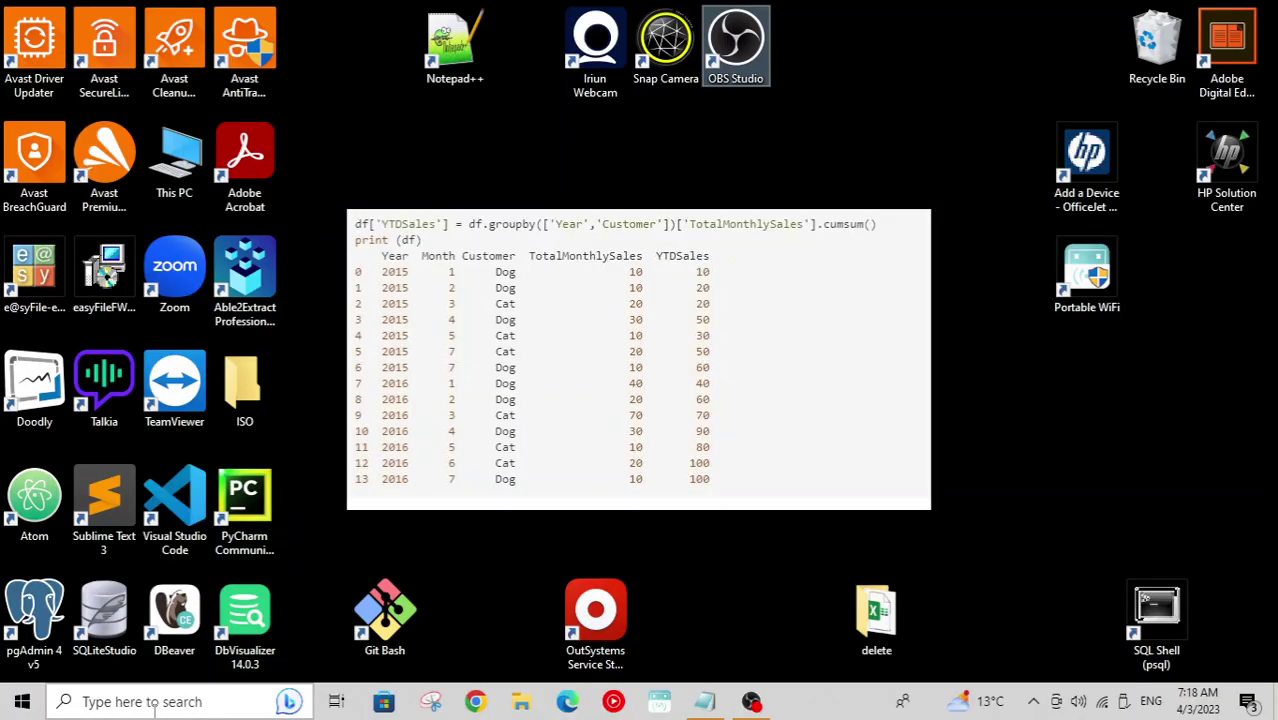
# - Launch Excel from the desktop and create a blank workbook
pyautogui.click(155, 703)
pyautogui.write('excel')
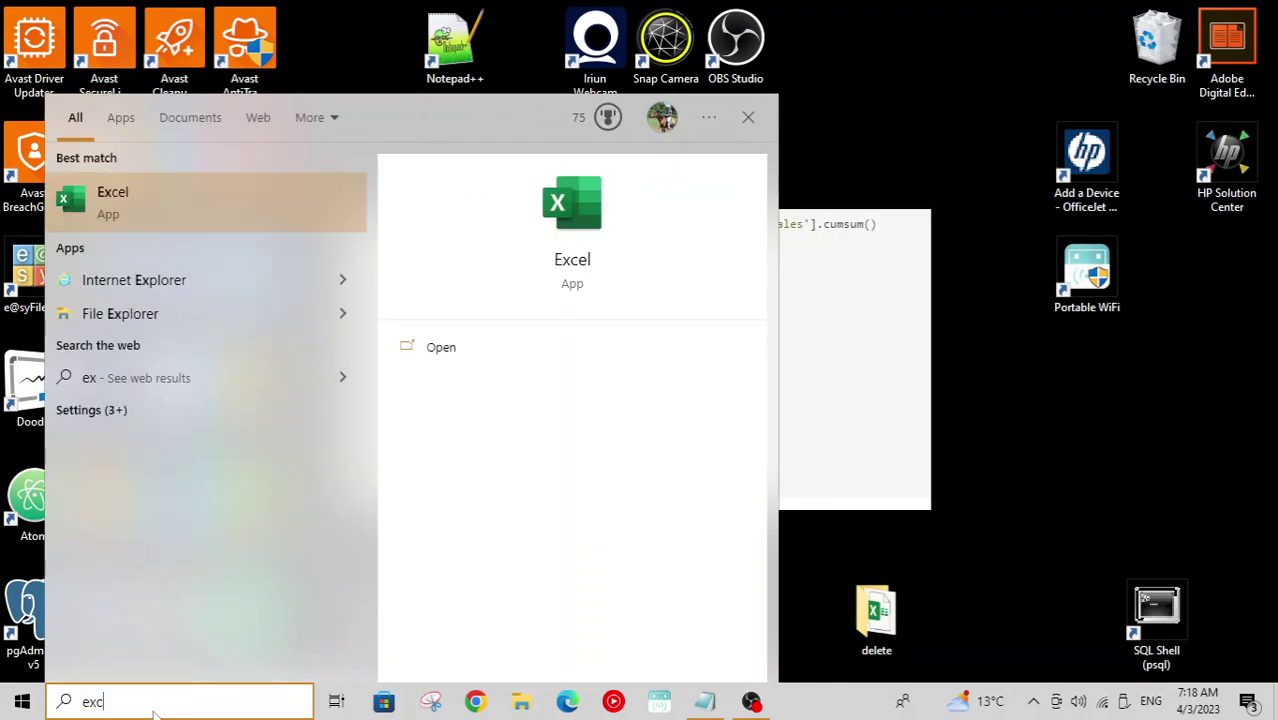
pyautogui.click(586, 261)
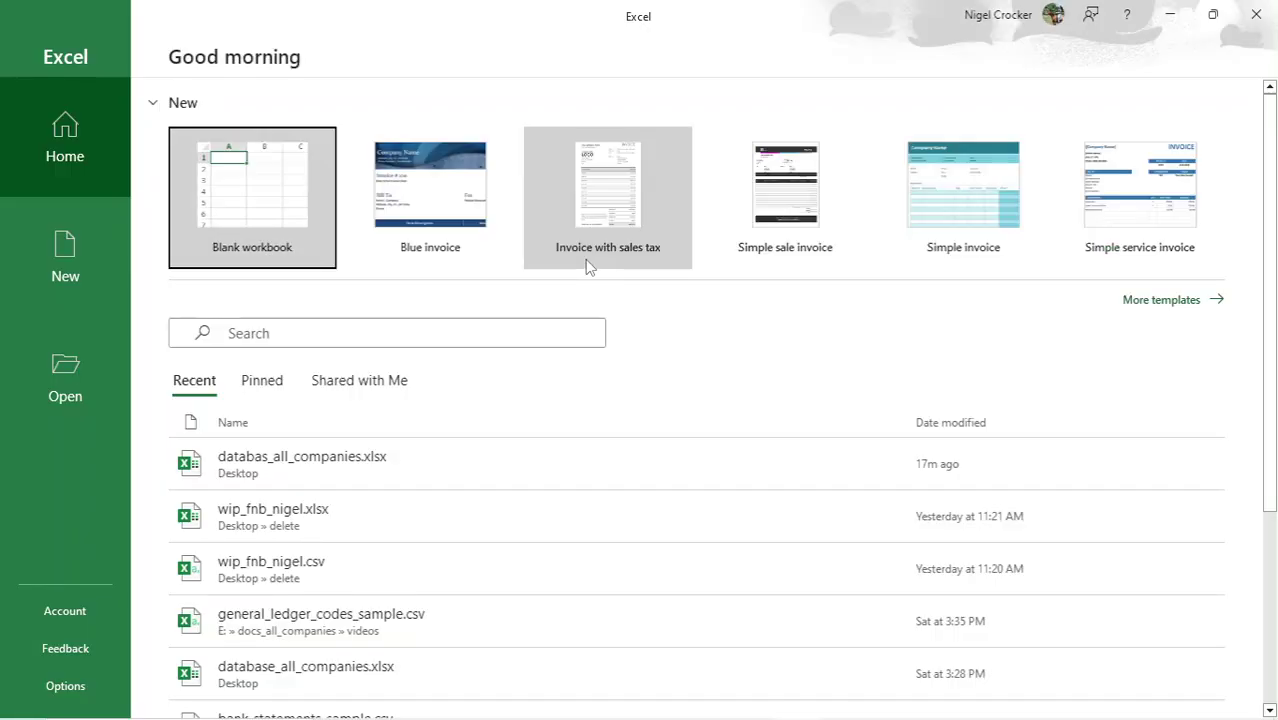
pyautogui.click(264, 182)
# - Save the new workbook to the Desktop folder as database_all_companies in Excel Workbook (*.xlsx) format
pyautogui.click(24, 46)
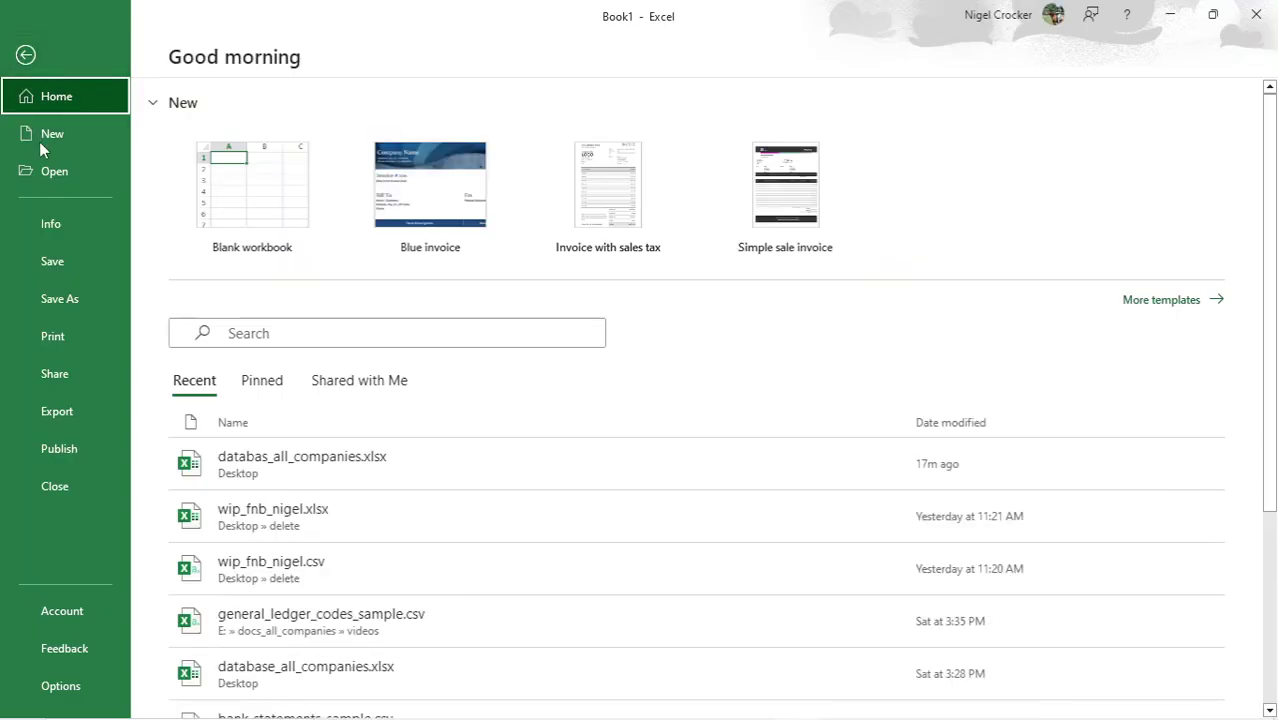
pyautogui.click(82, 300)
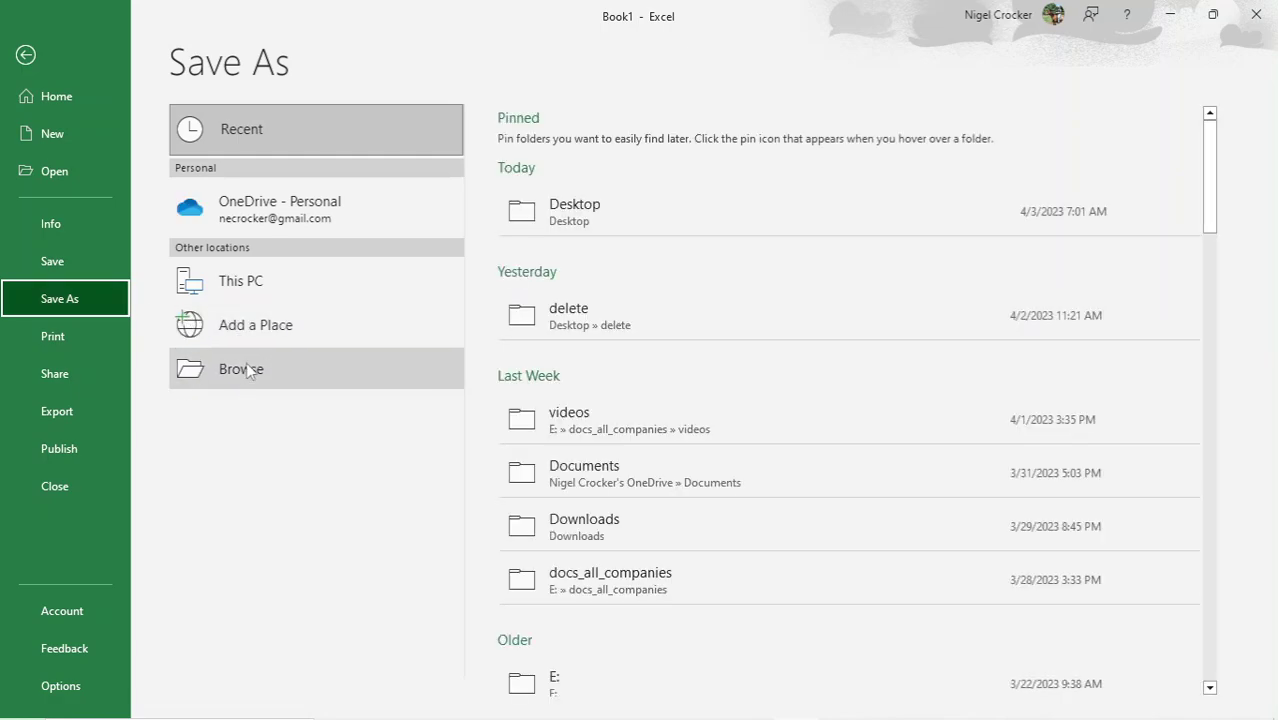
pyautogui.click(604, 222)
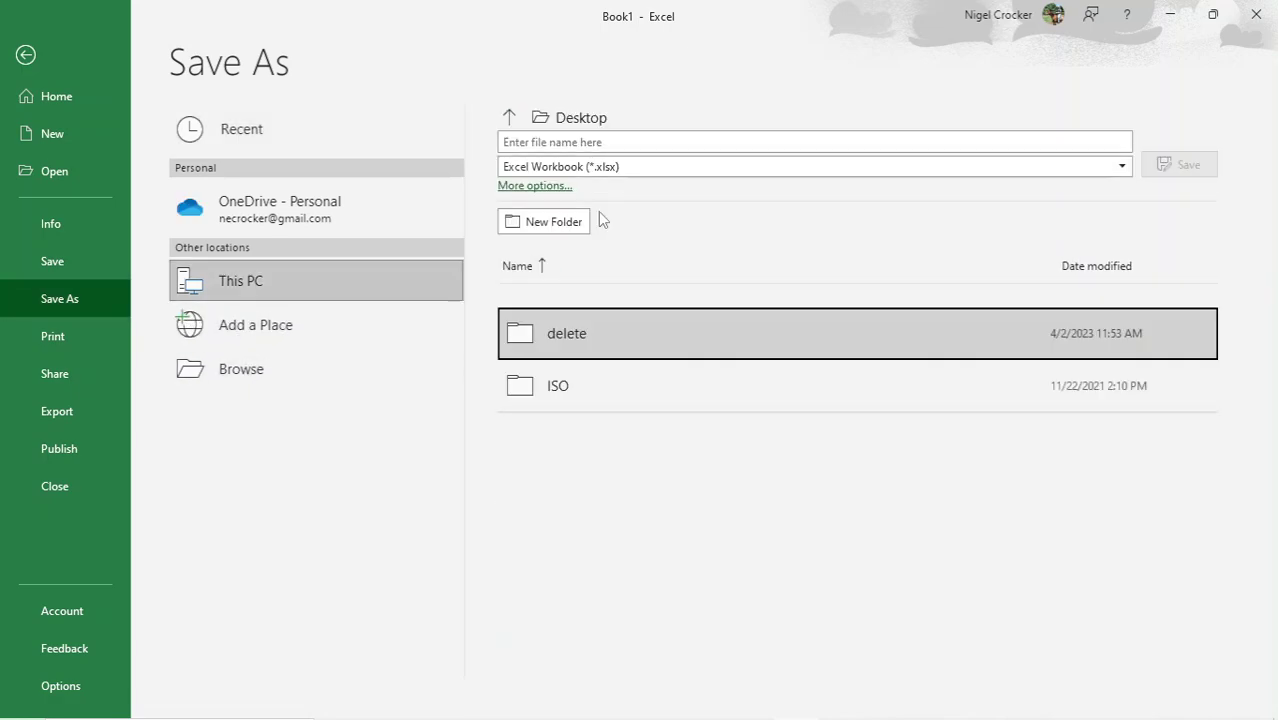
pyautogui.click(581, 146)
pyautogui.write('database_all')
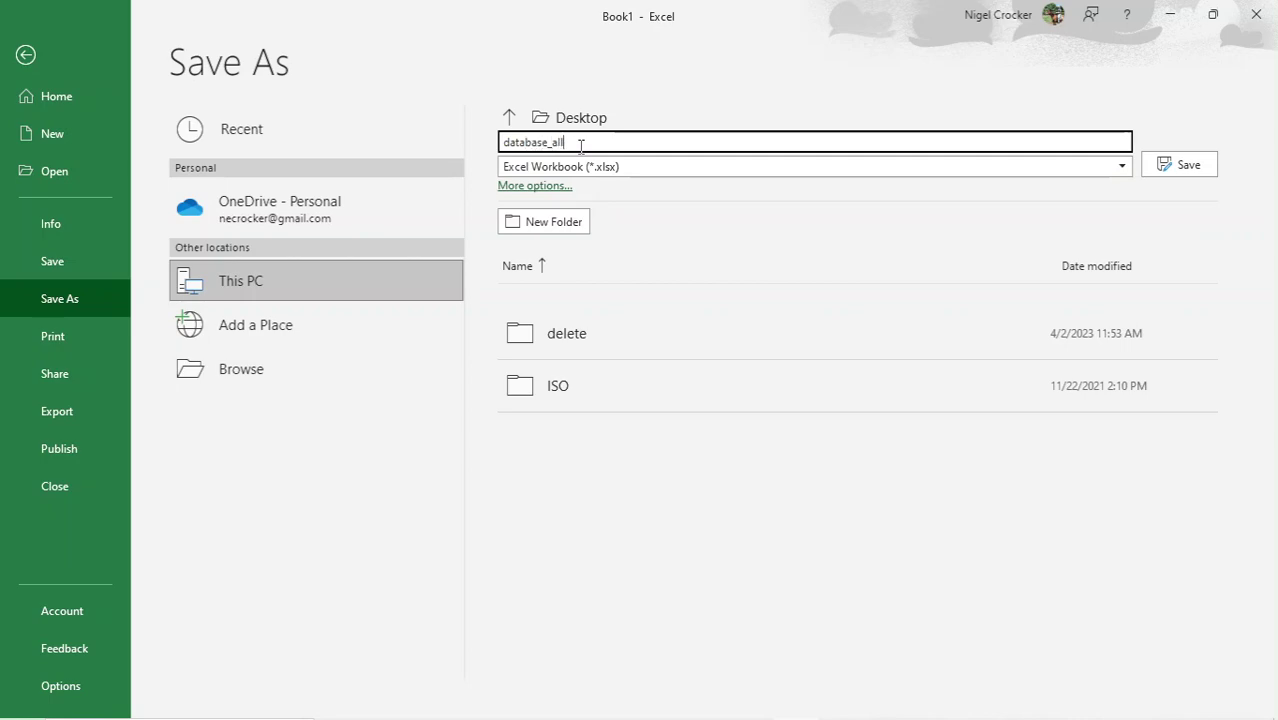
pyautogui.write('_companies')
pyautogui.click(1189, 166)
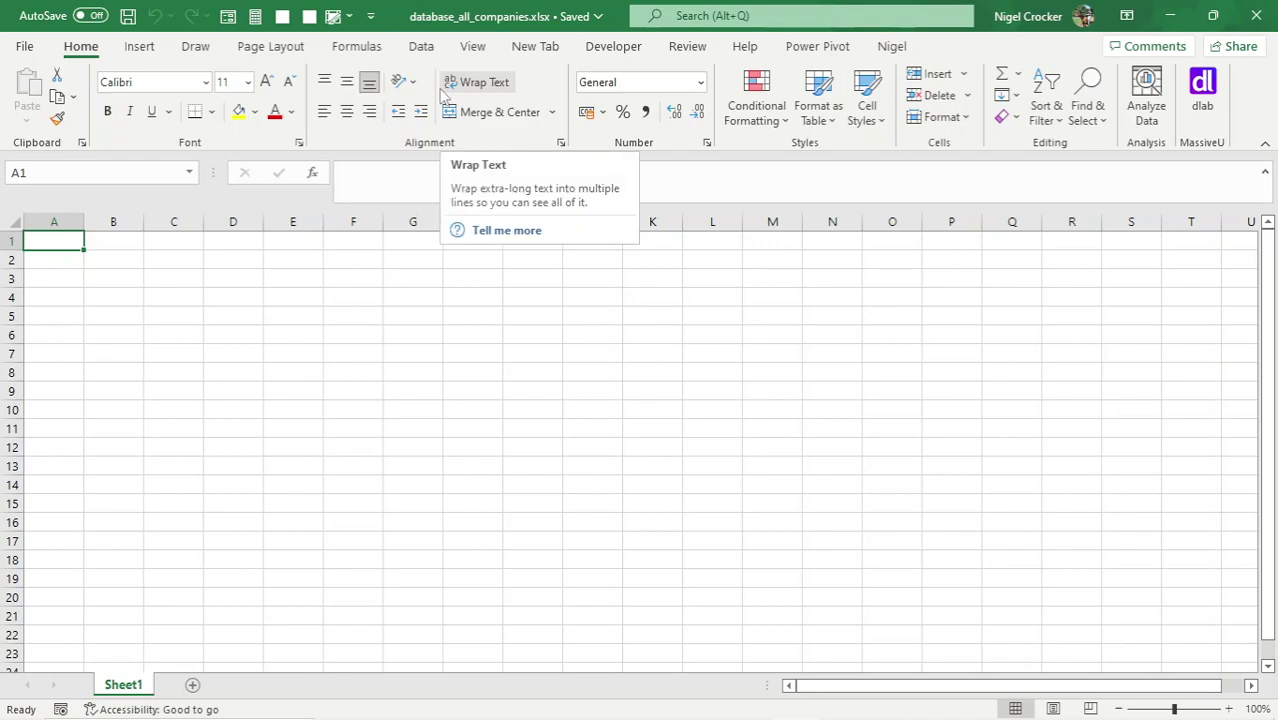
# - Start a text/CSV data import and browse to the docs_all_companies folder on the Seagate Expansion Drive (E:)
pyautogui.click(421, 47)
pyautogui.click(114, 75)
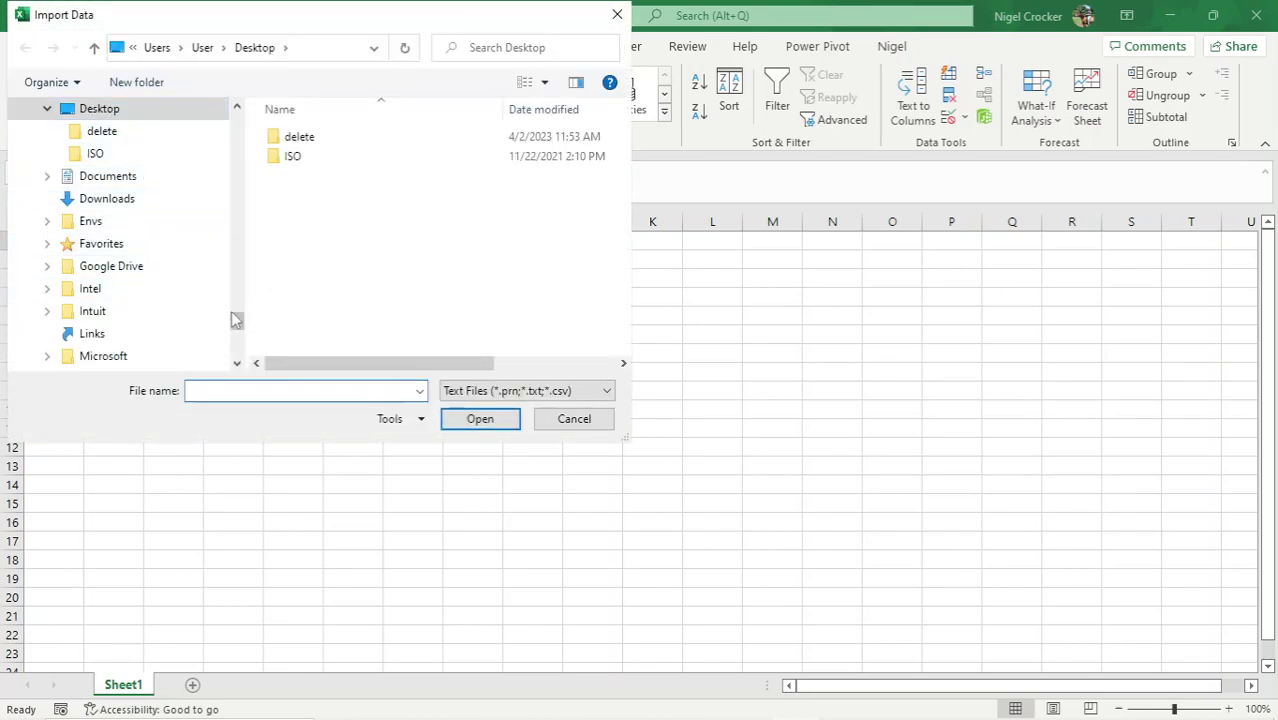
pyautogui.moveTo(238, 325); pyautogui.dragTo(237, 343)
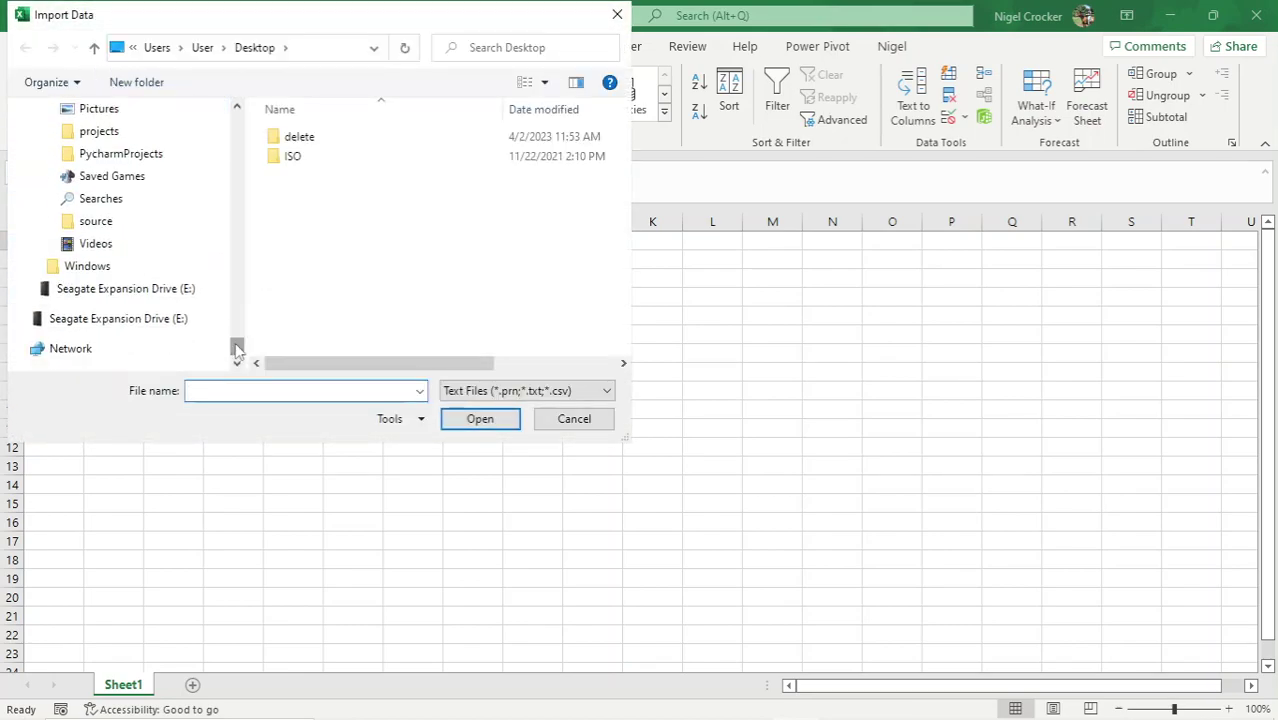
pyautogui.click(185, 292)
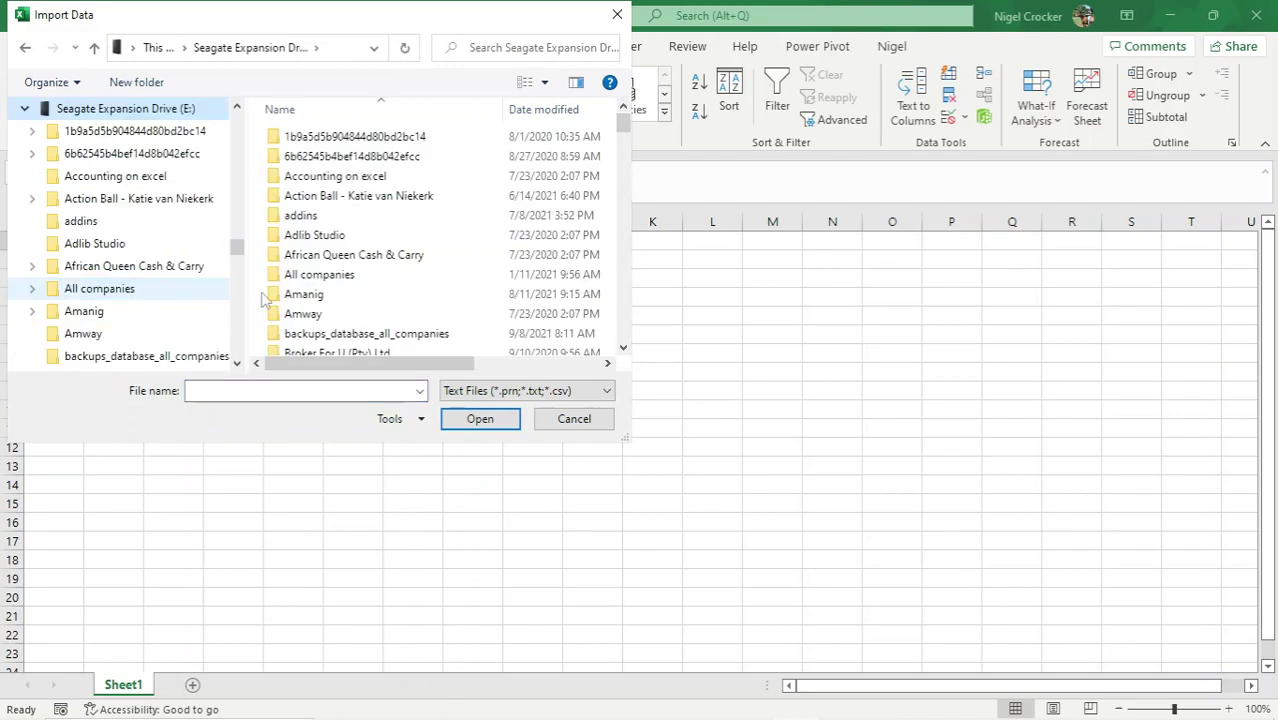
pyautogui.scroll(-4, 345, 285)
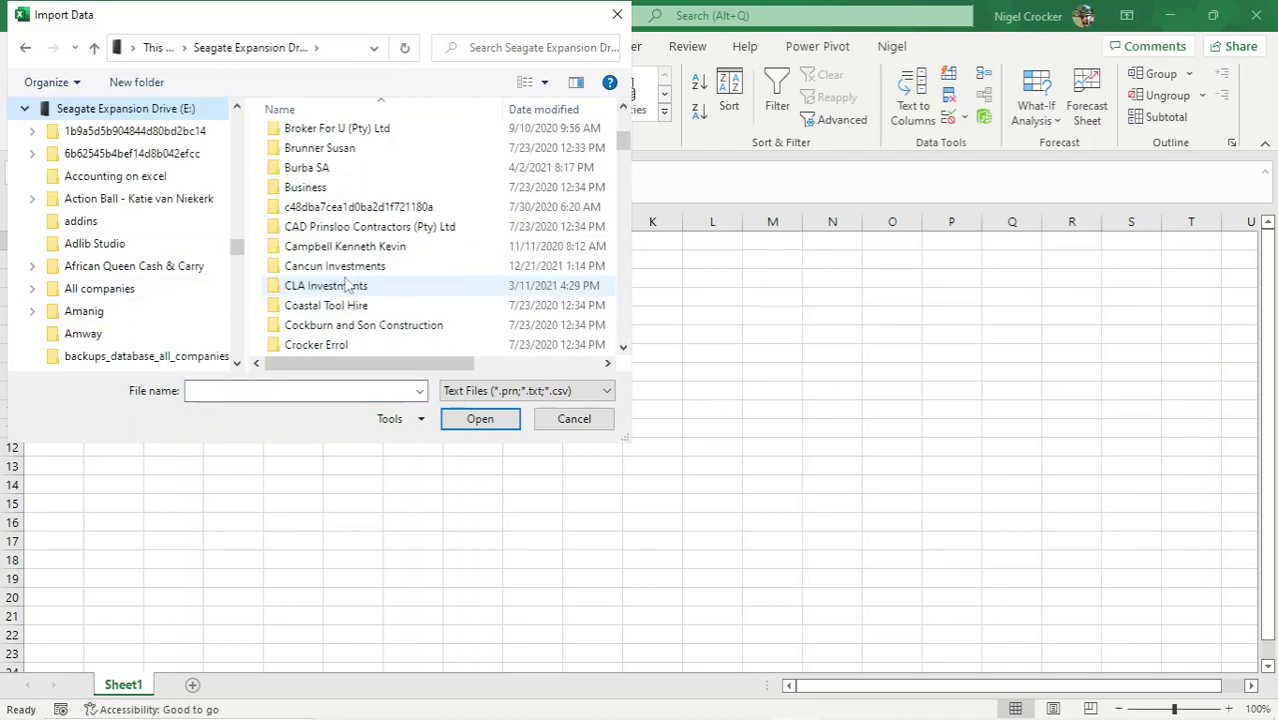
pyautogui.scroll(-3, 345, 285)
pyautogui.doubleClick(345, 285)
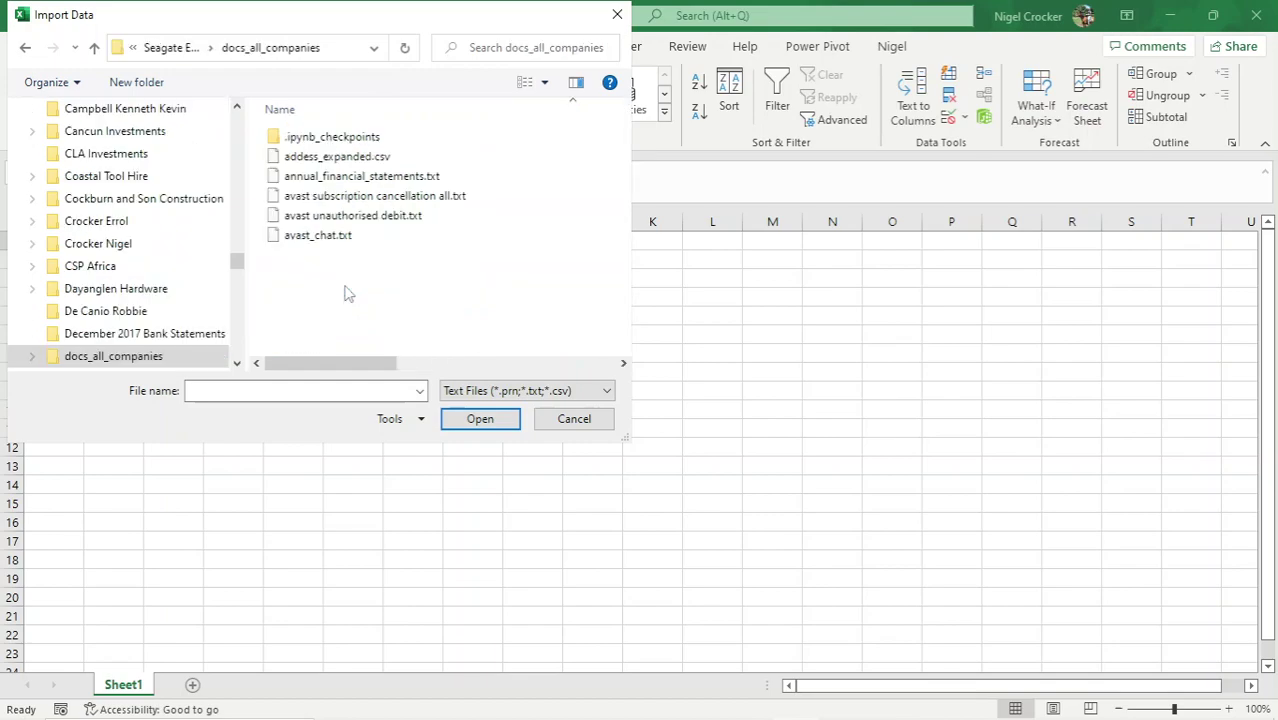
# - Choose public.general_ledger_codes.csv as the import file and open its data for transformation in the Power Query Editor
pyautogui.click(256, 390)
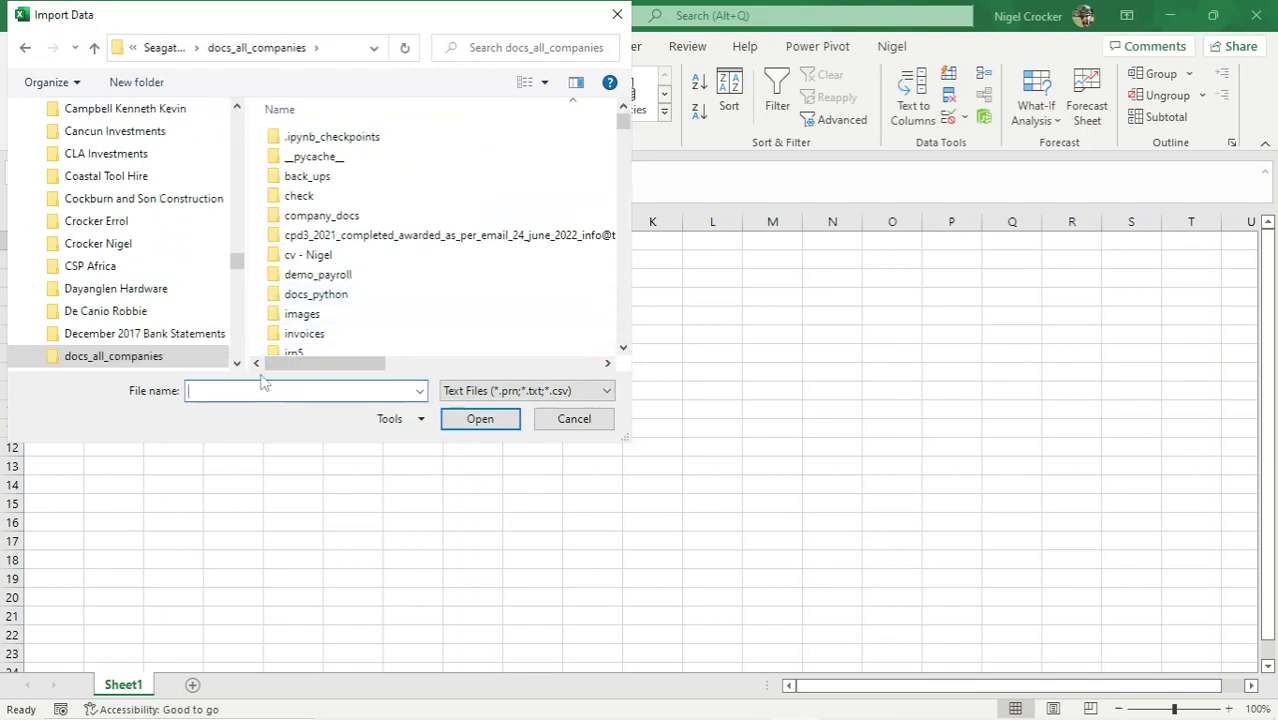
pyautogui.write('publi')
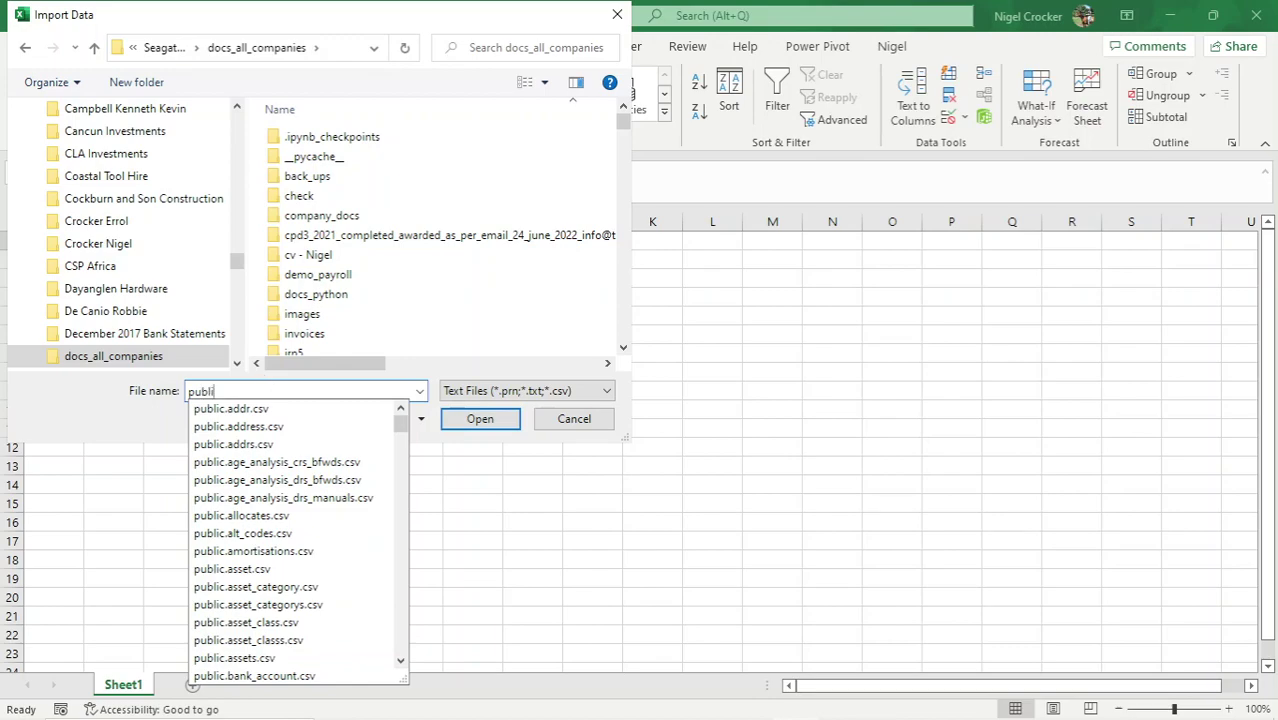
pyautogui.write('c.ge')
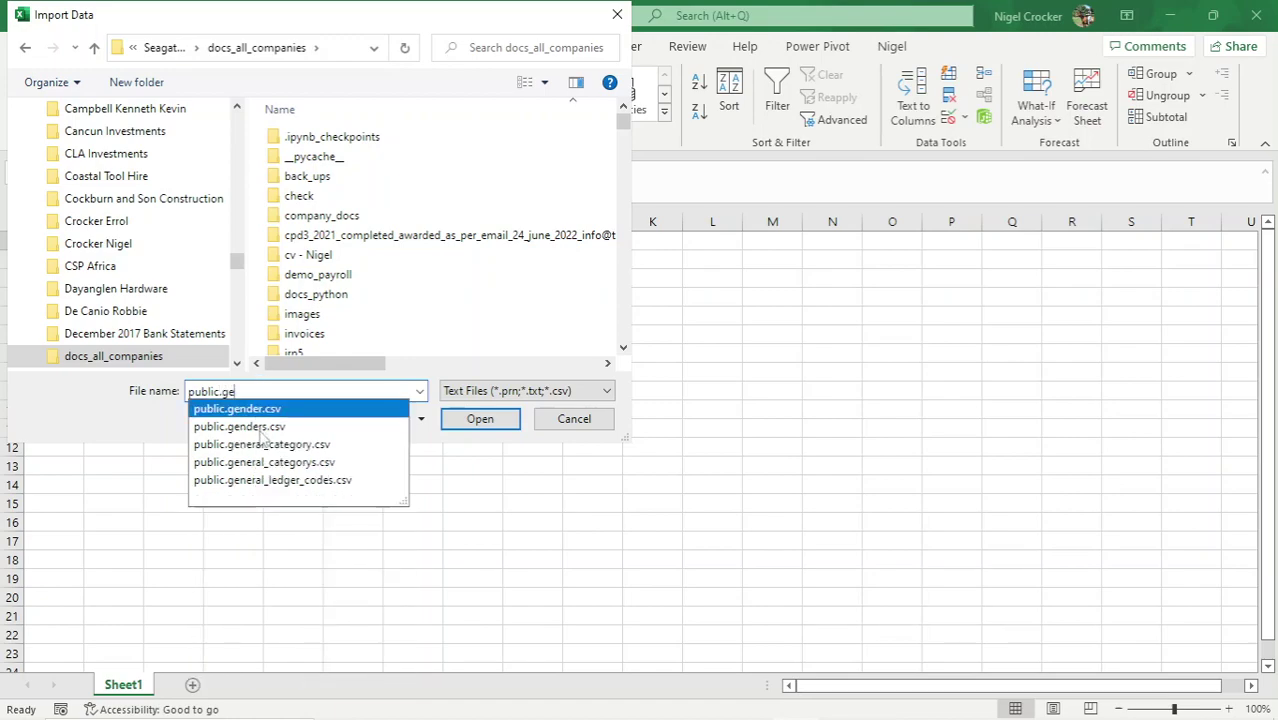
pyautogui.click(272, 482)
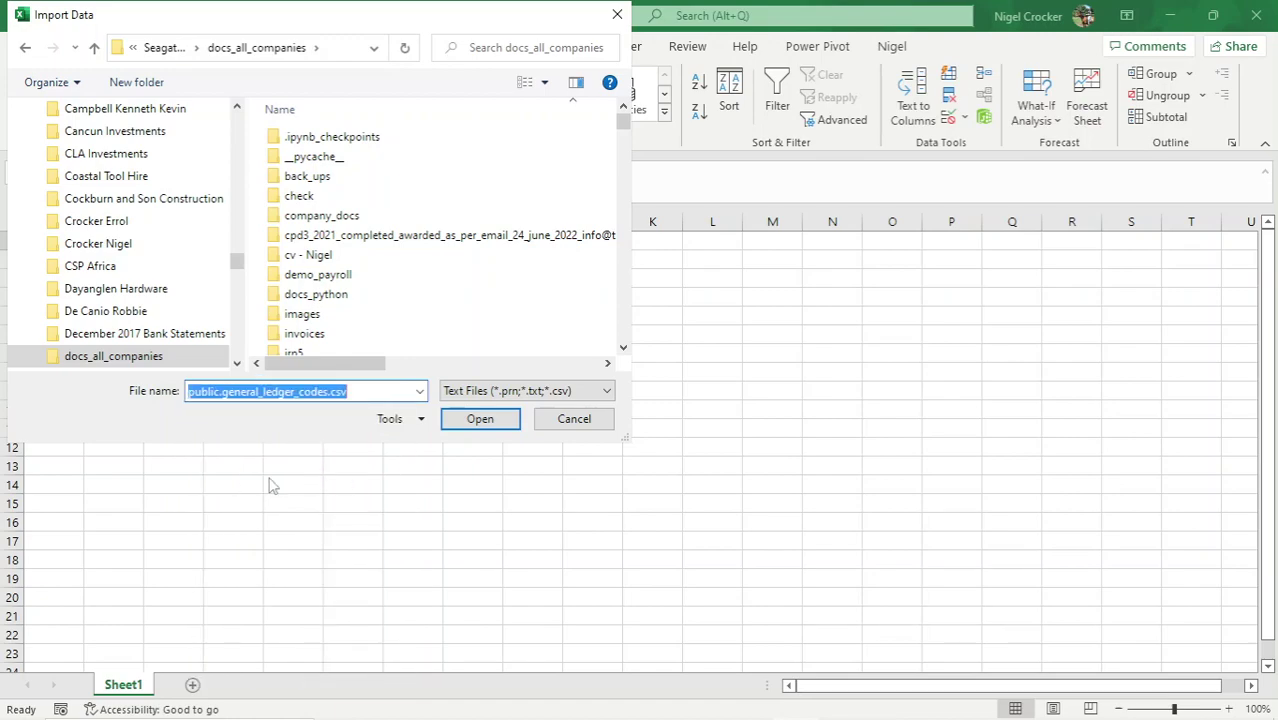
pyautogui.click(494, 420)
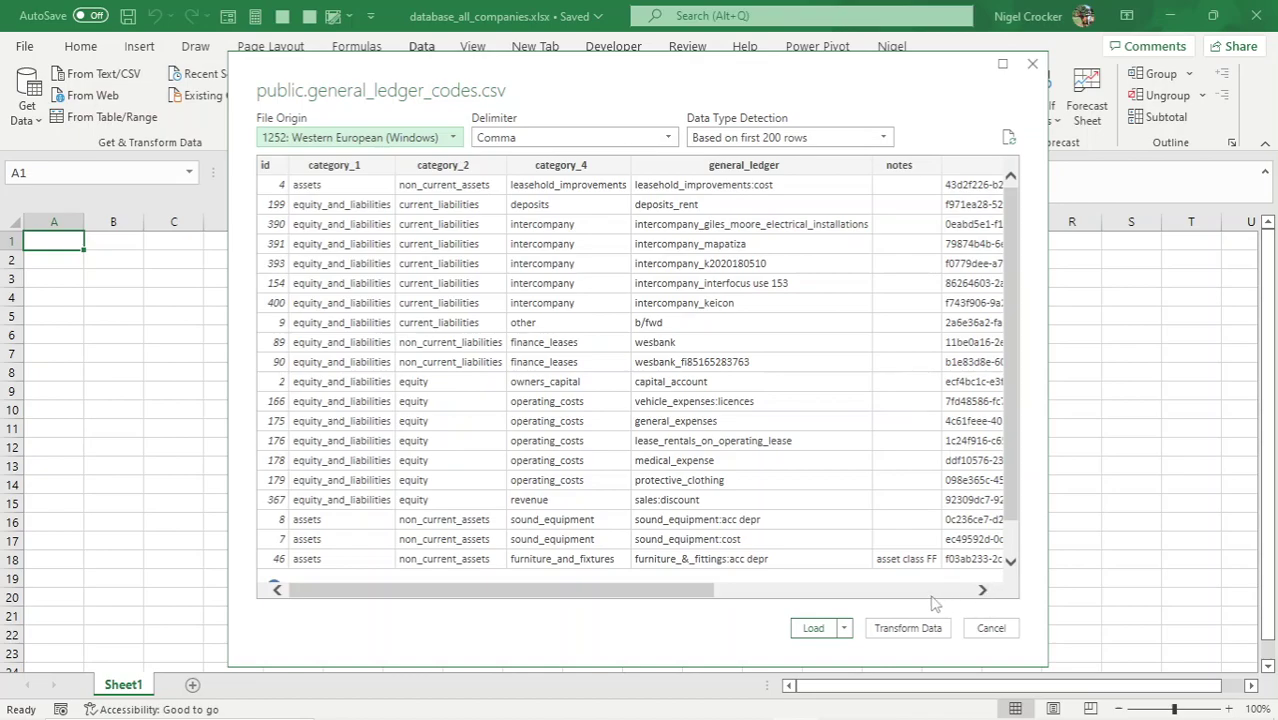
pyautogui.click(899, 630)
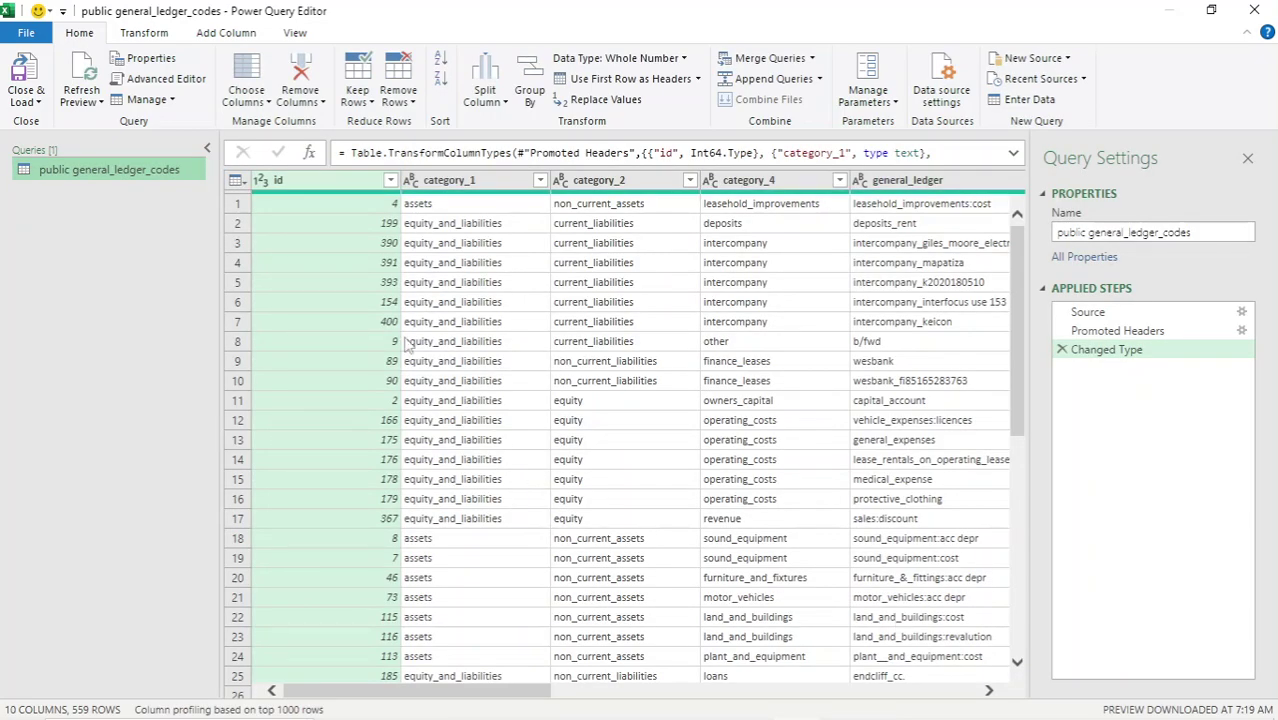
# - Remove all columns except id, category_1 to category_4 and general_ledger, and place category_3 between category_2 and category_4
pyautogui.click(207, 147)
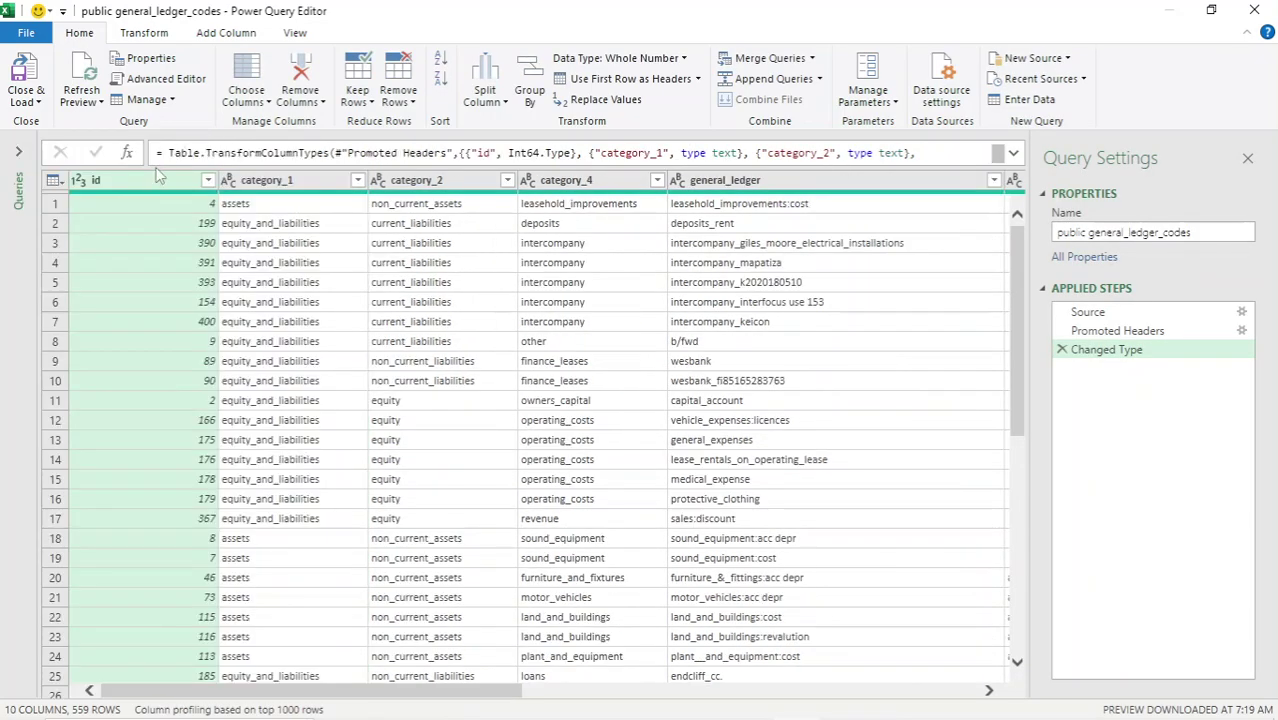
pyautogui.keyDown('ctrl'); pyautogui.click(268, 180); pyautogui.keyUp('ctrl')
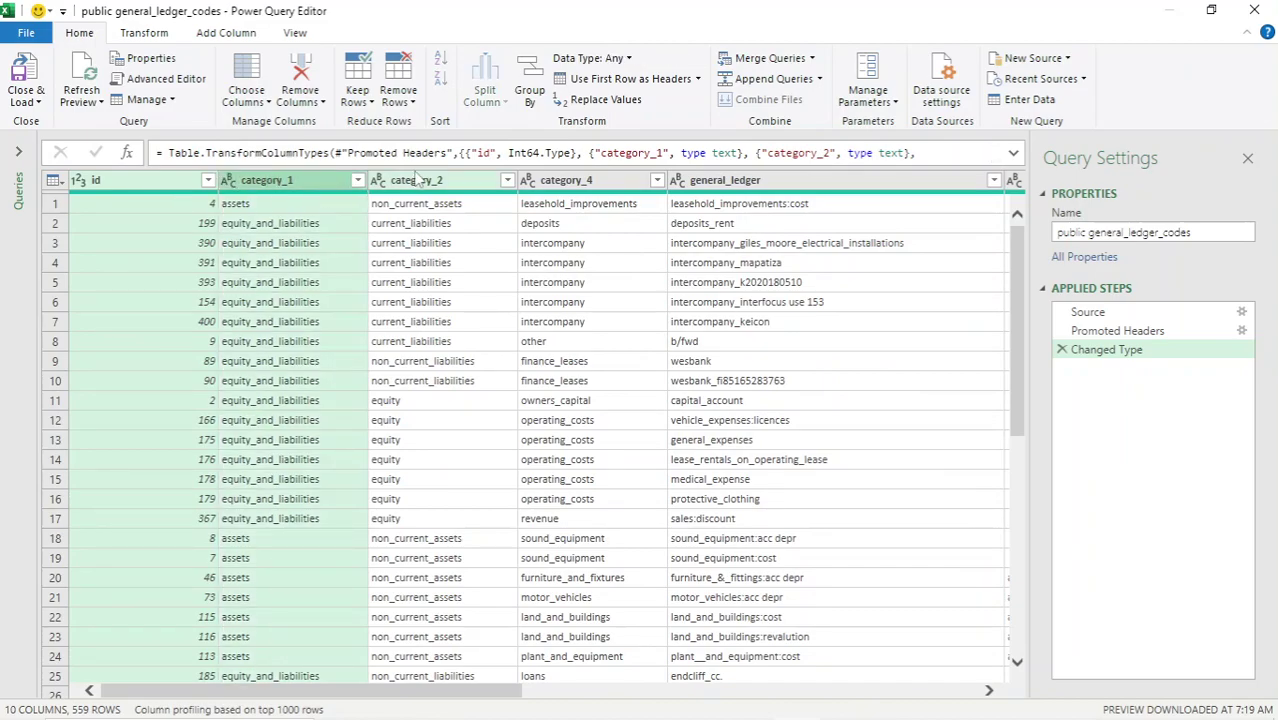
pyautogui.keyDown('ctrl'); pyautogui.click(456, 190); pyautogui.keyUp('ctrl')
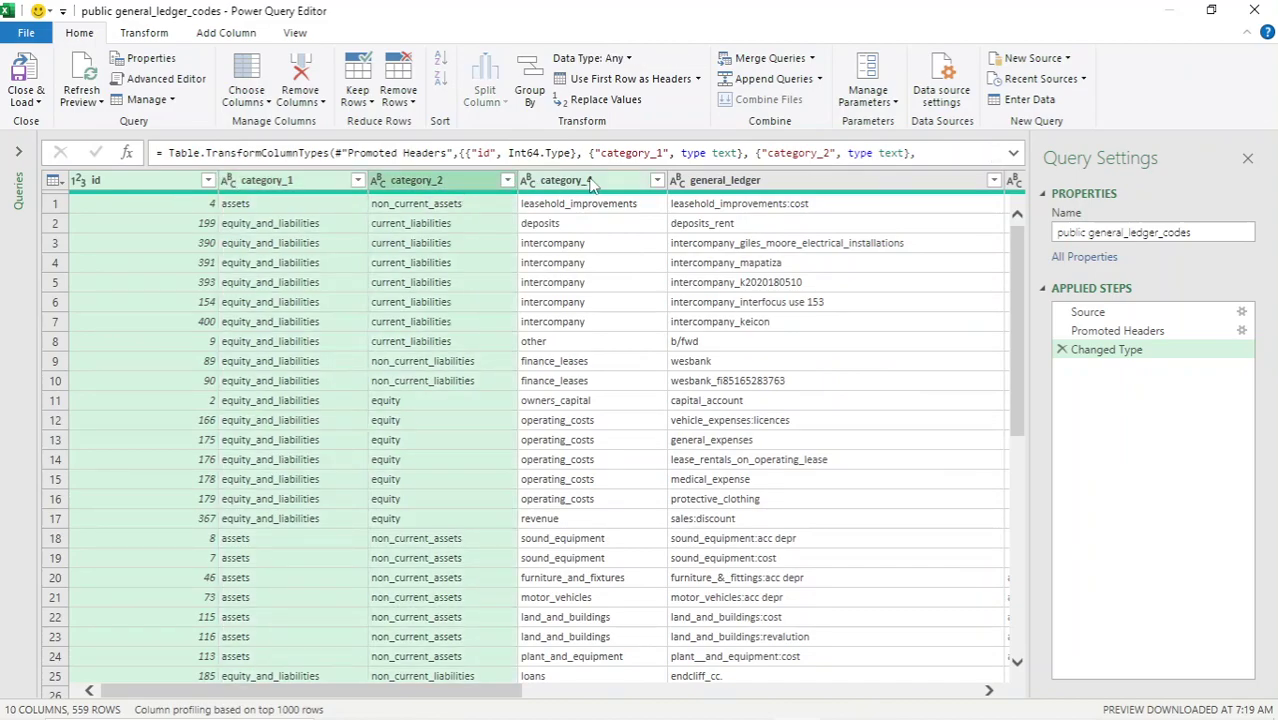
pyautogui.keyDown('ctrl'); pyautogui.click(594, 184); pyautogui.keyUp('ctrl')
pyautogui.keyDown('ctrl'); pyautogui.click(743, 185); pyautogui.keyUp('ctrl')
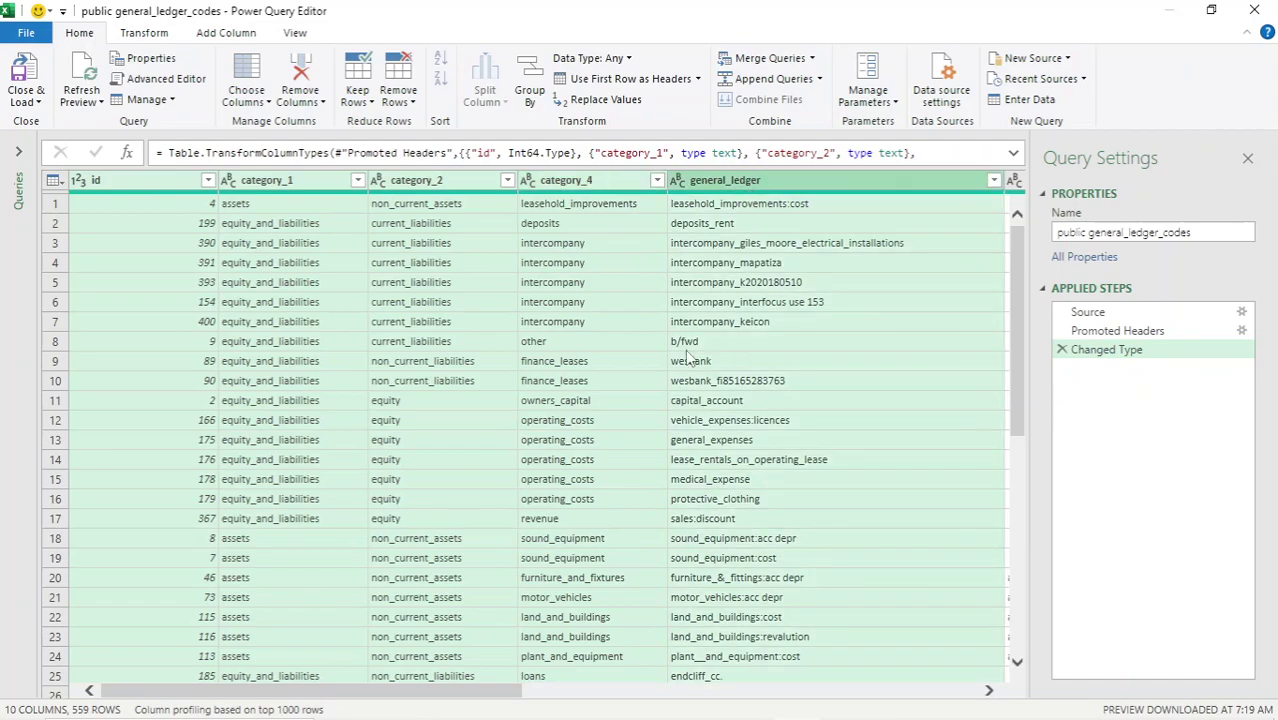
pyautogui.moveTo(487, 695); pyautogui.dragTo(819, 681)
pyautogui.keyDown('ctrl'); pyautogui.click(884, 183); pyautogui.keyUp('ctrl')
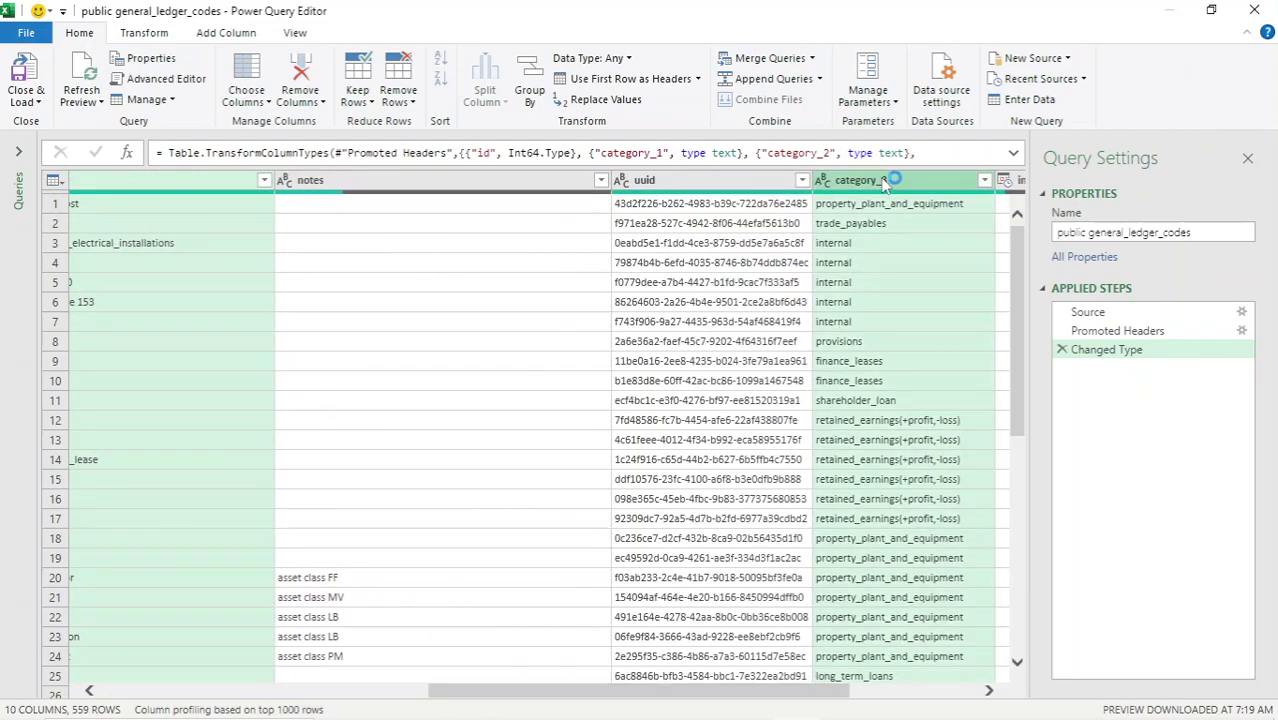
pyautogui.rightClick(884, 183)
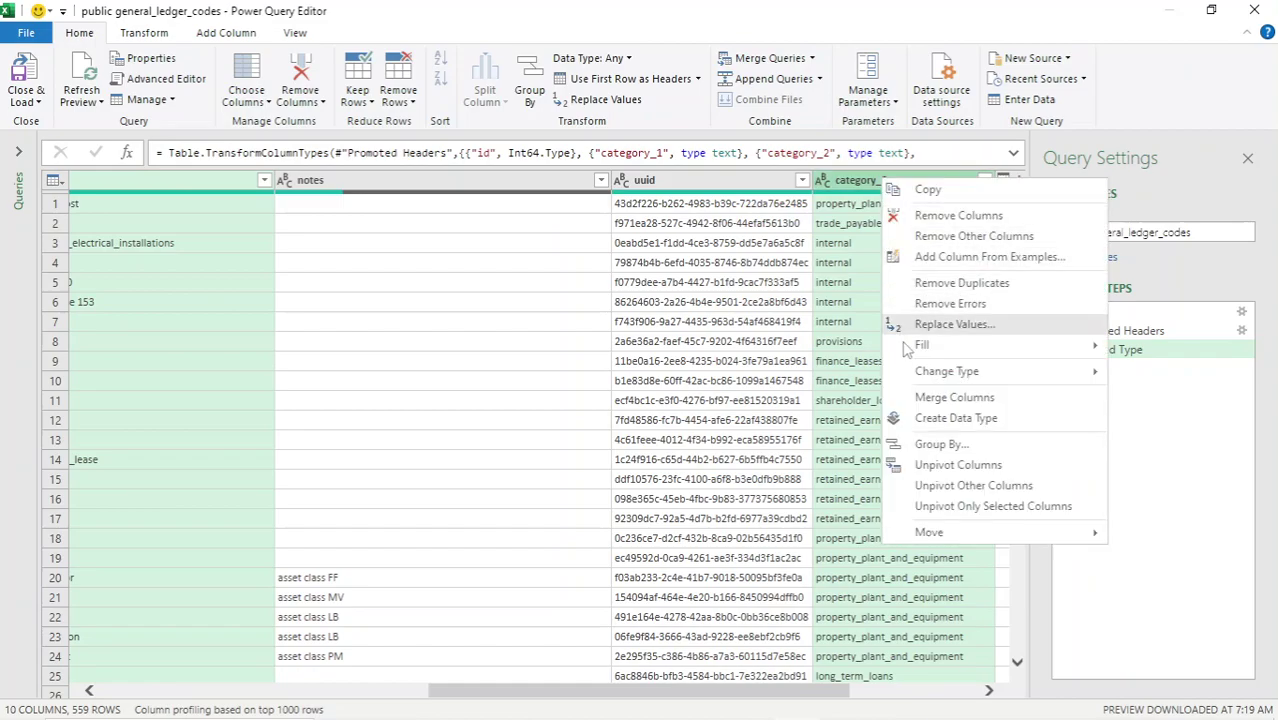
pyautogui.click(978, 237)
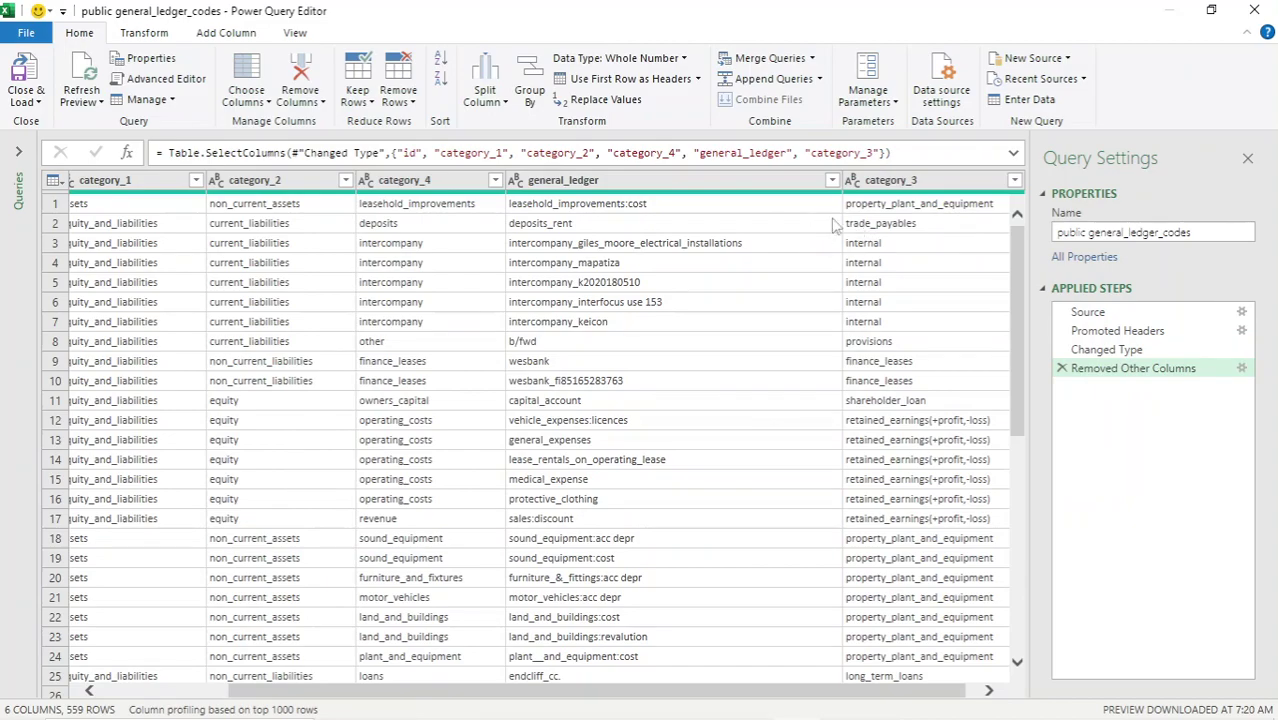
pyautogui.moveTo(918, 184); pyautogui.dragTo(431, 213)
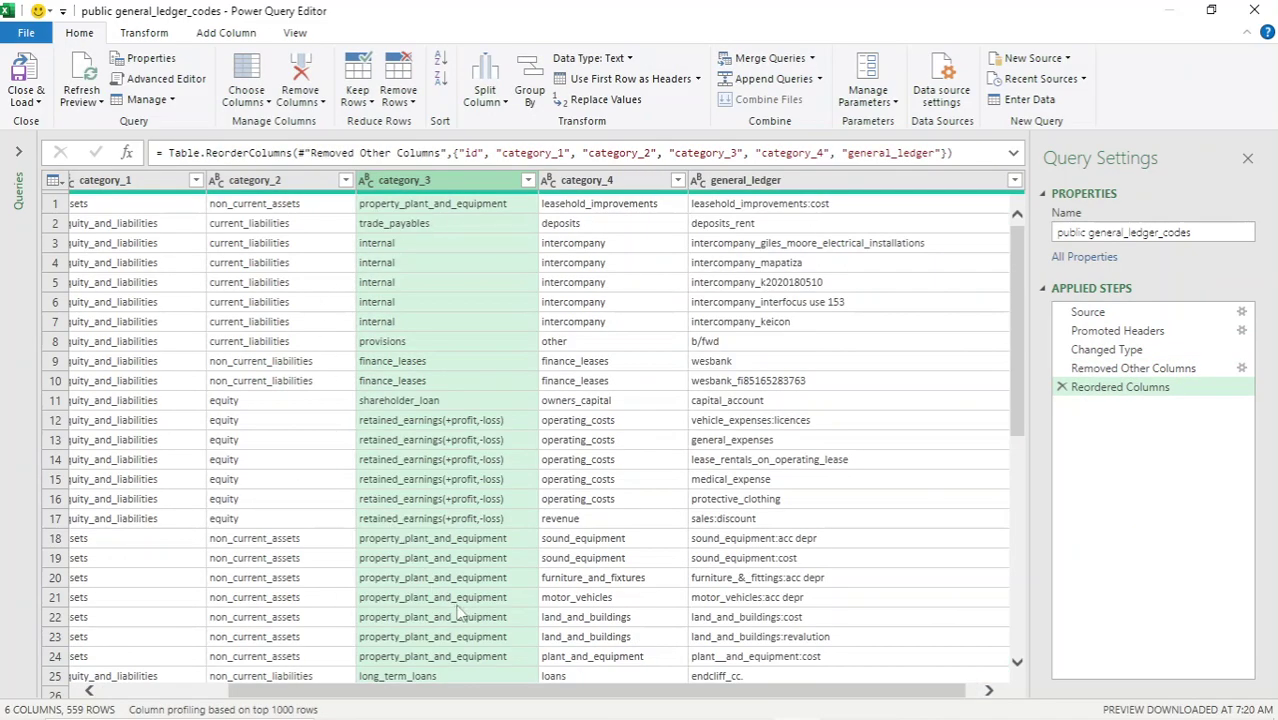
pyautogui.moveTo(370, 690); pyautogui.dragTo(88, 702)
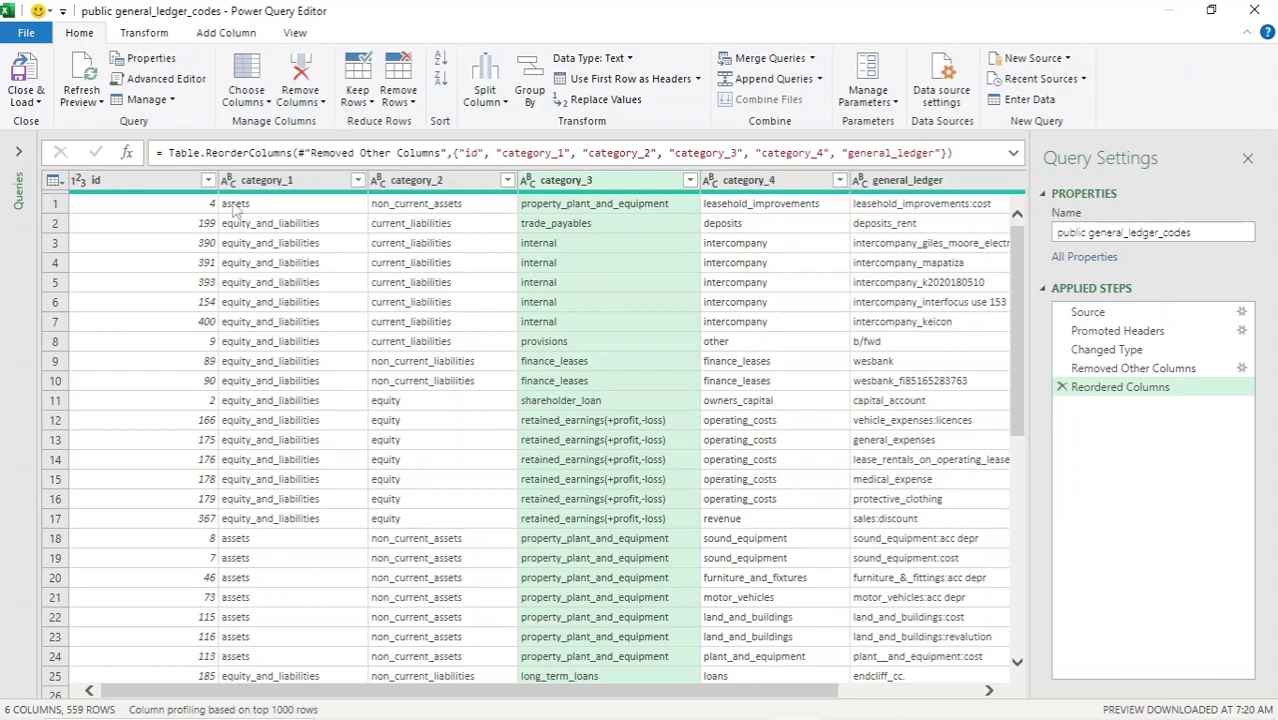
# - Load the query as a table into the existing worksheet at cell B2 of Sheet1, and close the Queries & Connections pane
pyautogui.click(39, 103)
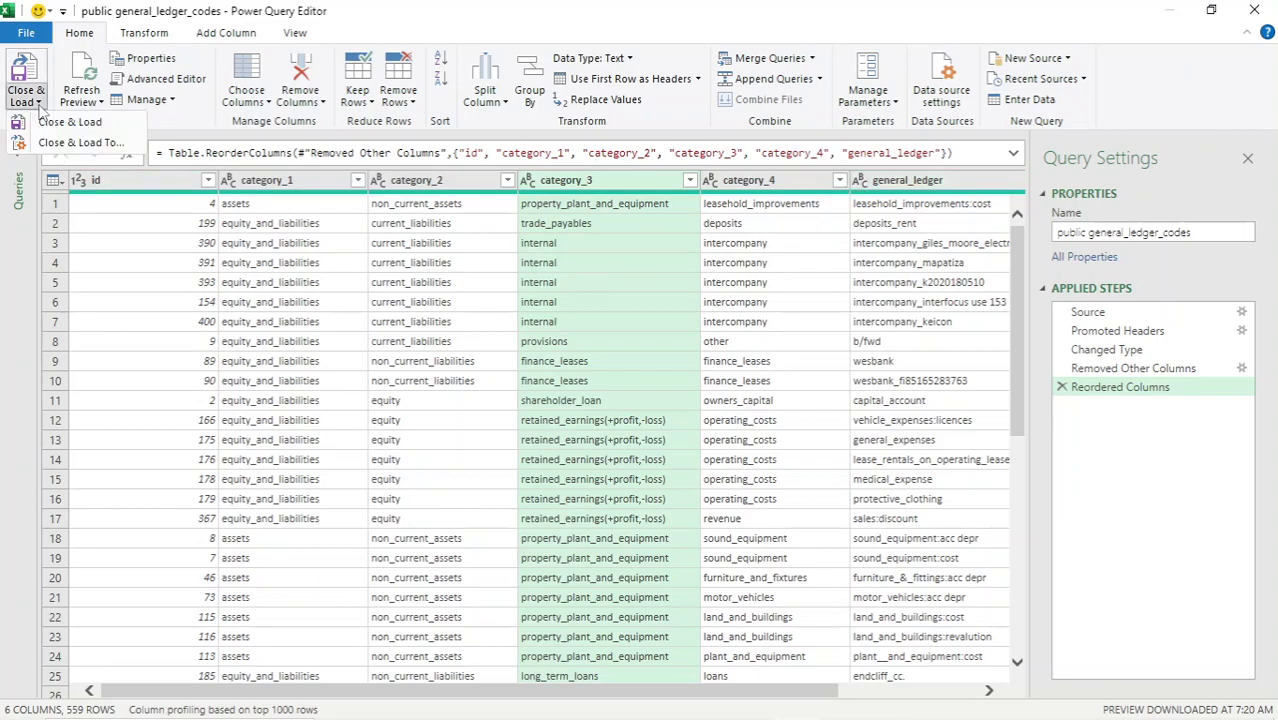
pyautogui.click(60, 143)
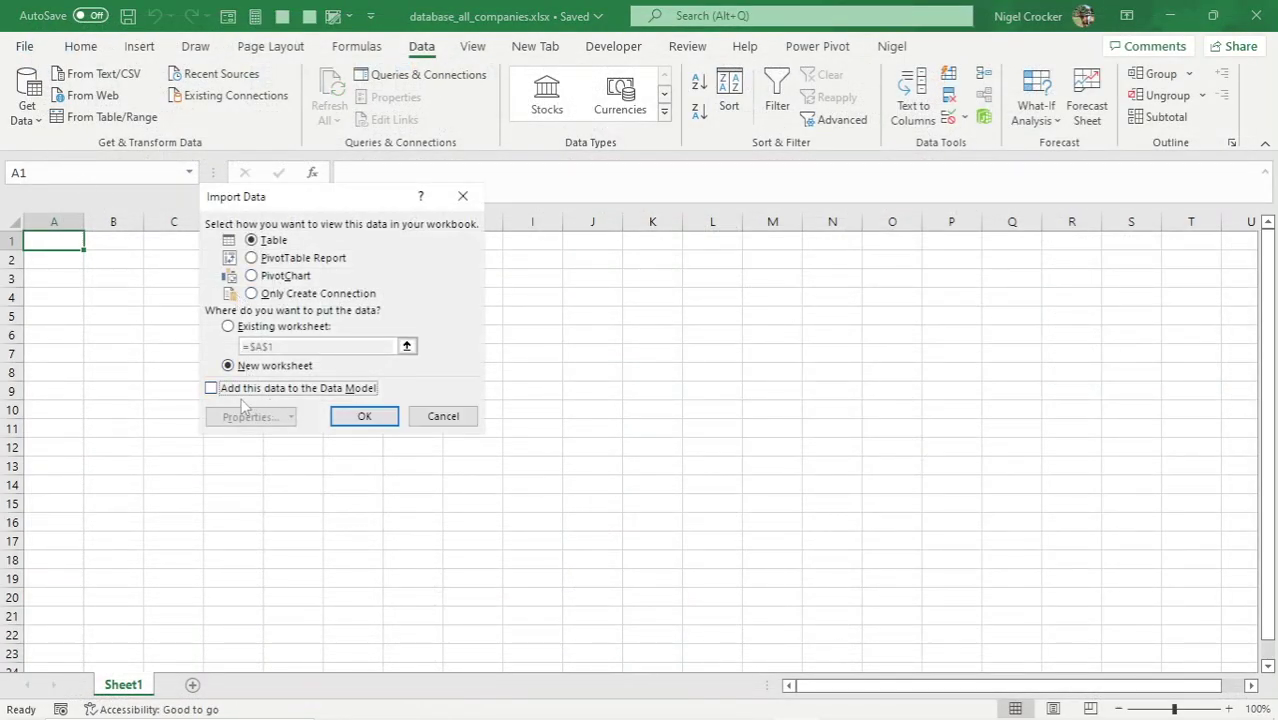
pyautogui.click(229, 327)
pyautogui.click(103, 256)
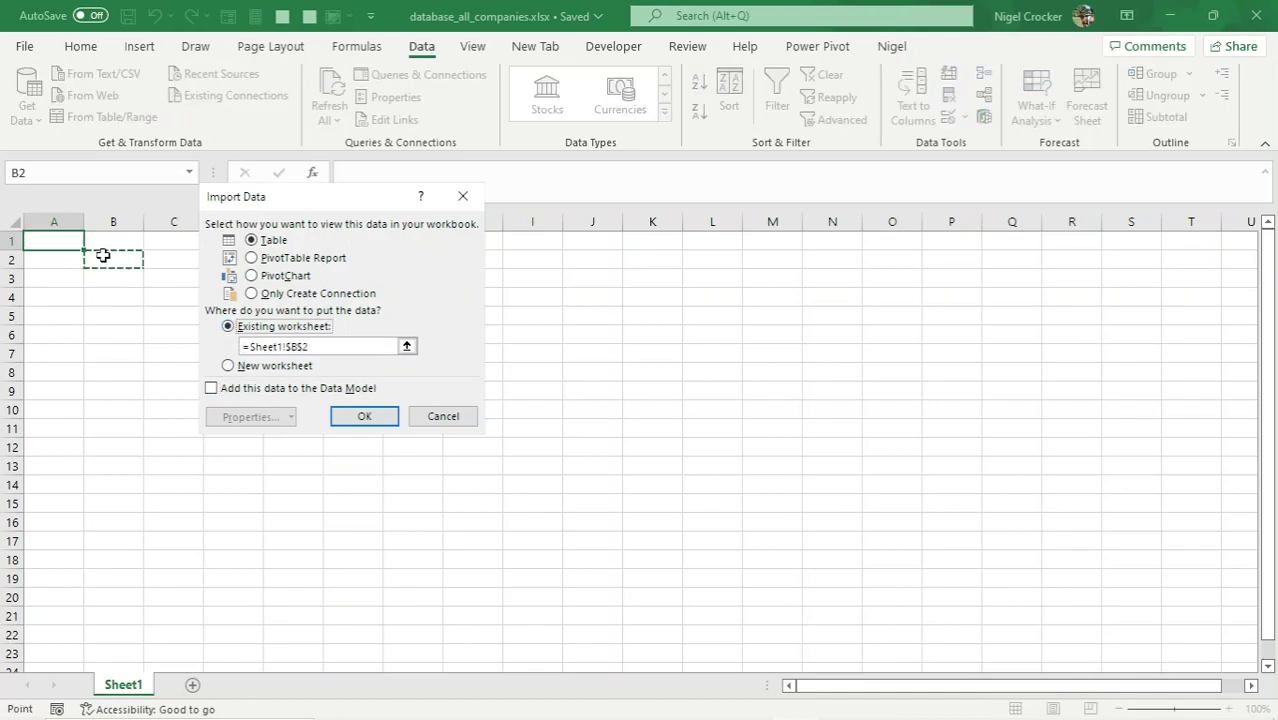
pyautogui.click(365, 417)
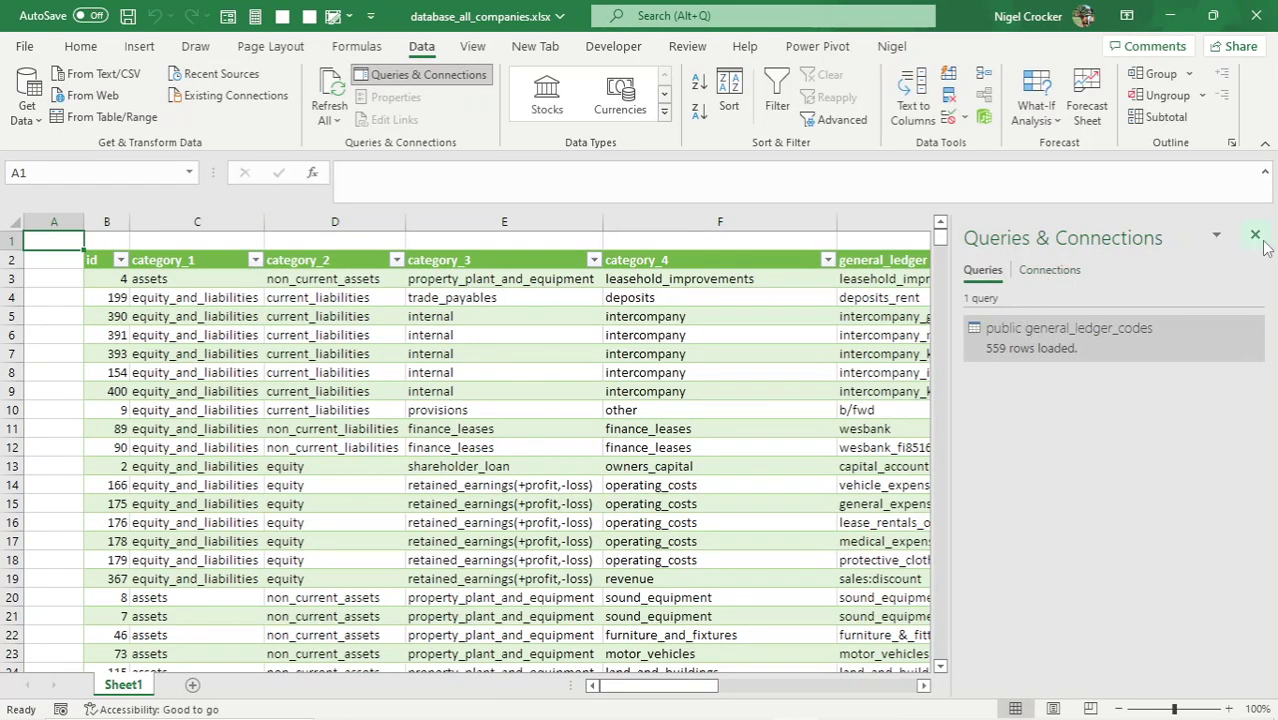
pyautogui.click(1256, 236)
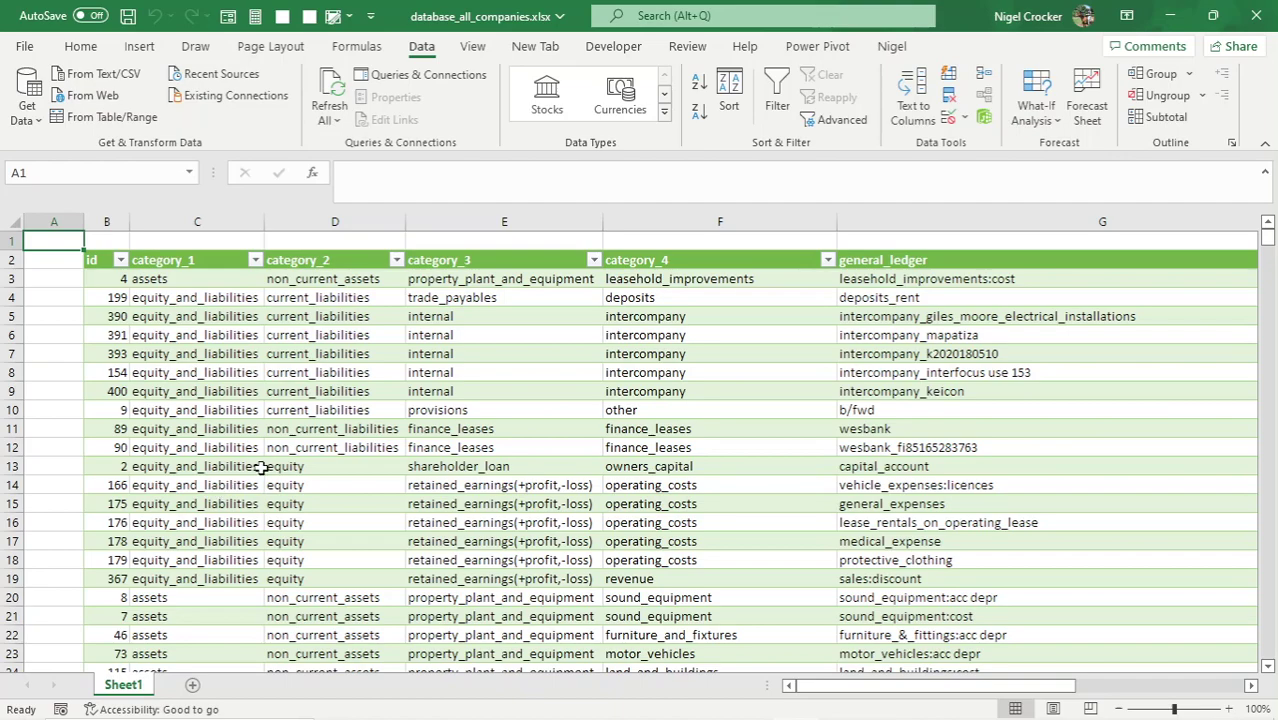
# - Filter the general_ledger column to only the bank ledger and go to that row's id and category_1 cells
pyautogui.moveTo(850, 688); pyautogui.dragTo(1172, 676)
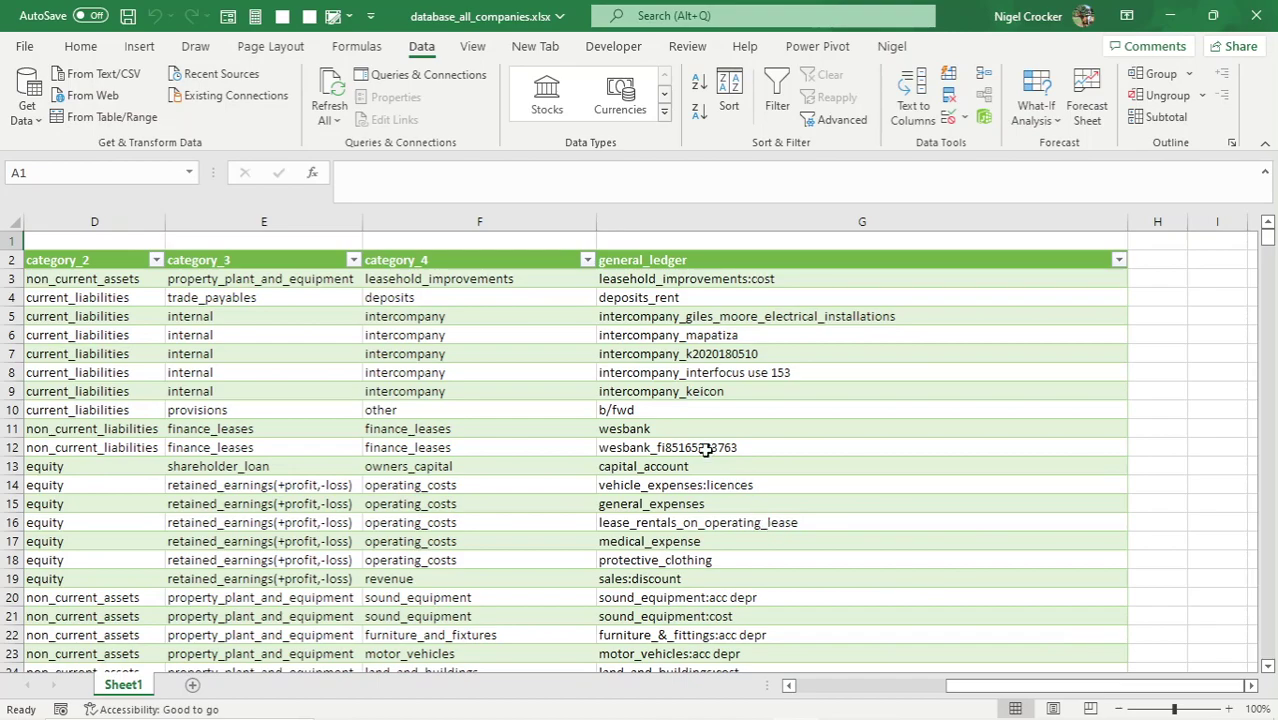
pyautogui.click(684, 408)
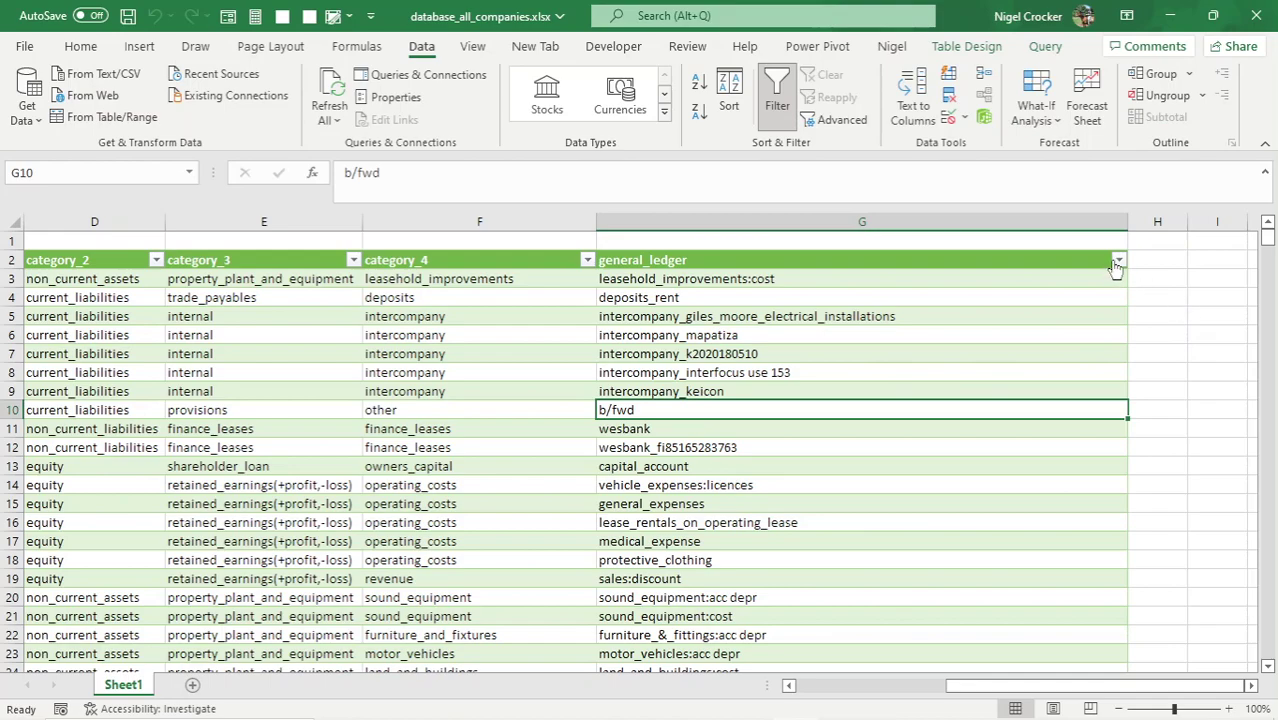
pyautogui.click(1117, 261)
pyautogui.write('bank')
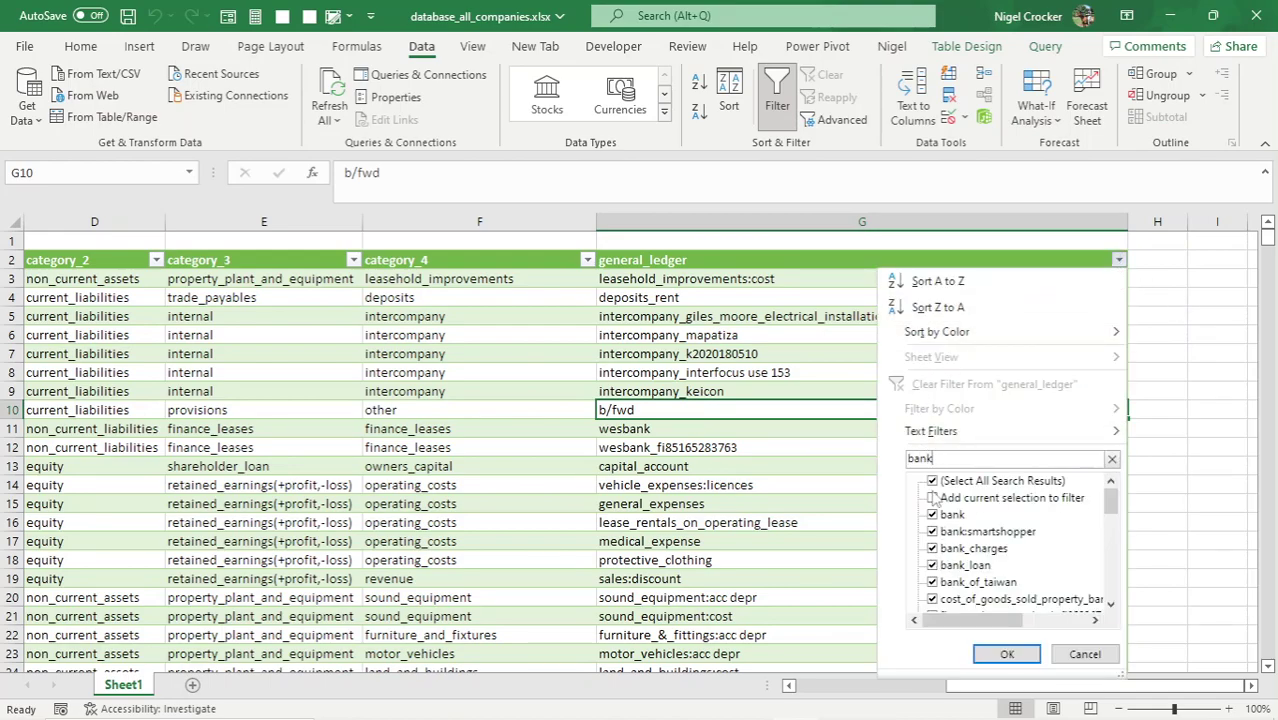
pyautogui.click(934, 481)
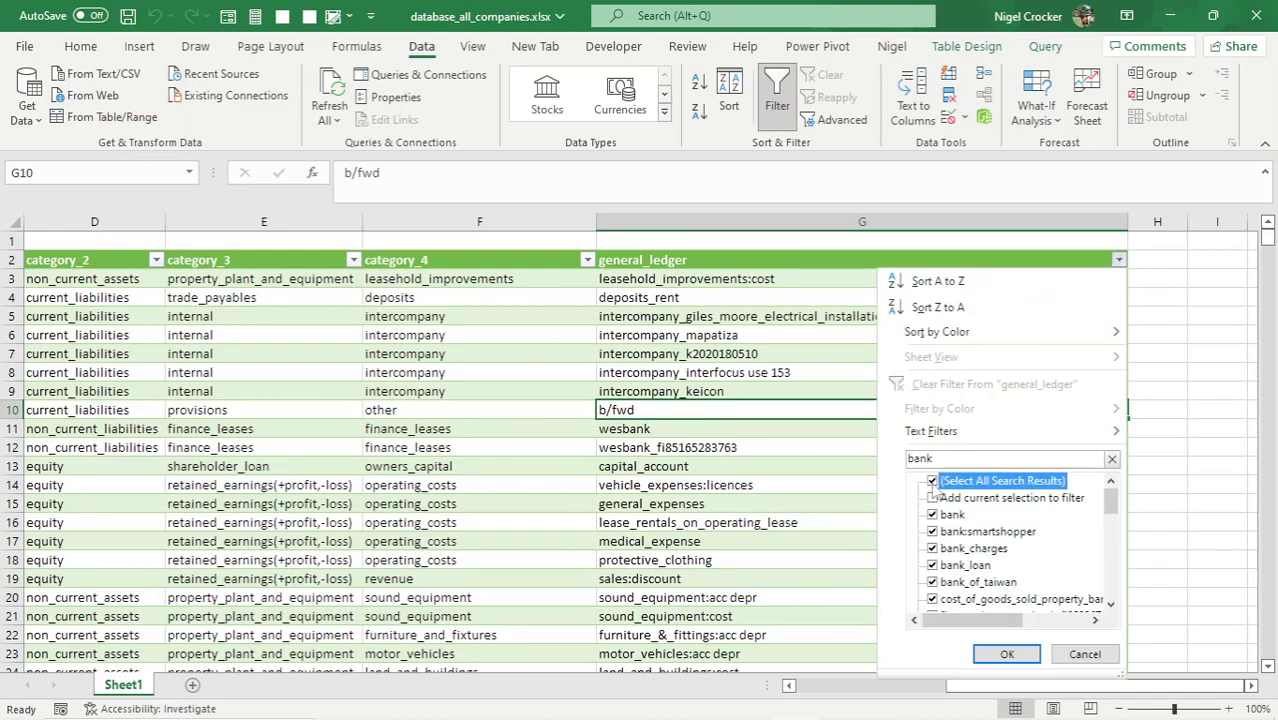
pyautogui.click(933, 515)
pyautogui.click(1004, 653)
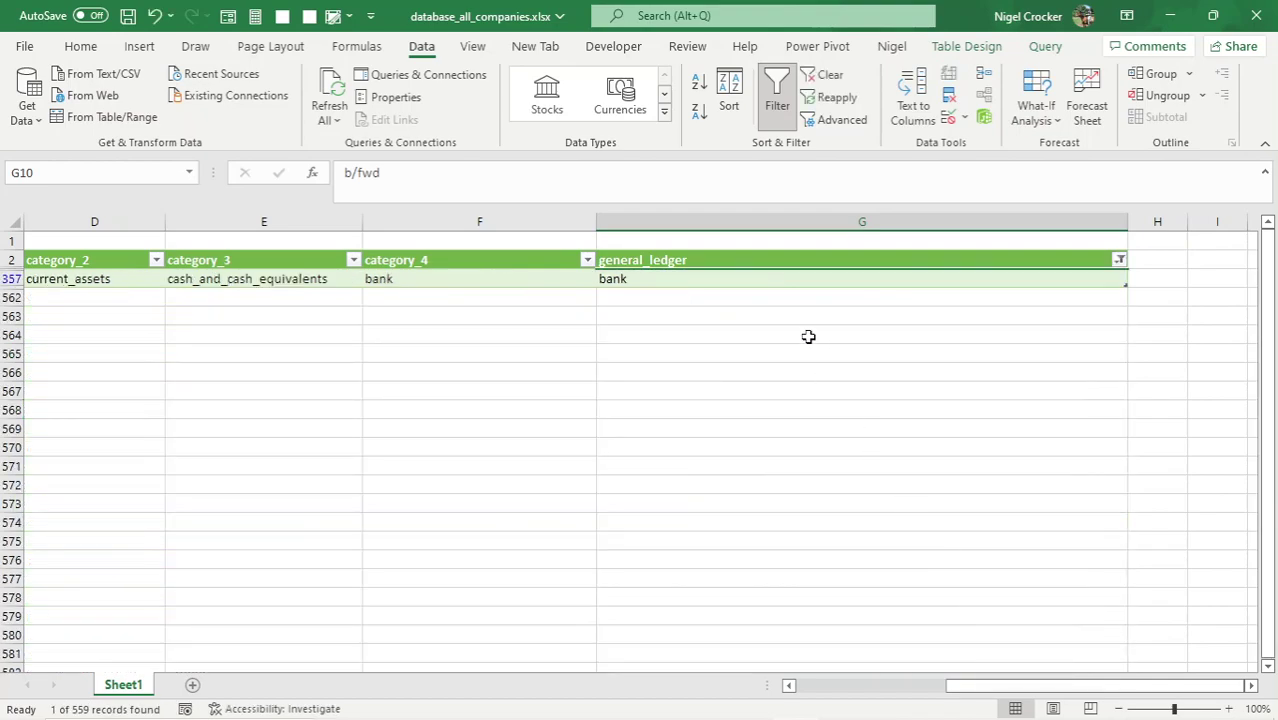
pyautogui.click(796, 283)
pyautogui.hotkey('ctrl', 'Left')
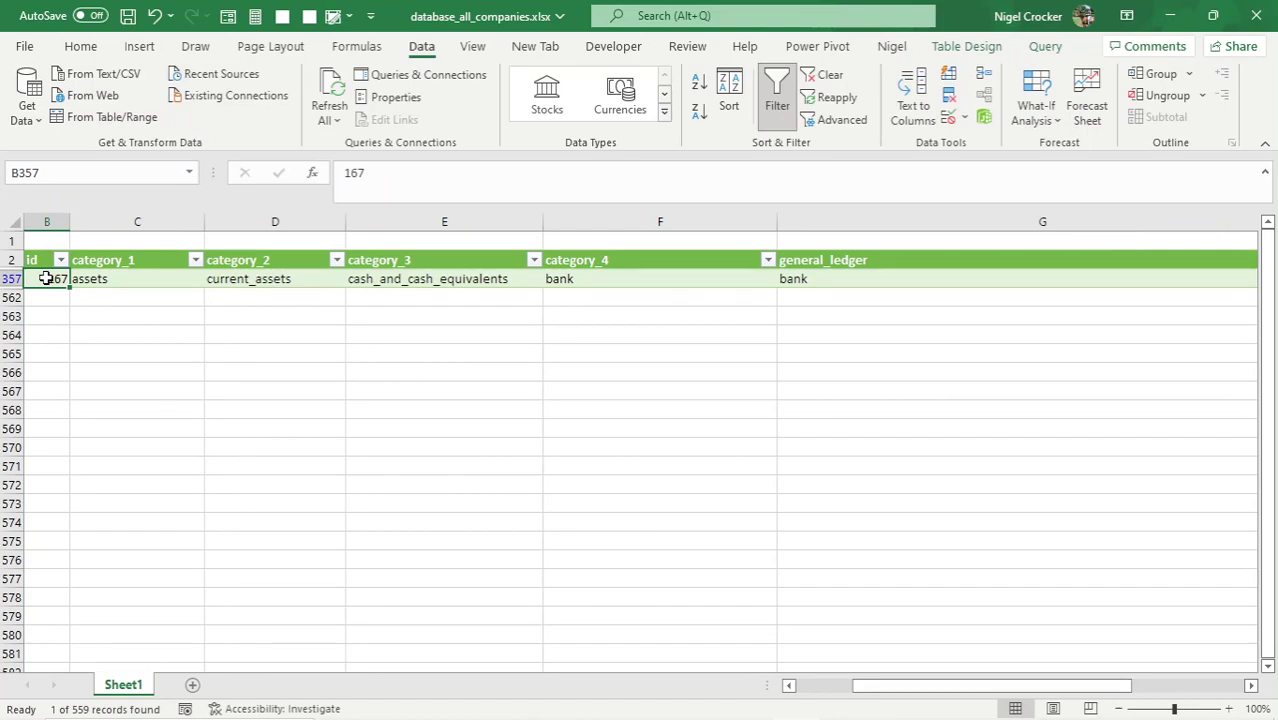
pyautogui.click(158, 281)
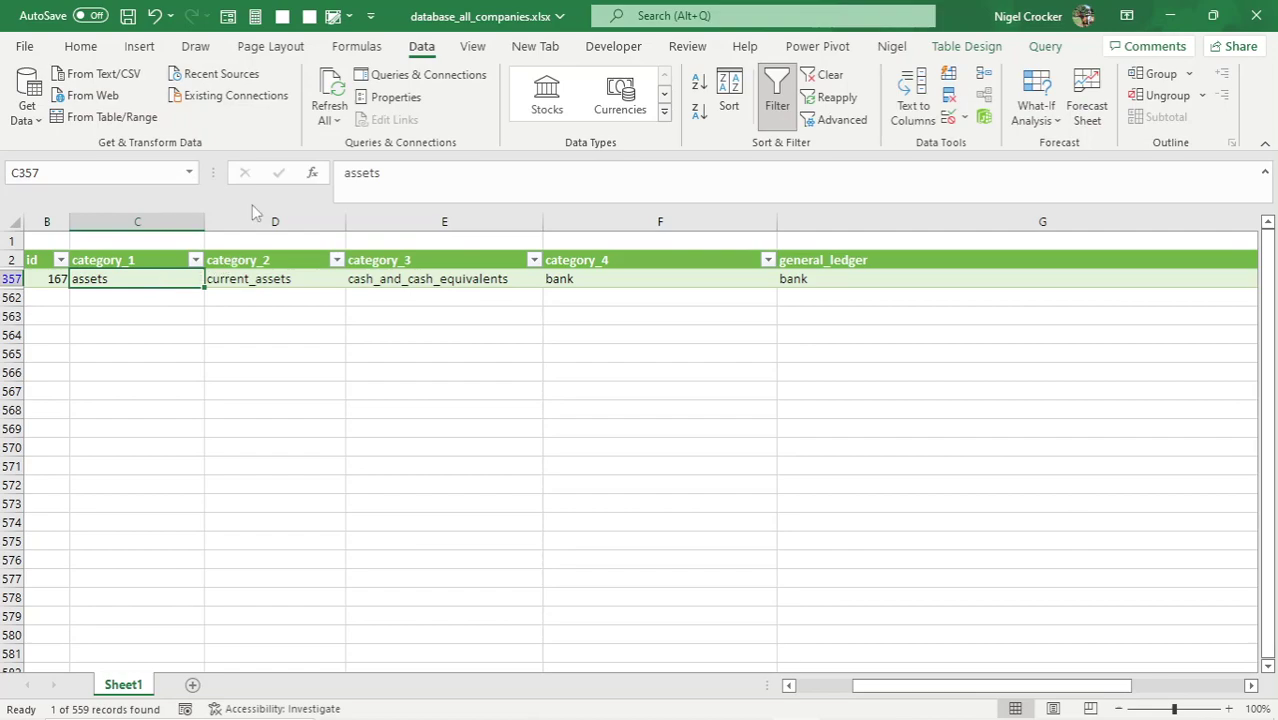
# - Import public.bank_statements.csv from the docs_all_companies folder and open its data for transformation in the Power Query Editor
pyautogui.click(121, 80)
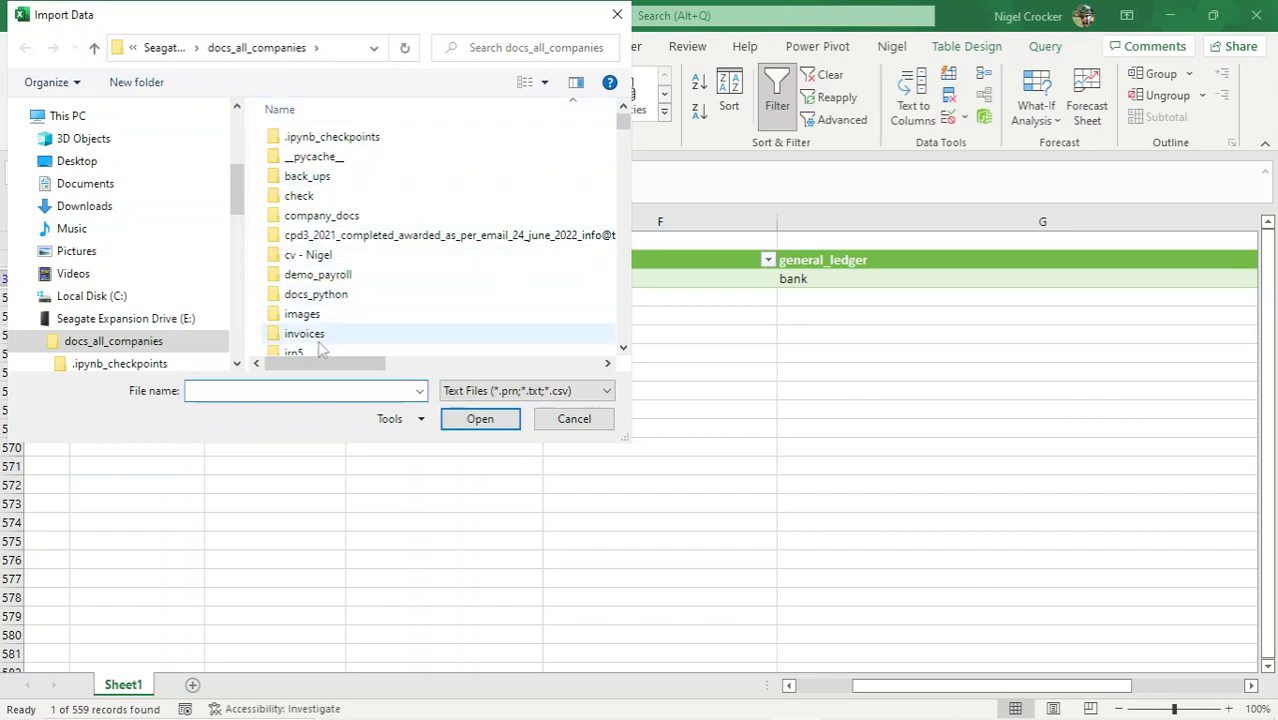
pyautogui.write('publi')
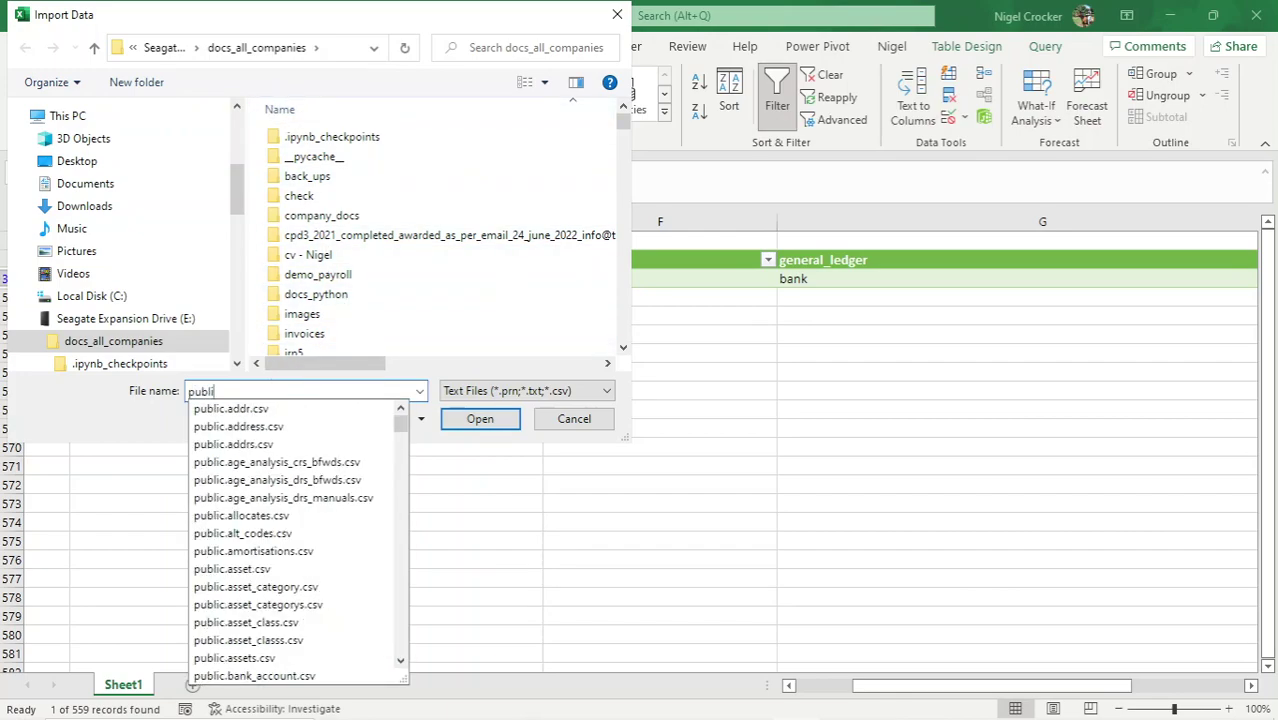
pyautogui.write('c.ba')
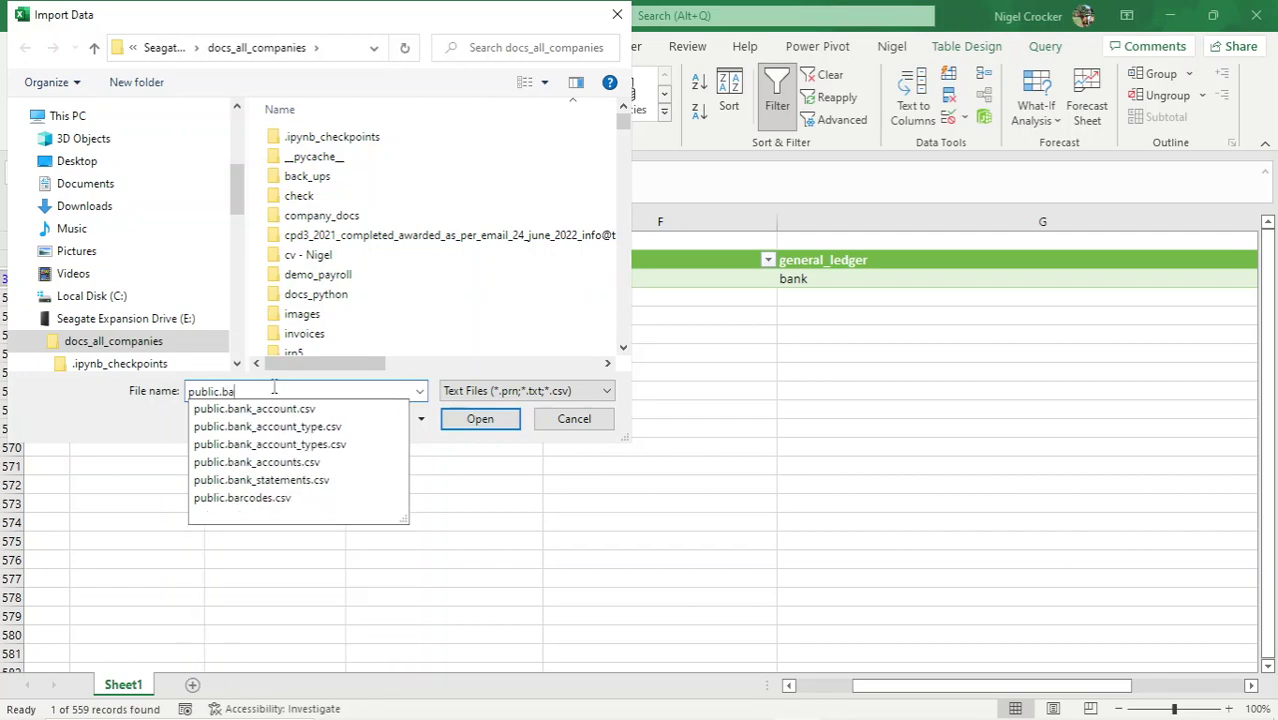
pyautogui.click(300, 482)
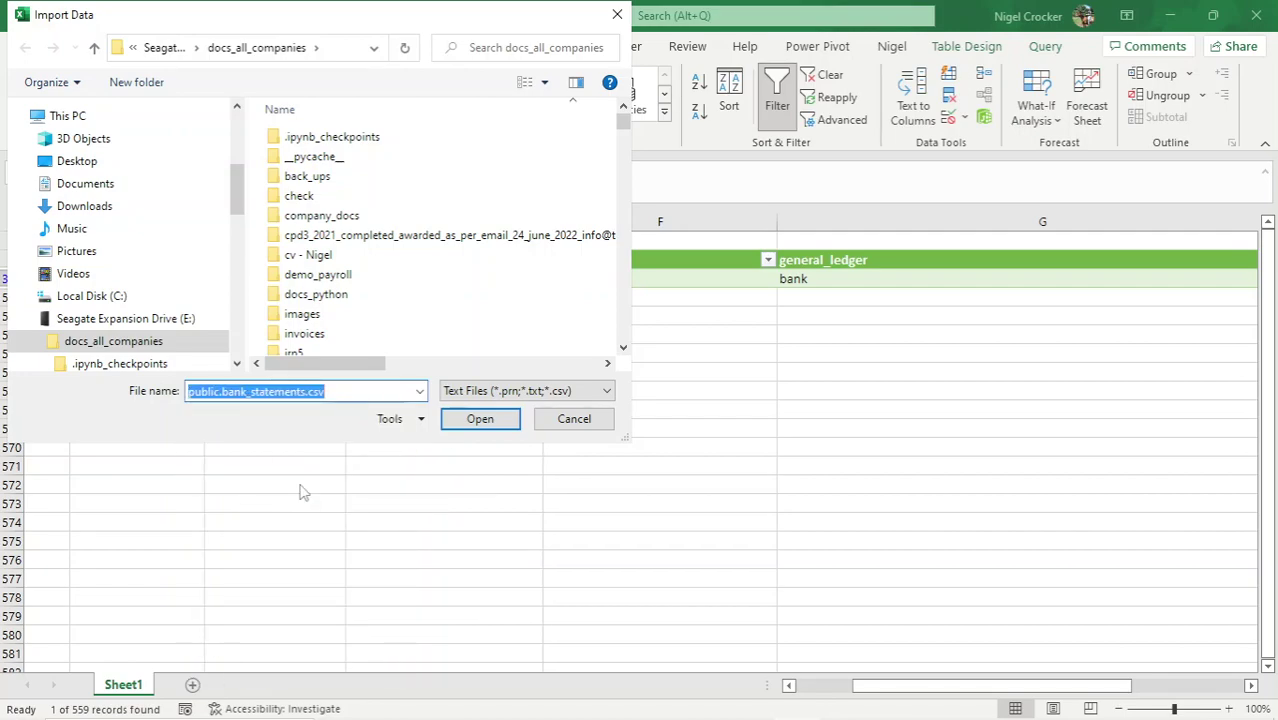
pyautogui.click(468, 424)
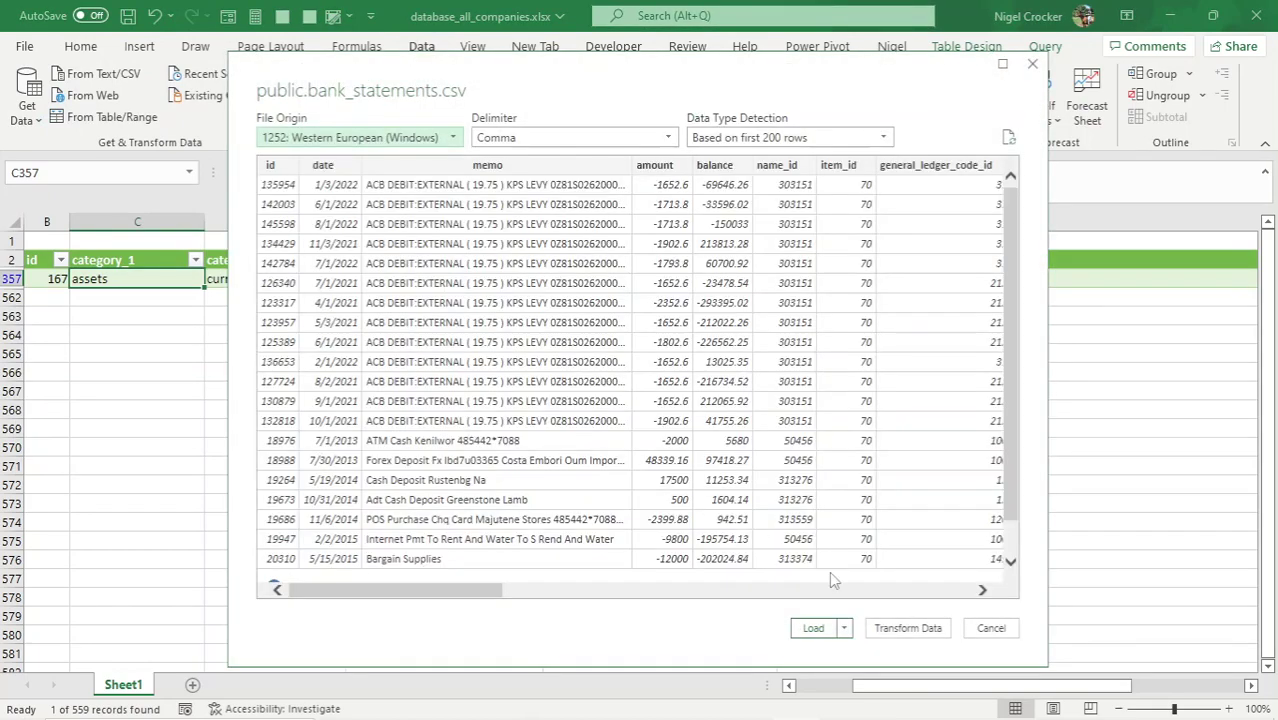
pyautogui.click(893, 632)
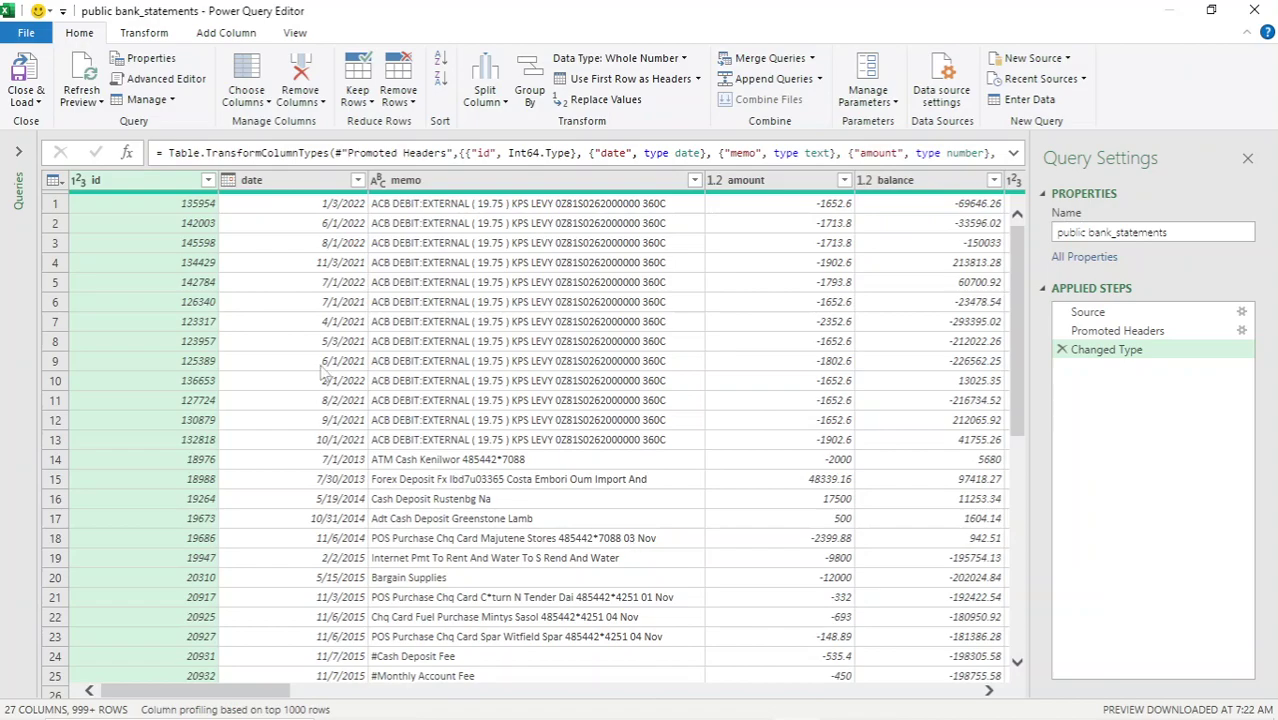
# - Remove all columns except id, date, memo, amount and general_ledger_code_id from the bank statements query
pyautogui.keyDown('ctrl'); pyautogui.click(292, 188); pyautogui.keyUp('ctrl')
pyautogui.keyDown('ctrl'); pyautogui.click(414, 188); pyautogui.keyUp('ctrl')
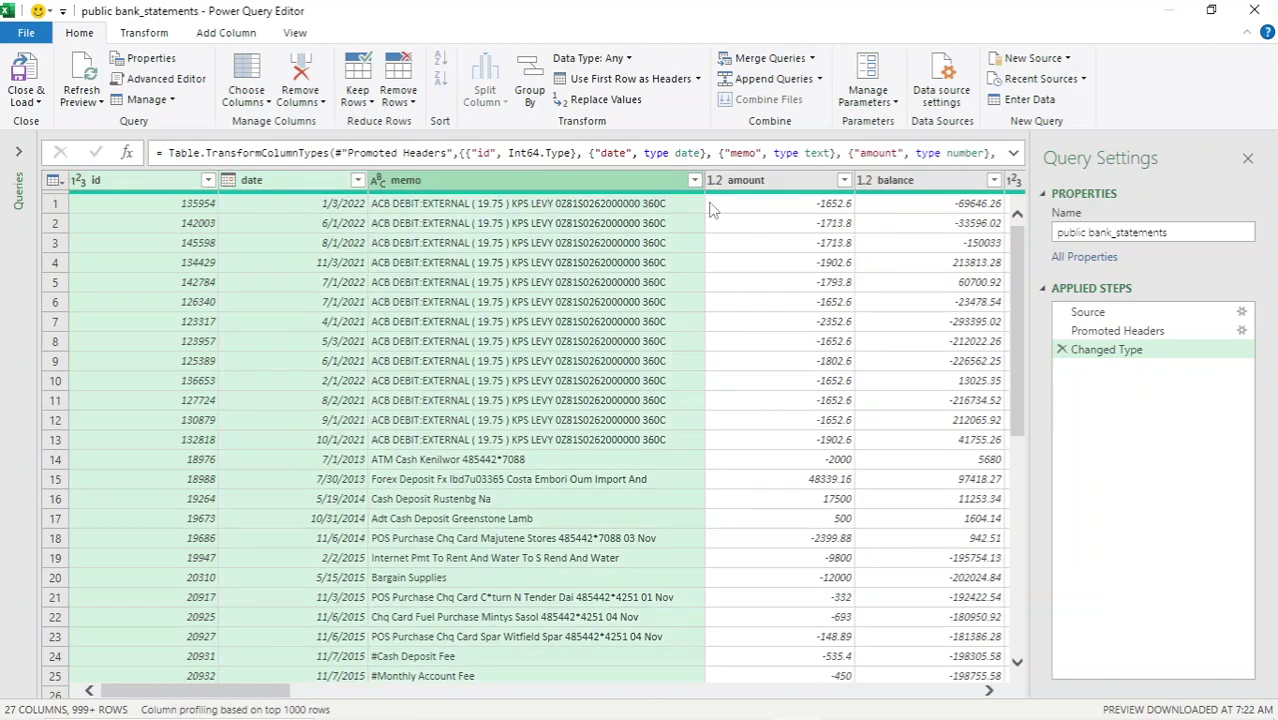
pyautogui.keyDown('ctrl'); pyautogui.click(775, 188); pyautogui.keyUp('ctrl')
pyautogui.moveTo(276, 690); pyautogui.dragTo(390, 689)
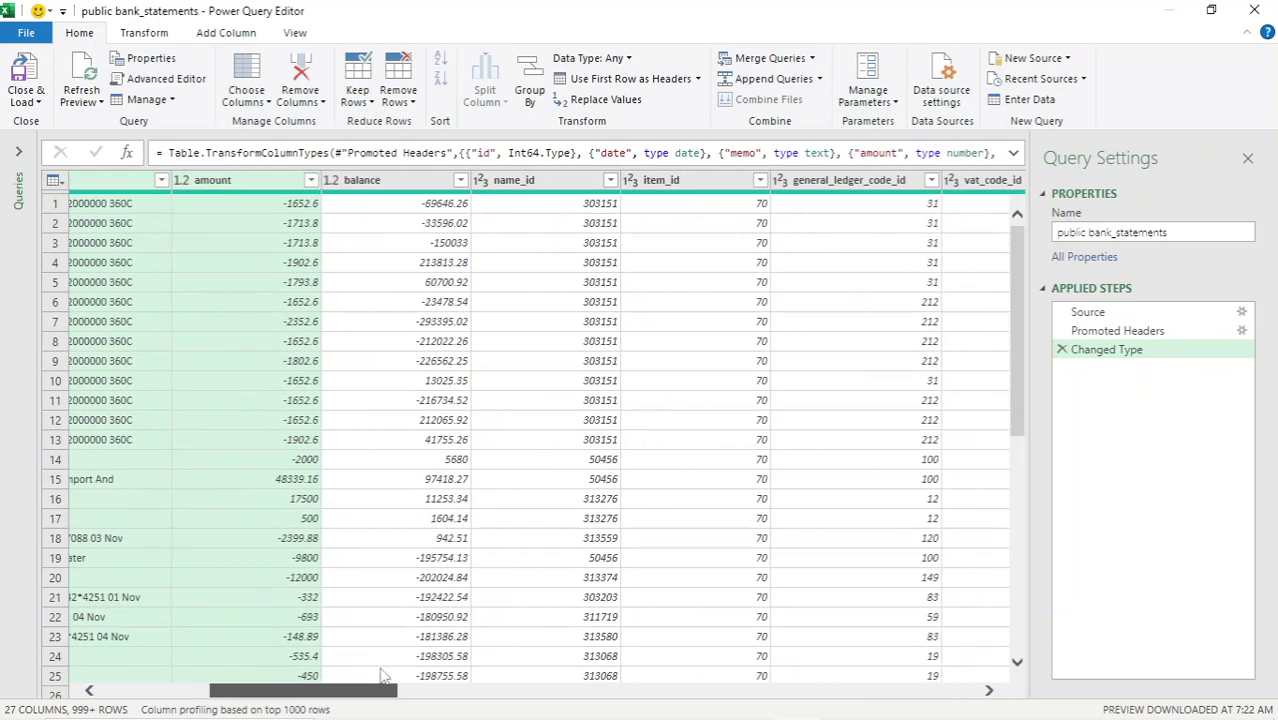
pyautogui.keyDown('ctrl'); pyautogui.click(842, 185); pyautogui.keyUp('ctrl')
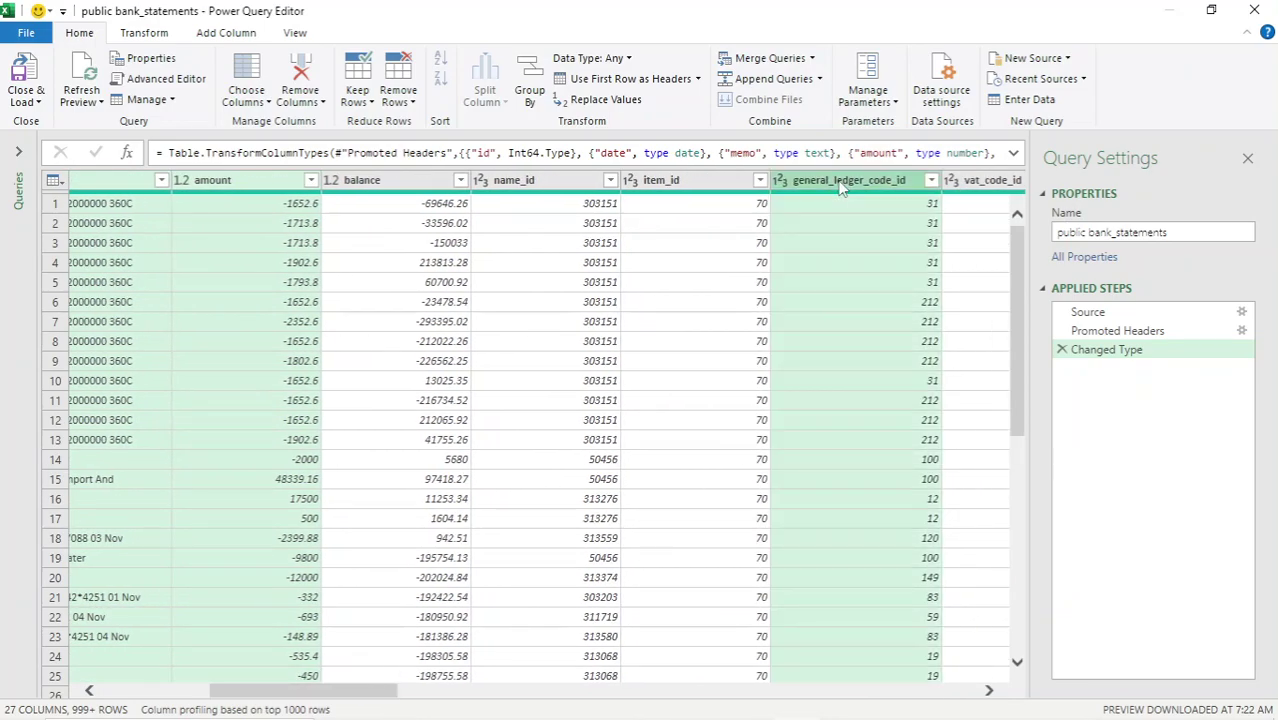
pyautogui.rightClick(842, 188)
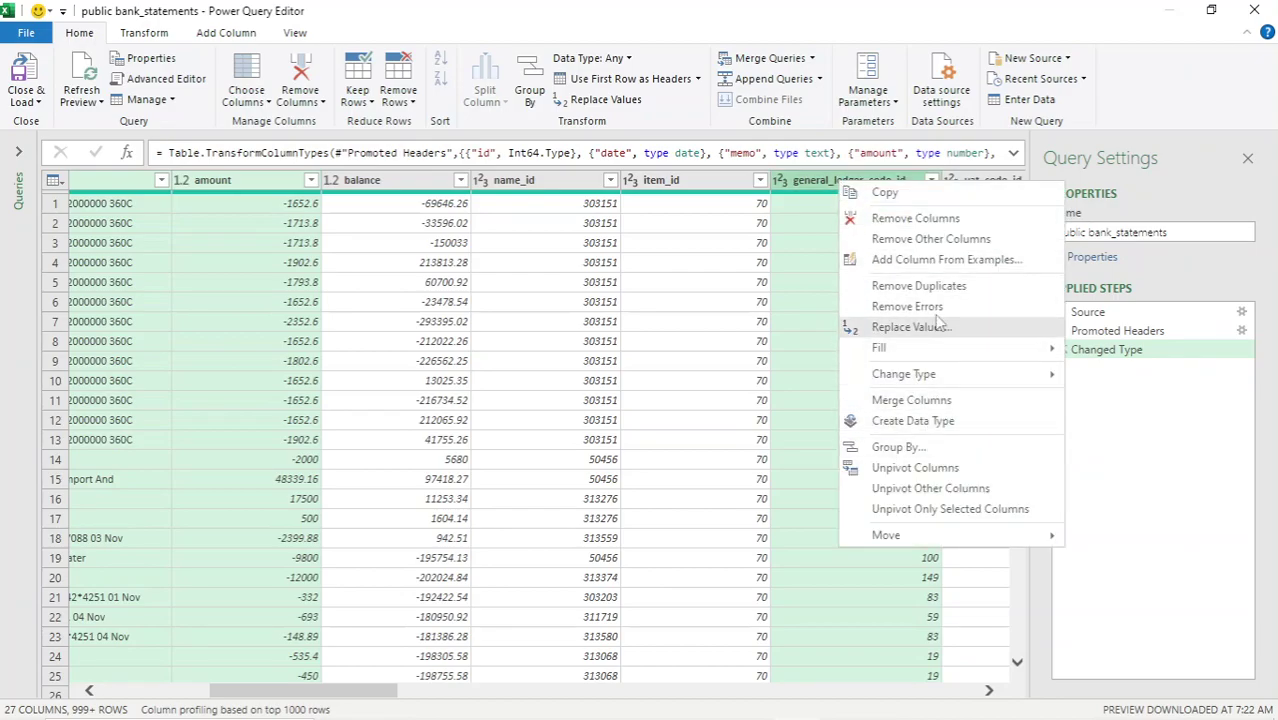
pyautogui.click(919, 242)
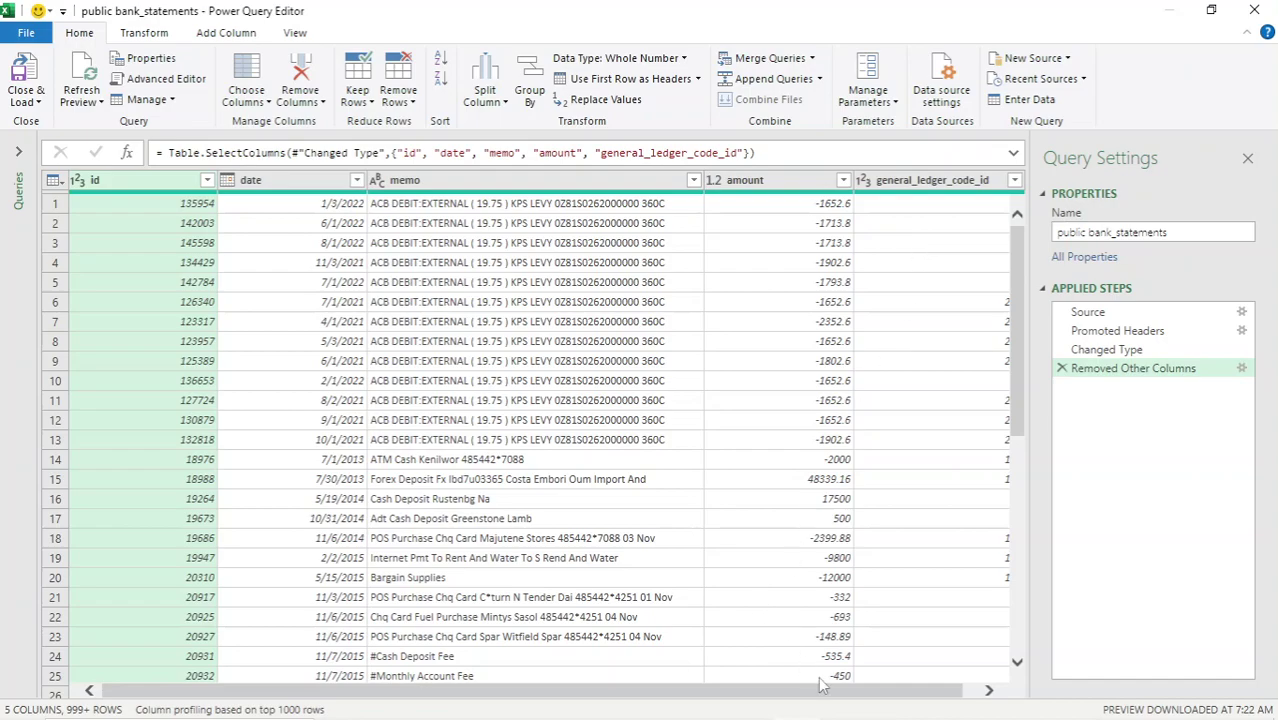
pyautogui.moveTo(836, 690); pyautogui.dragTo(921, 690)
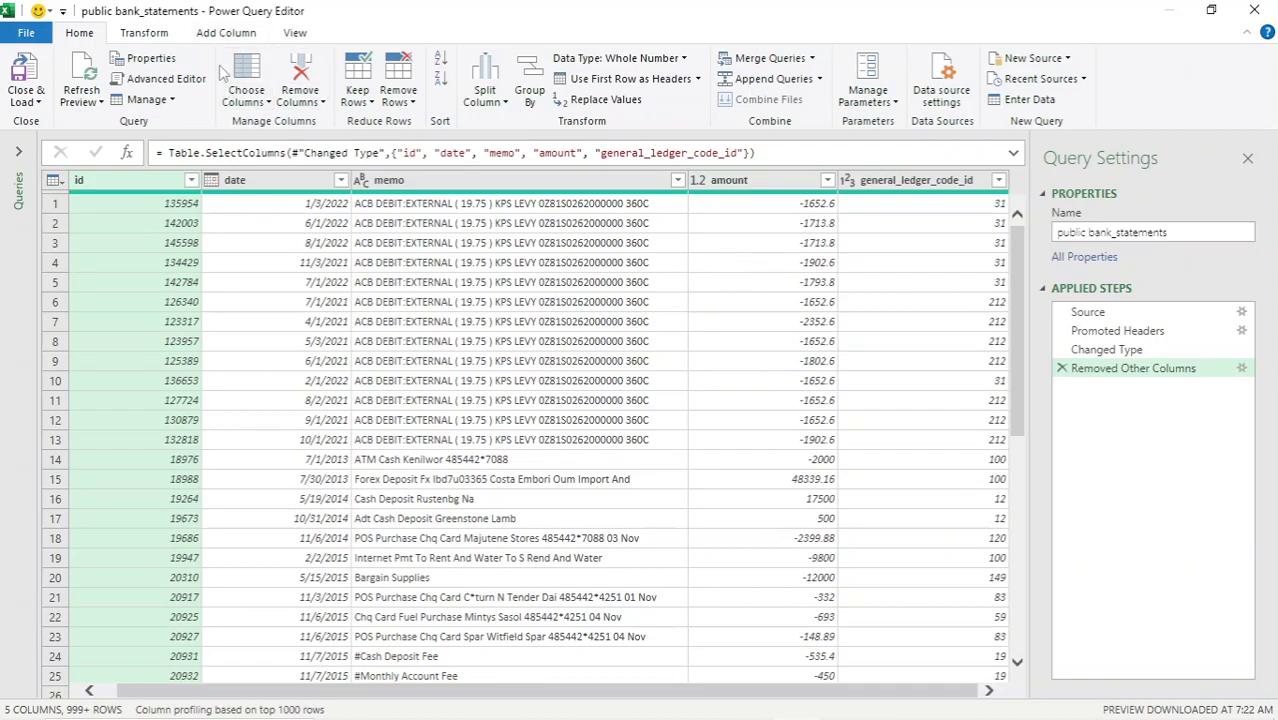
# - Add a custom column named opposite_amount with the formula -[amount]
pyautogui.click(229, 34)
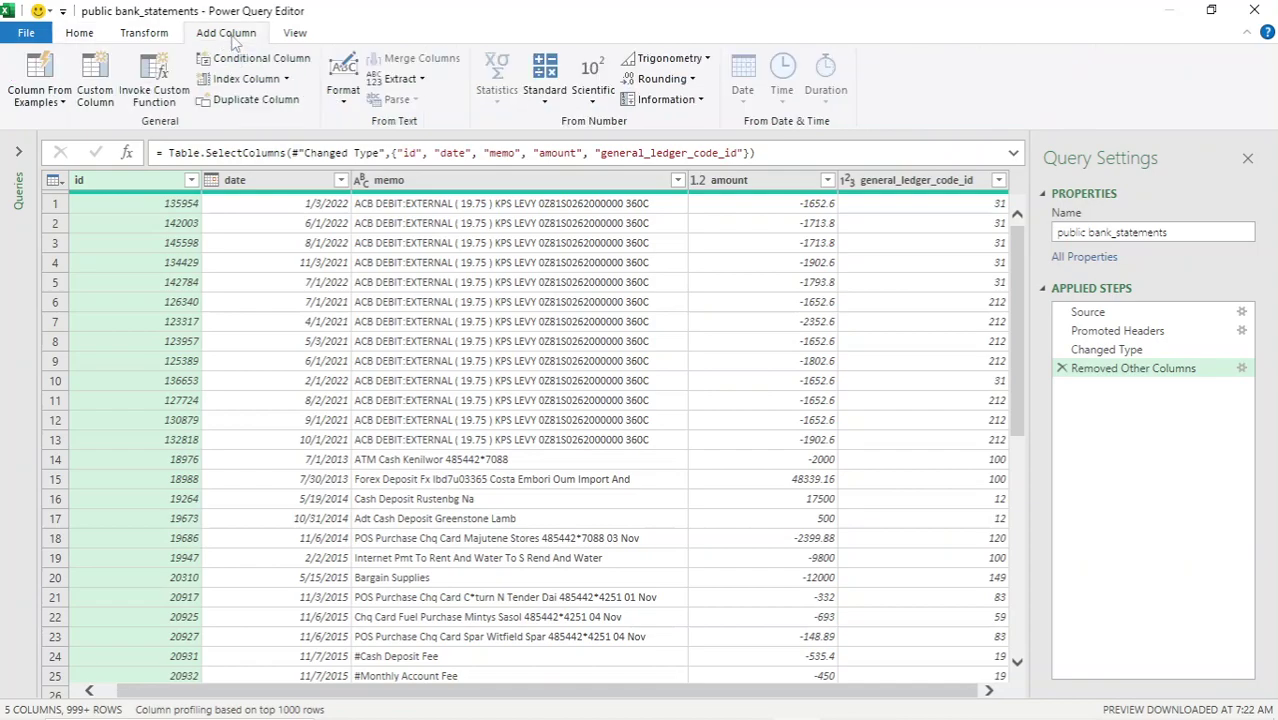
pyautogui.click(94, 99)
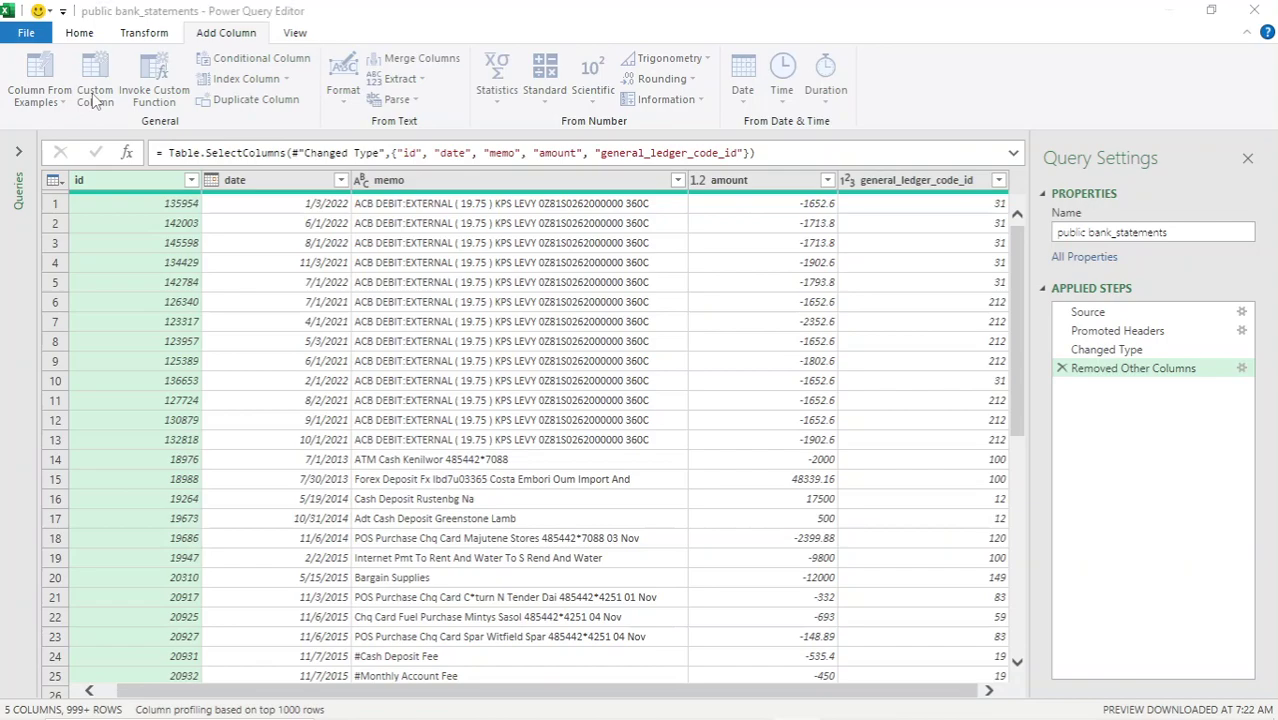
pyautogui.write('pm')
pyautogui.write('opposite_amount')
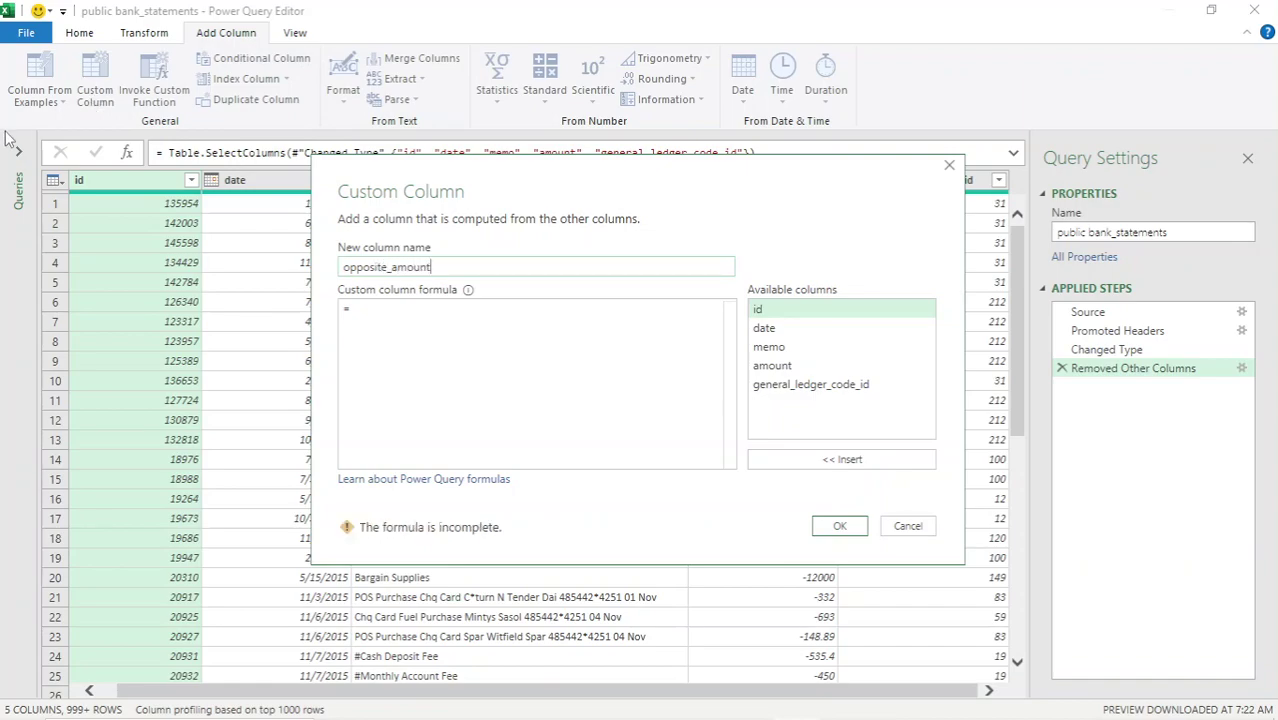
pyautogui.click(355, 309)
pyautogui.write('-')
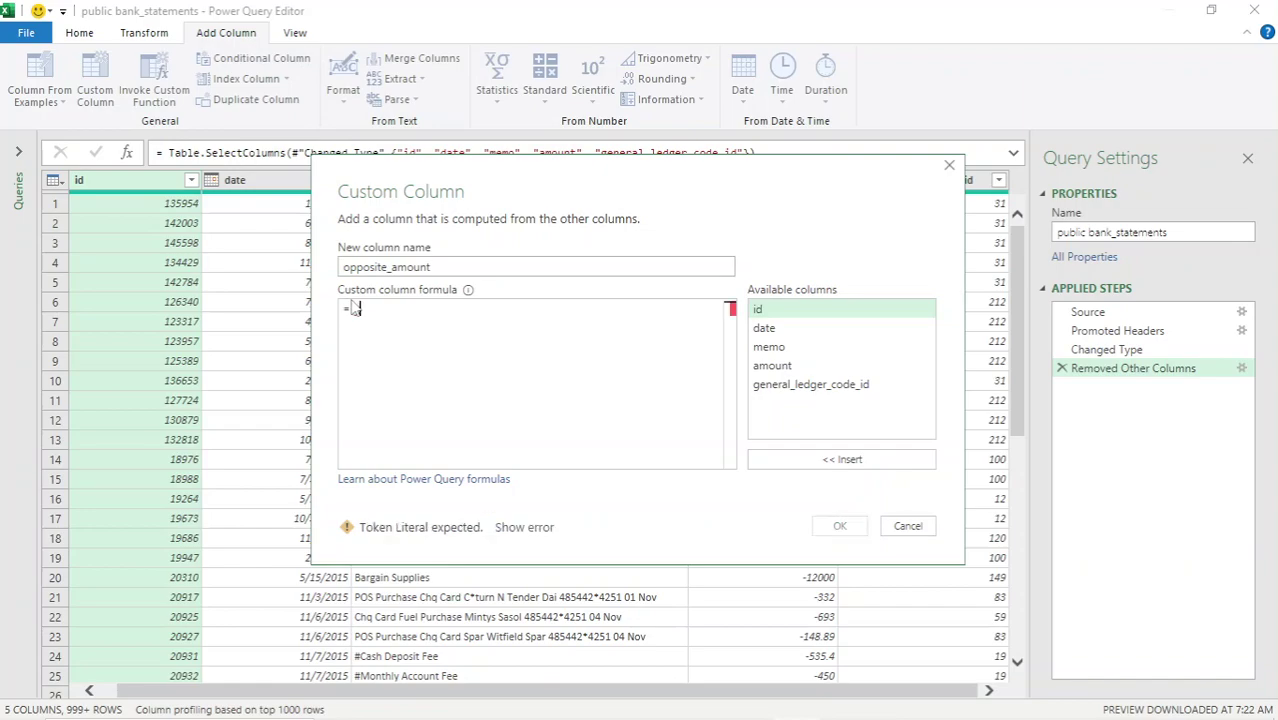
pyautogui.click(776, 368)
pyautogui.doubleClick(776, 368)
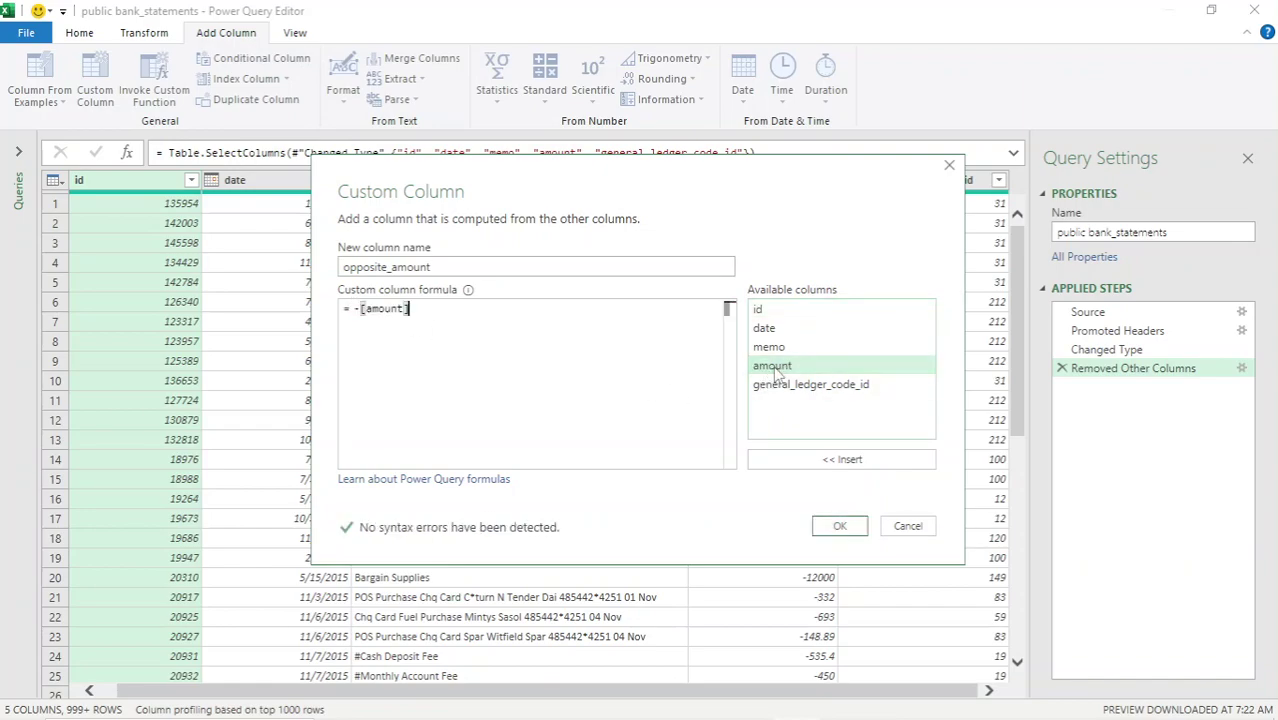
pyautogui.click(838, 526)
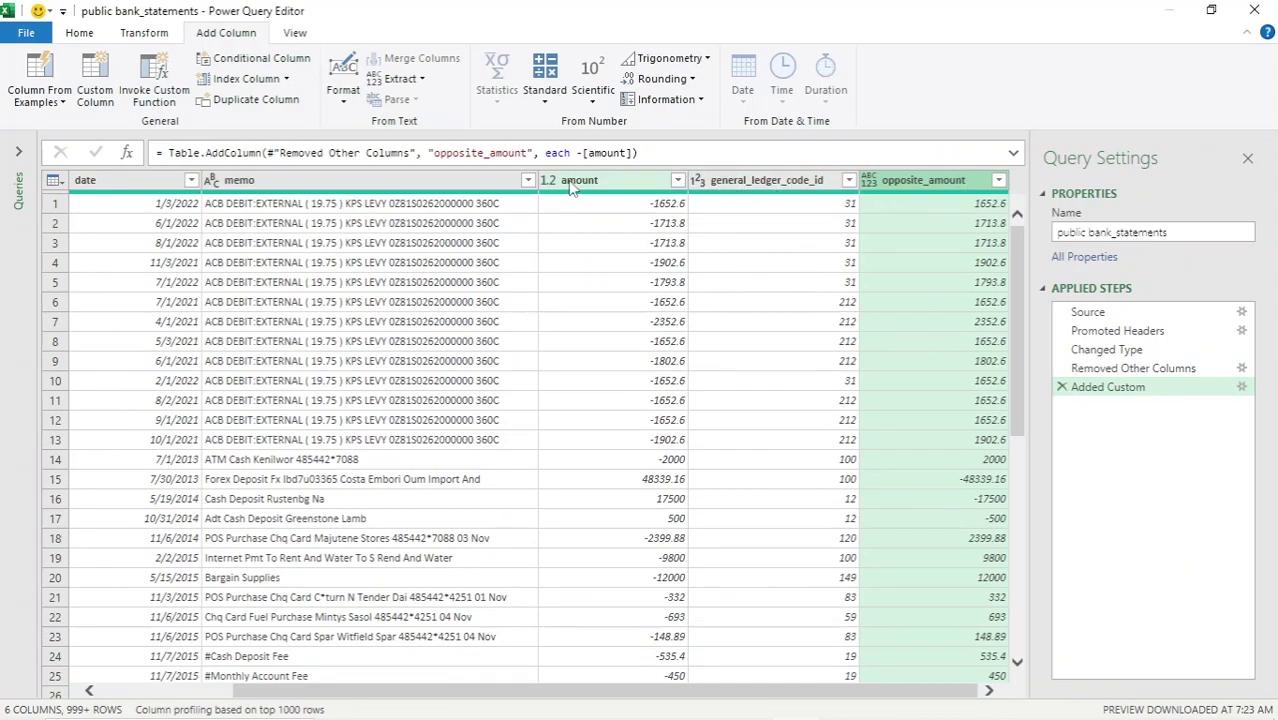
# - Change the data type of the opposite_amount column to Decimal Number
pyautogui.rightClick(926, 188)
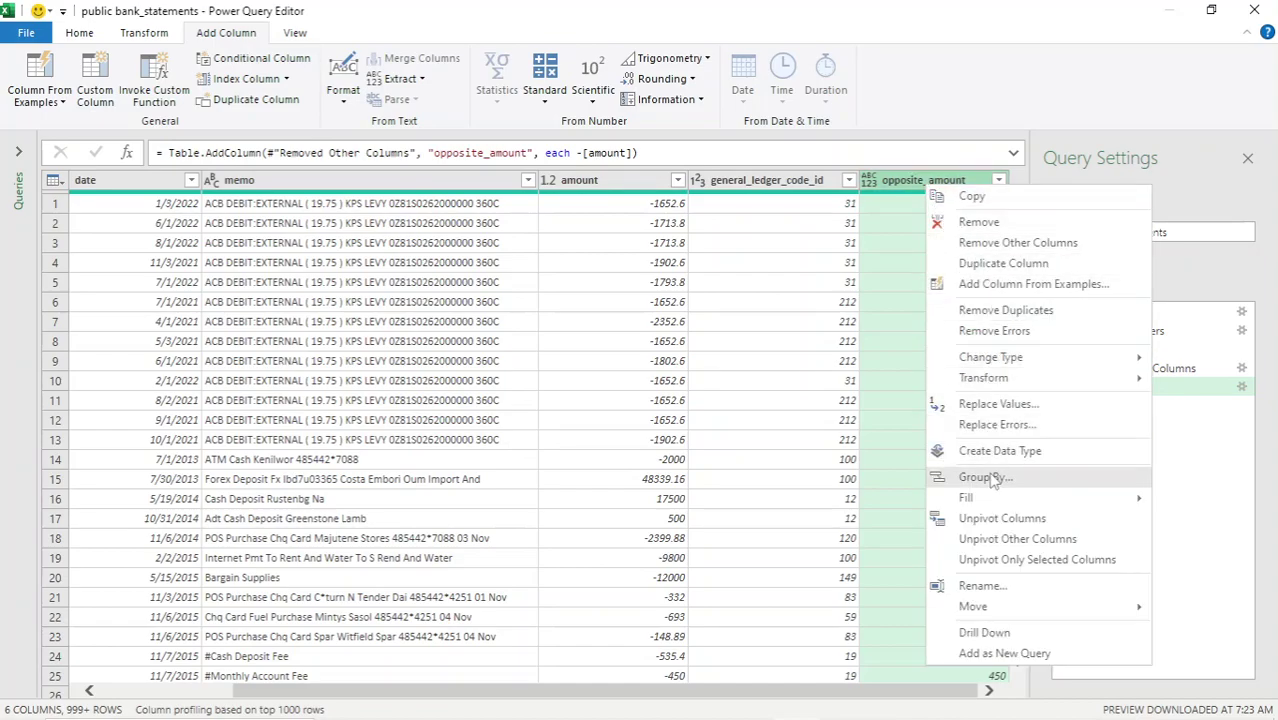
pyautogui.moveTo(1025, 366)
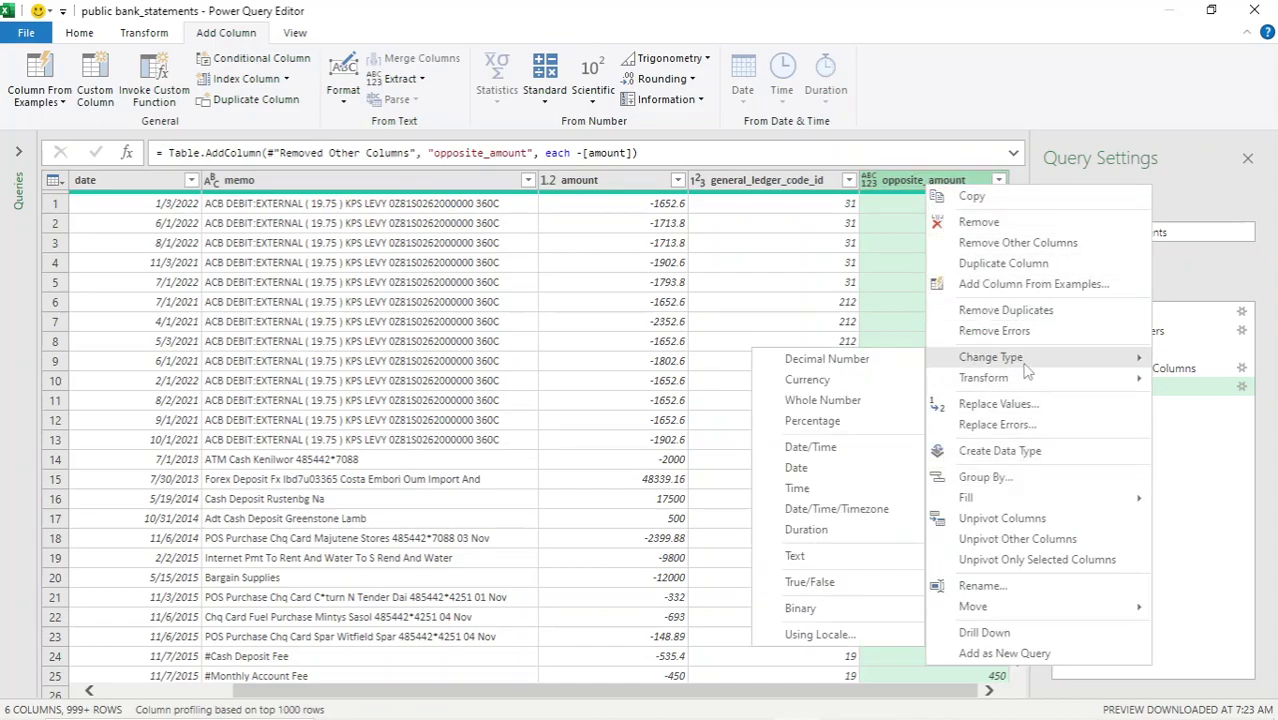
pyautogui.click(888, 365)
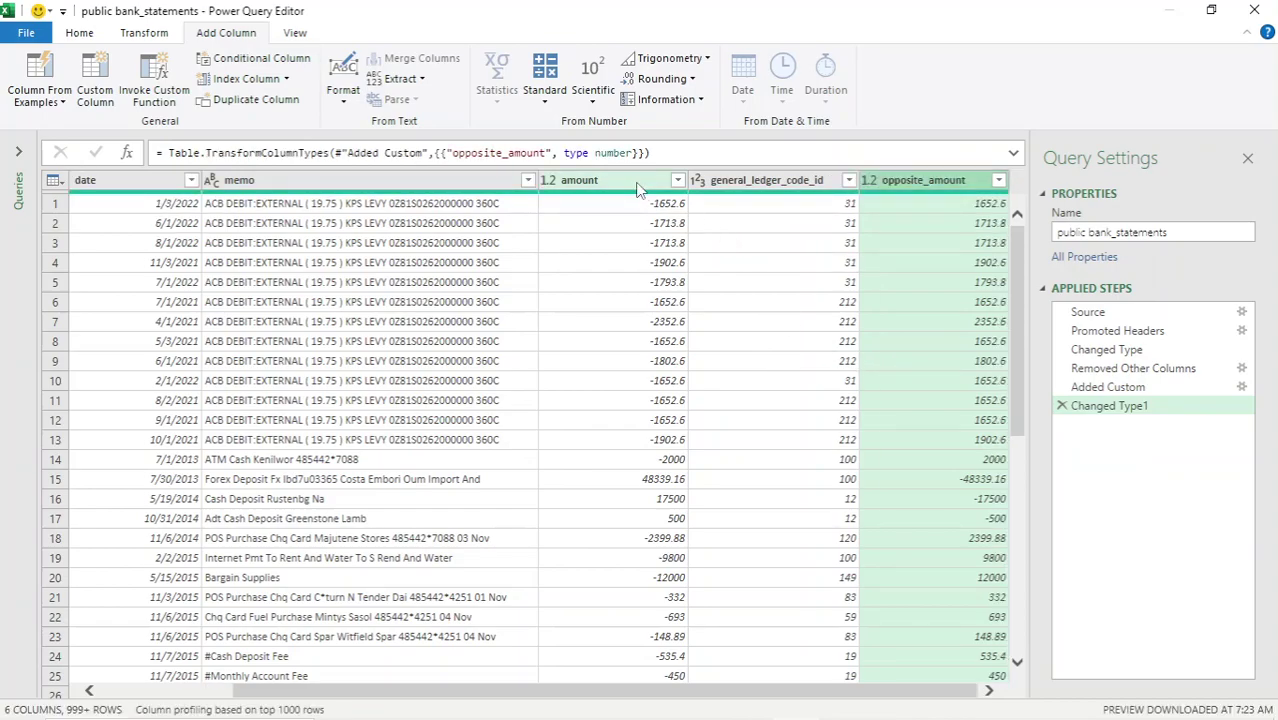
# - Move the amount column between general_ledger_code_id and opposite_amount, and unpivot the amount and opposite_amount columns
pyautogui.moveTo(627, 182); pyautogui.dragTo(1002, 180)
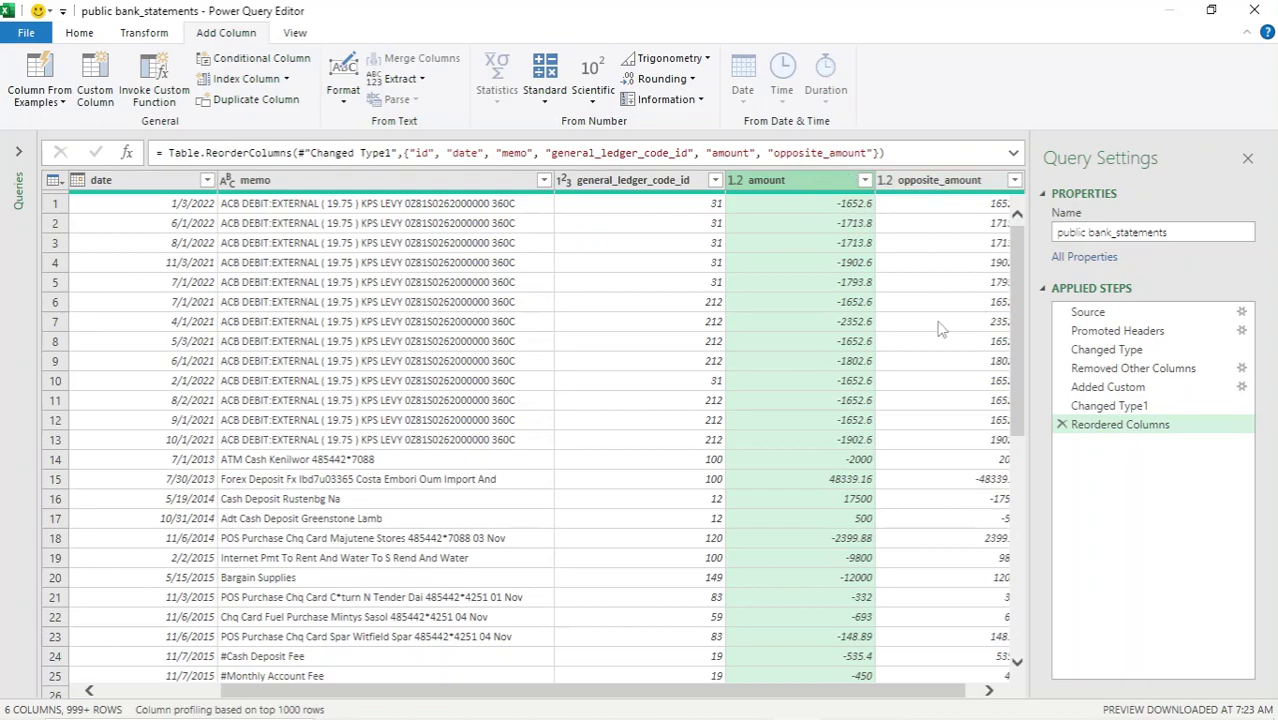
pyautogui.keyDown('ctrl'); pyautogui.click(933, 183); pyautogui.keyUp('ctrl')
pyautogui.rightClick(932, 185)
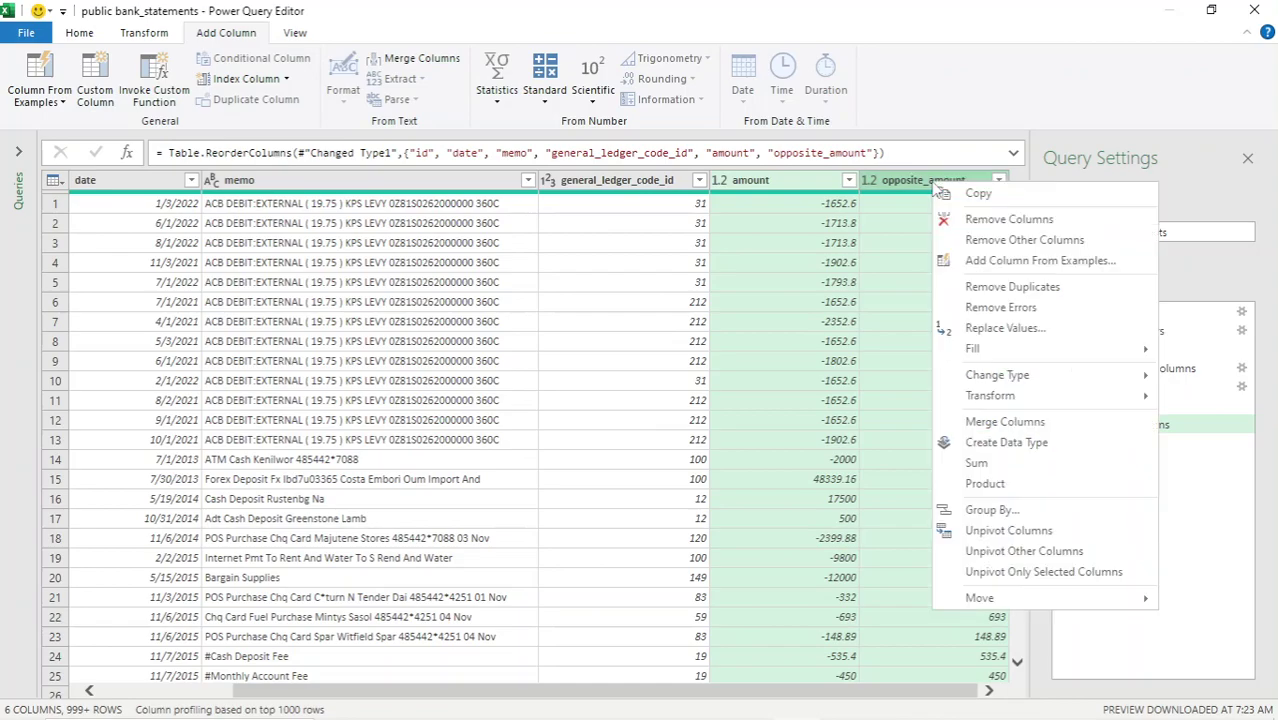
pyautogui.click(1024, 533)
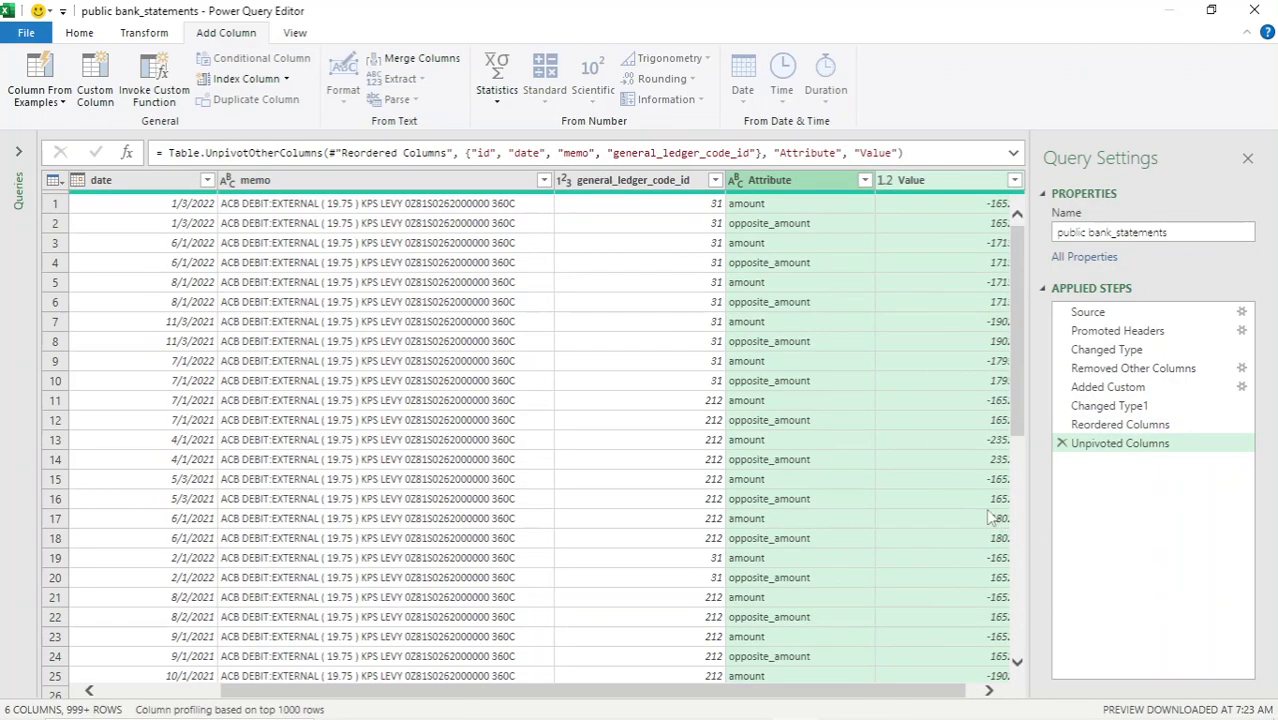
# - Rename the unpivoted Value column to amount
pyautogui.click(785, 203)
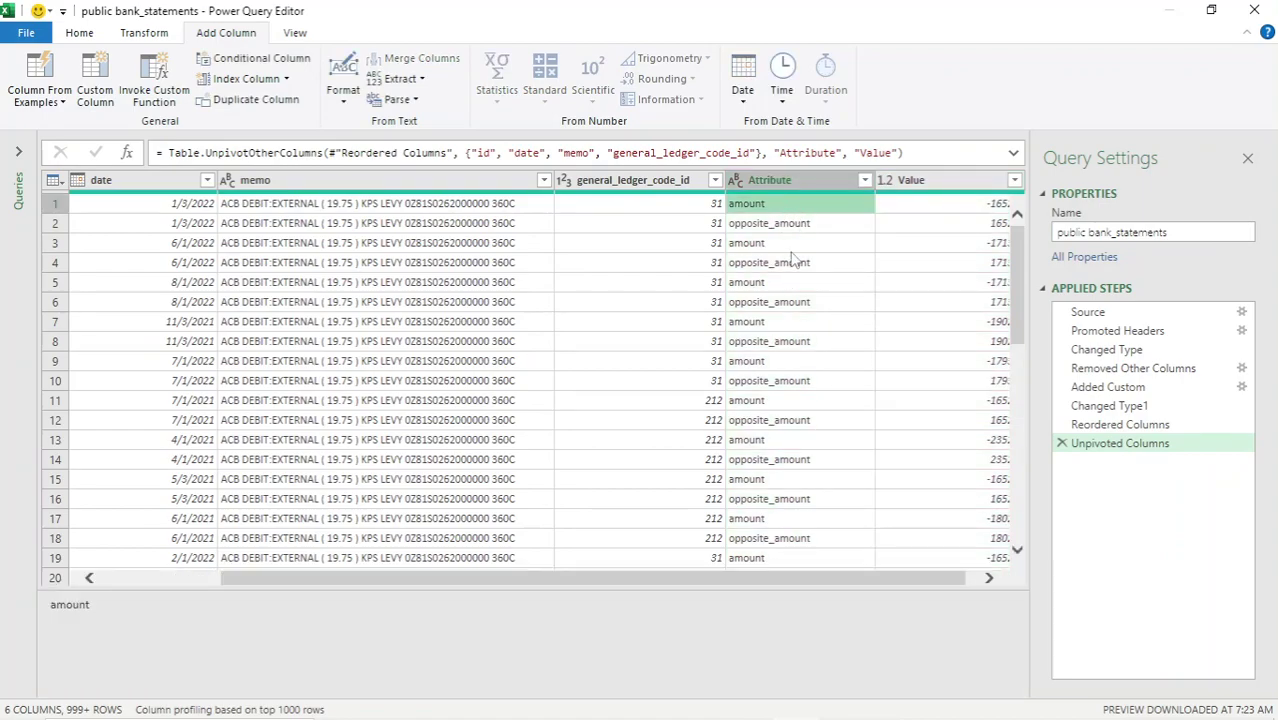
pyautogui.click(916, 188)
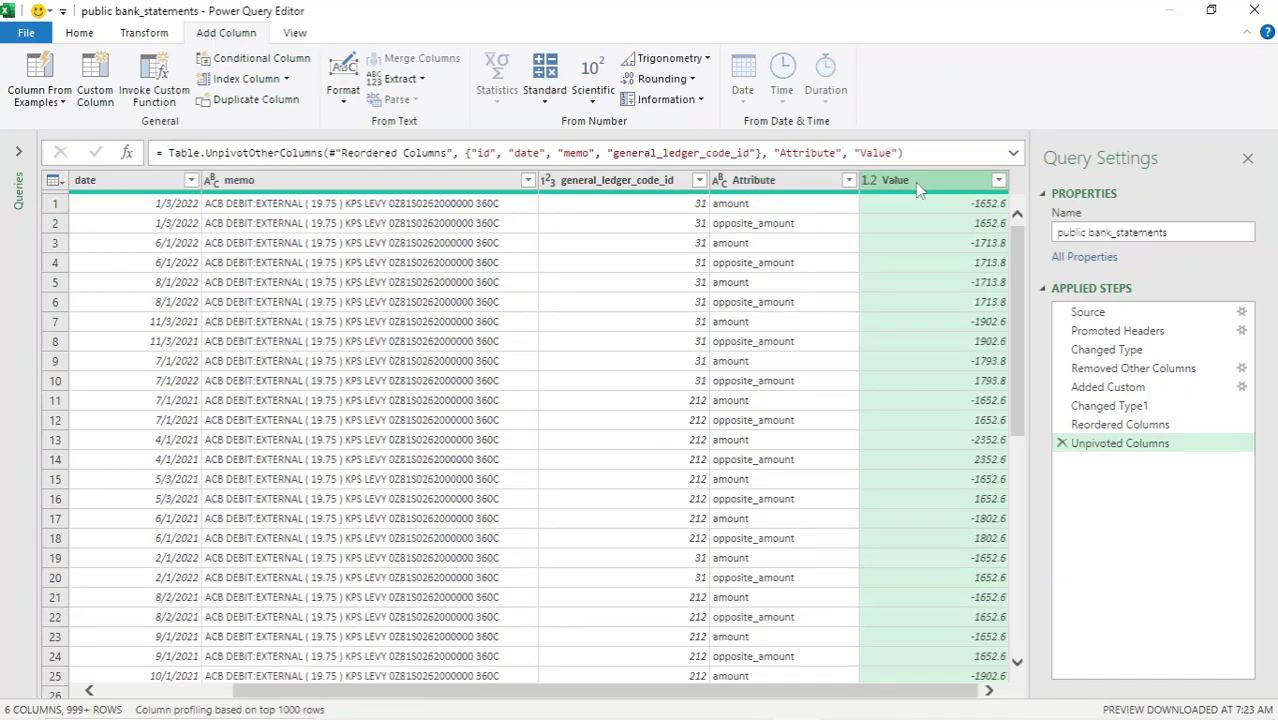
pyautogui.rightClick(915, 182)
pyautogui.click(985, 587)
pyautogui.write('amount')
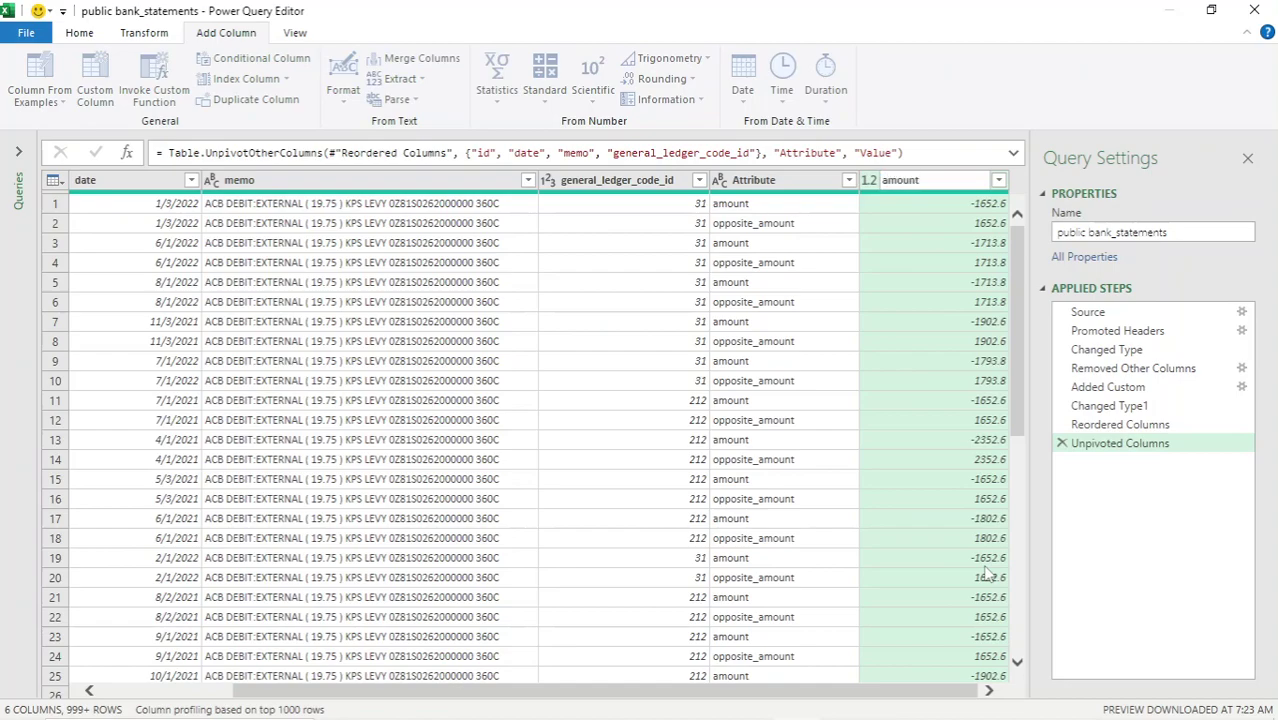
pyautogui.press('Return')
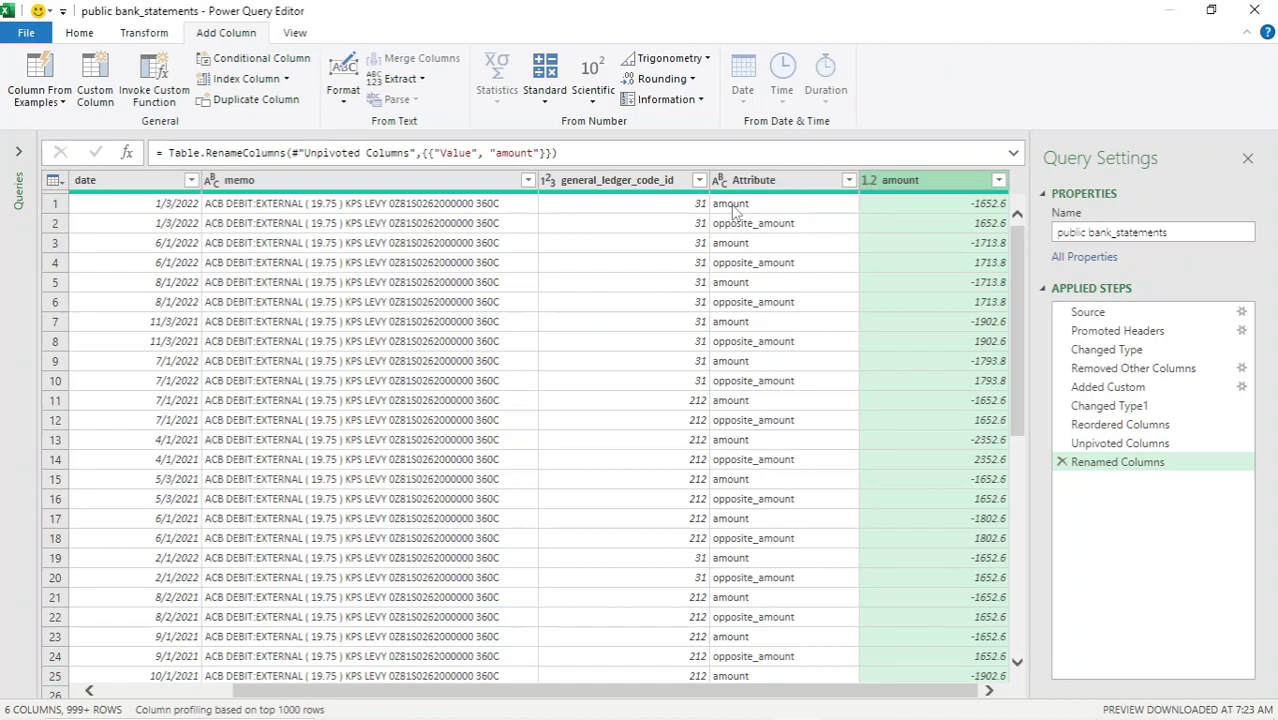
# - Add a conditional column that outputs 167 if Attribute equals amount, and otherwise the general_ledger_code_id column
pyautogui.click(258, 66)
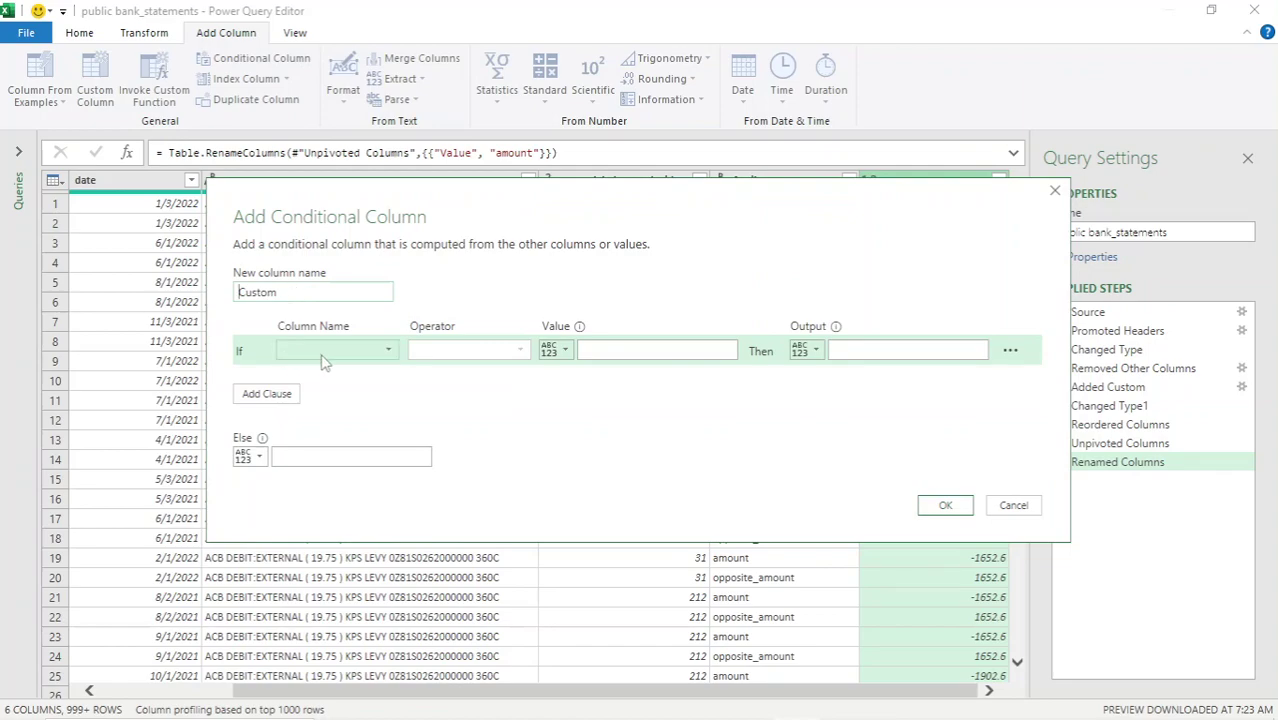
pyautogui.click(388, 352)
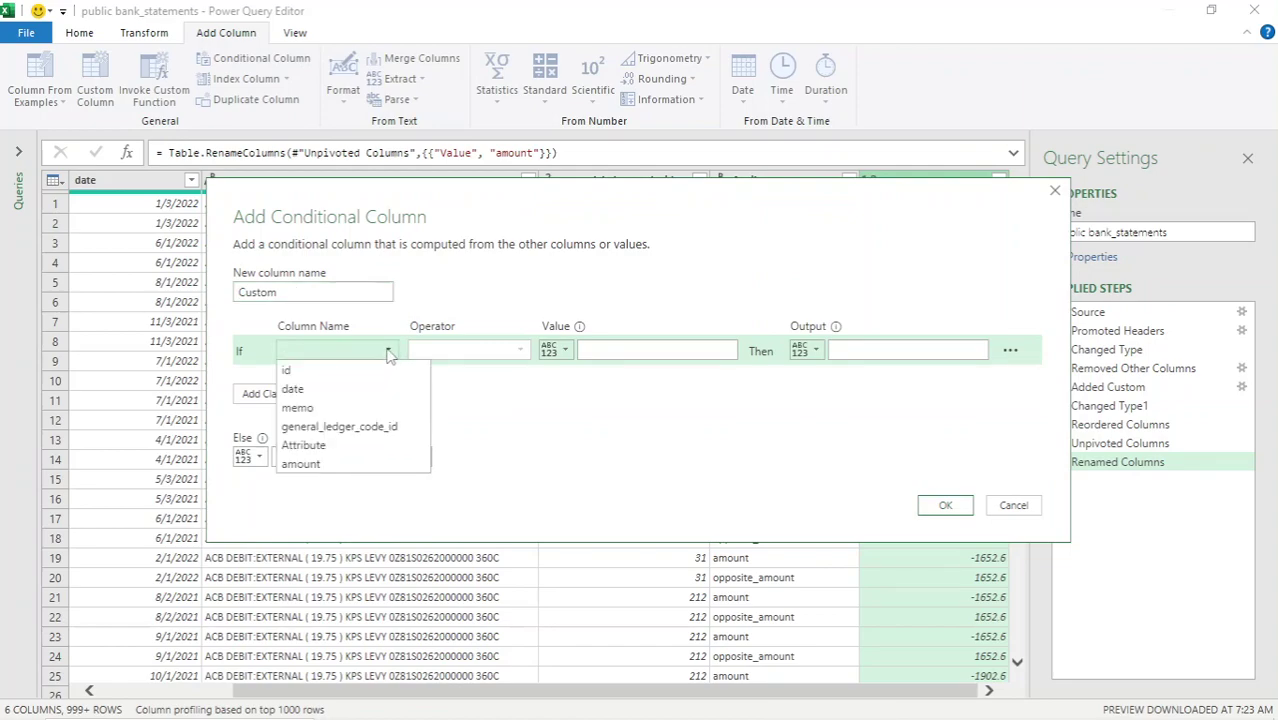
pyautogui.click(350, 445)
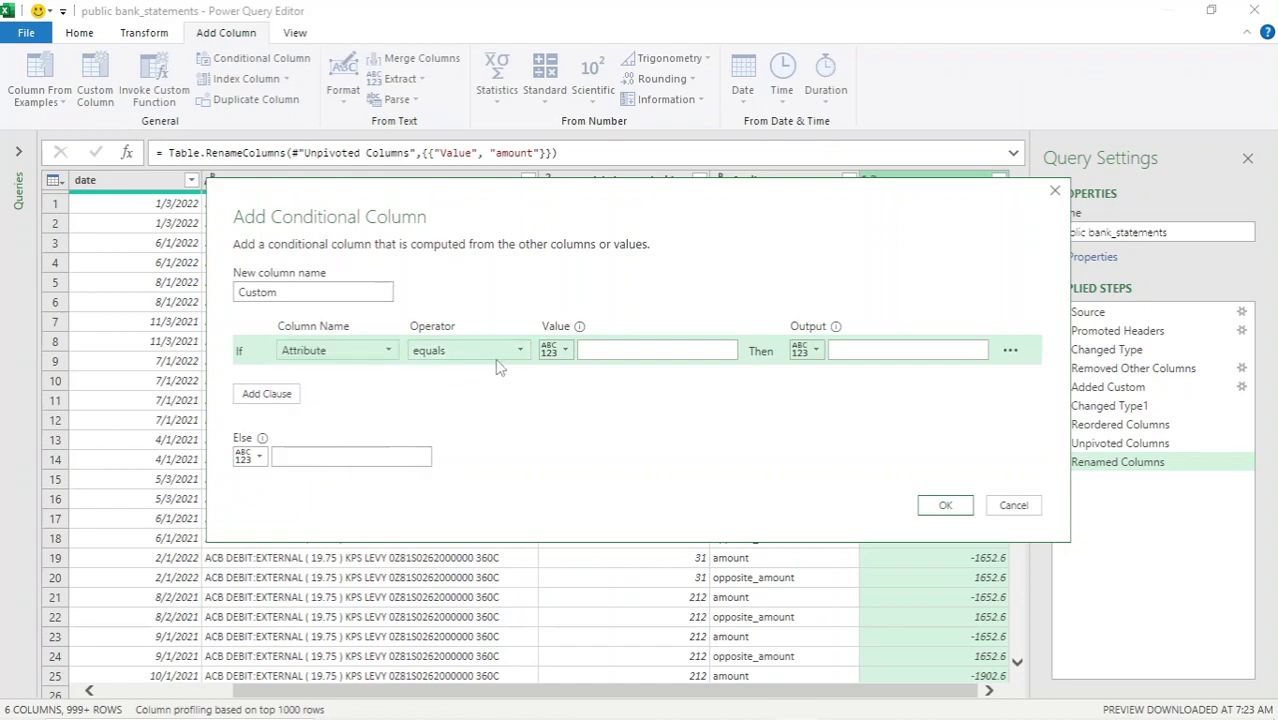
pyautogui.click(599, 349)
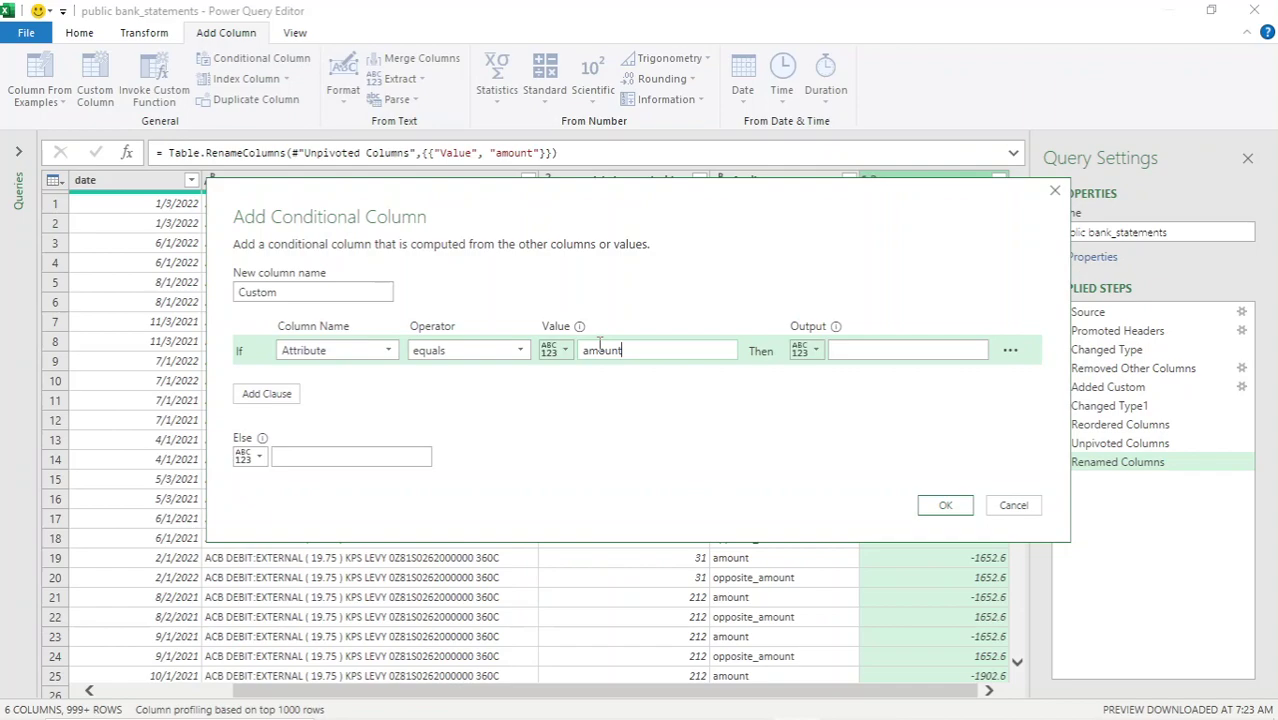
pyautogui.click(879, 356)
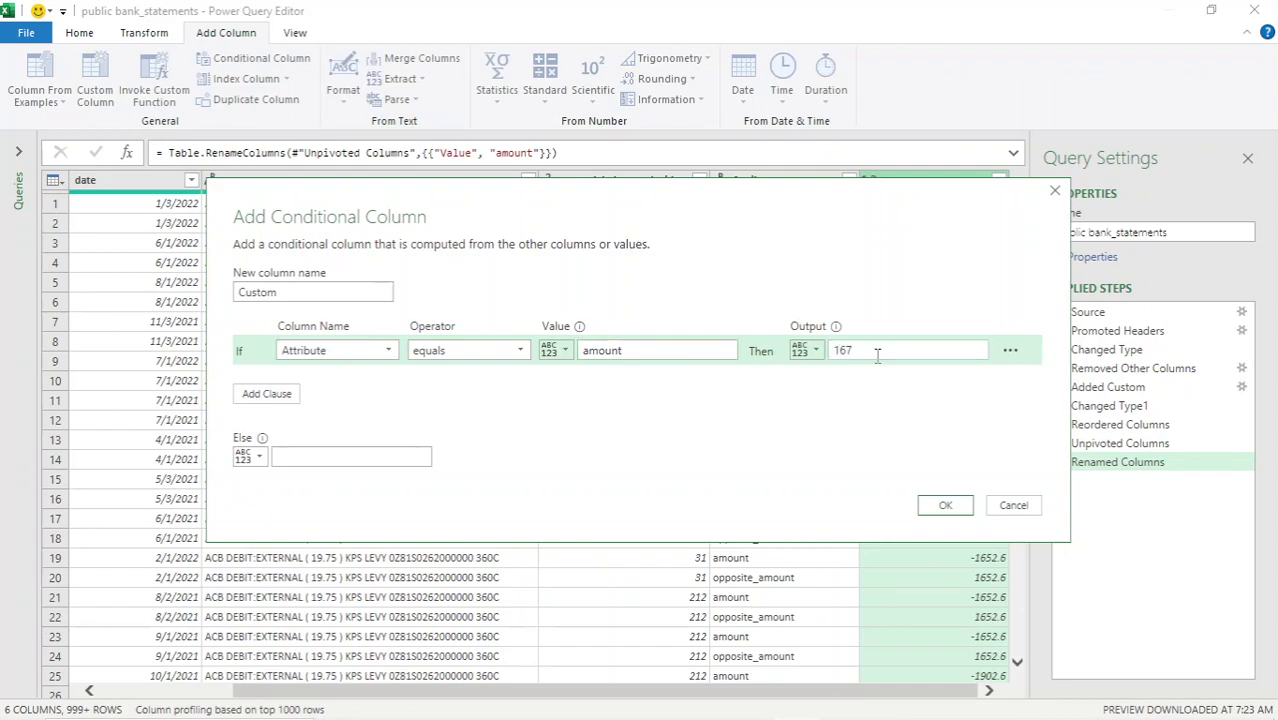
pyautogui.click(261, 458)
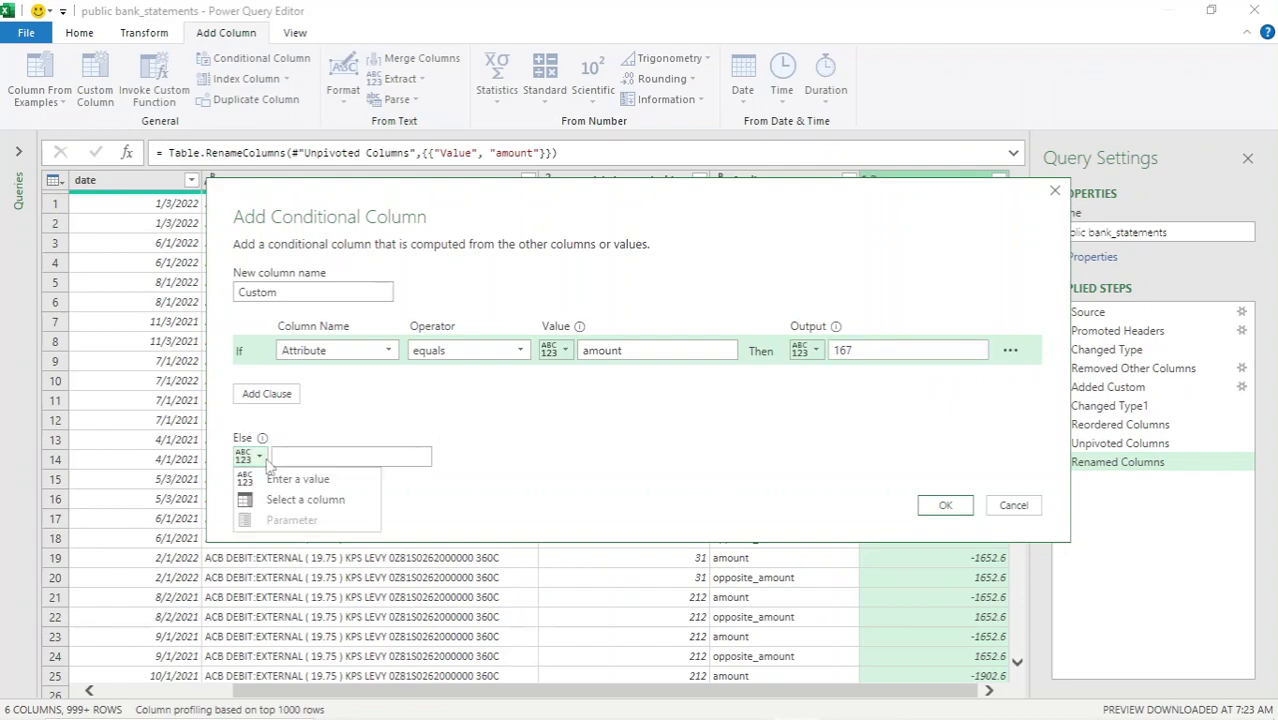
pyautogui.click(295, 499)
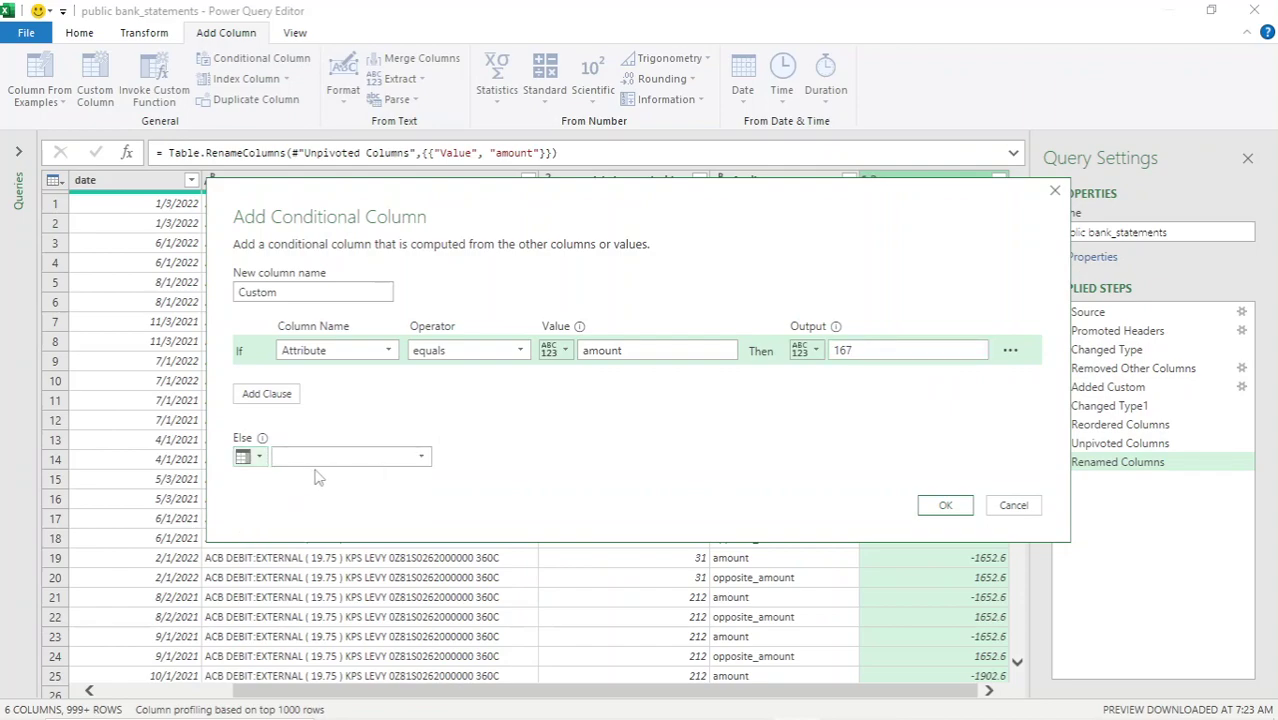
pyautogui.click(428, 462)
pyautogui.click(359, 533)
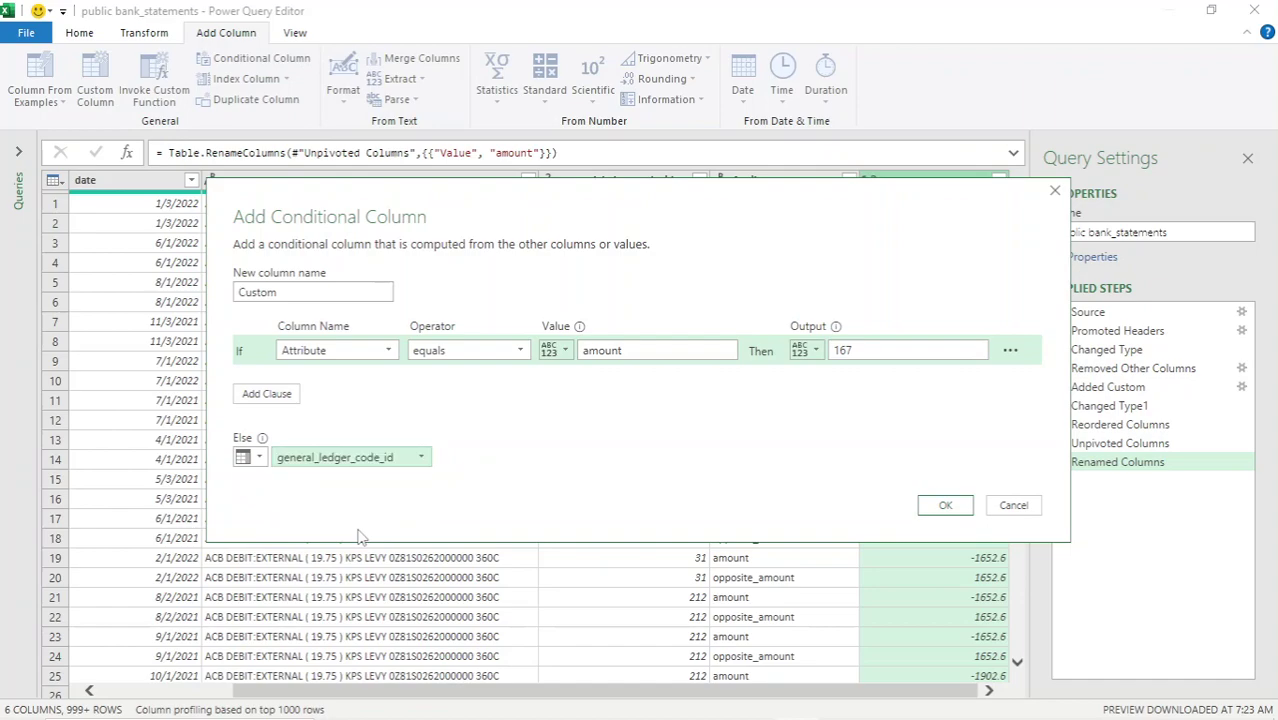
pyautogui.click(943, 506)
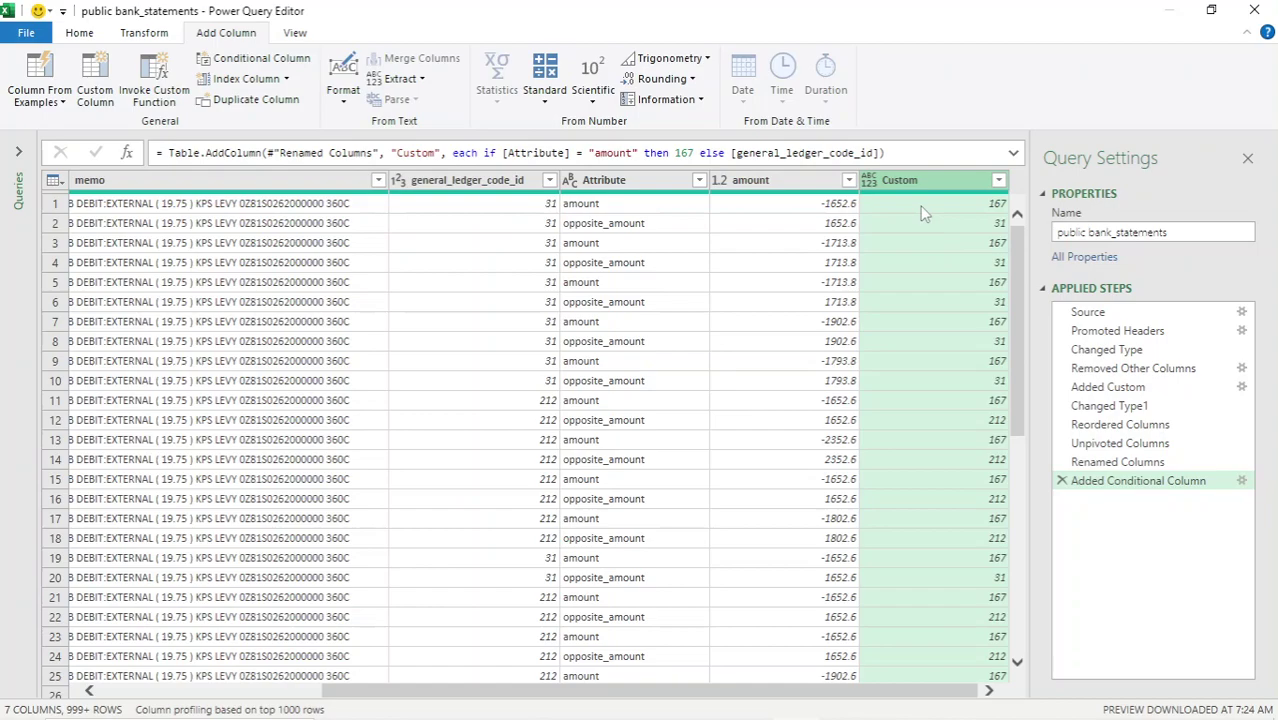
# - Remove the original general_ledger_code_id column and the Attribute column
pyautogui.click(476, 186)
pyautogui.rightClick(477, 187)
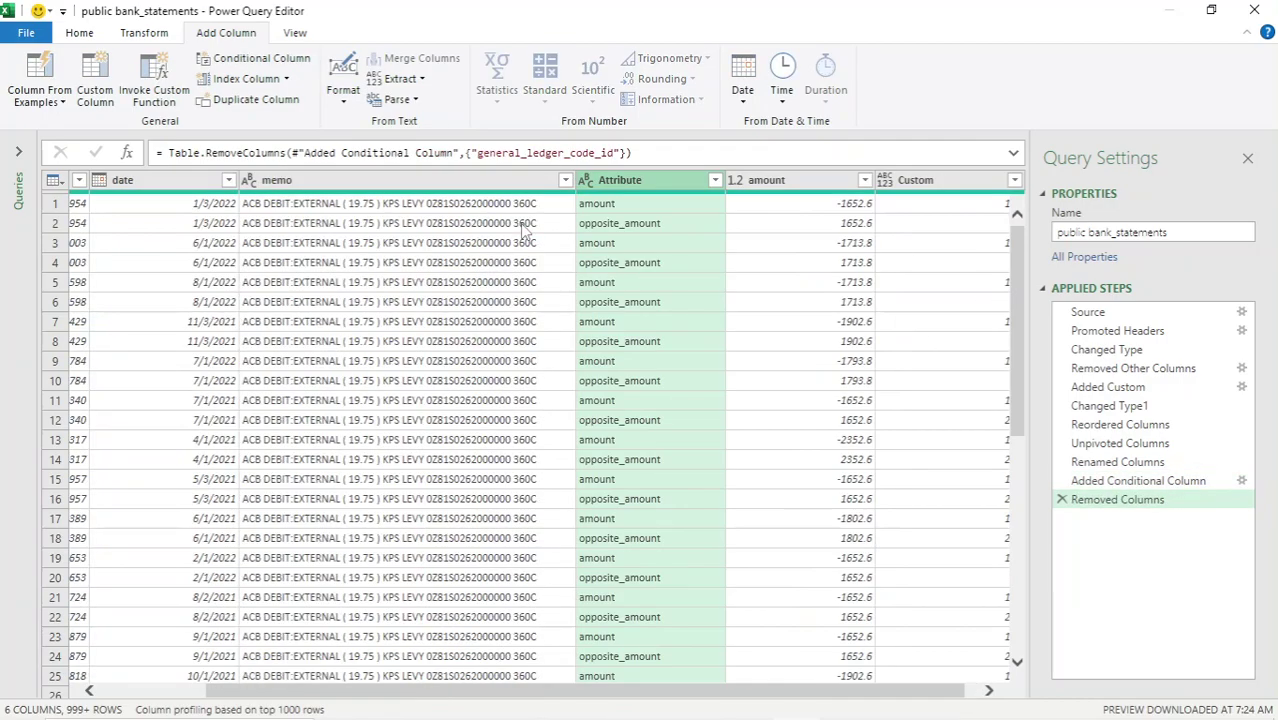
pyautogui.rightClick(683, 188)
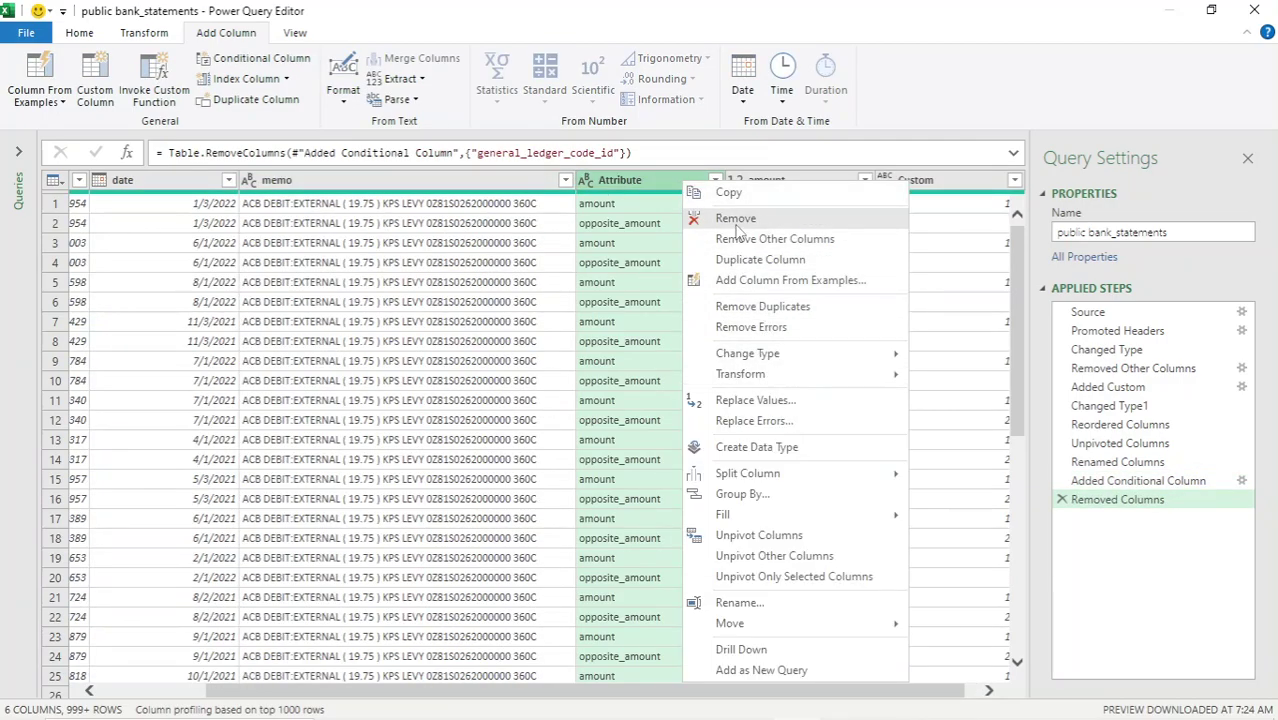
pyautogui.click(737, 222)
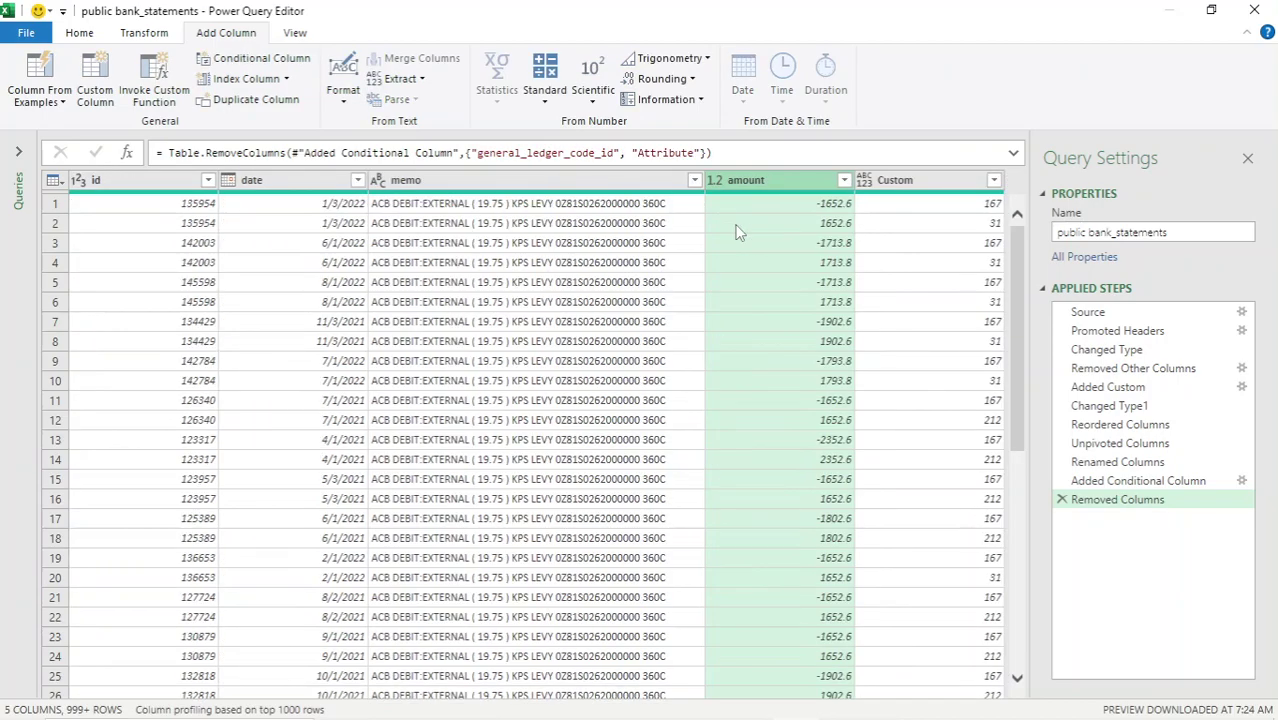
# - Rename the Custom column to general_ledger_code_id
pyautogui.rightClick(905, 190)
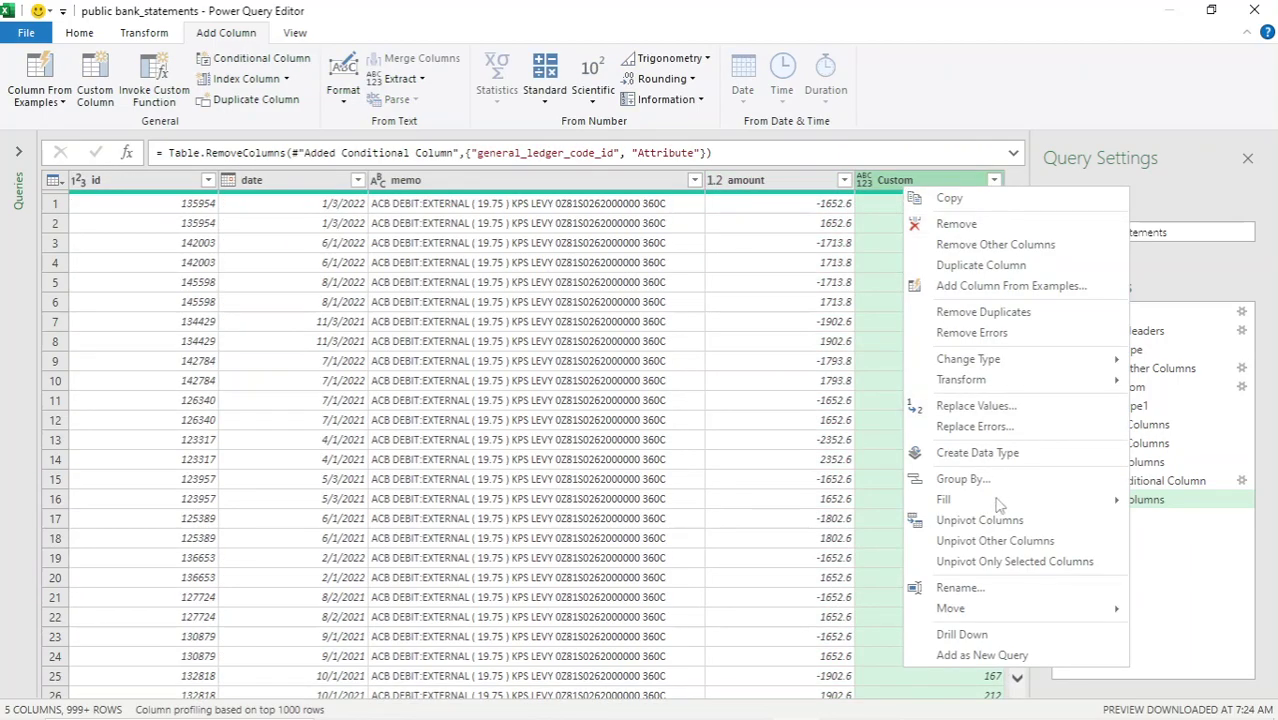
pyautogui.click(966, 592)
pyautogui.write('general_ledger_')
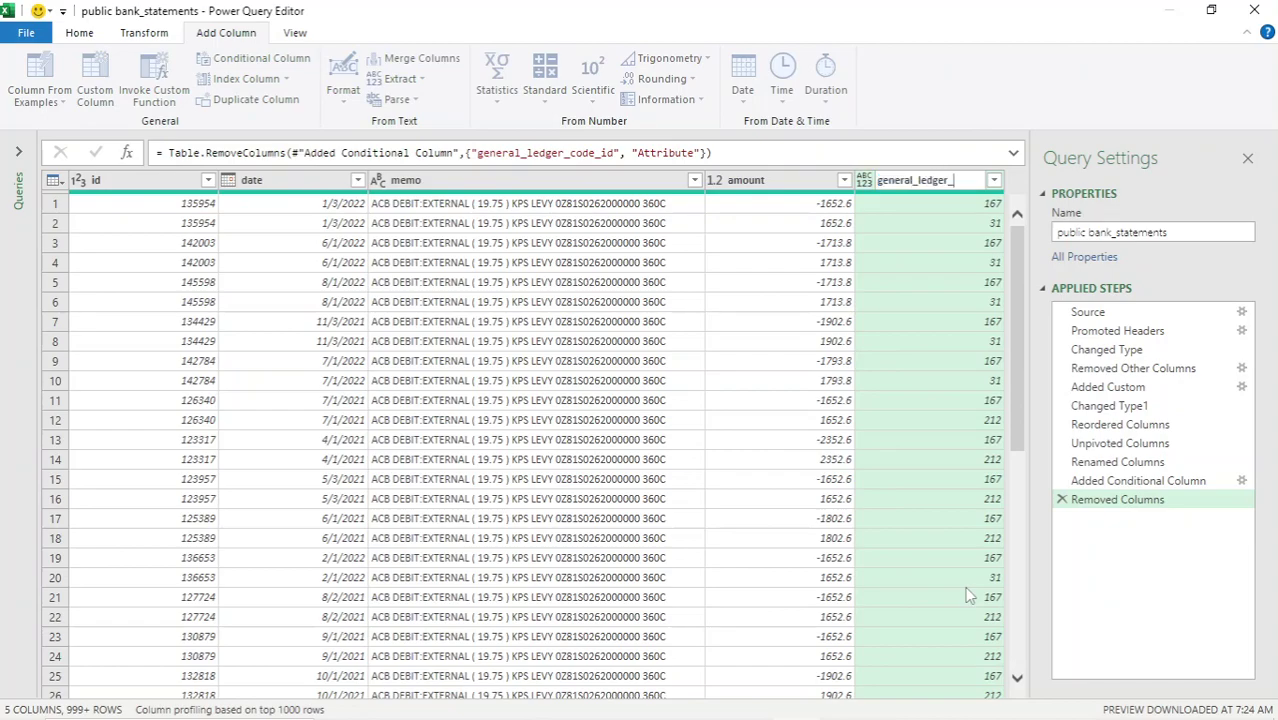
pyautogui.write('code_id')
pyautogui.click(913, 310)
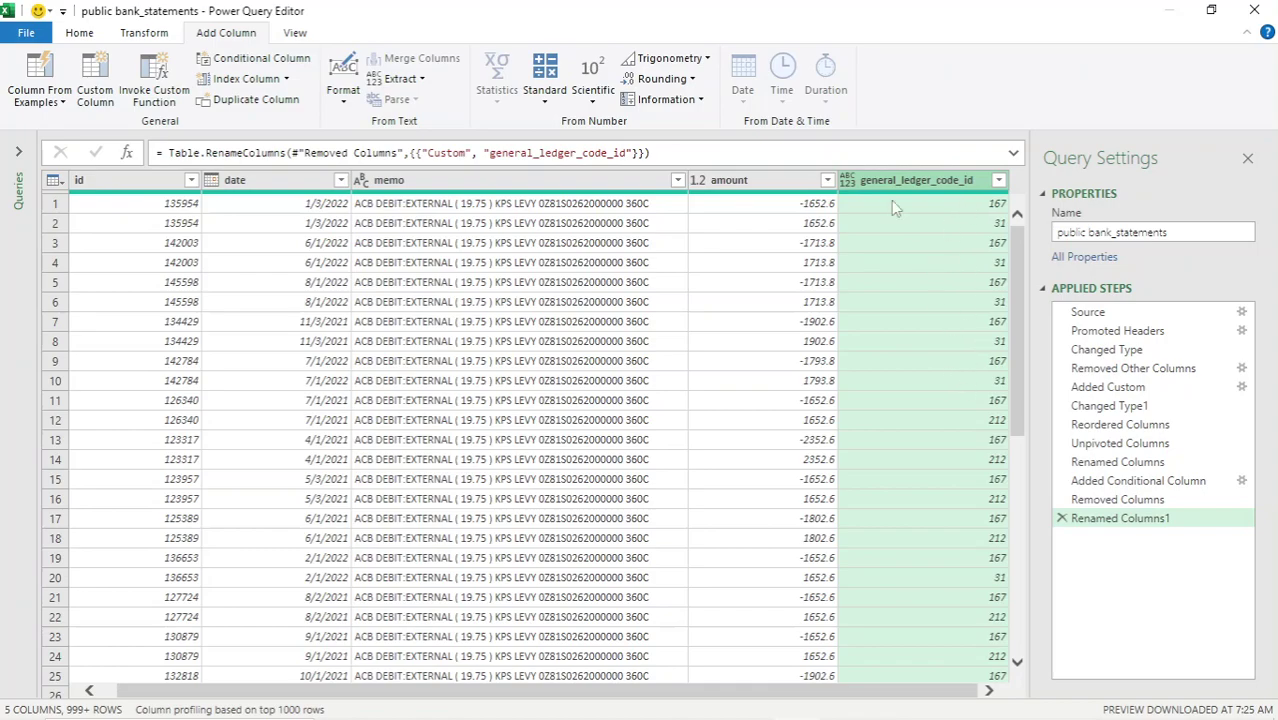
# - Change the data type of the general_ledger_code_id column to Whole Number
pyautogui.rightClick(891, 184)
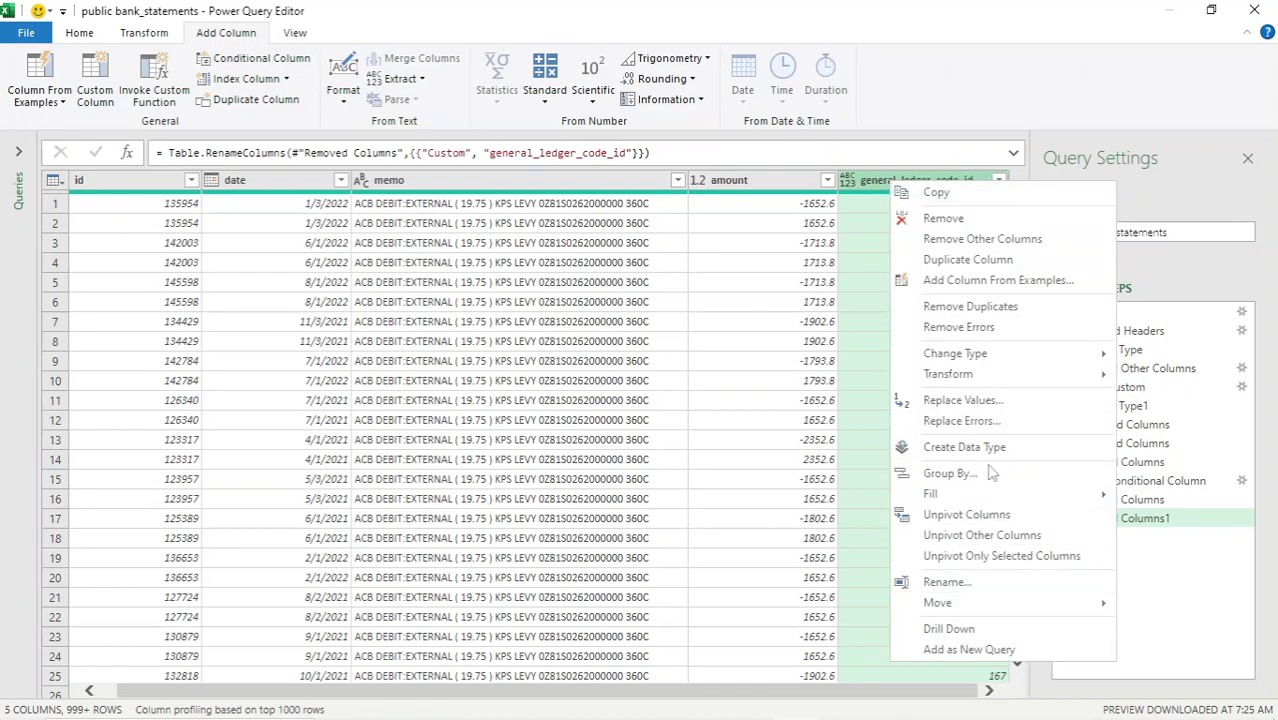
pyautogui.moveTo(1014, 350)
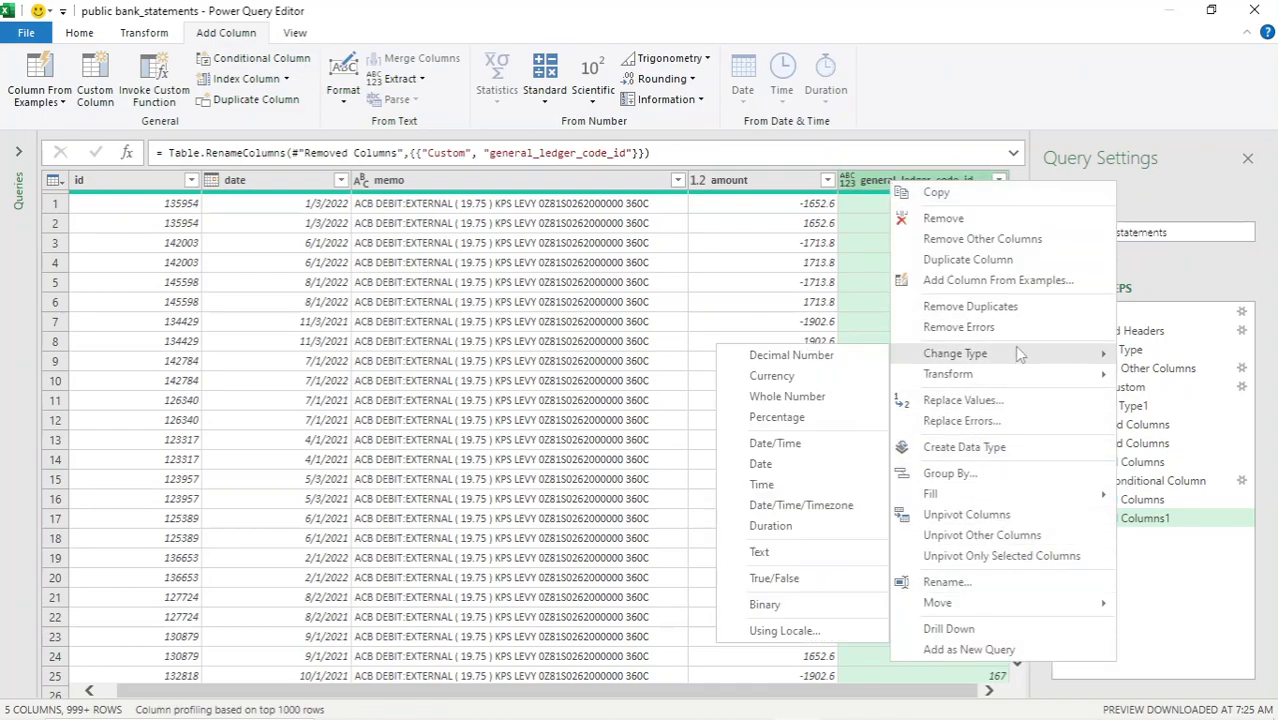
pyautogui.click(830, 398)
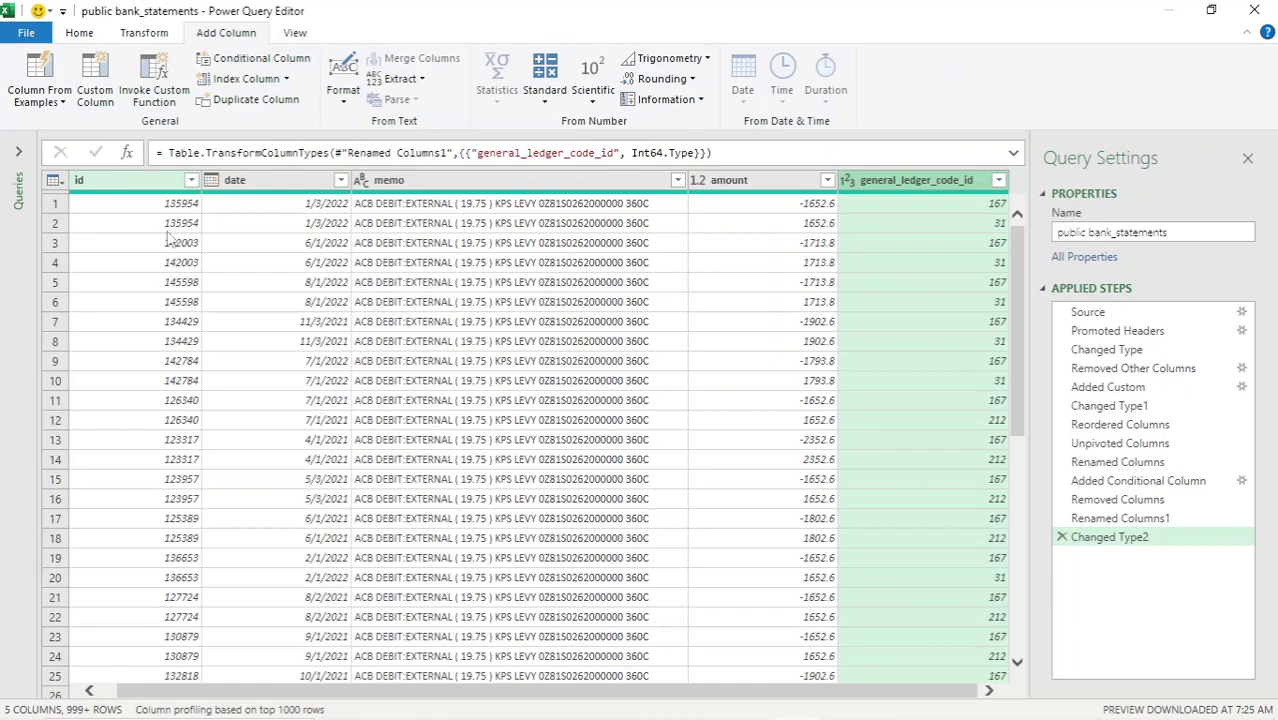
# - Move the general_ledger_code_id column between memo and amount
pyautogui.moveTo(705, 692); pyautogui.dragTo(569, 704)
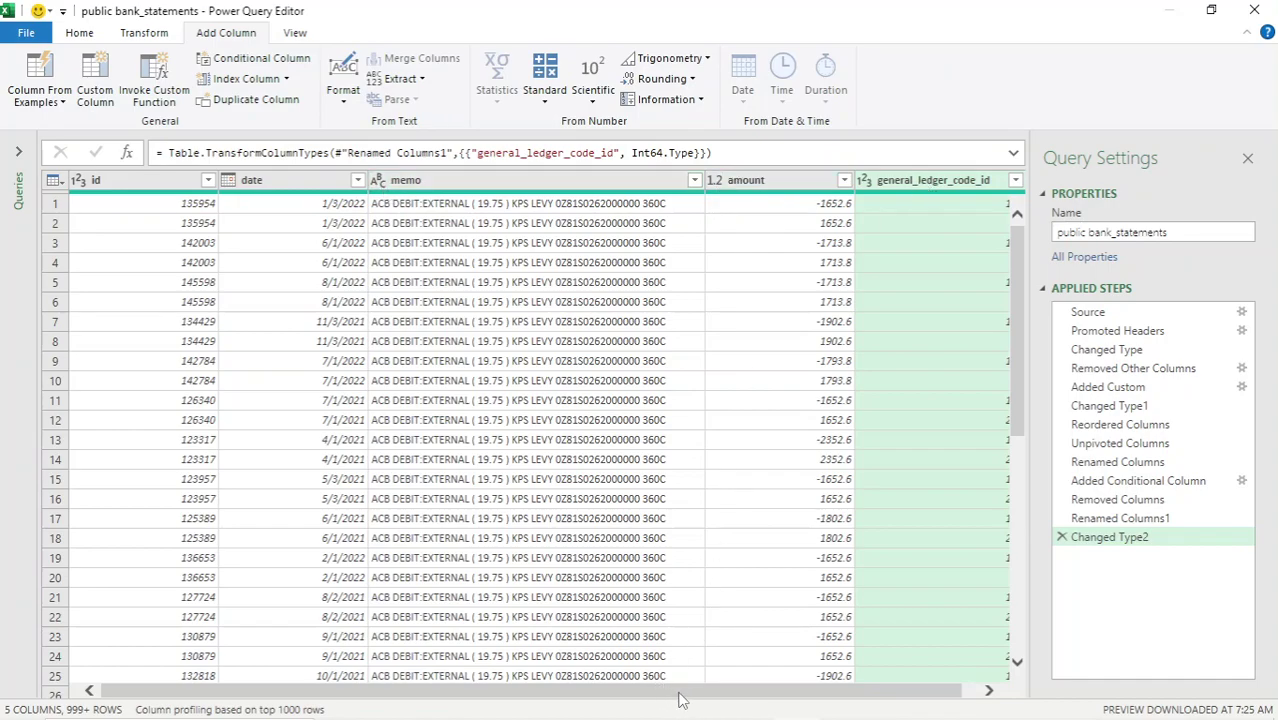
pyautogui.hscroll(1, 678, 700)
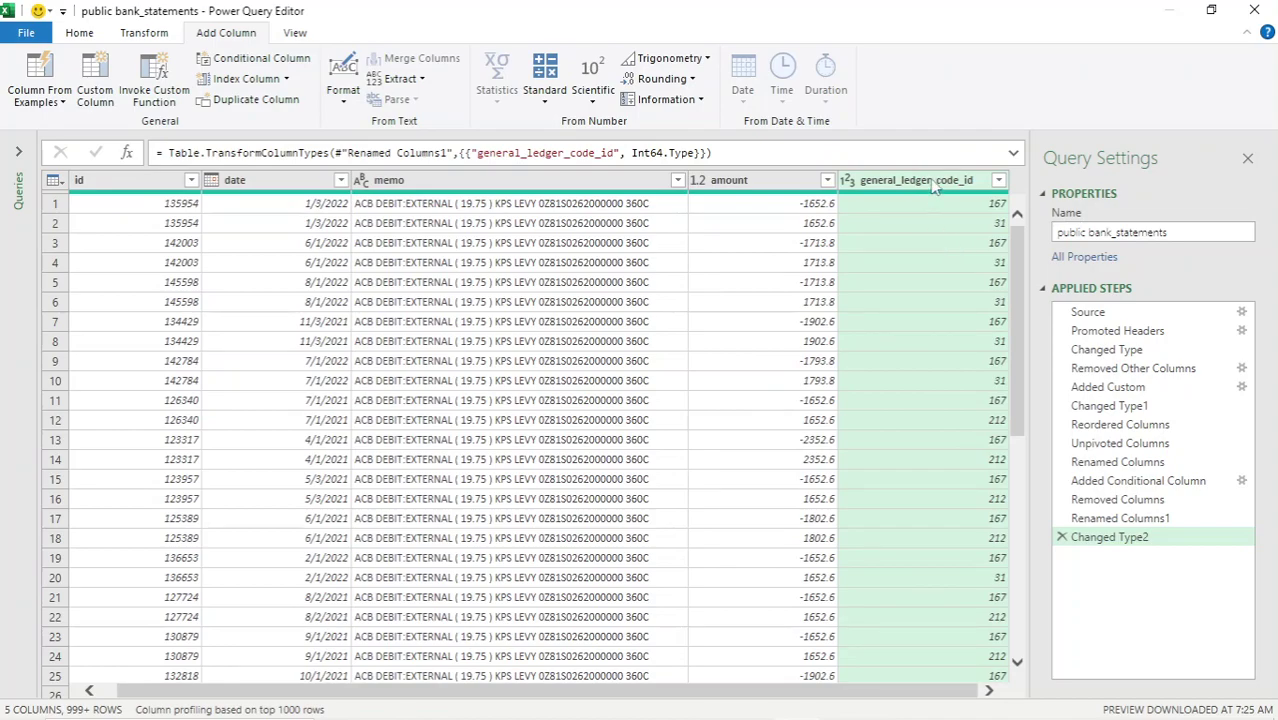
pyautogui.moveTo(935, 188); pyautogui.dragTo(785, 188)
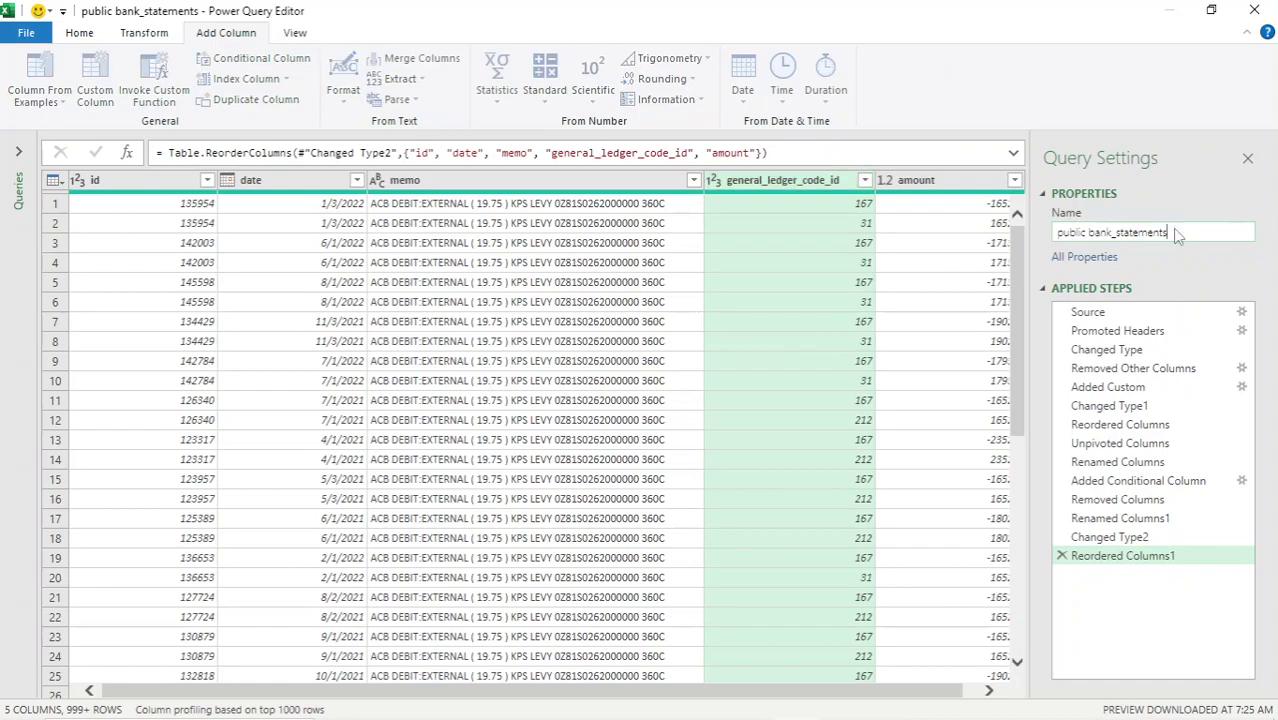
# - Rename the public bank_statements query to general_ledger
pyautogui.moveTo(1172, 232); pyautogui.dragTo(1047, 255)
pyautogui.write('ge')
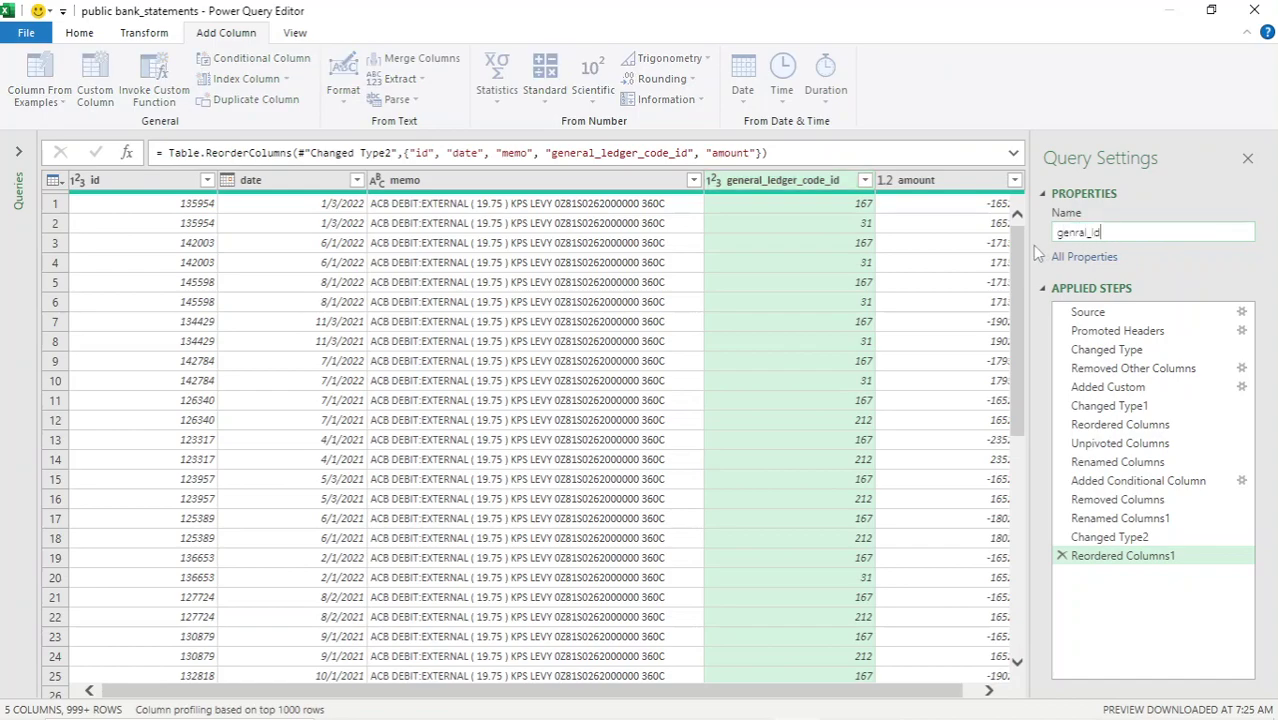
pyautogui.write('nral_ledger')
pyautogui.click(1074, 232)
pyautogui.write('e')
pyautogui.press('Return')
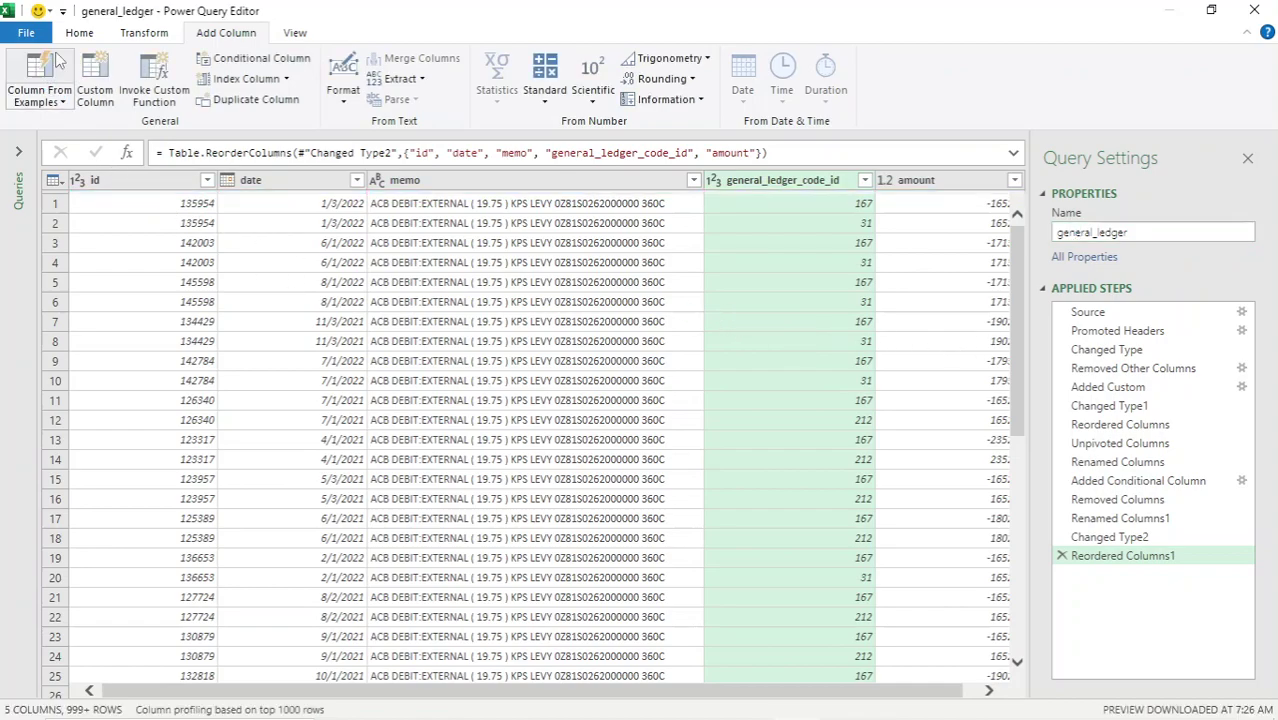
# - Close the query and load it as a connection only, adding its data to the Data Model
pyautogui.click(78, 33)
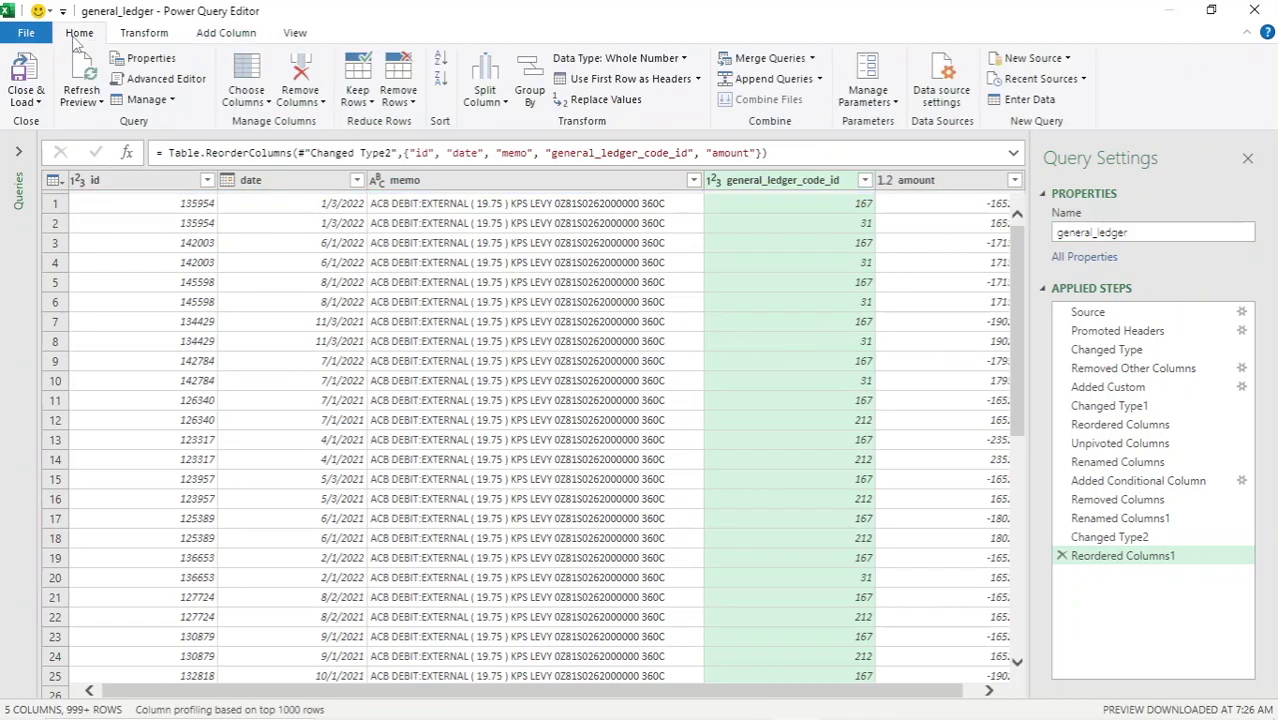
pyautogui.click(28, 98)
pyautogui.click(72, 145)
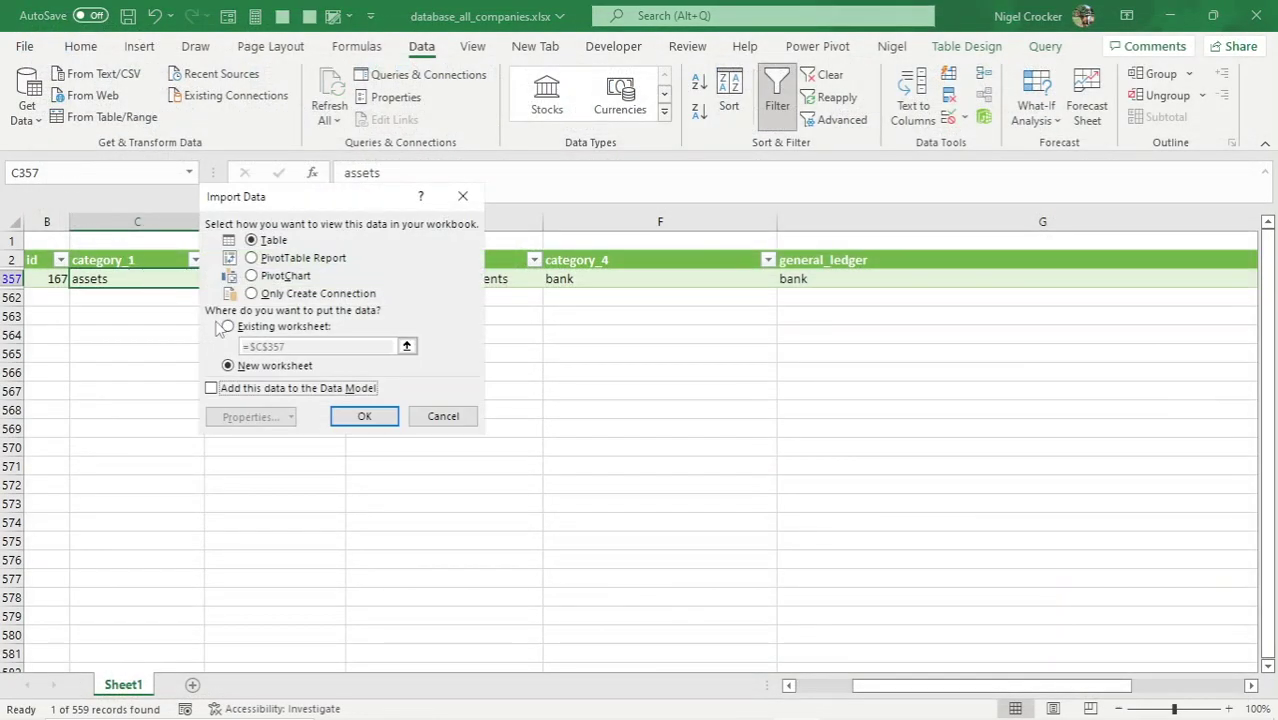
pyautogui.click(251, 294)
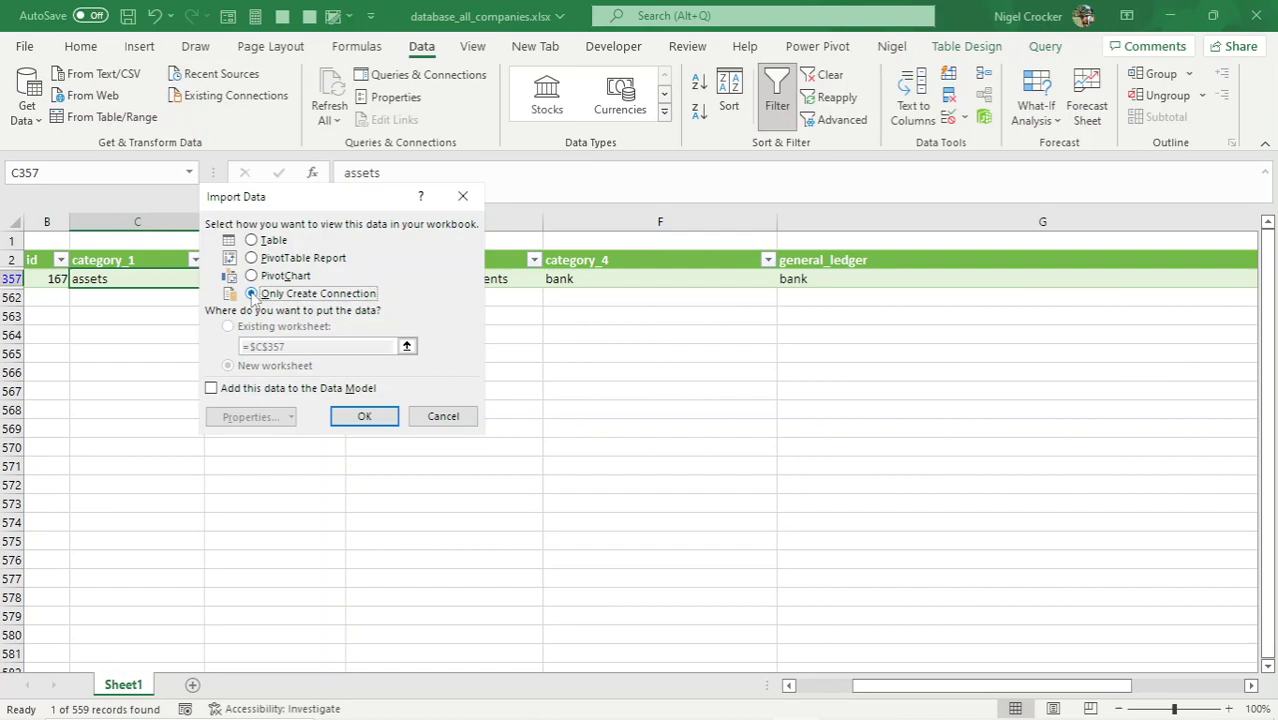
pyautogui.click(212, 389)
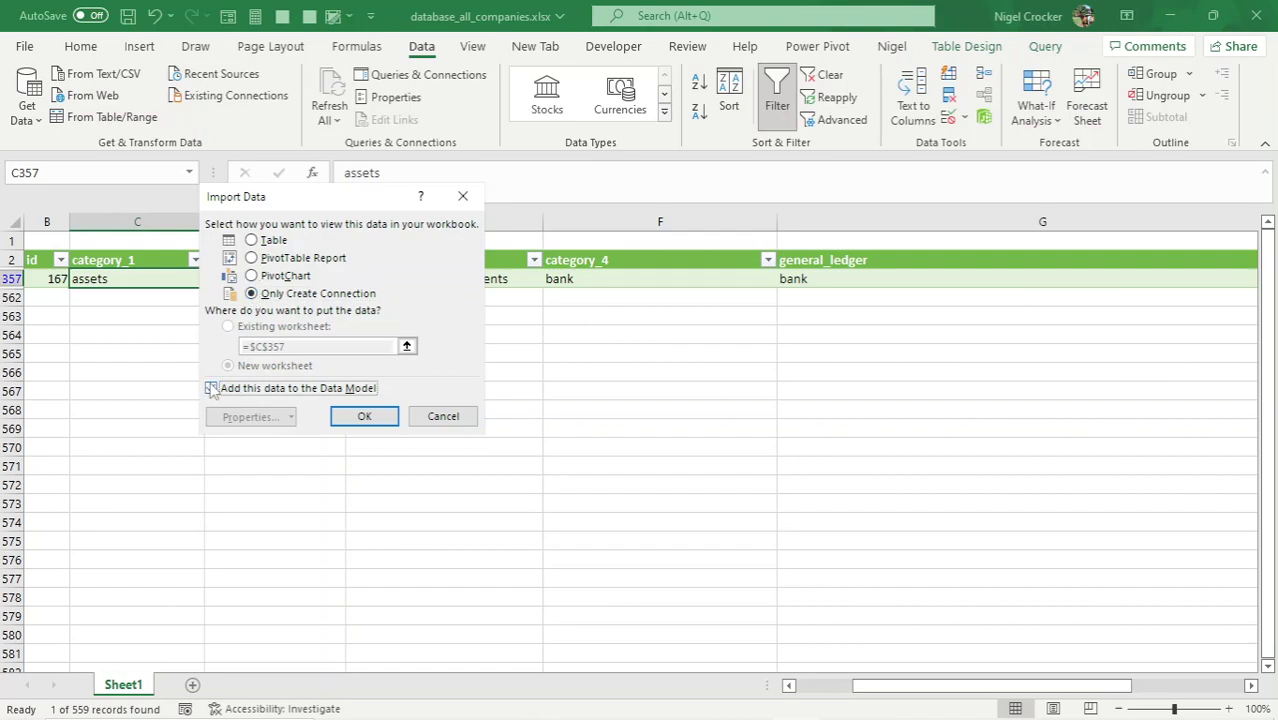
pyautogui.click(366, 418)
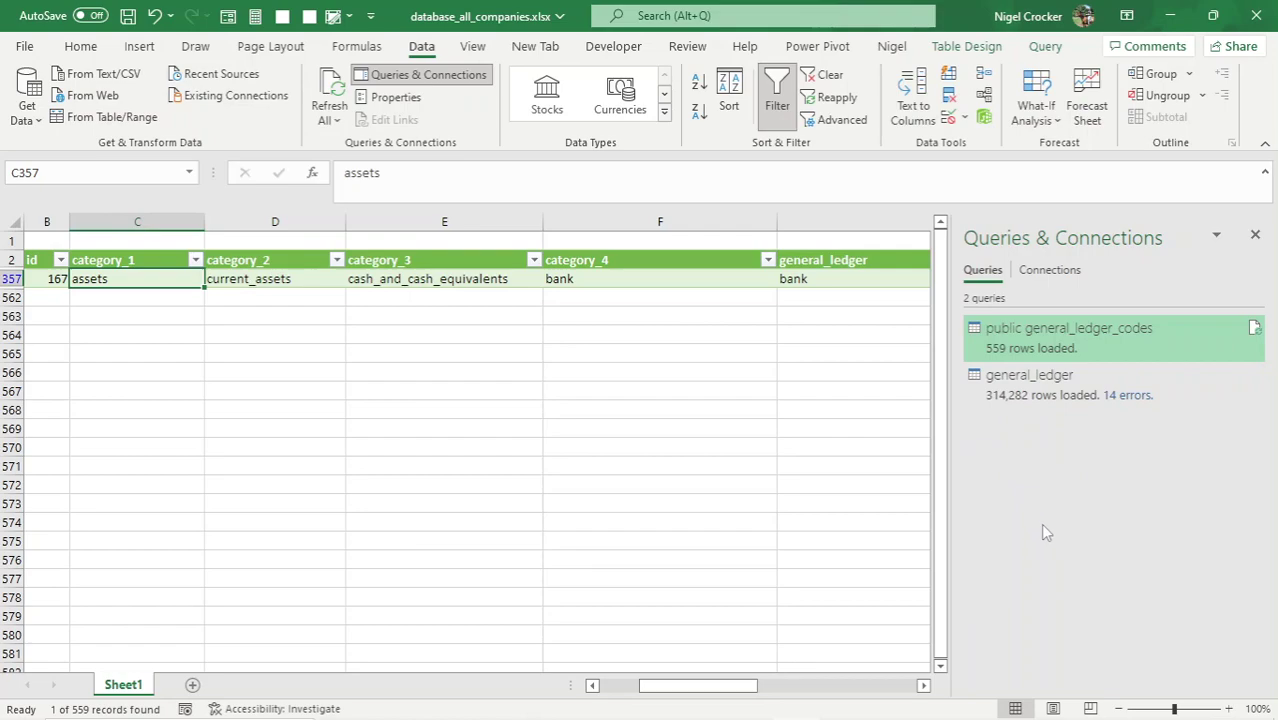
# - Examine the general_ledger table in Power Pivot's data and diagram views, enlarging its diagram box, and return to the Excel workbook
pyautogui.moveTo(1000, 388)
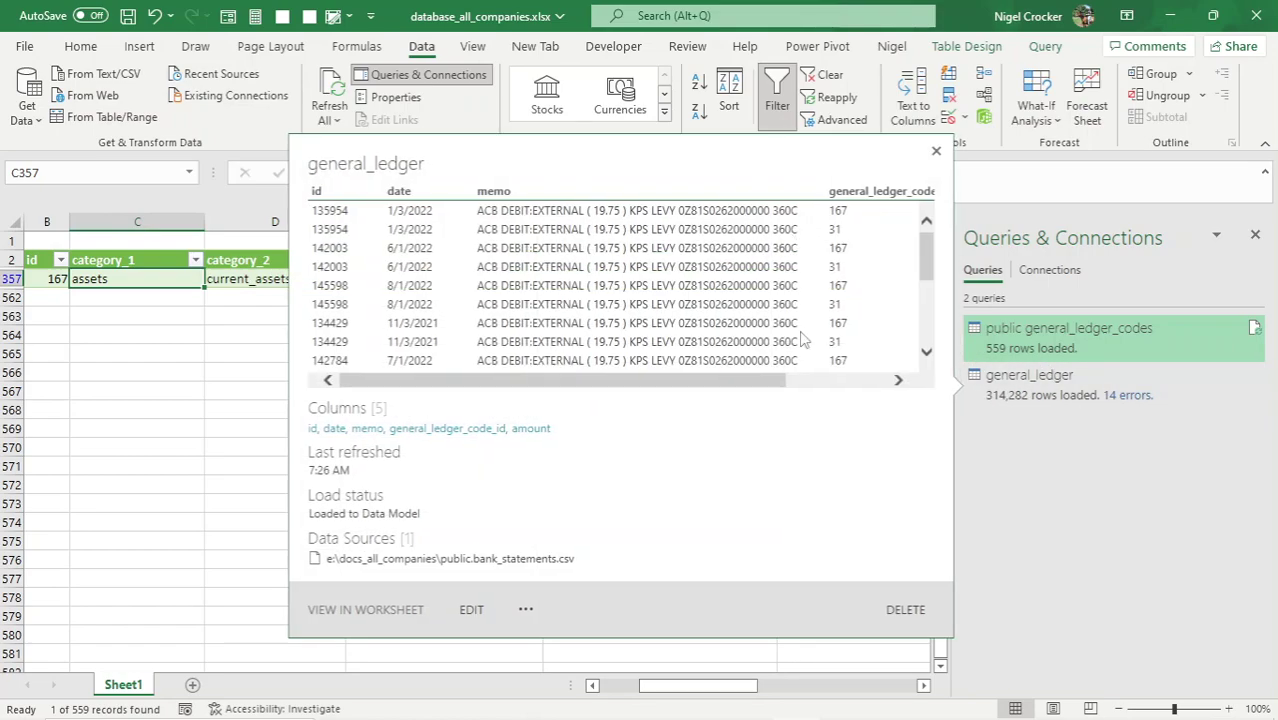
pyautogui.click(805, 48)
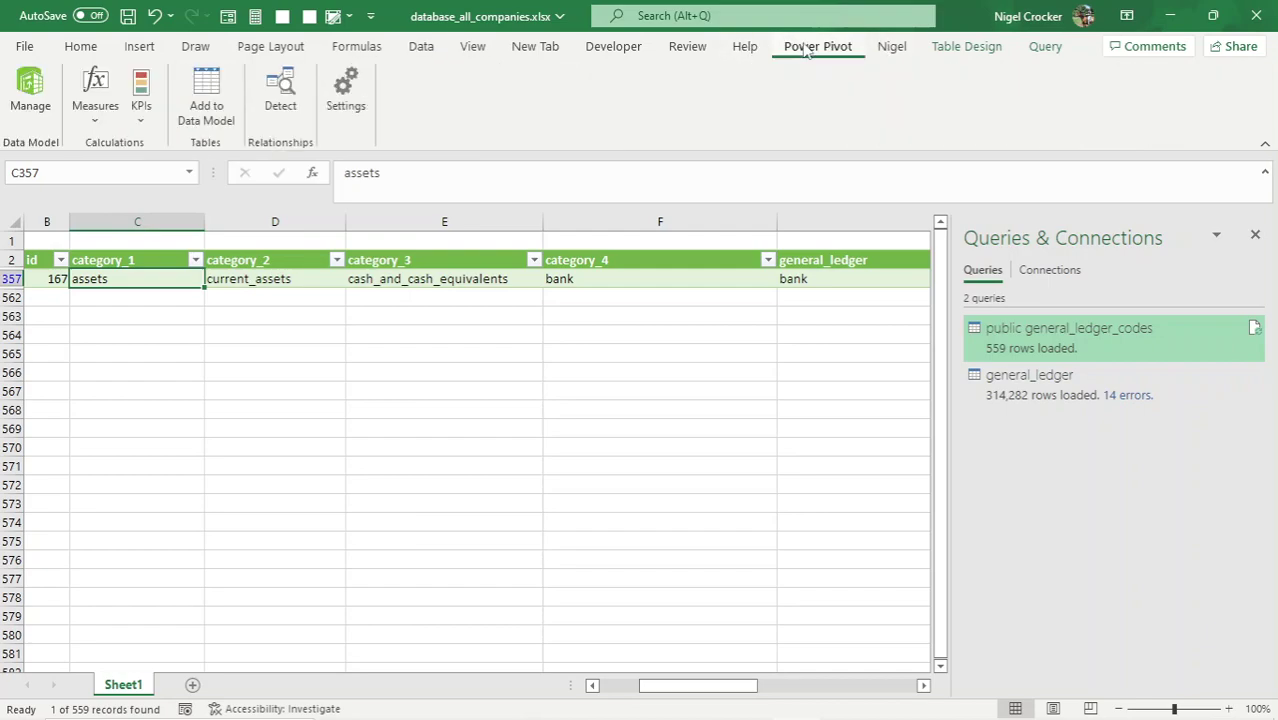
pyautogui.click(31, 88)
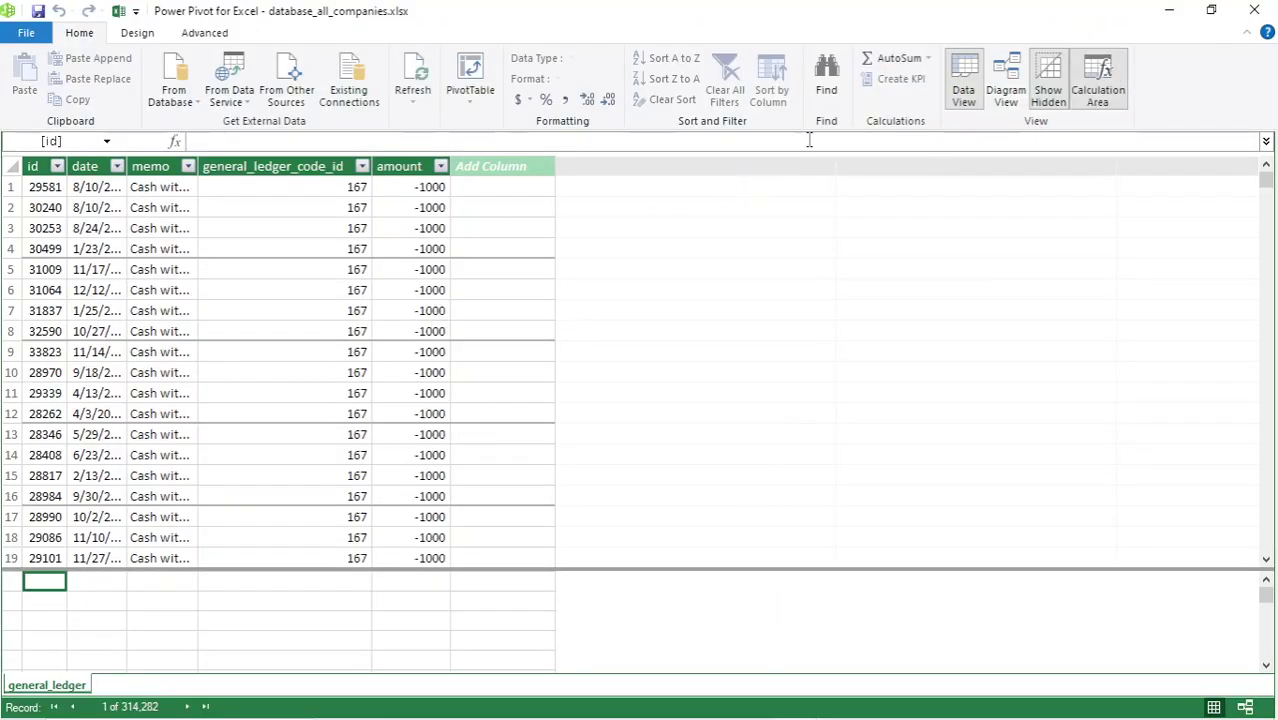
pyautogui.click(1005, 82)
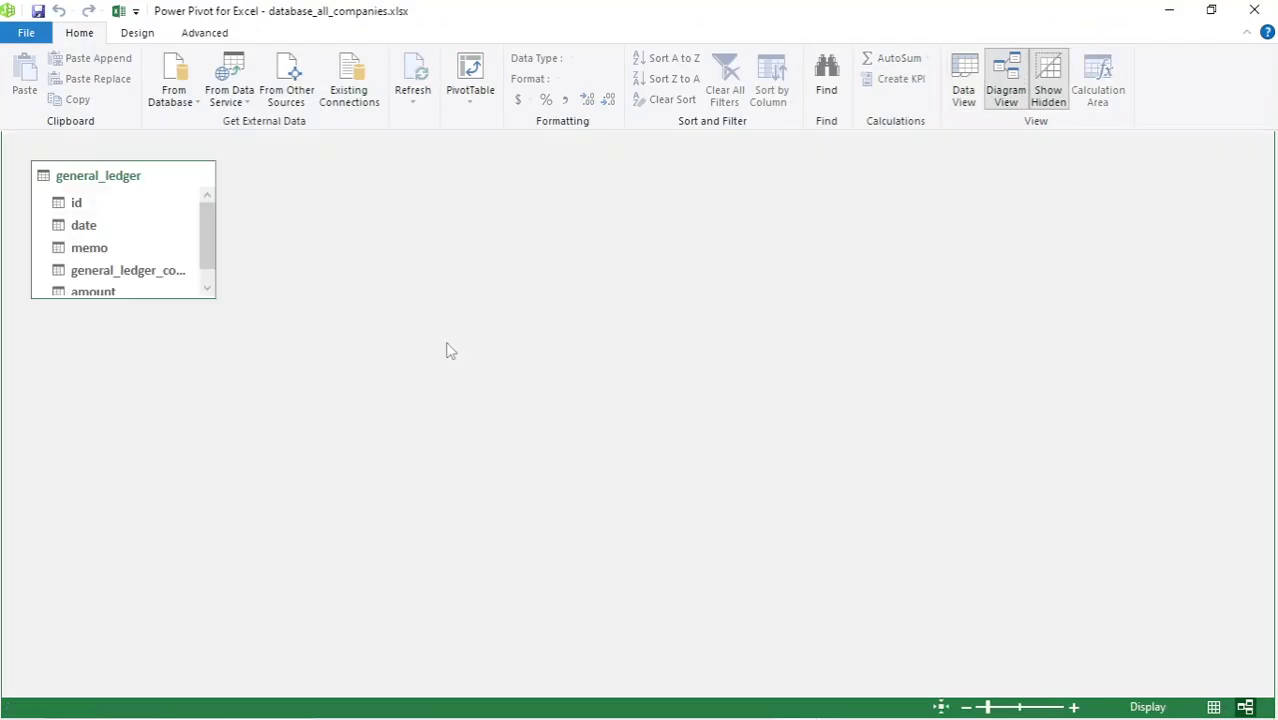
pyautogui.moveTo(157, 298); pyautogui.dragTo(148, 374)
pyautogui.moveTo(211, 265); pyautogui.dragTo(277, 277)
pyautogui.click(963, 80)
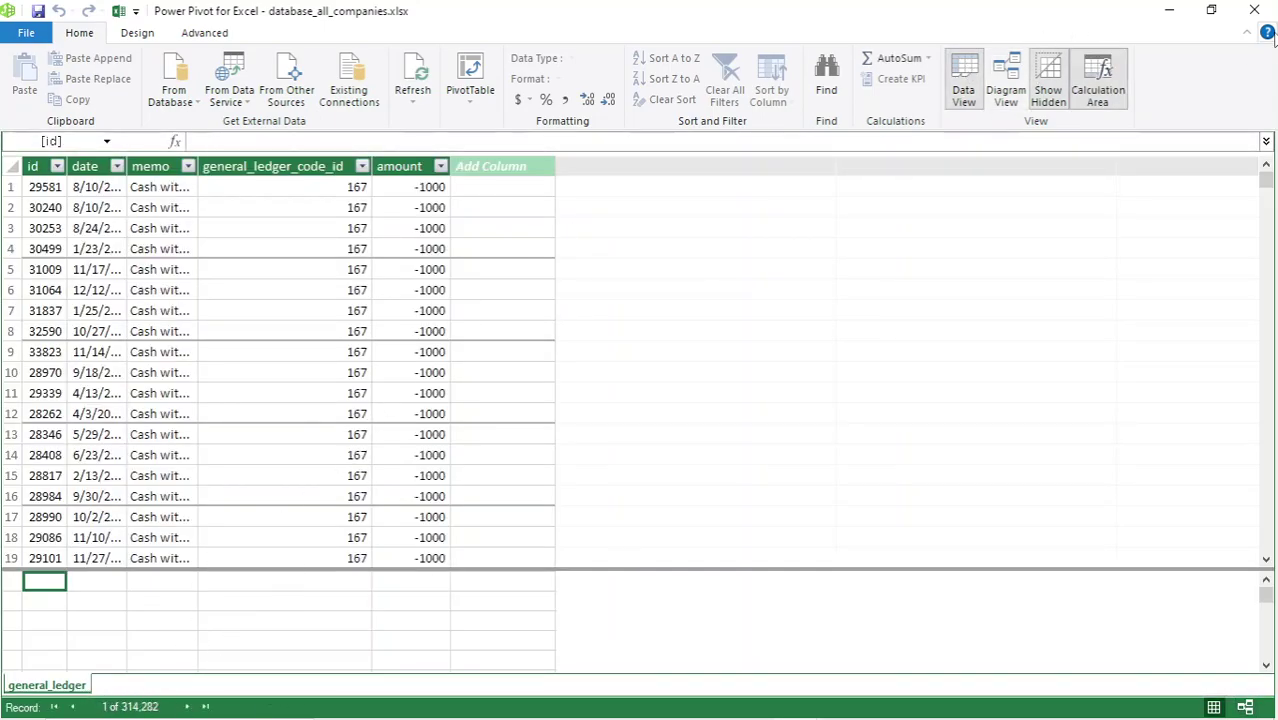
pyautogui.click(1255, 11)
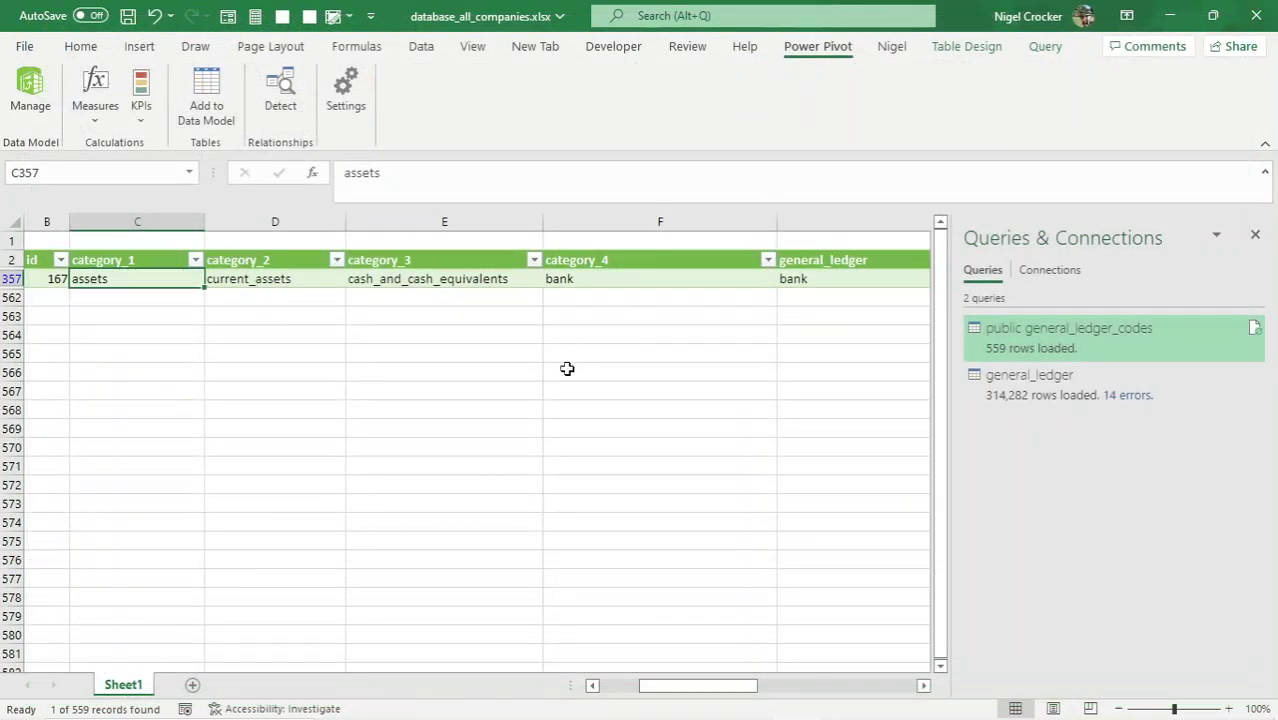
# - Clear the filter on the general_ledger column of the ledger codes table by selecting all its values
pyautogui.moveTo(750, 686); pyautogui.dragTo(925, 683)
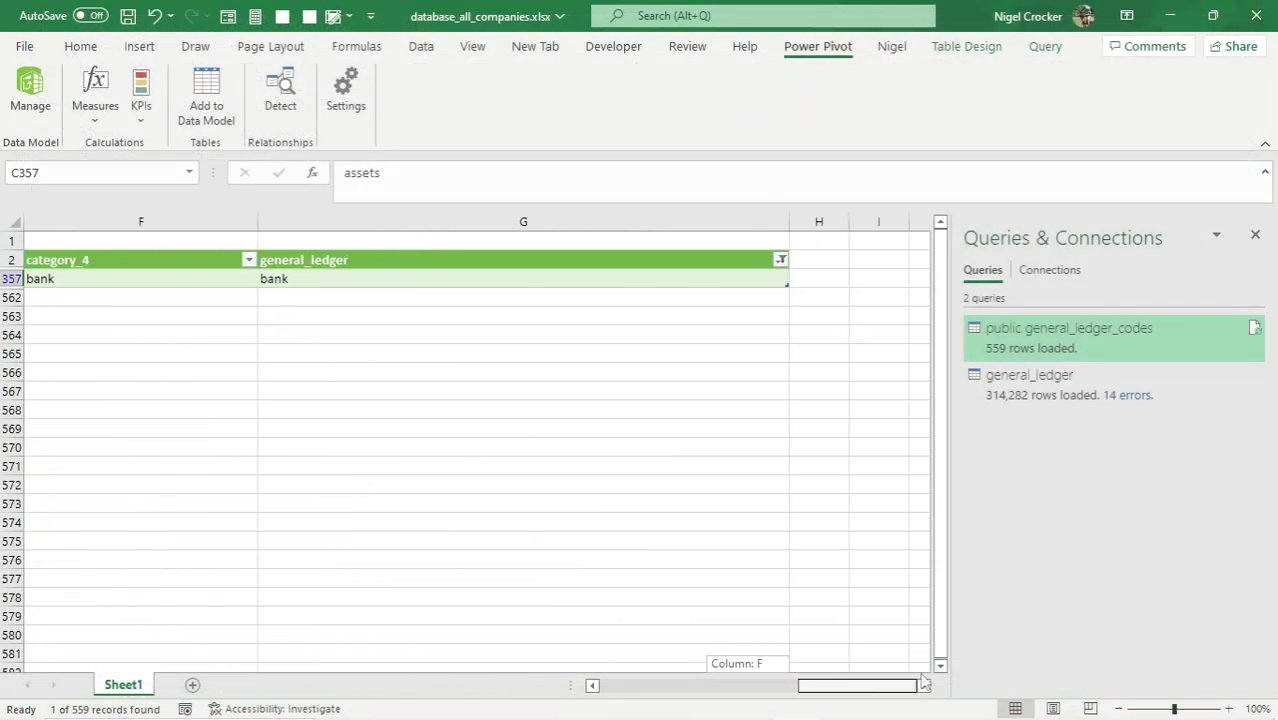
pyautogui.click(781, 260)
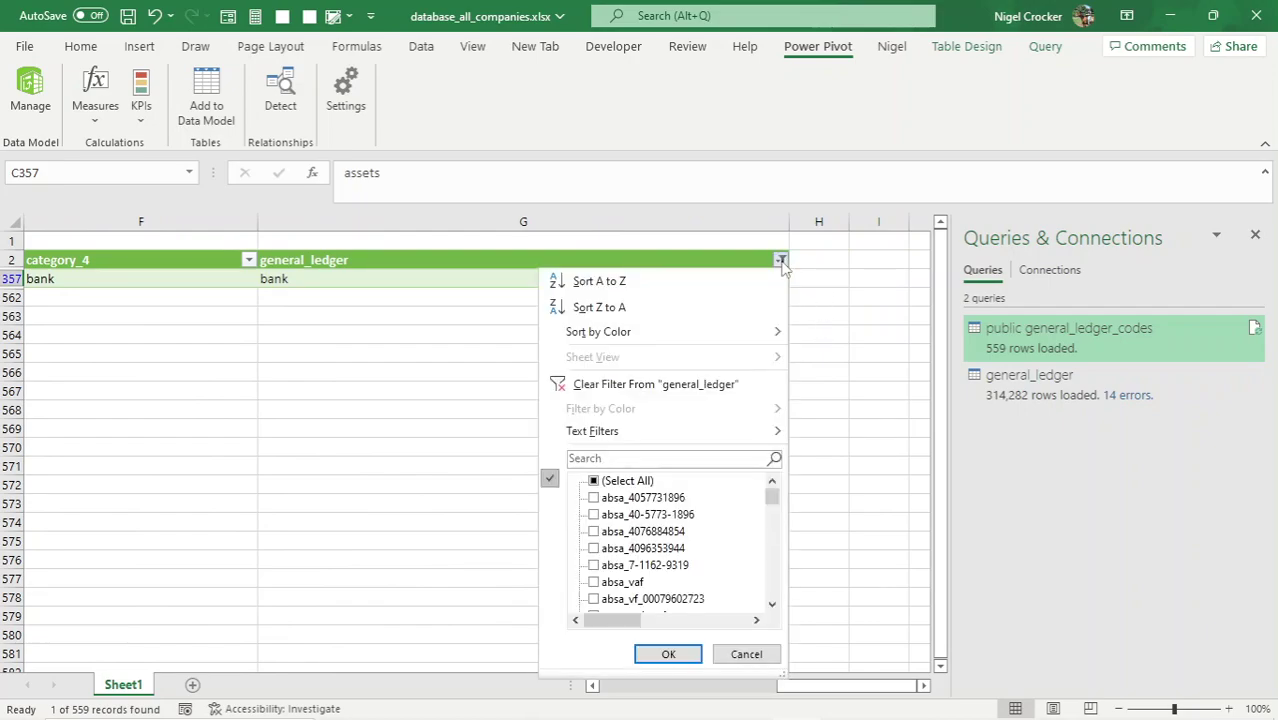
pyautogui.click(604, 483)
pyautogui.click(668, 655)
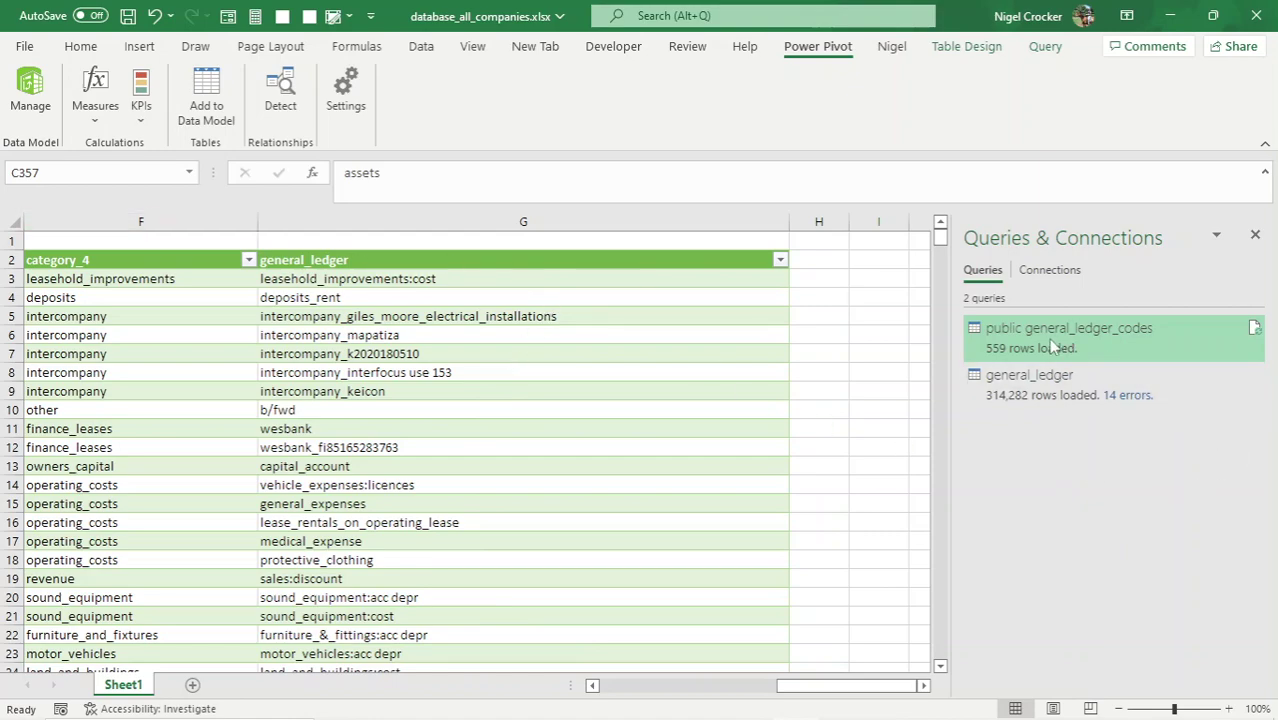
# - Change the public general_ledger_codes query to load as a connection only, adding its data to the Data Model and accepting the possible data loss
pyautogui.moveTo(1044, 346)
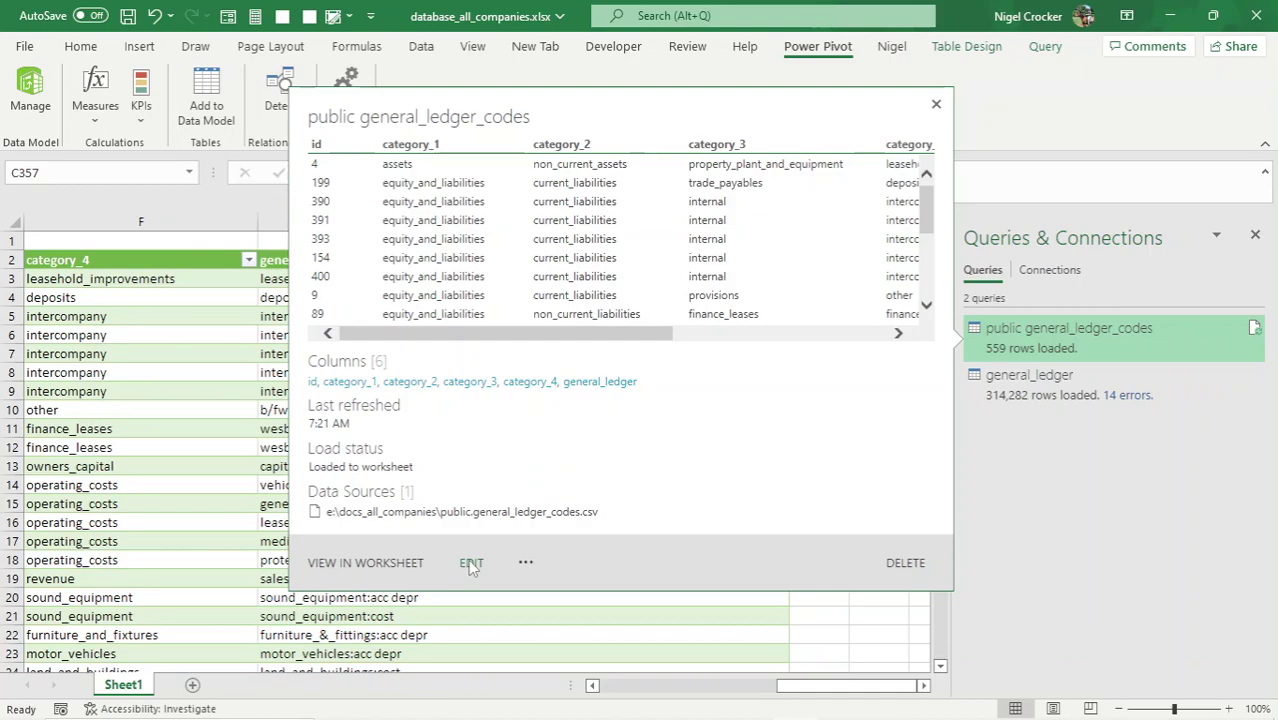
pyautogui.click(526, 564)
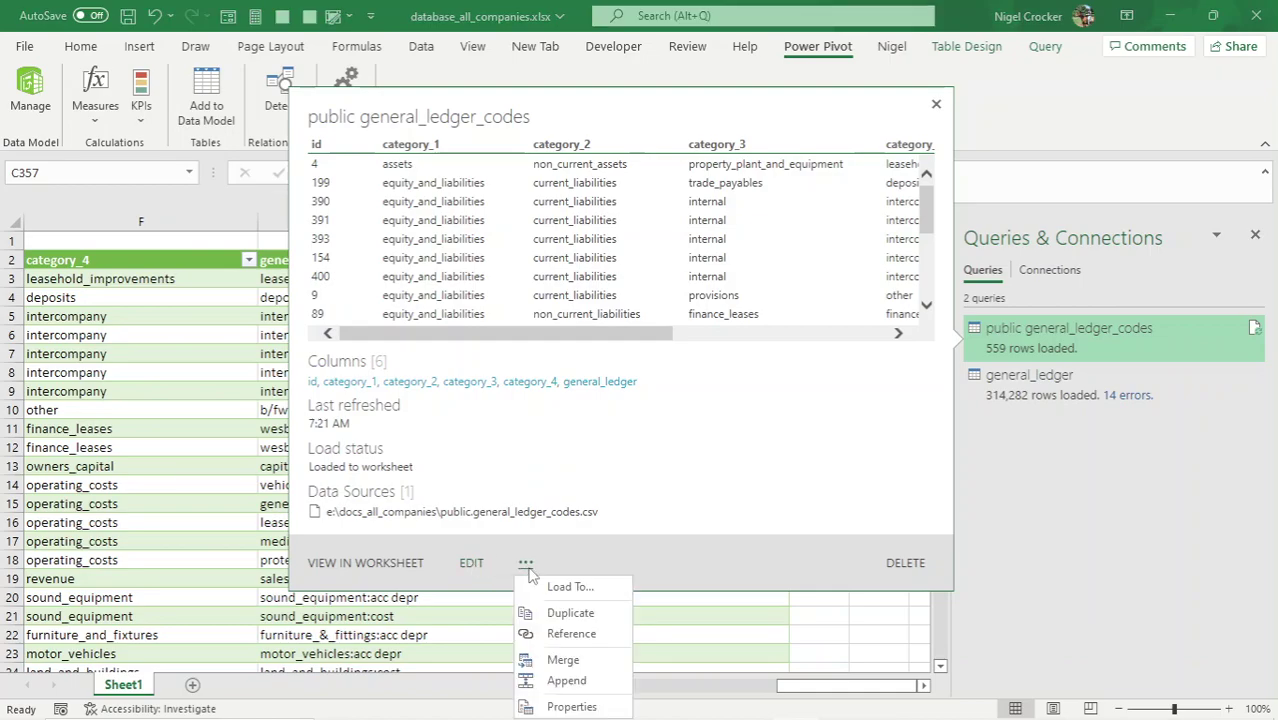
pyautogui.click(569, 589)
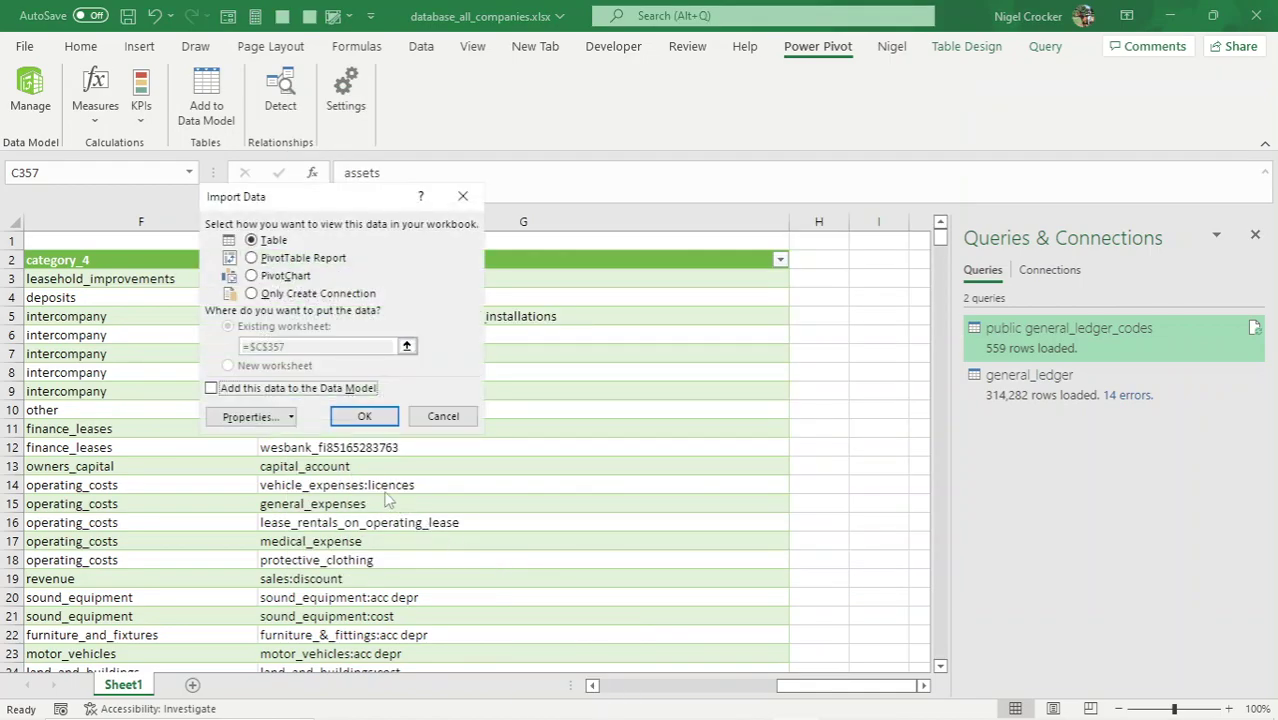
pyautogui.click(211, 389)
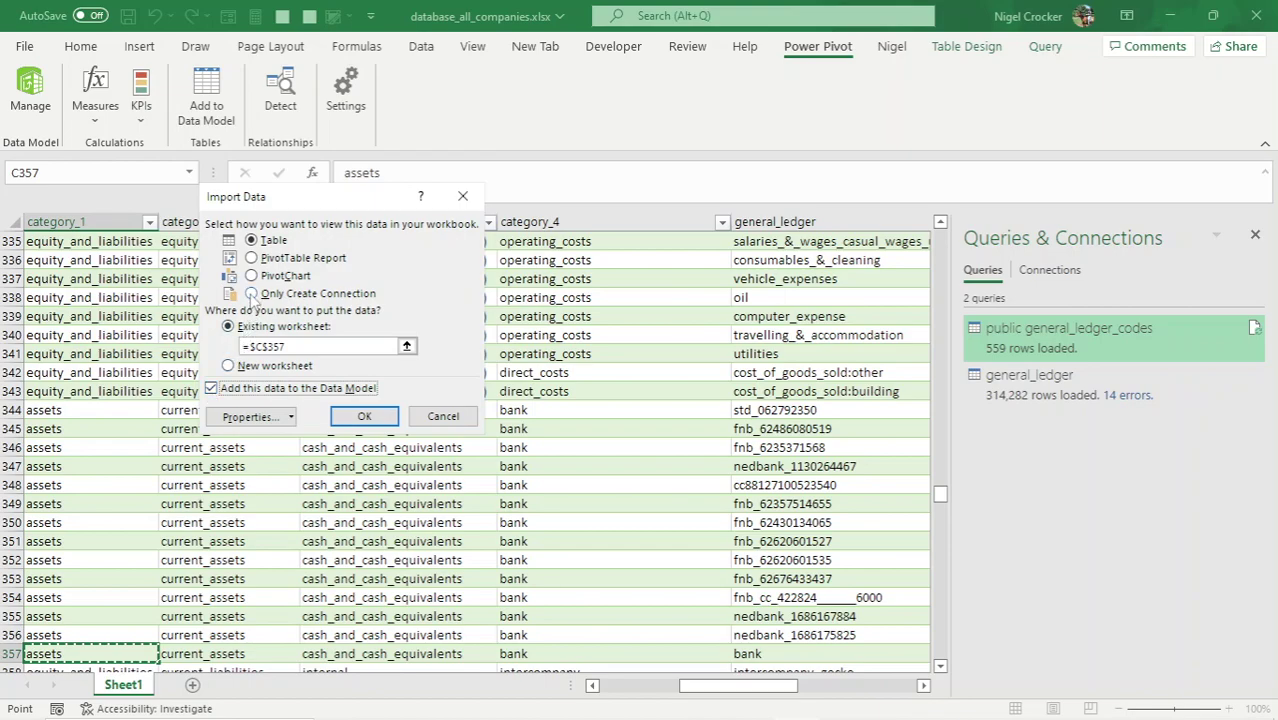
pyautogui.click(252, 294)
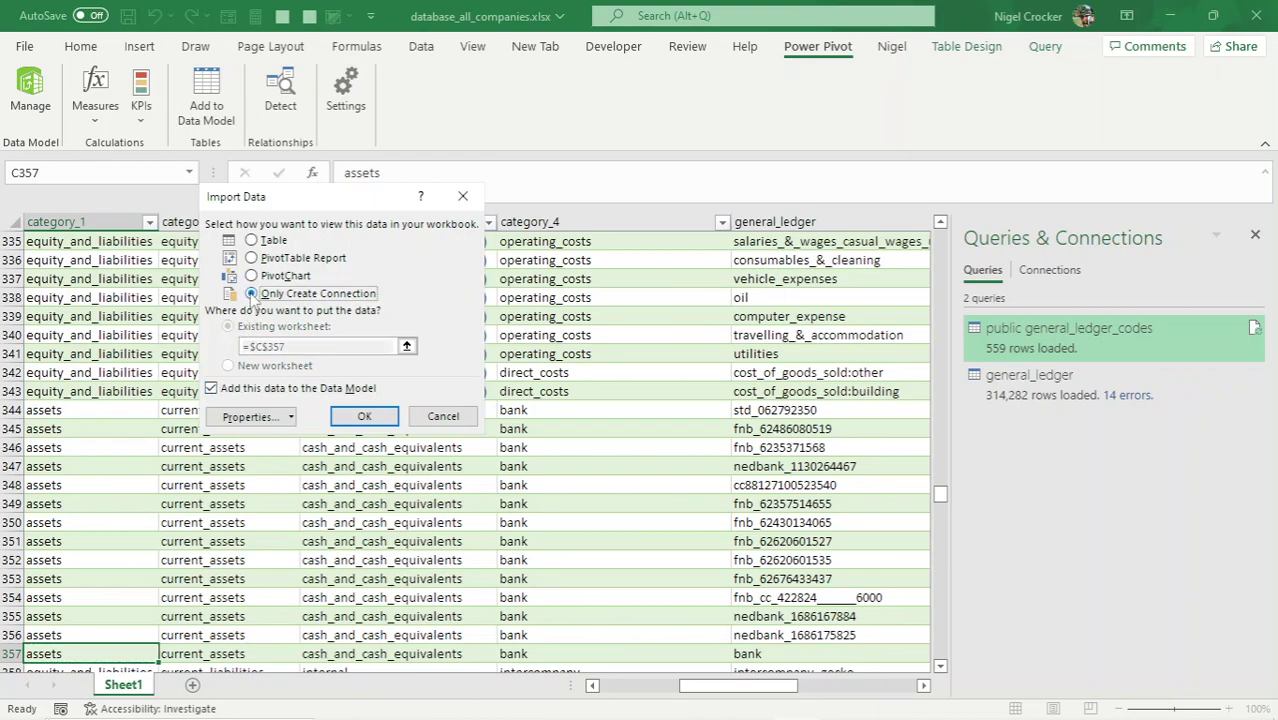
pyautogui.click(364, 416)
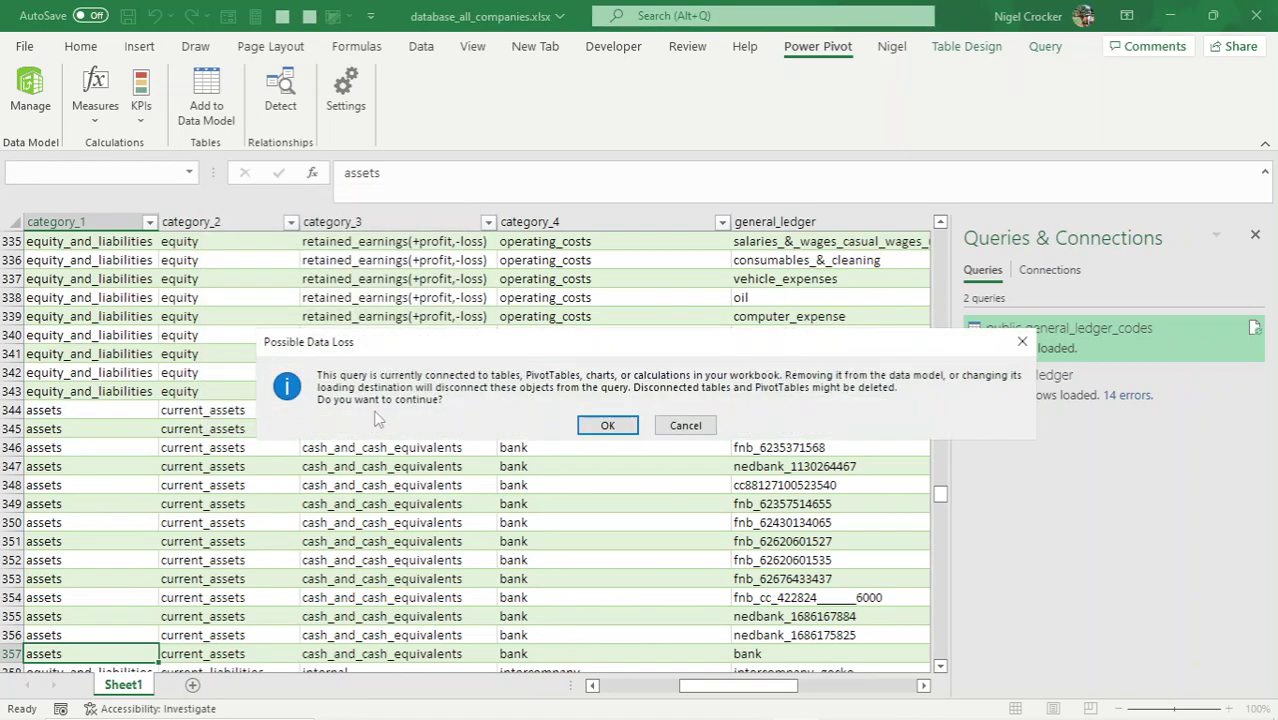
pyautogui.click(605, 424)
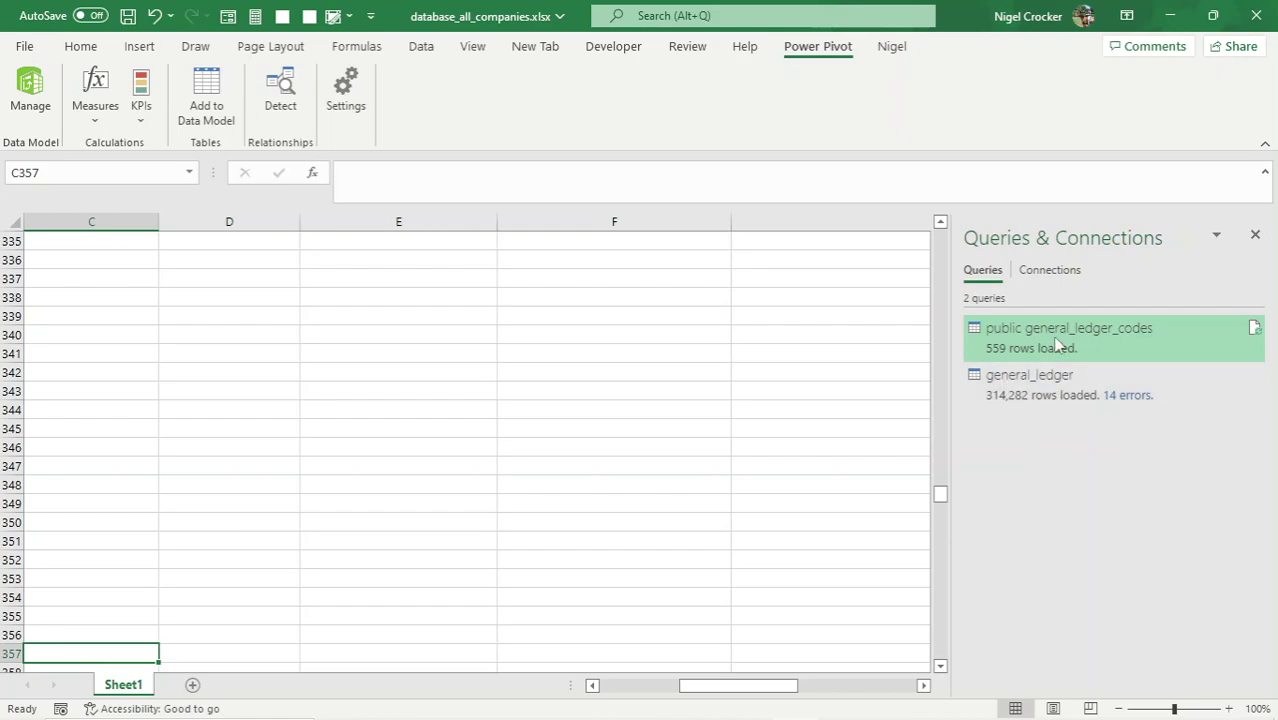
# - In Power Pivot's diagram view, enlarge the public general_ledger_codes box and place a taller general_ledger box to its right
pyautogui.moveTo(1080, 382)
pyautogui.click(30, 88)
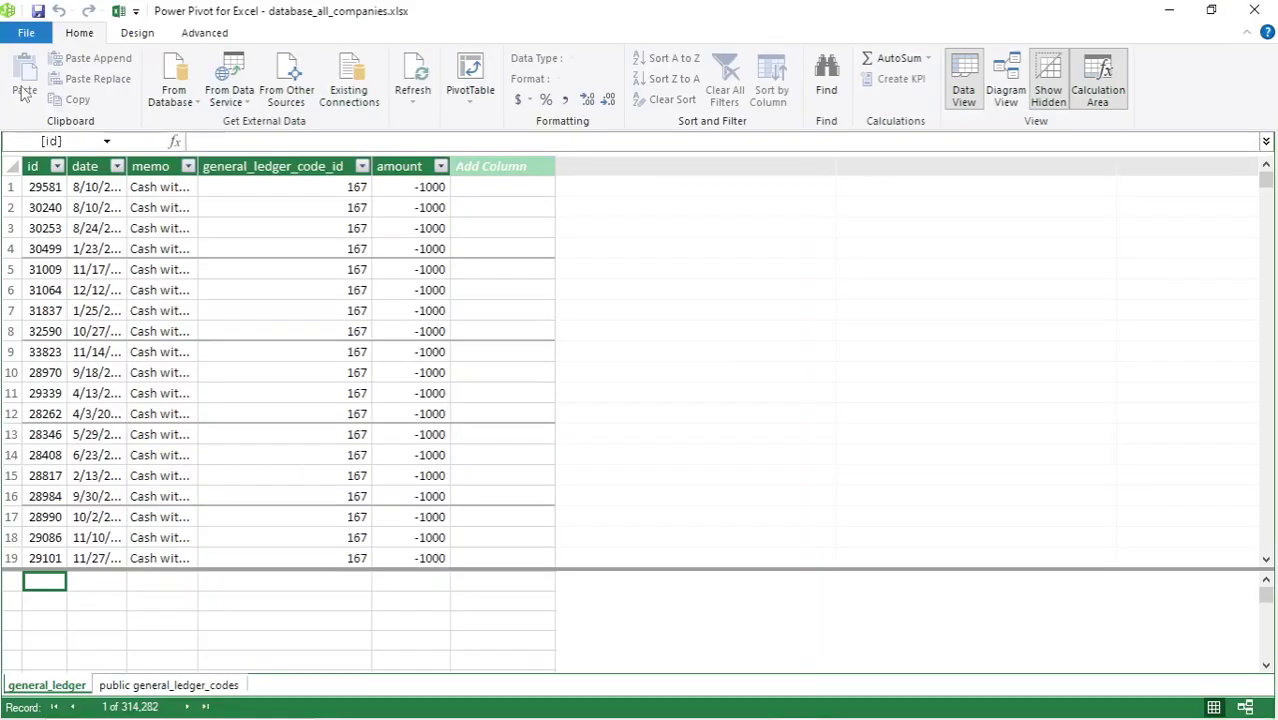
pyautogui.click(1006, 92)
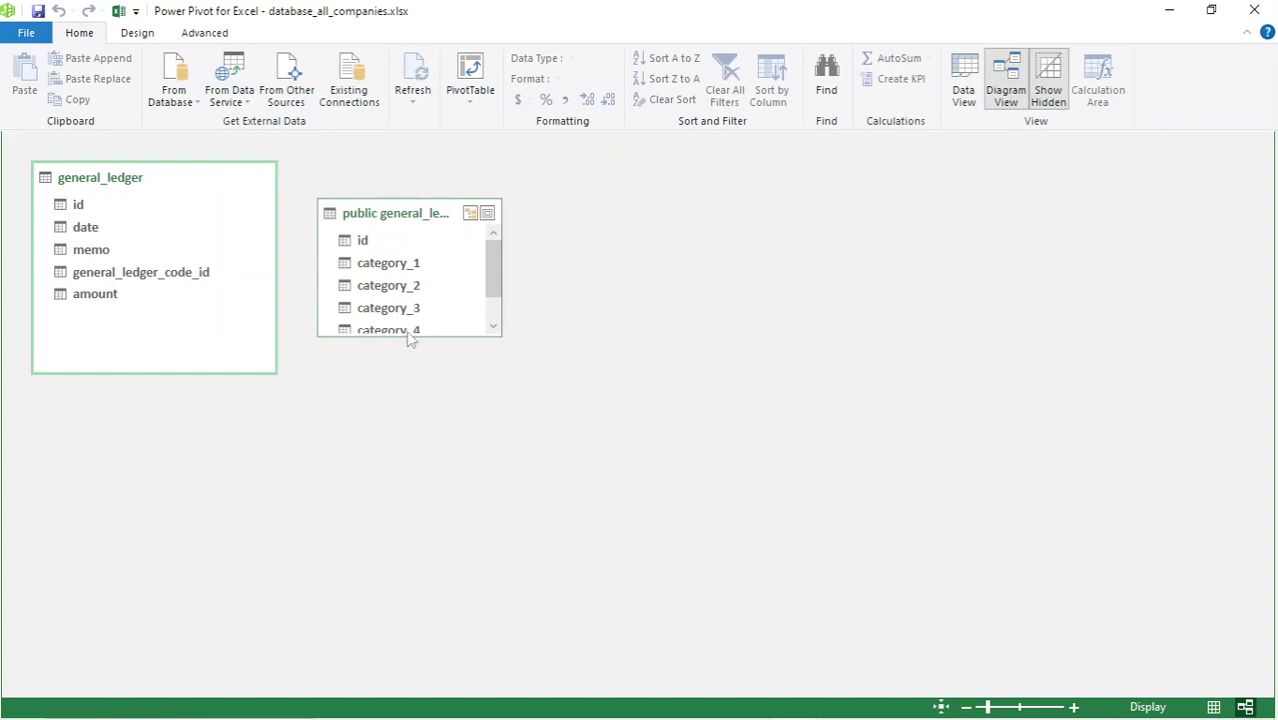
pyautogui.moveTo(408, 336); pyautogui.dragTo(405, 505)
pyautogui.moveTo(504, 337); pyautogui.dragTo(636, 340)
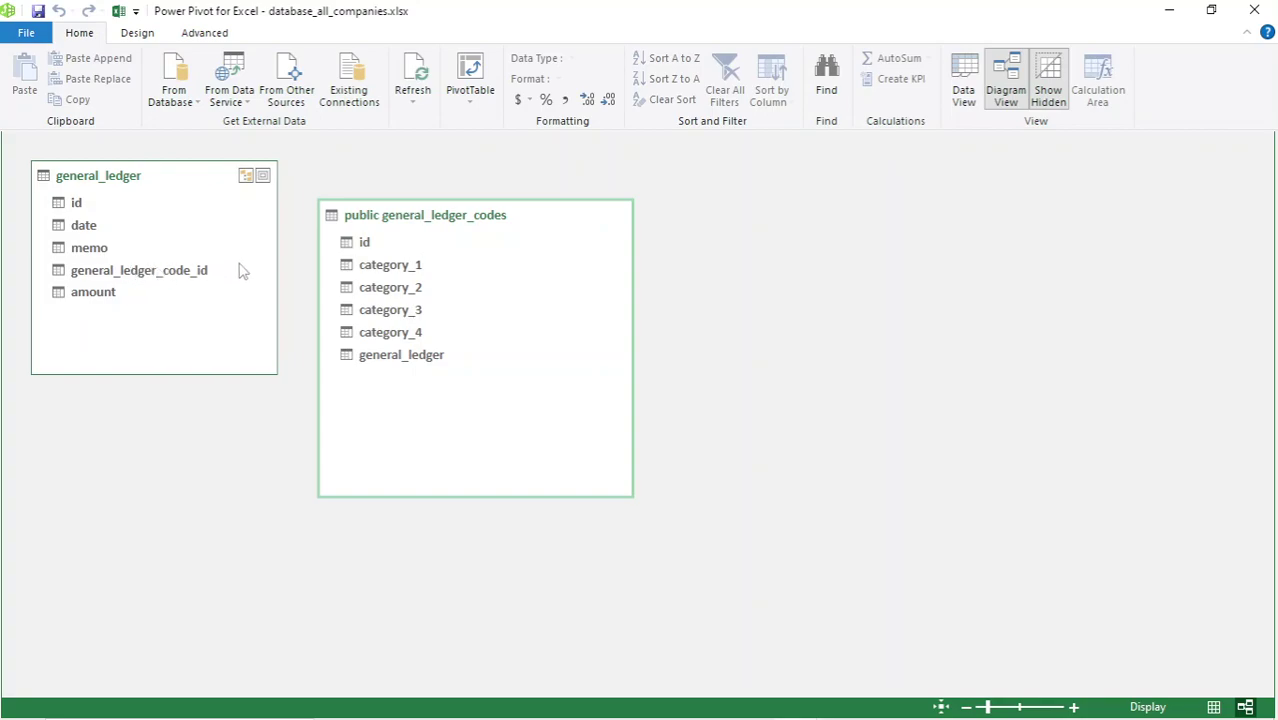
pyautogui.moveTo(183, 178); pyautogui.dragTo(904, 232)
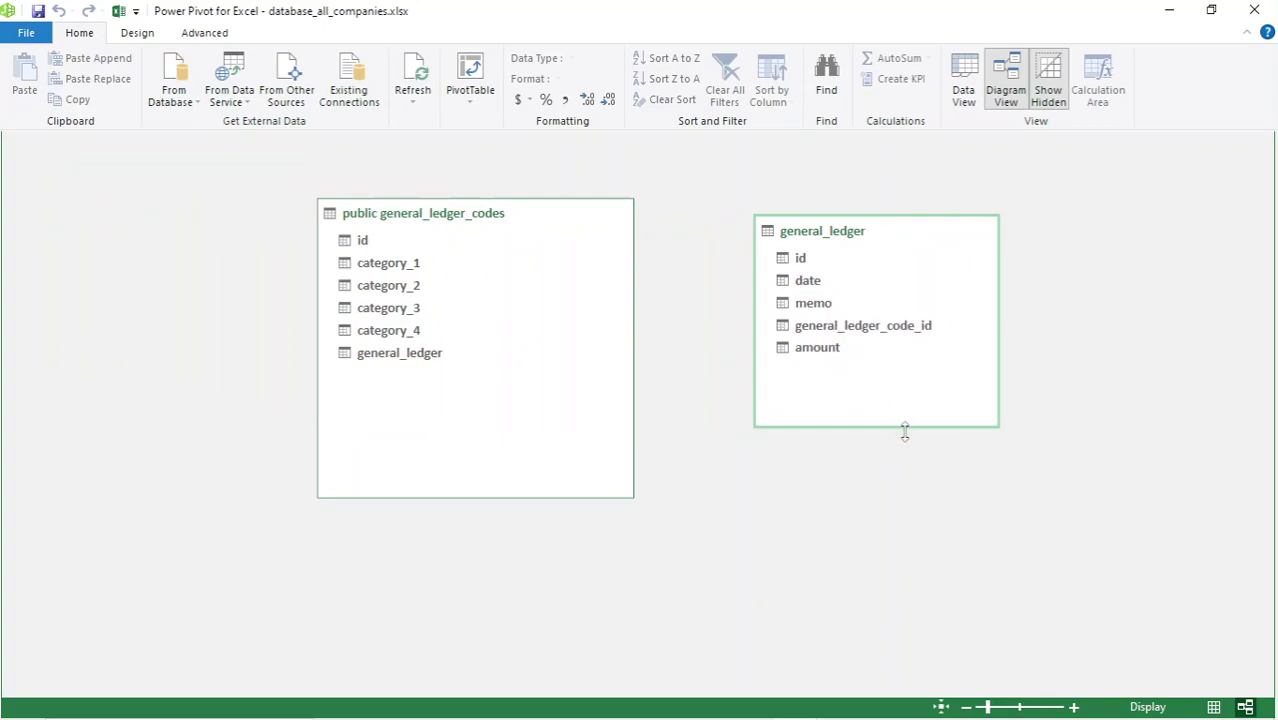
pyautogui.moveTo(907, 431); pyautogui.dragTo(907, 466)
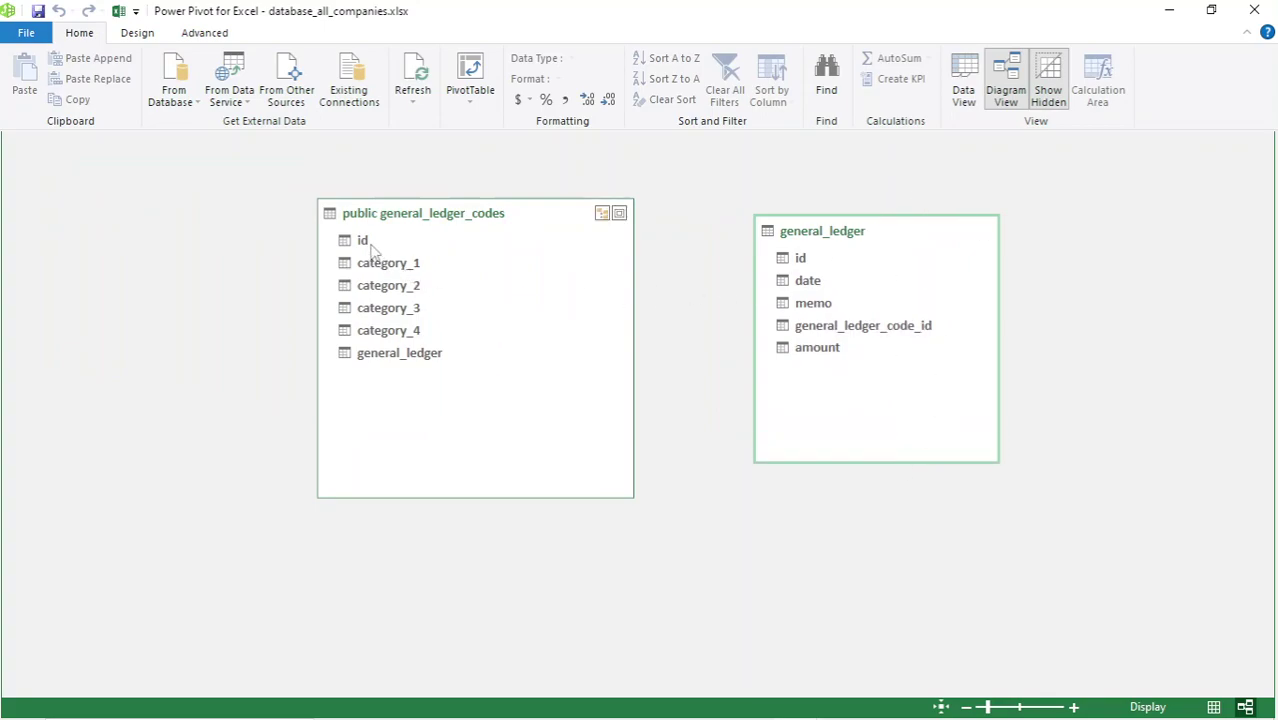
# - Relate id in public general_ledger_codes to general_ledger_code_id in general_ledger, and return to the Excel workbook
pyautogui.moveTo(365, 246); pyautogui.dragTo(845, 338)
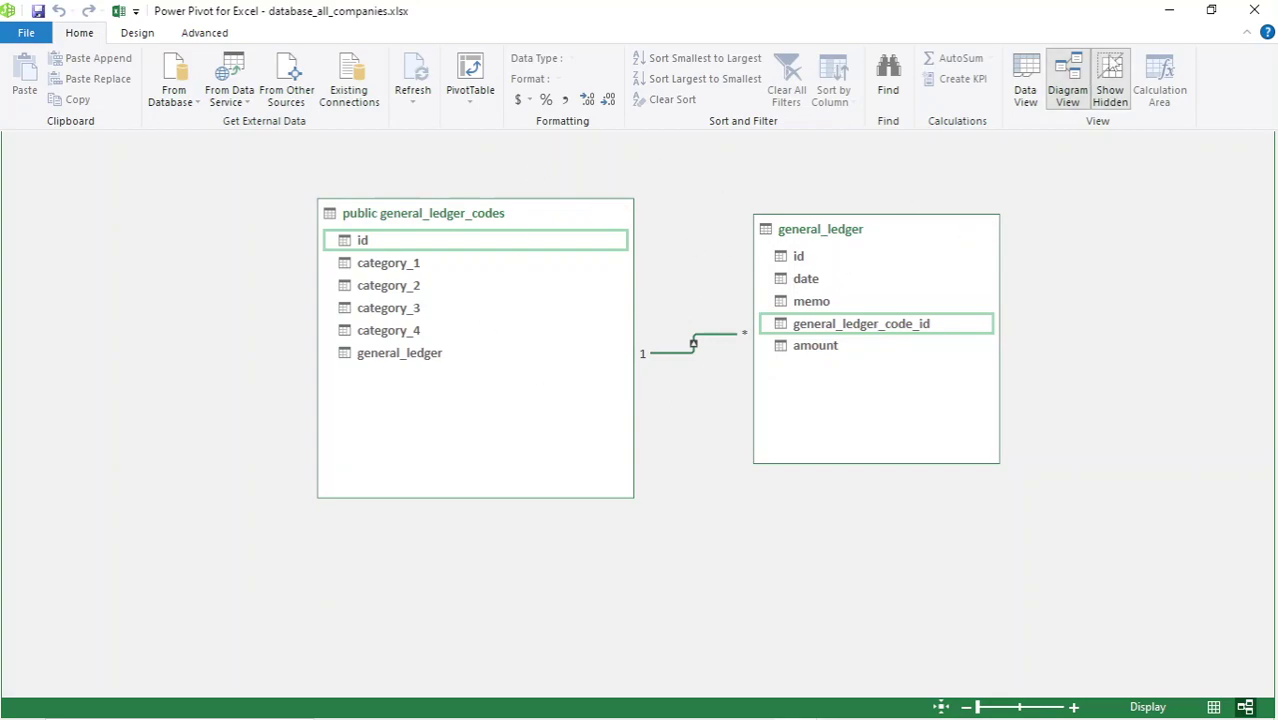
pyautogui.click(1254, 10)
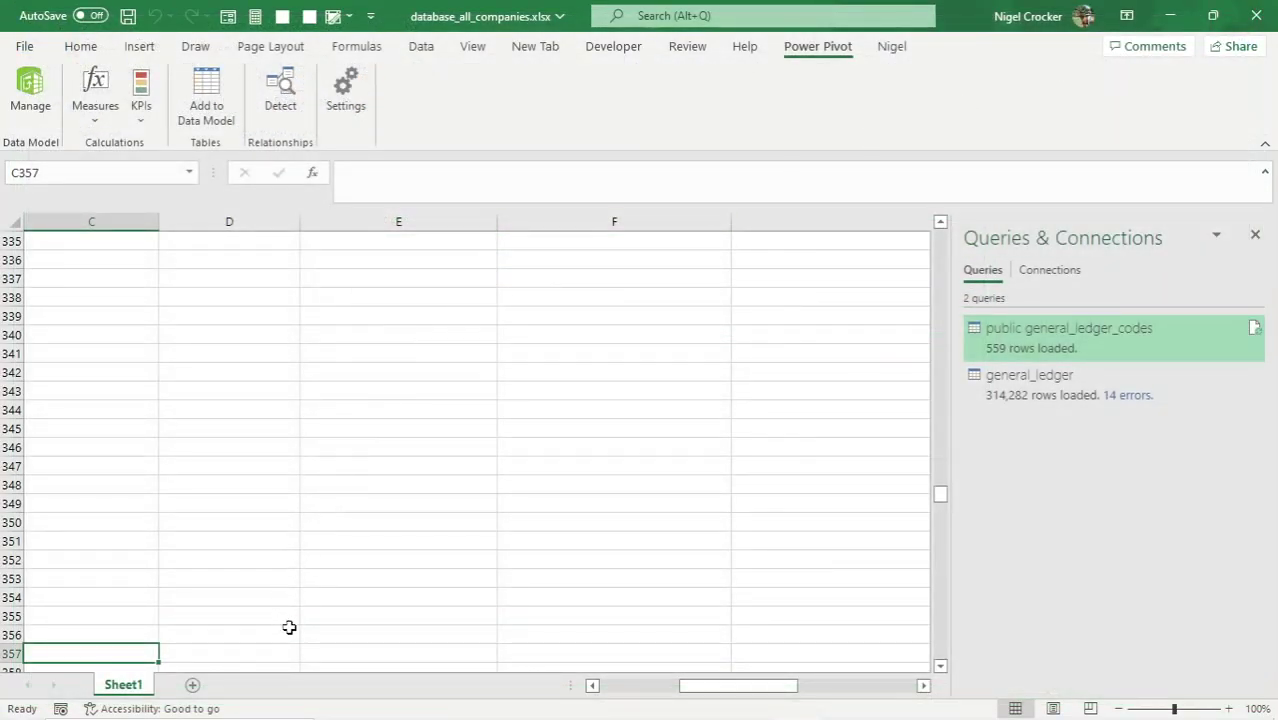
# - Insert a PivotTable from the Data Model at cell B2 of the existing Sheet1
pyautogui.moveTo(710, 686); pyautogui.dragTo(480, 706)
pyautogui.scroll(4, 335, 512)
pyautogui.hotkey('ctrl', 'Up')
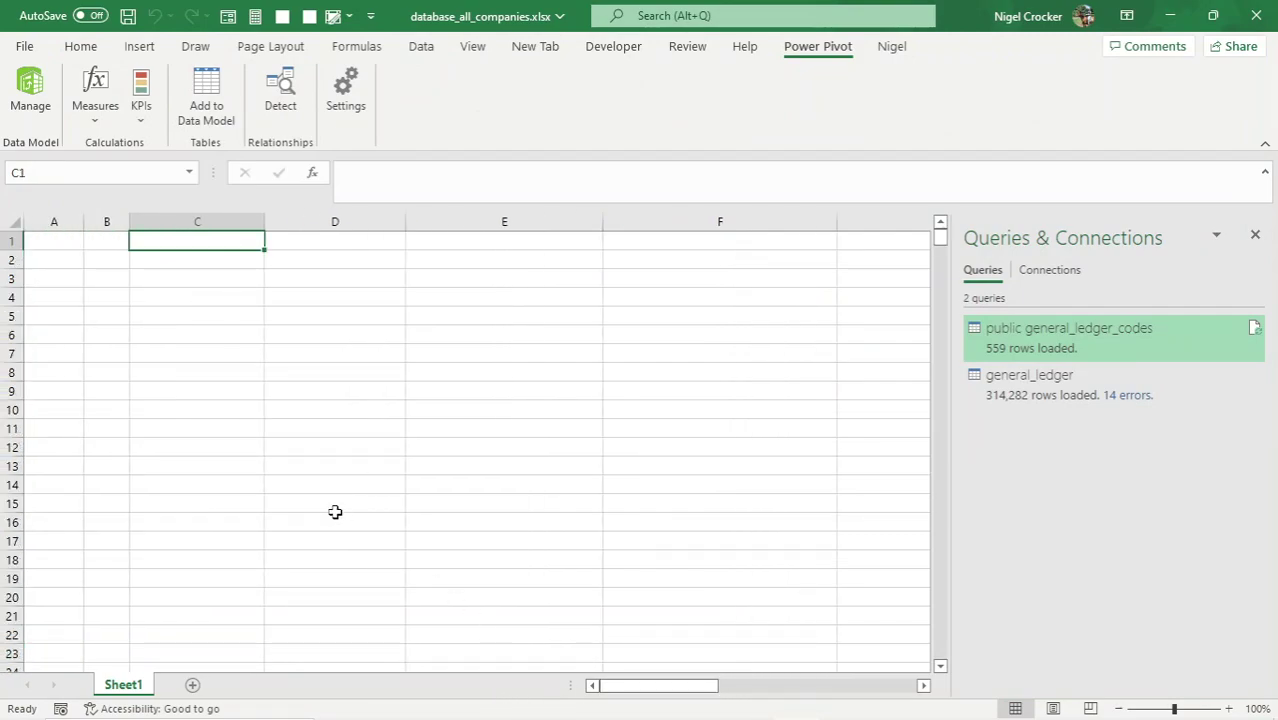
pyautogui.click(91, 260)
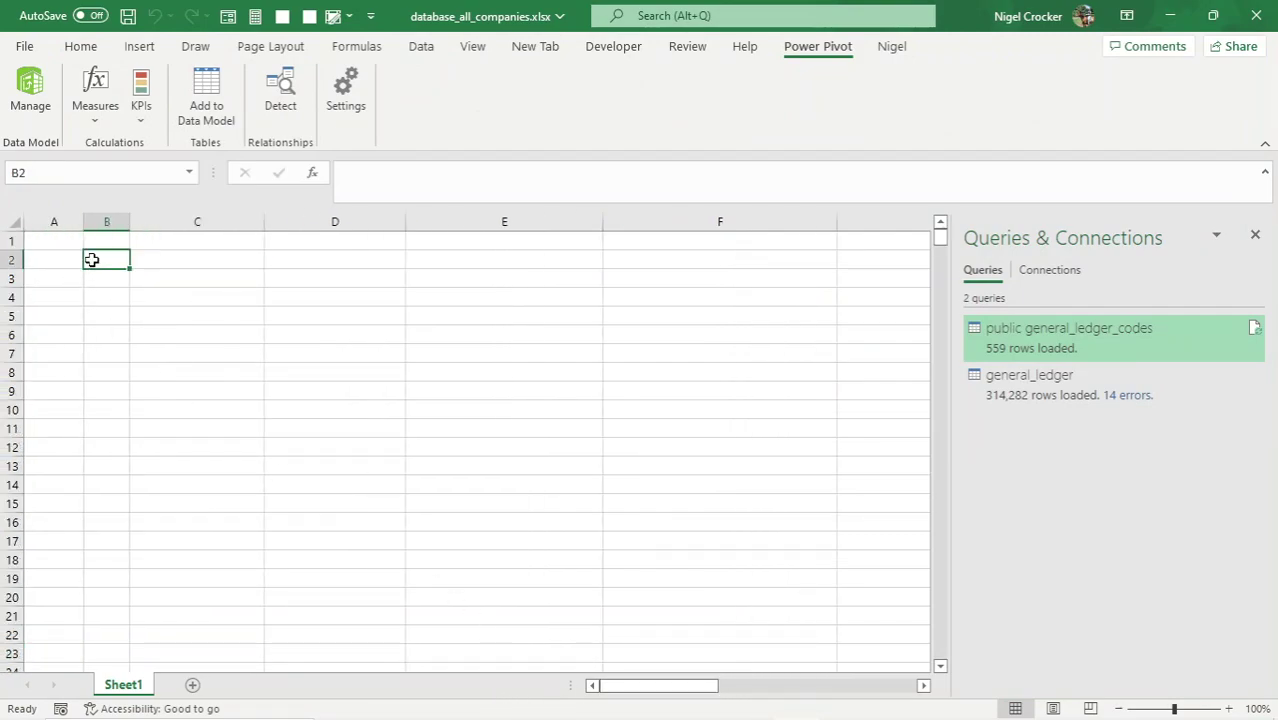
pyautogui.click(140, 47)
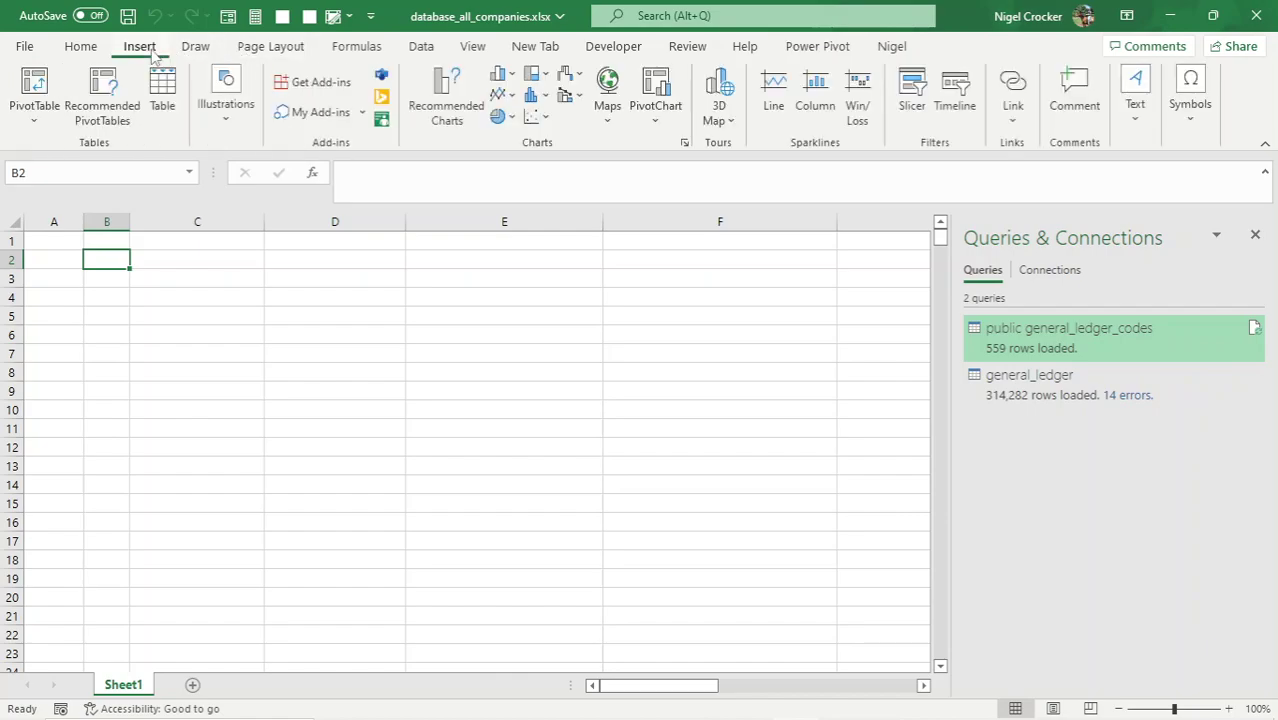
pyautogui.click(34, 118)
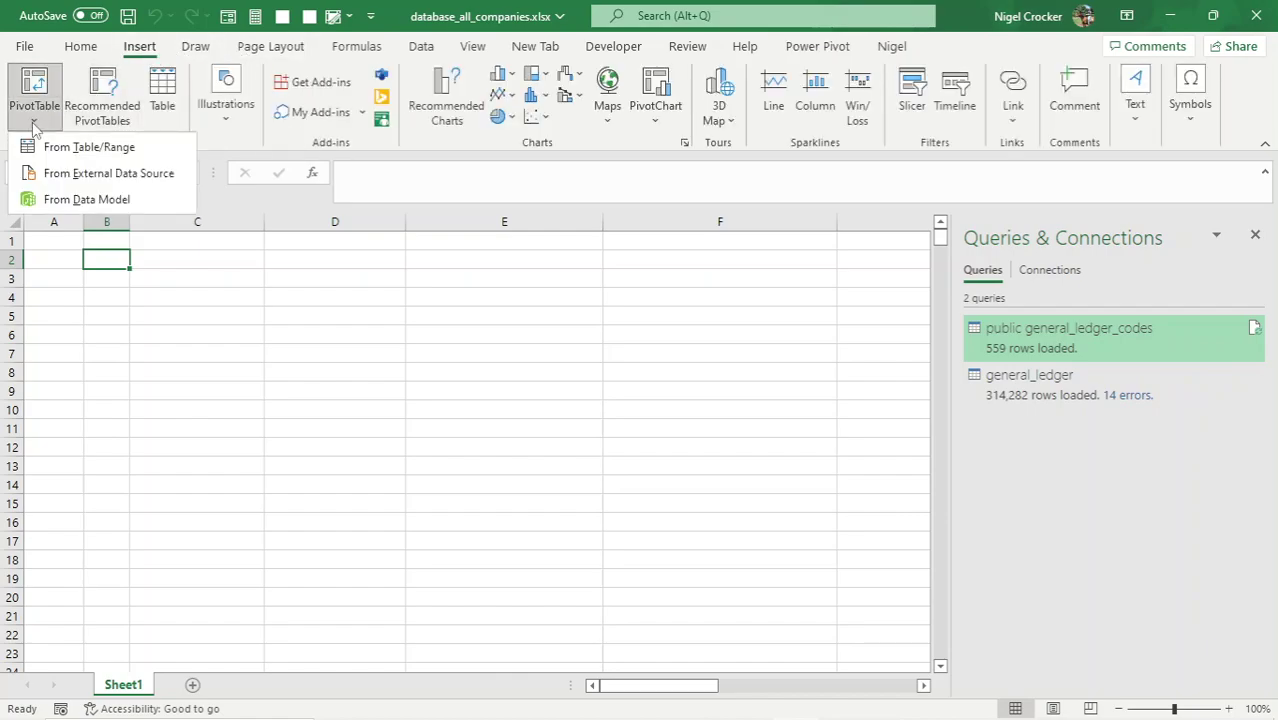
pyautogui.click(90, 200)
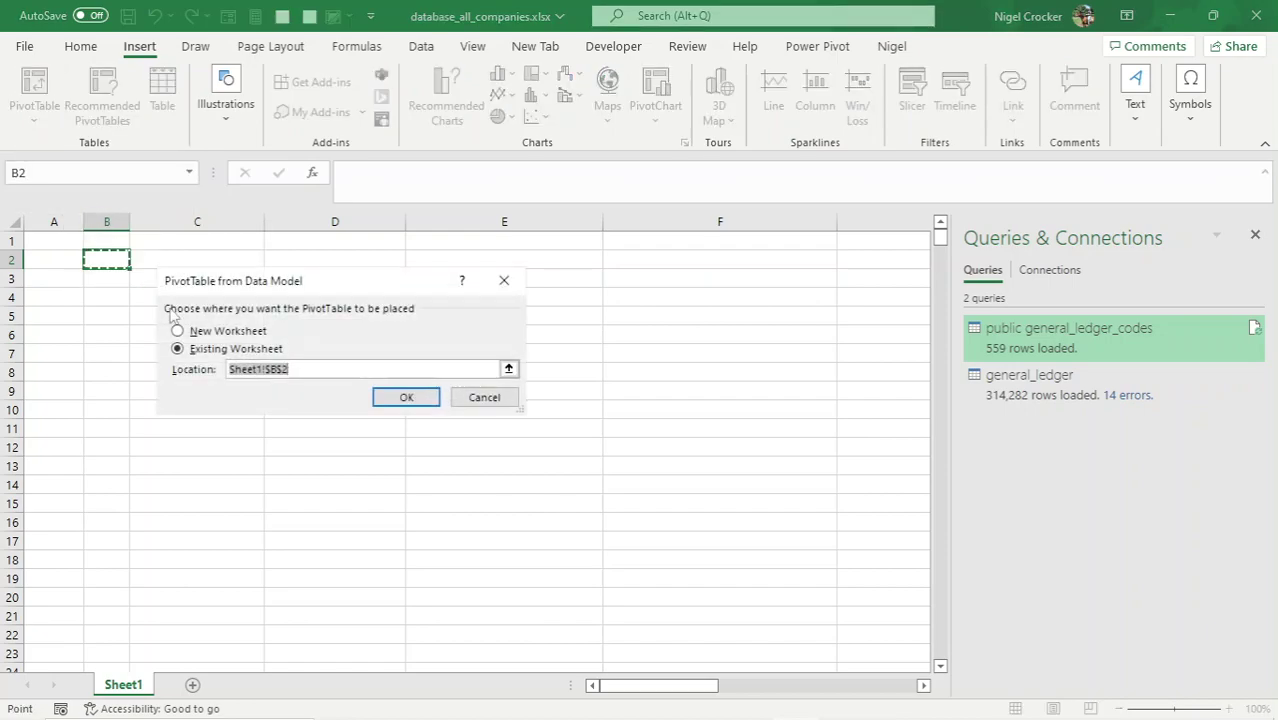
pyautogui.click(416, 397)
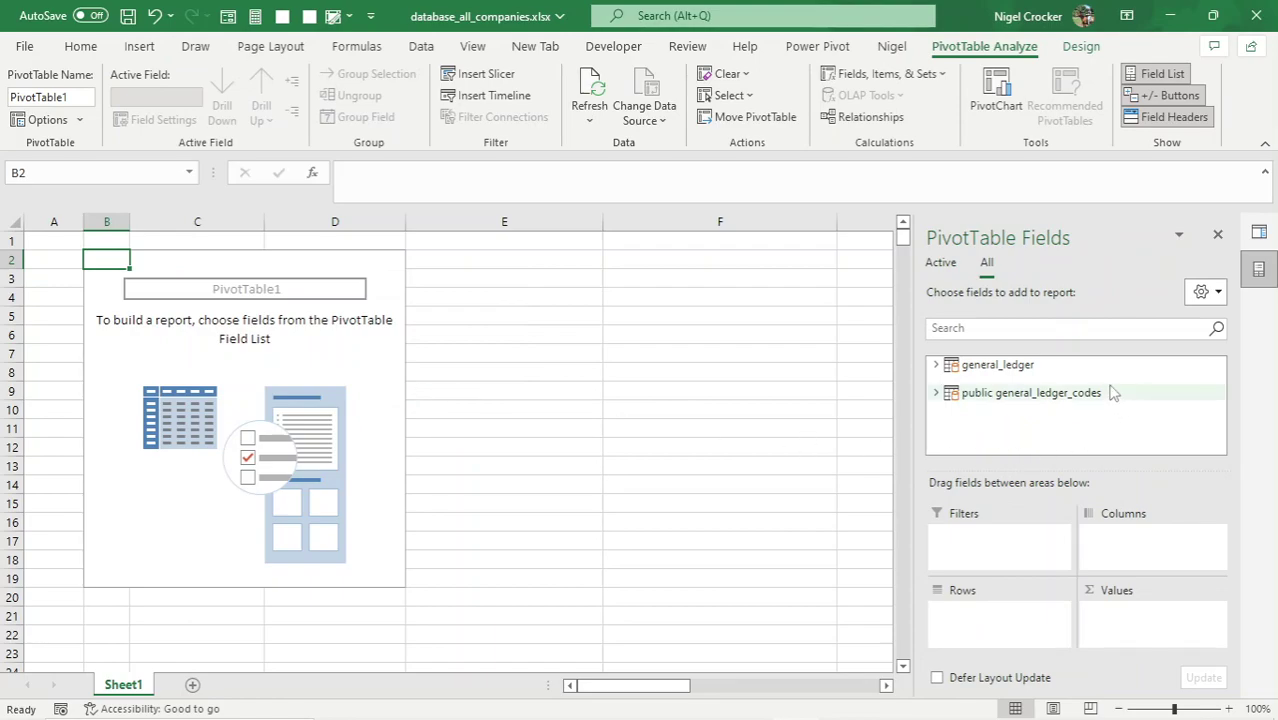
# - Search the PivotTable fields for "amo" and add the general_ledger amount field as a summed value
pyautogui.click(968, 331)
pyautogui.write('am')
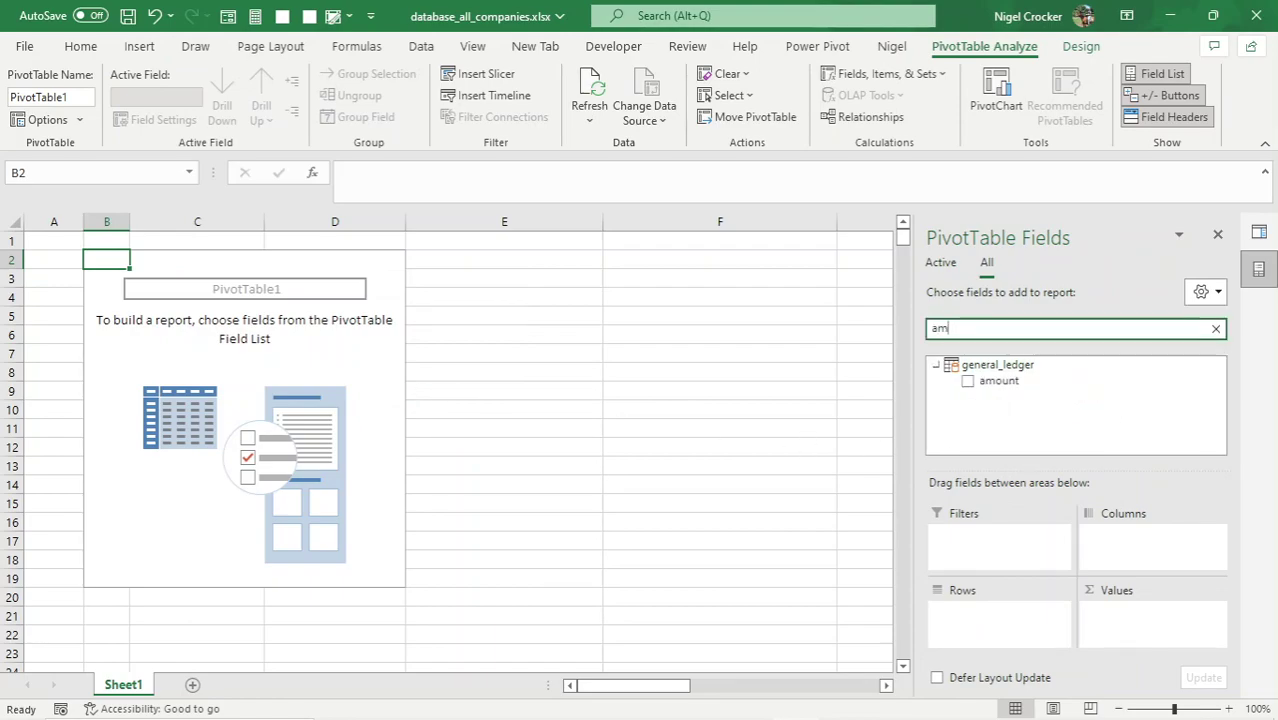
pyautogui.write('o')
pyautogui.moveTo(999, 381); pyautogui.dragTo(1165, 643)
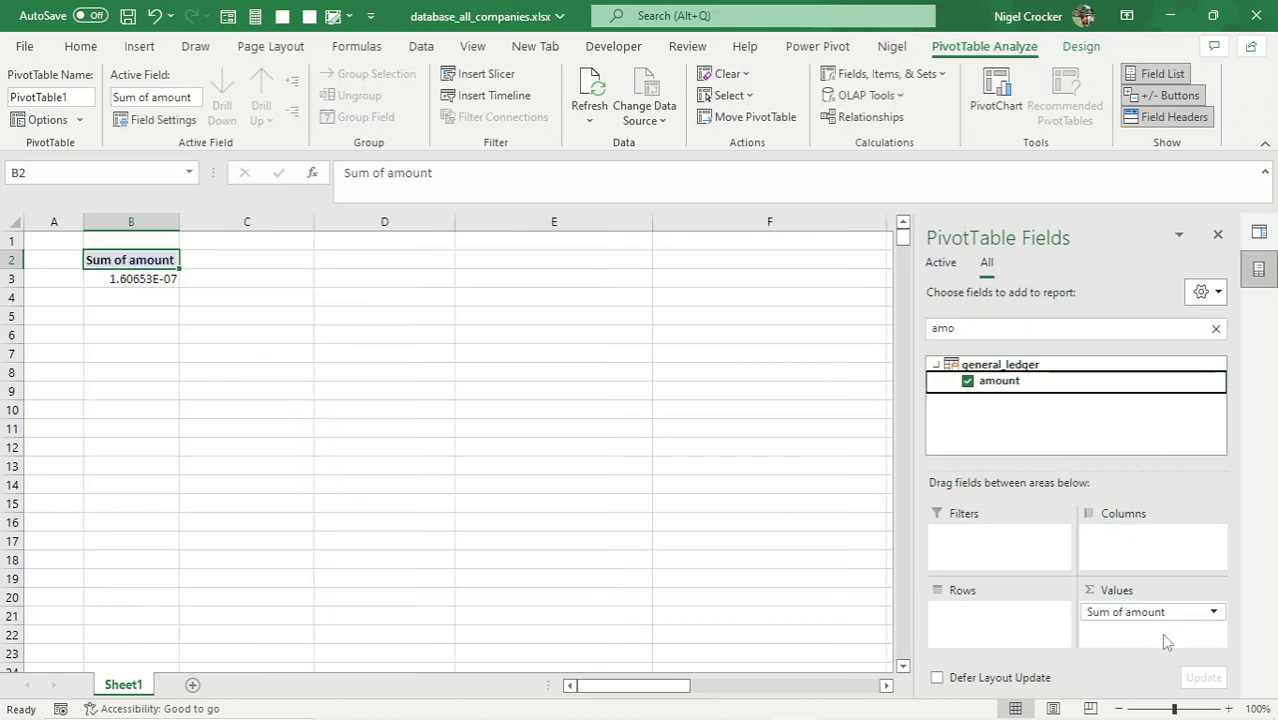
# - Format the Sum of amount values as Accounting with two decimal places and the R symbol, and check the total's cell
pyautogui.click(1212, 612)
pyautogui.click(1182, 597)
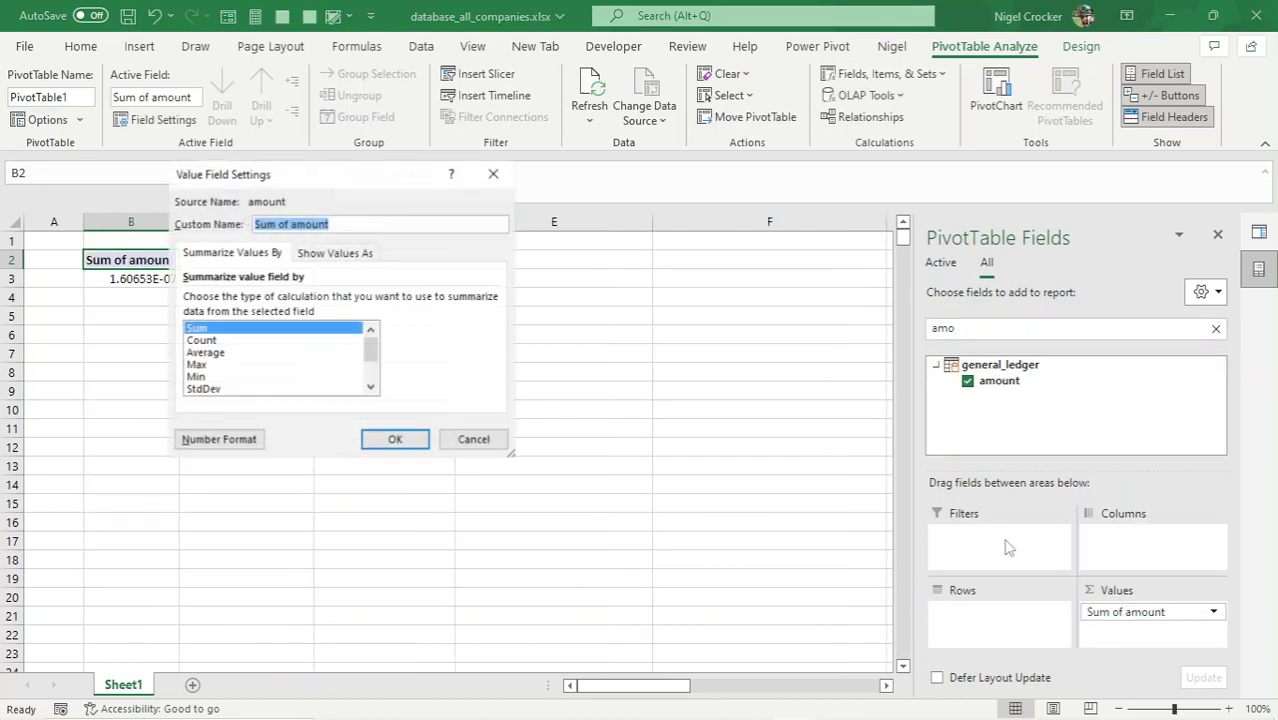
pyautogui.click(226, 440)
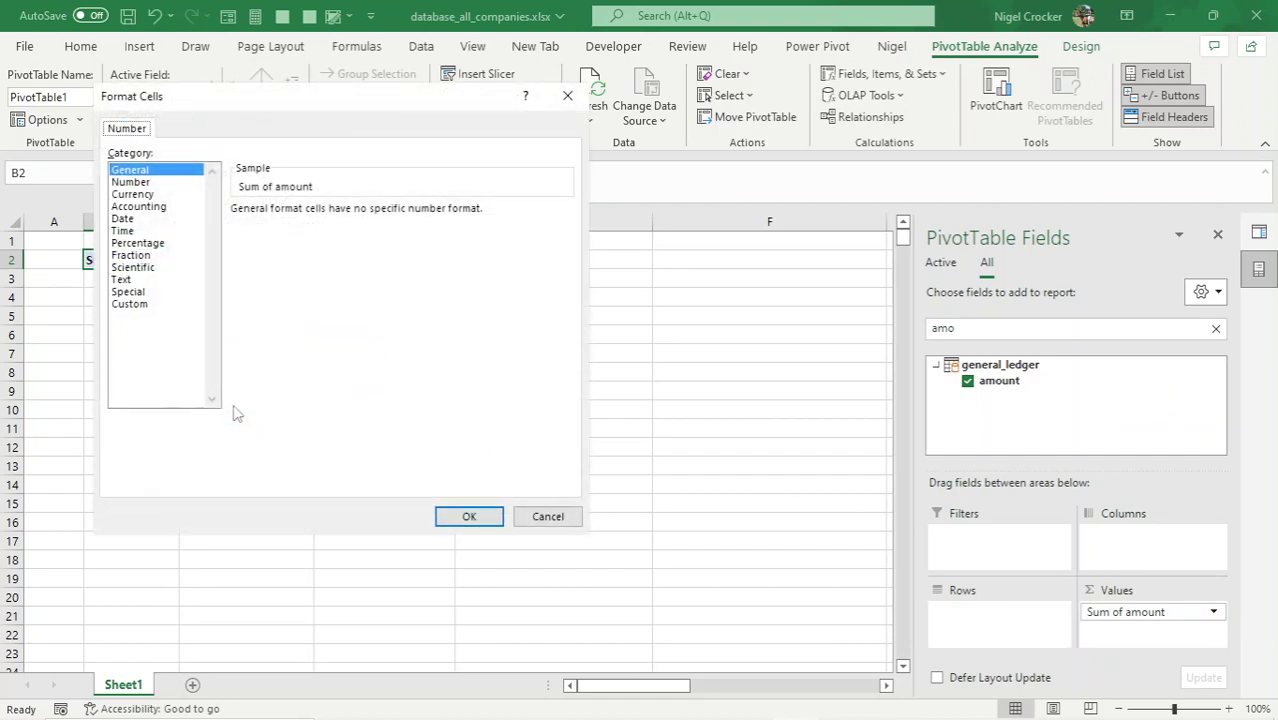
pyautogui.click(138, 207)
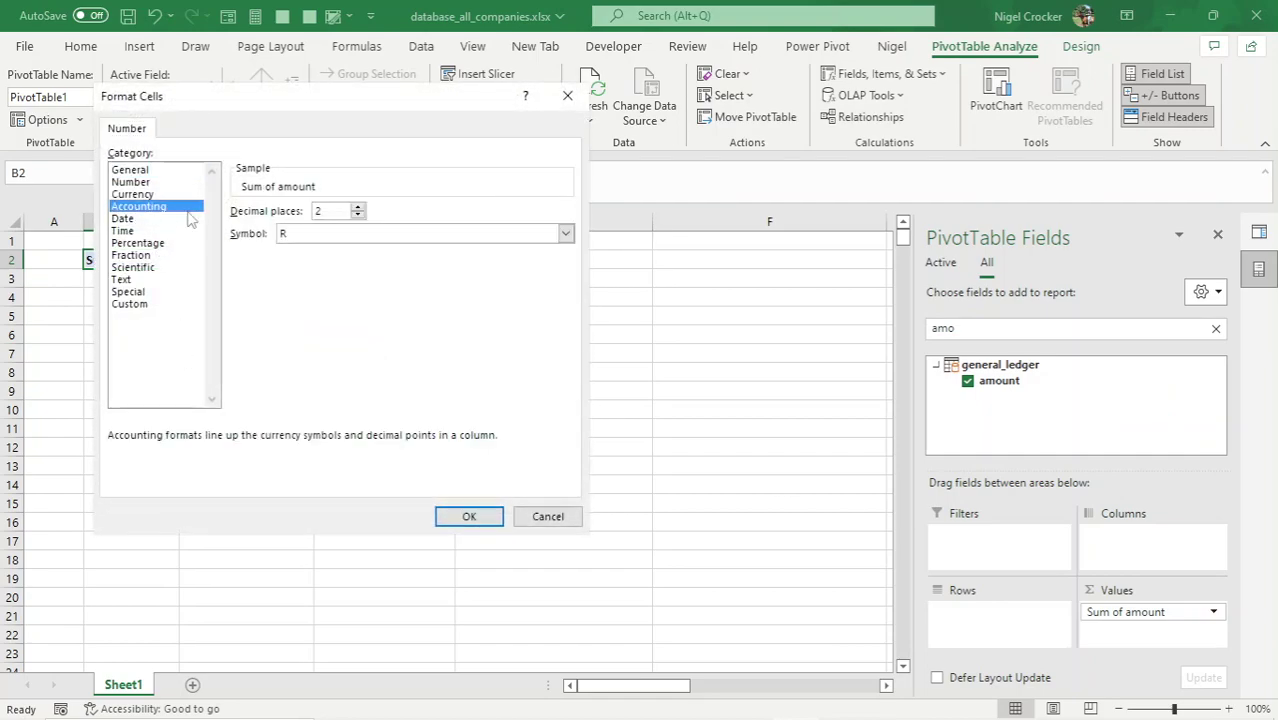
pyautogui.click(467, 516)
pyautogui.click(398, 440)
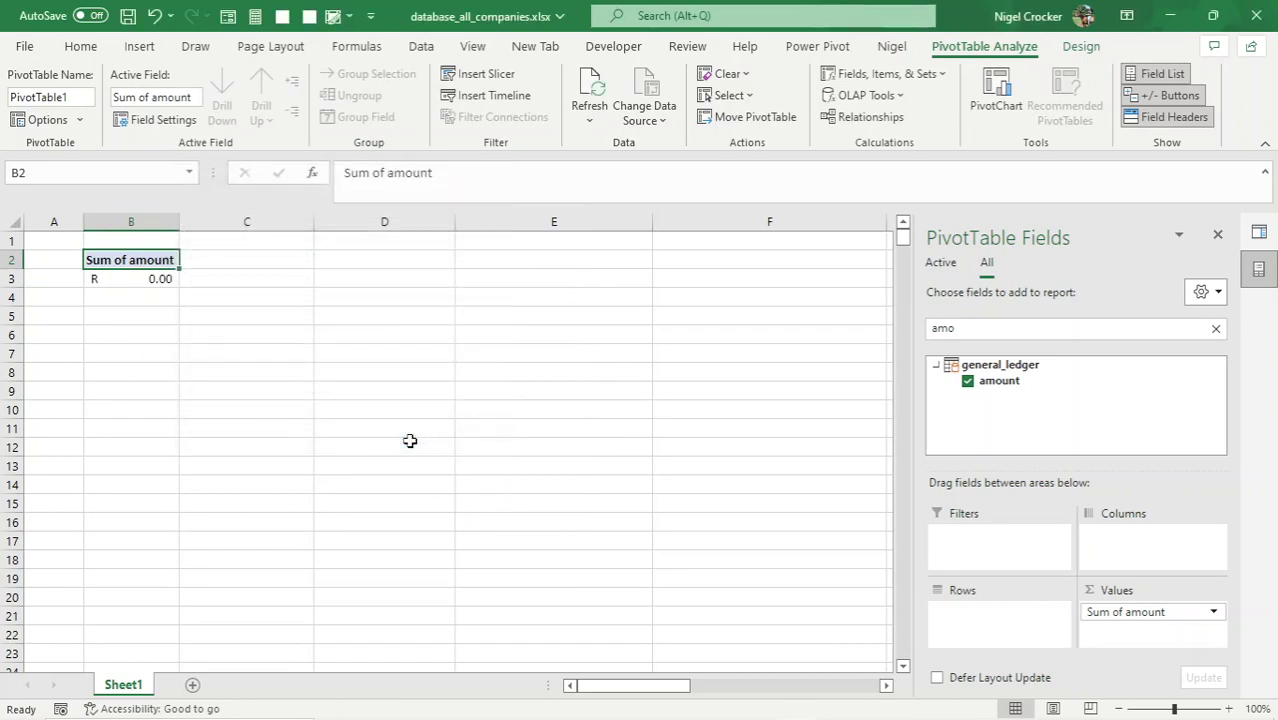
pyautogui.click(149, 277)
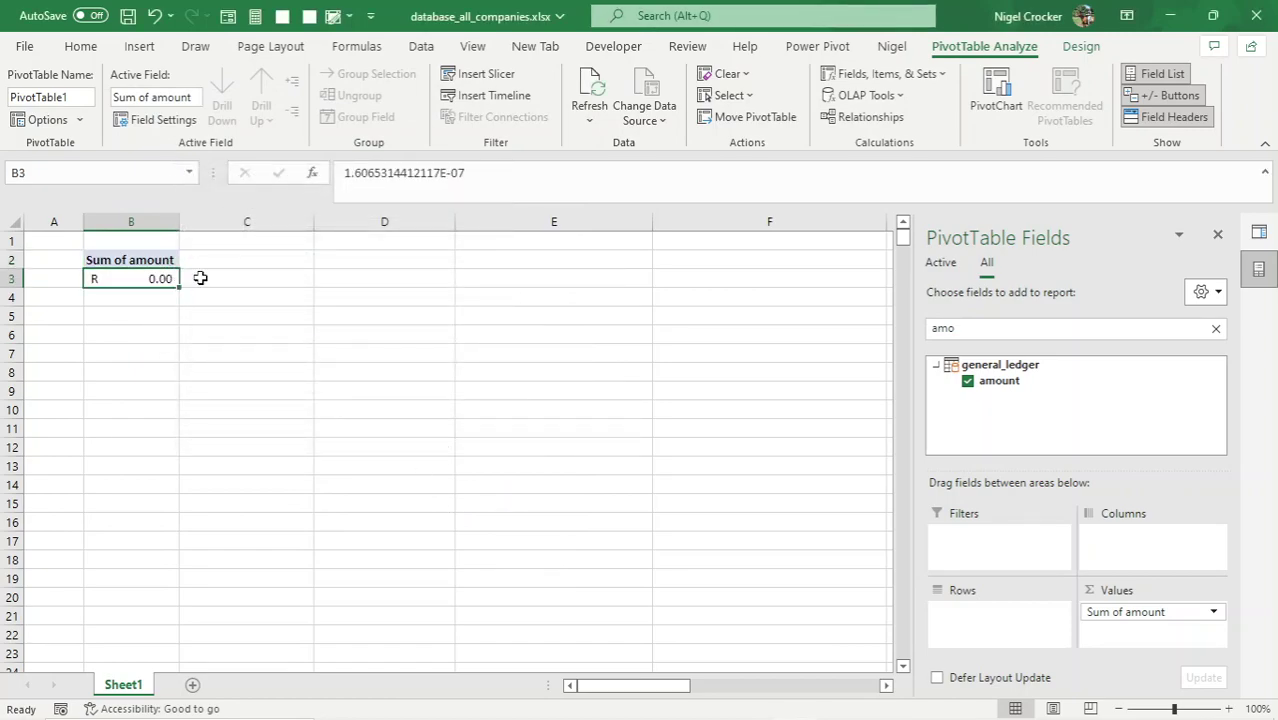
# - Search the PivotTable fields for "cat" and add category_1 as the row field
pyautogui.doubleClick(968, 335)
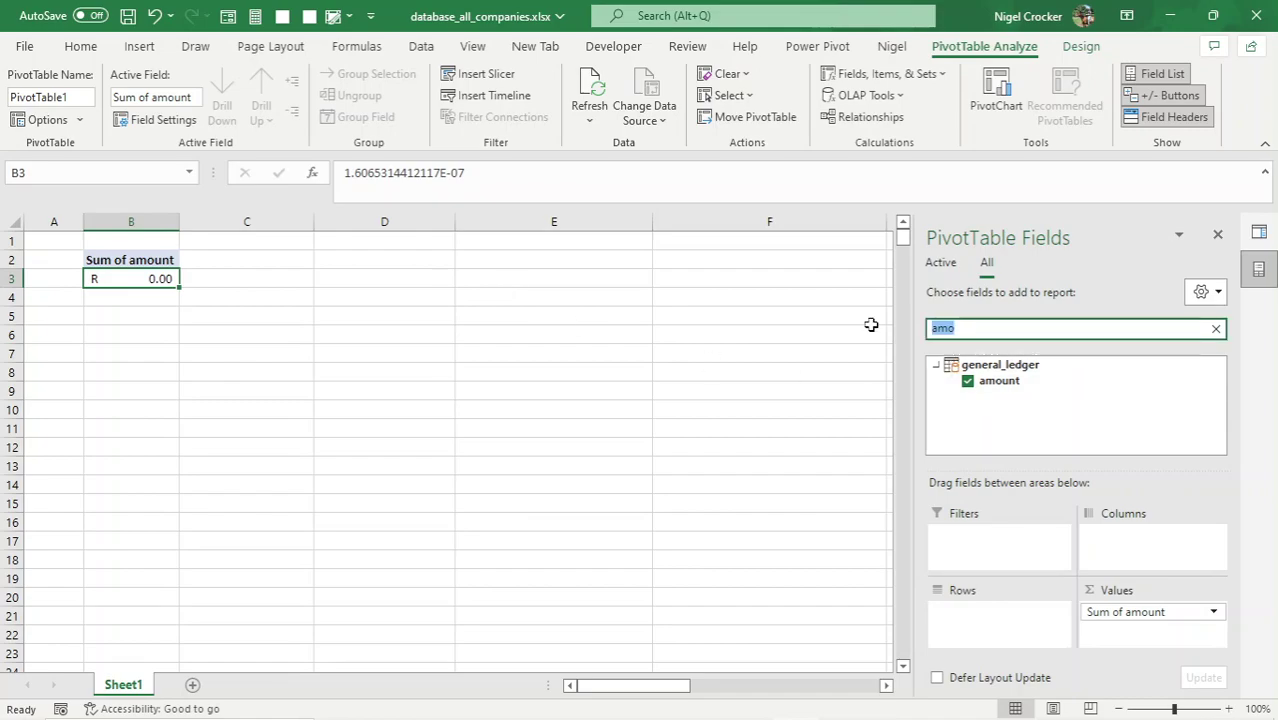
pyautogui.write('cat')
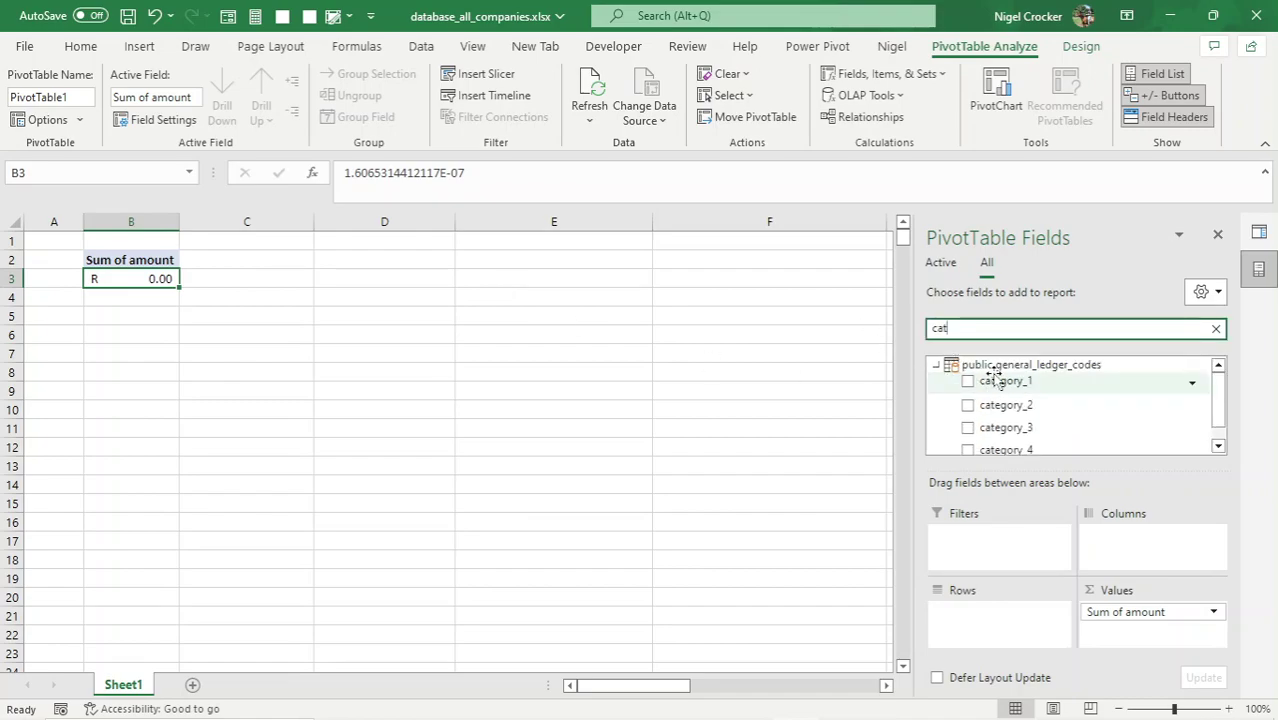
pyautogui.click(968, 381)
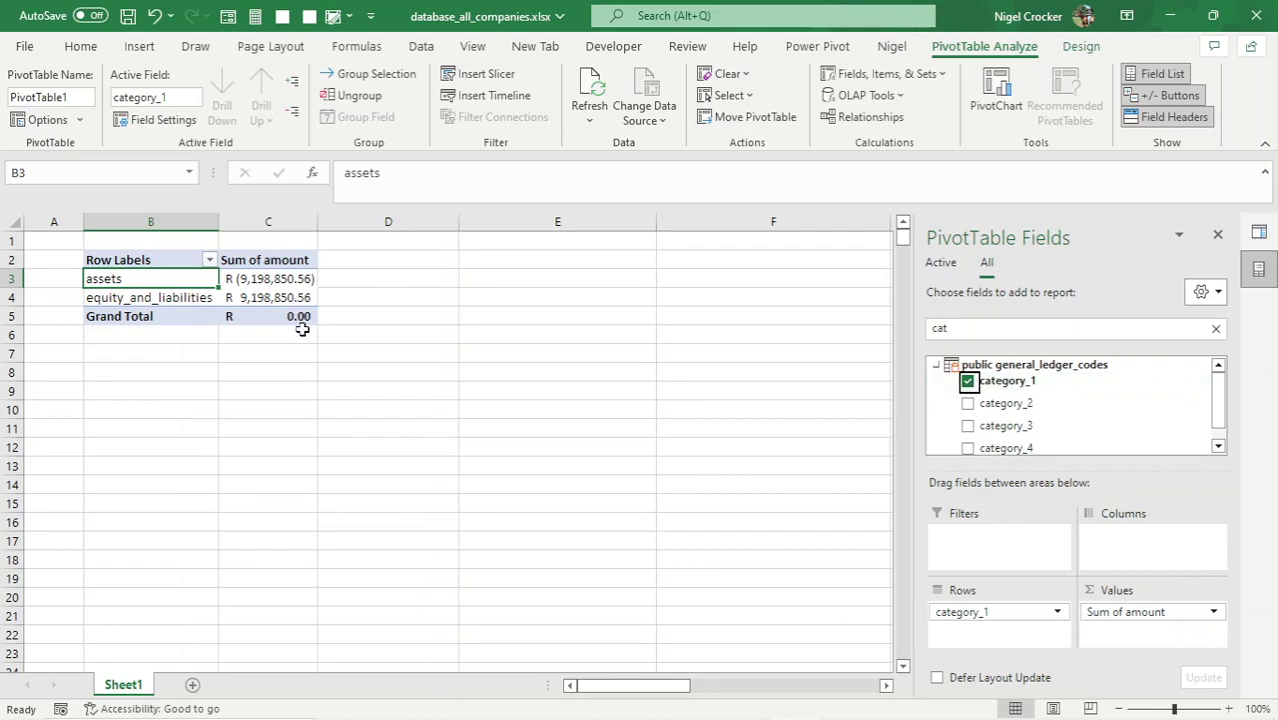
pyautogui.moveTo(284, 313)
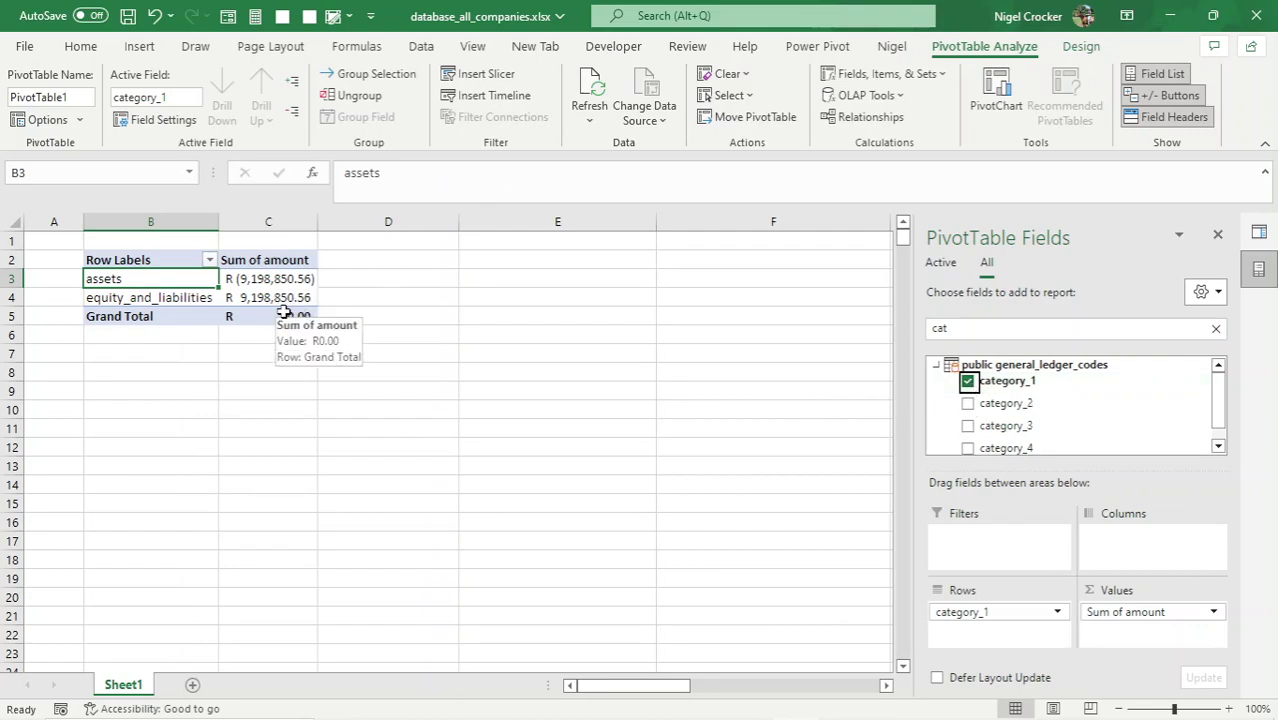
# - Turn off the PivotTable's grand totals for both rows and columns
pyautogui.click(1079, 50)
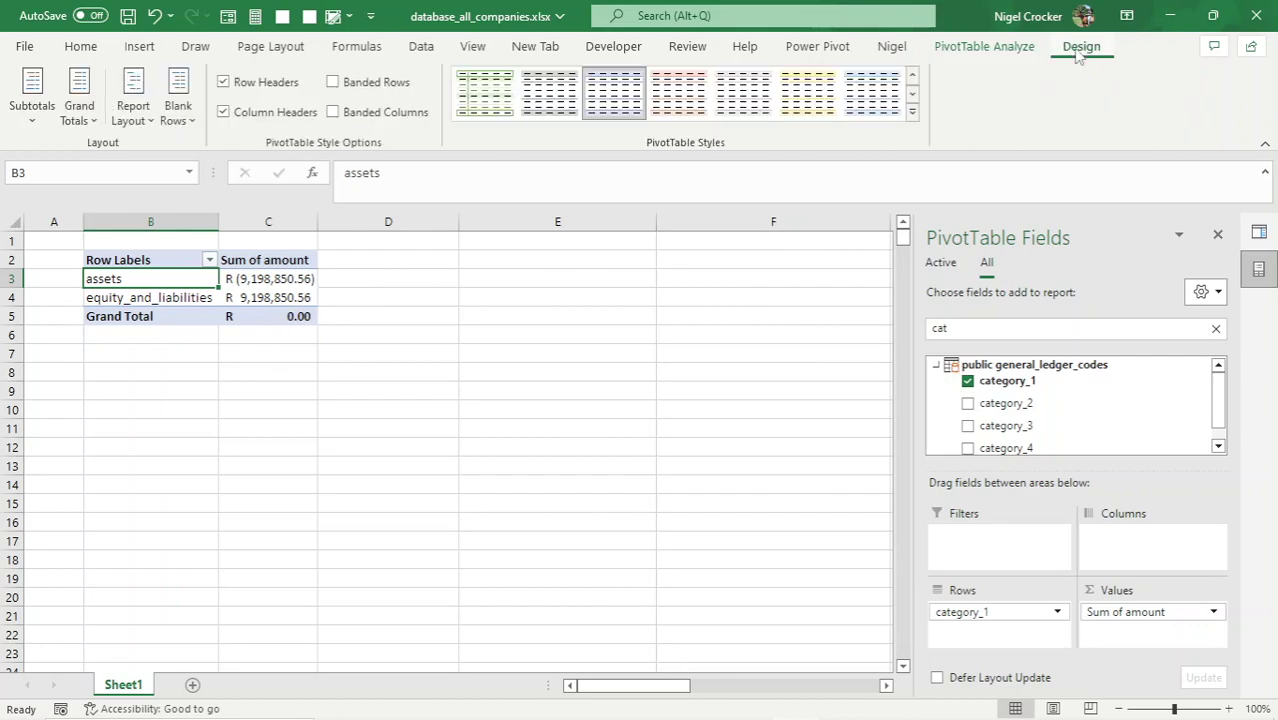
pyautogui.click(80, 108)
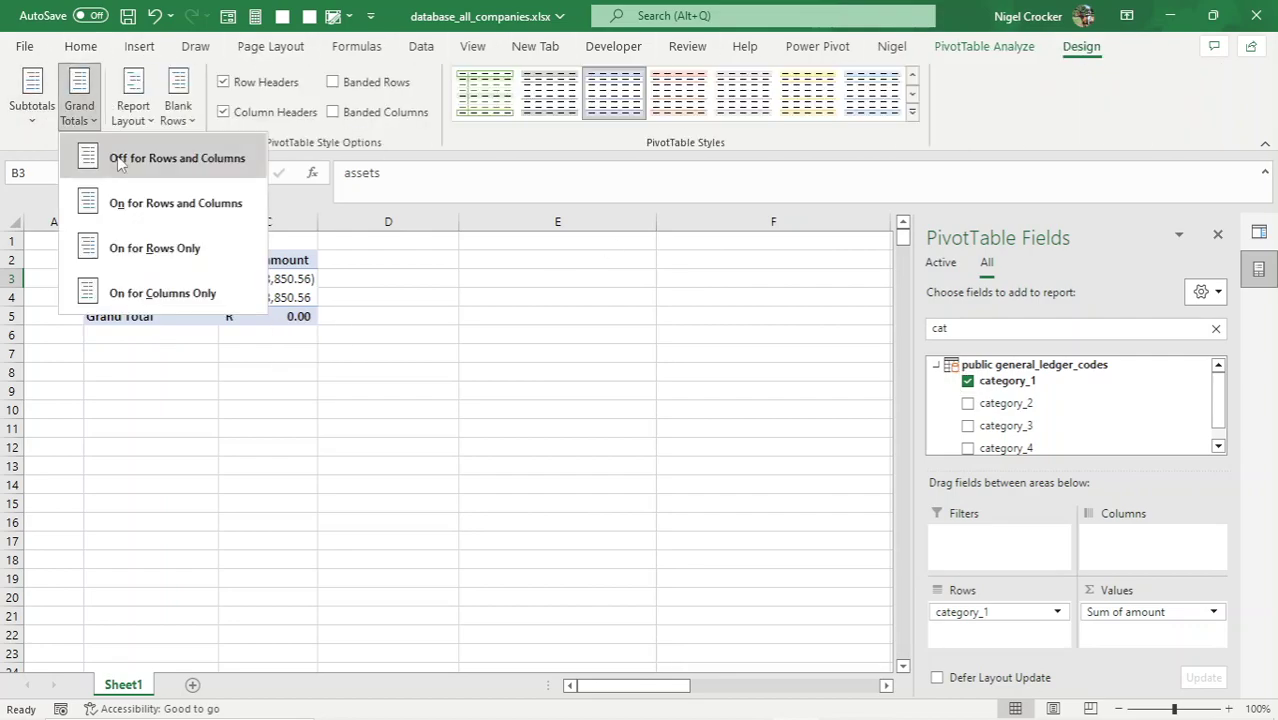
pyautogui.click(136, 164)
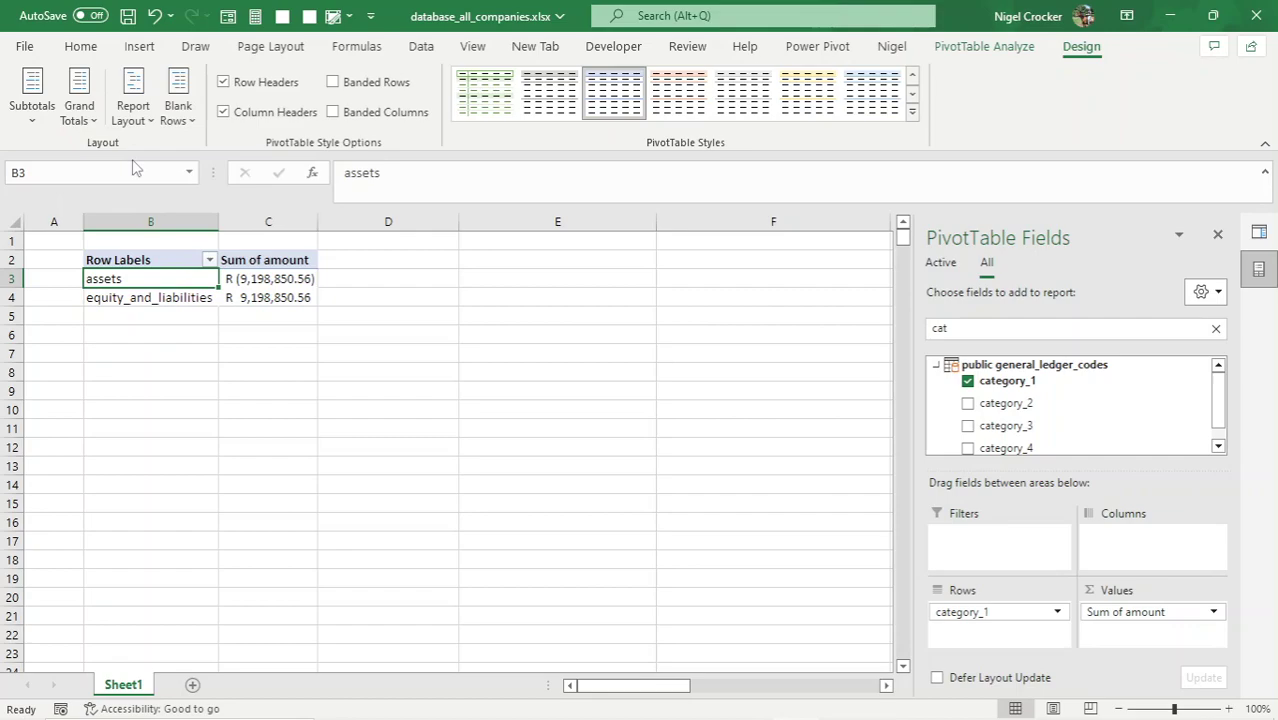
# - Add category_2 as the second row field and check the assets and equity_and_liabilities rows for subtotals
pyautogui.click(967, 403)
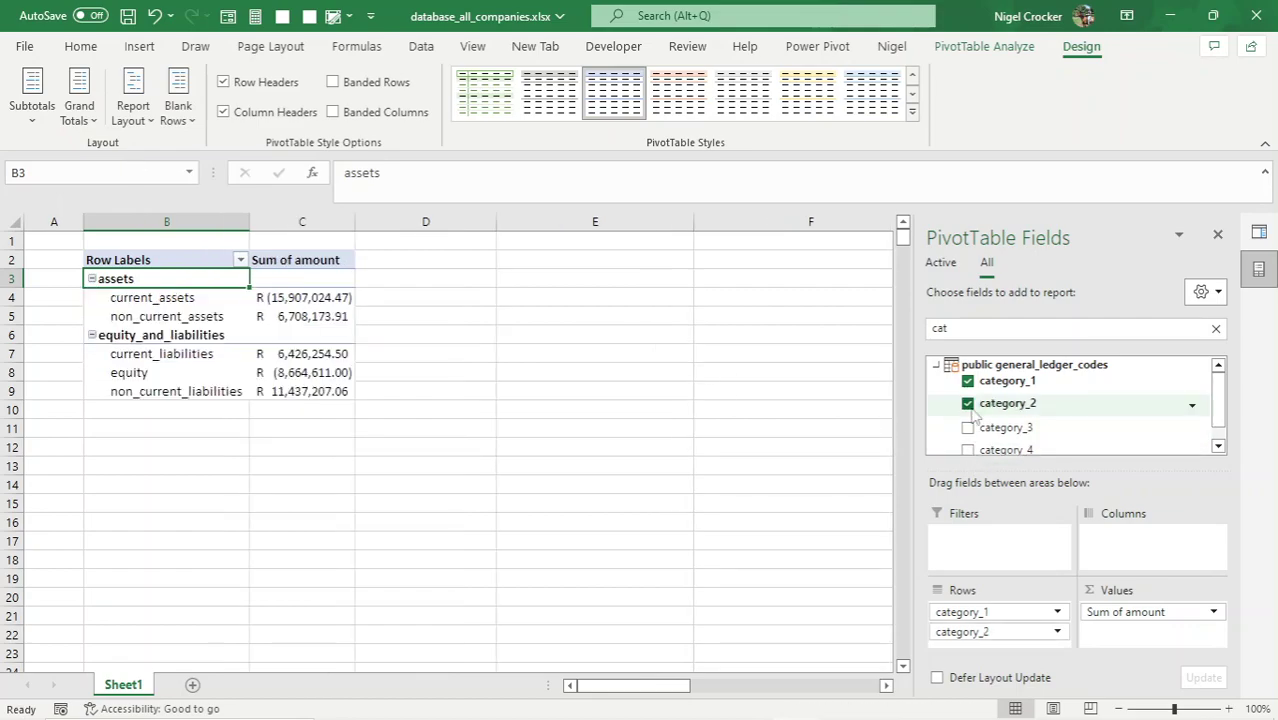
pyautogui.click(313, 282)
pyautogui.click(299, 331)
pyautogui.click(301, 281)
pyautogui.click(296, 330)
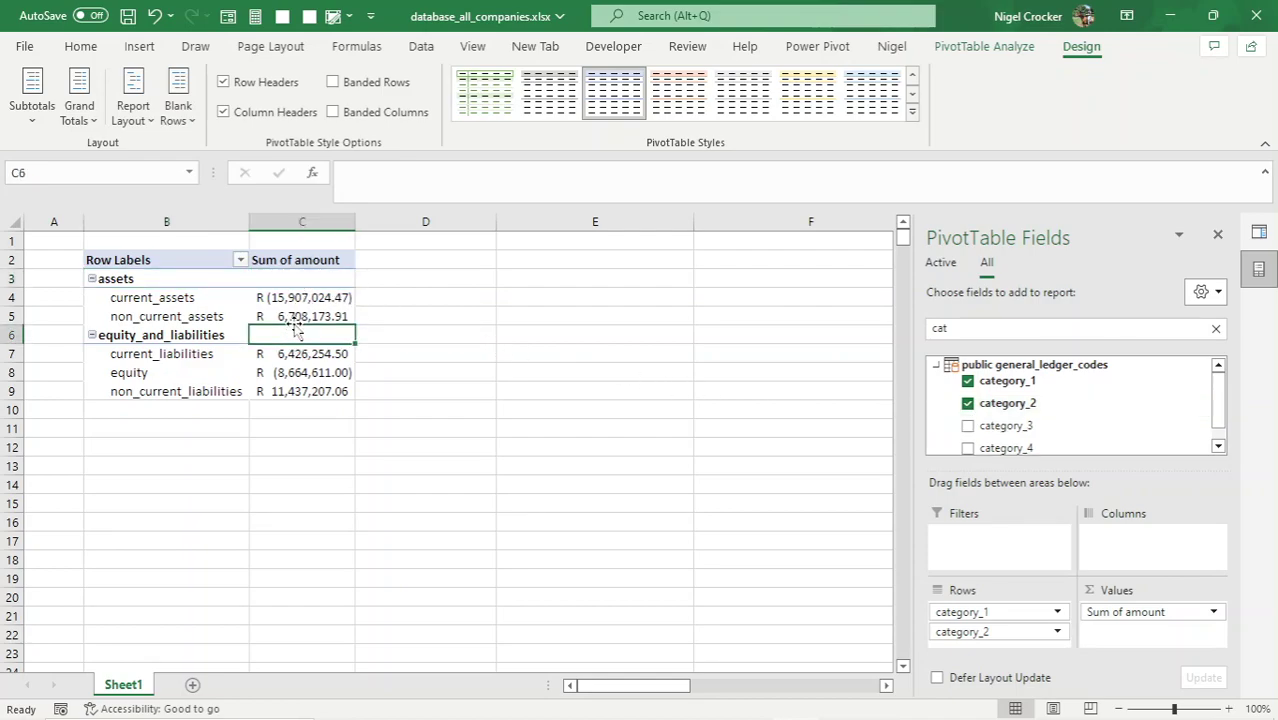
pyautogui.click(167, 279)
pyautogui.click(162, 337)
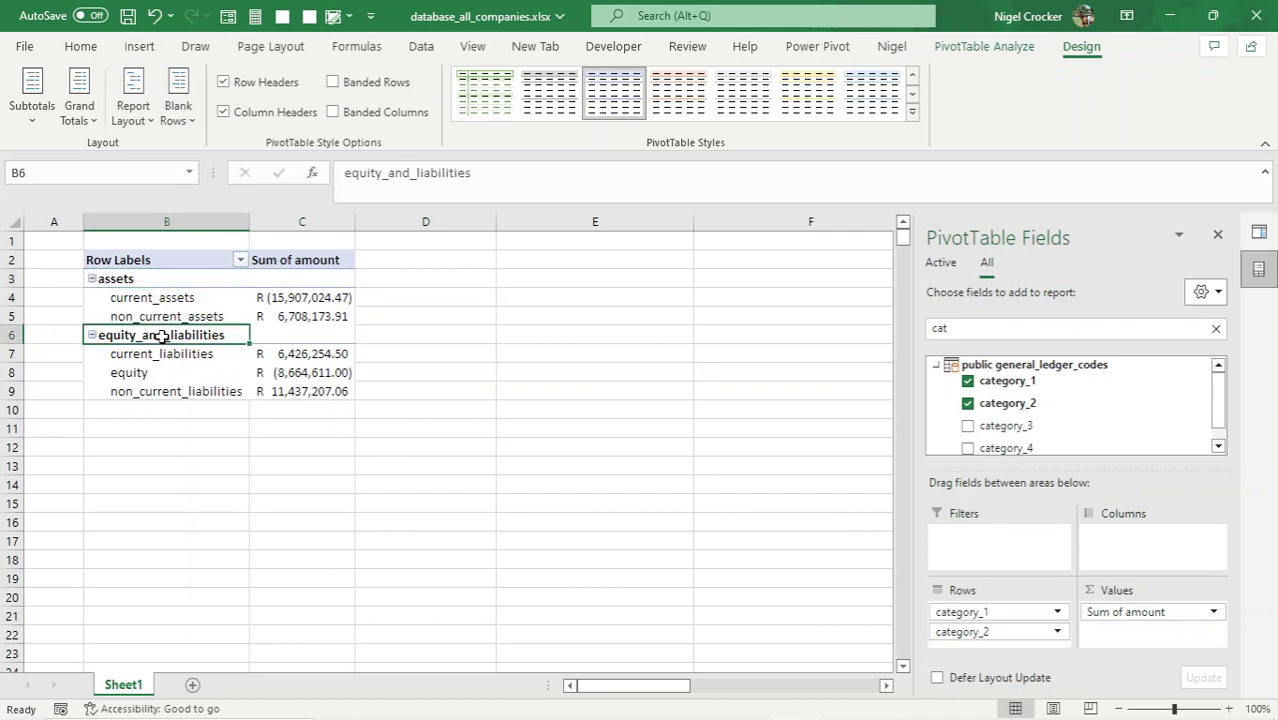
# - Show all subtotals at the top of each group and compare the assets and equity_and_liabilities subtotals
pyautogui.click(270, 282)
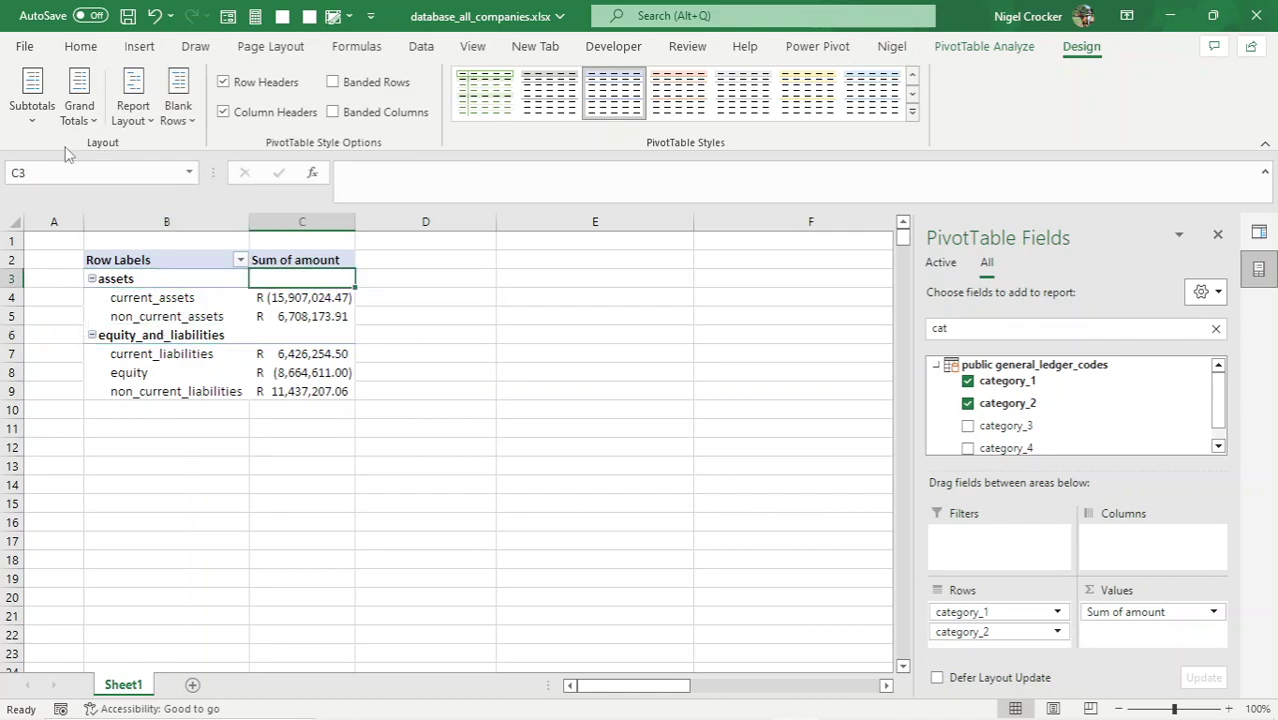
pyautogui.click(34, 115)
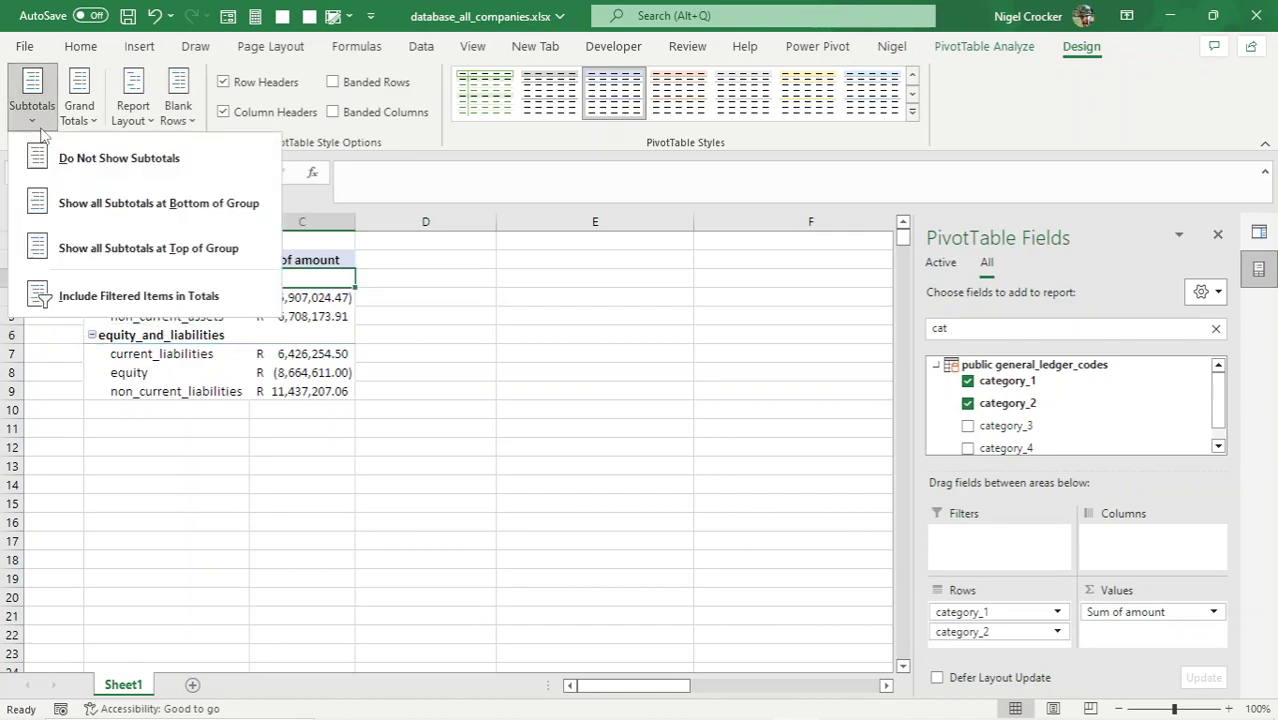
pyautogui.click(165, 249)
pyautogui.click(312, 338)
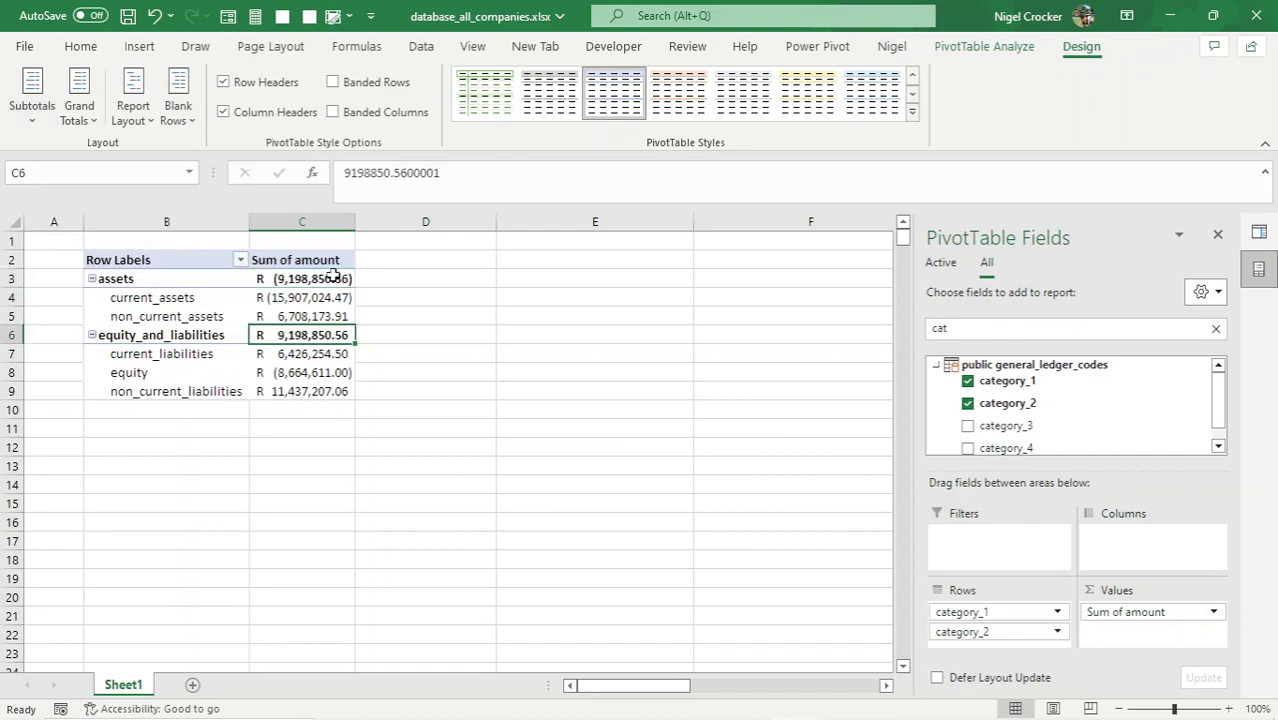
pyautogui.click(324, 280)
pyautogui.click(322, 330)
pyautogui.click(342, 270)
pyautogui.click(324, 333)
# - Add category_3 to the rows and reorder the equity_and_liabilities groups as equity, non_current_liabilities, current_liabilities
pyautogui.click(967, 428)
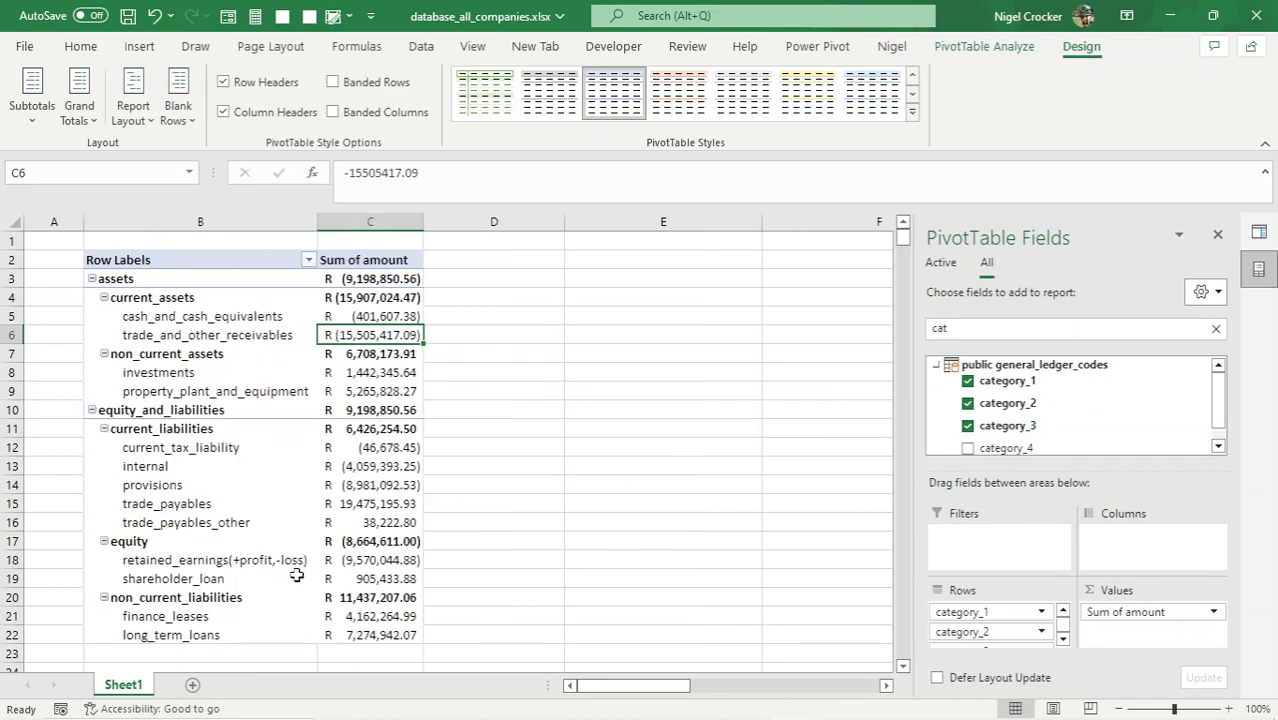
pyautogui.scroll(-1, 296, 578)
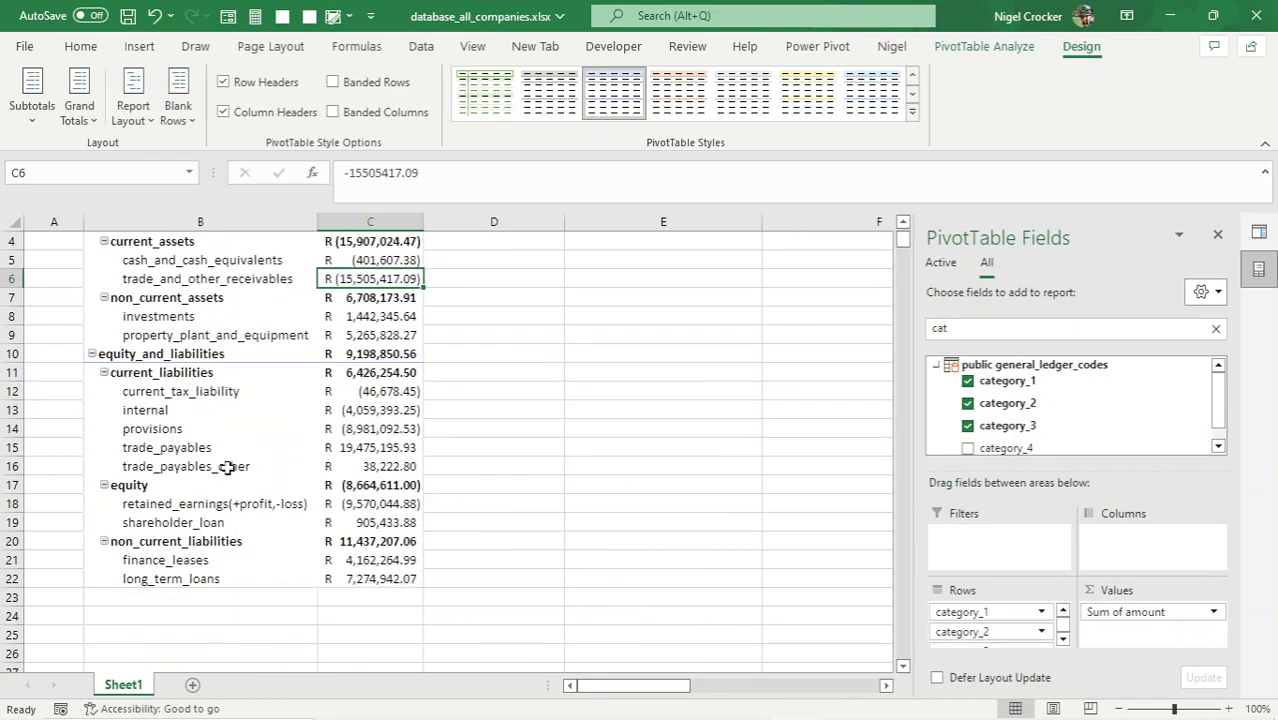
pyautogui.click(227, 540)
pyautogui.moveTo(229, 541); pyautogui.dragTo(257, 378)
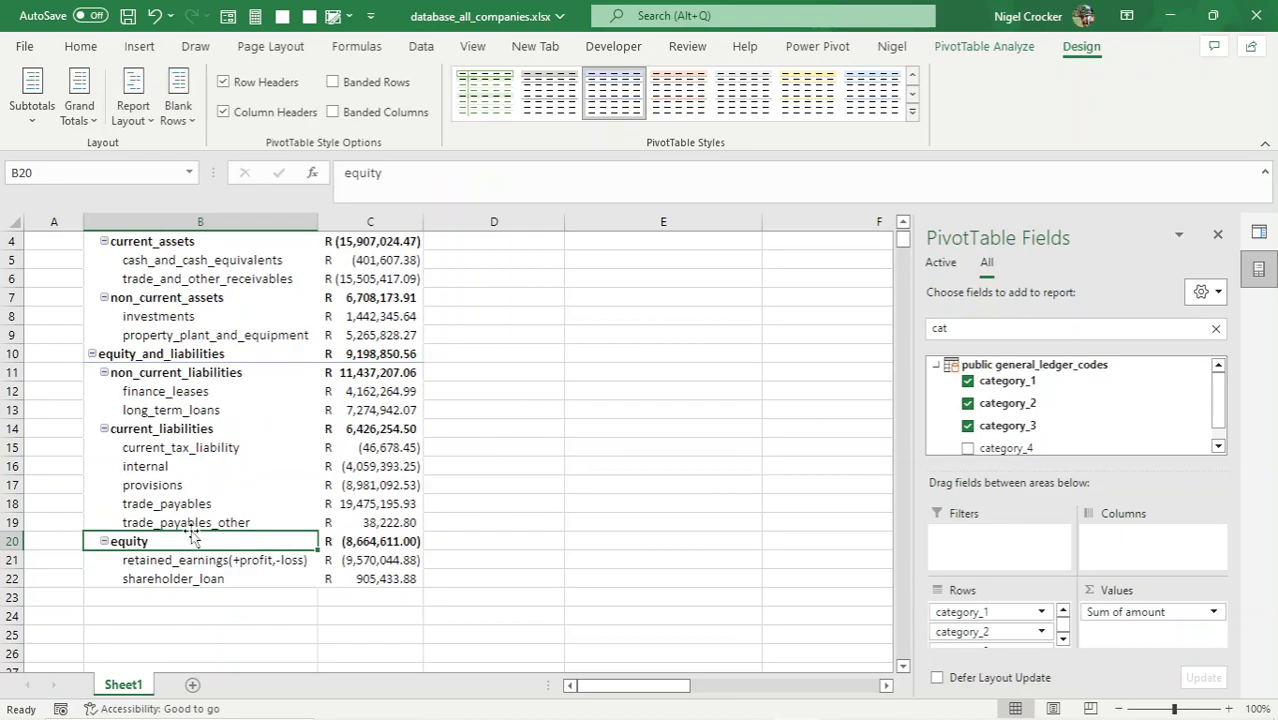
pyautogui.moveTo(207, 537); pyautogui.dragTo(220, 368)
pyautogui.scroll(1, 478, 488)
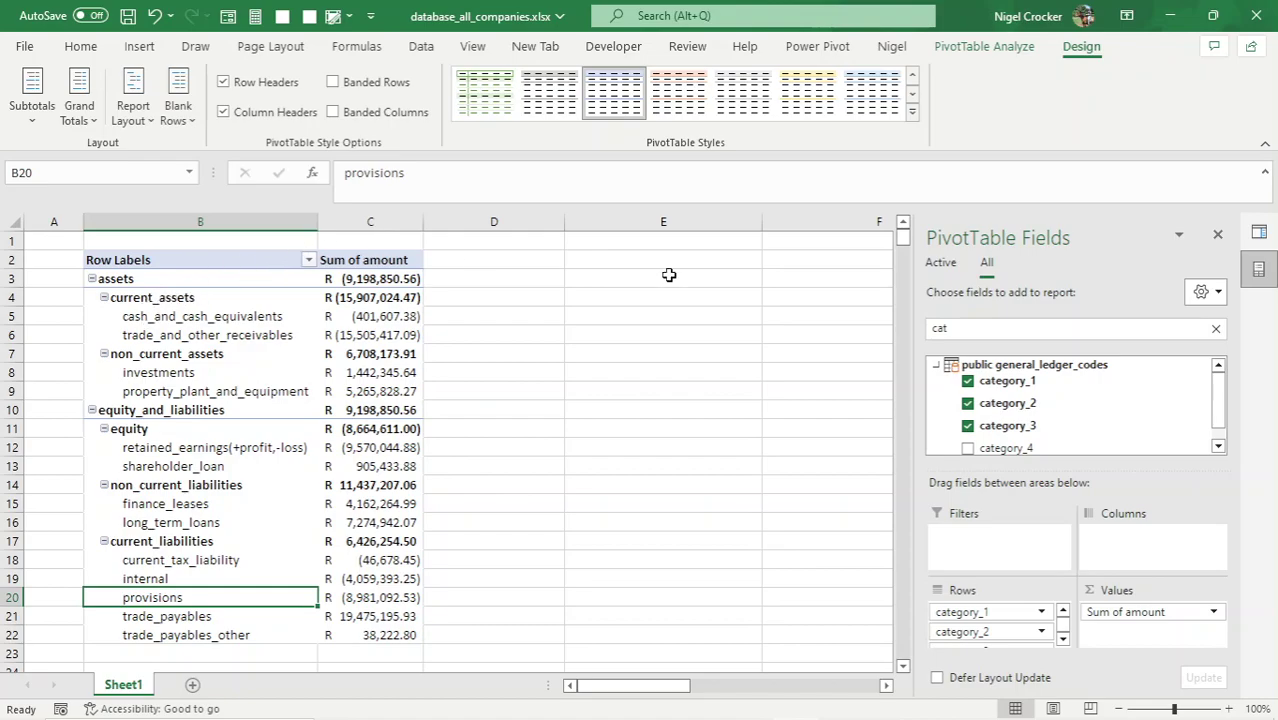
# - Hide the PivotTable's field headers and look over the report
pyautogui.click(984, 46)
pyautogui.click(1165, 117)
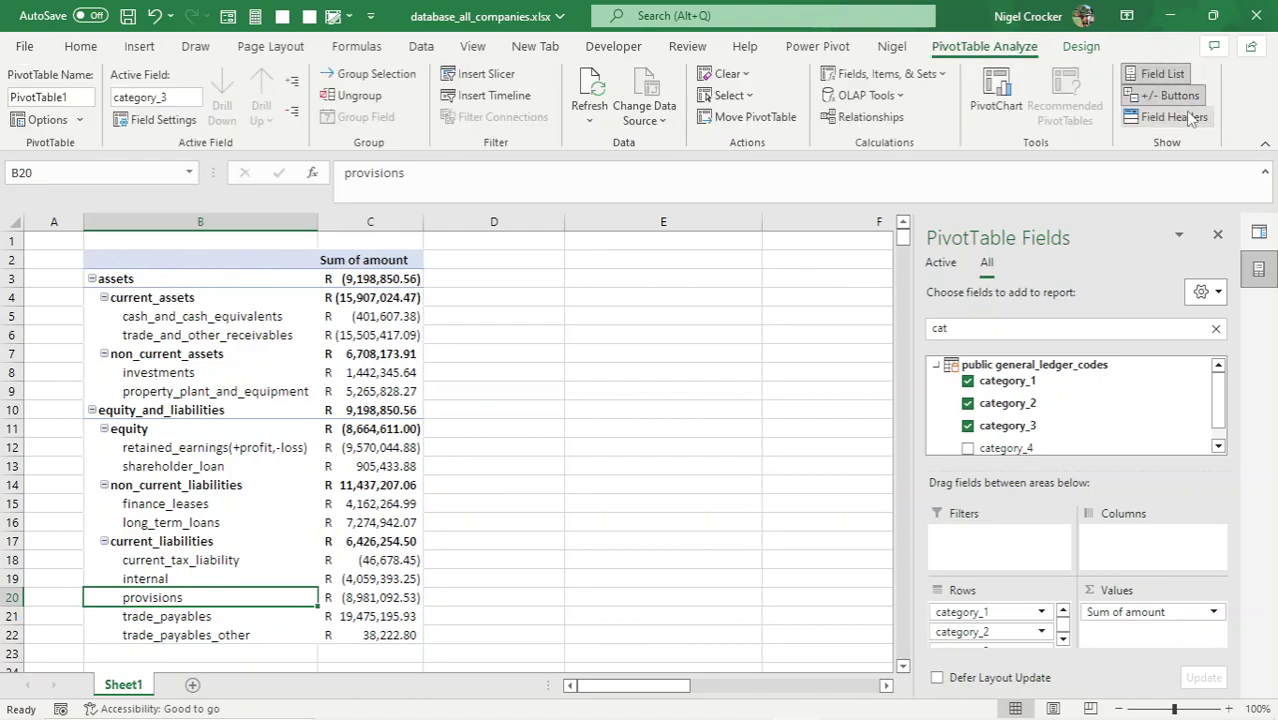
pyautogui.scroll(-2, 309, 428)
pyautogui.scroll(2, 309, 428)
pyautogui.scroll(-2, 309, 428)
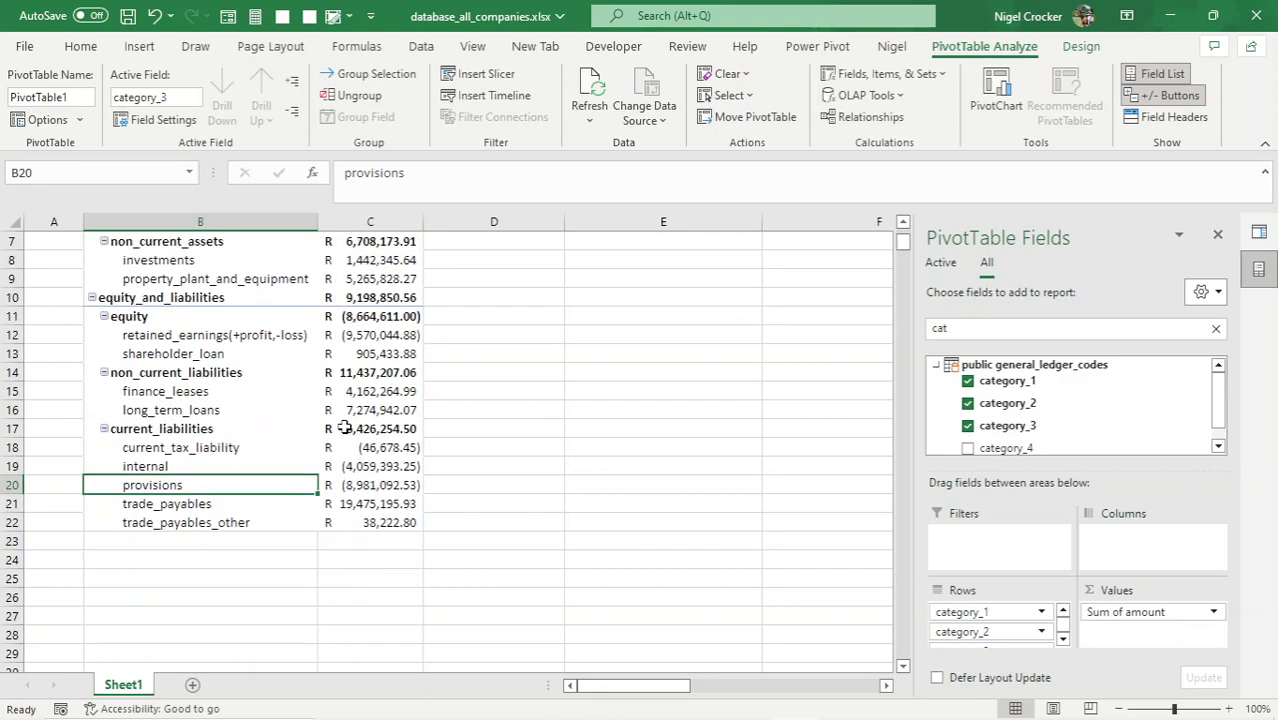
# - Add category_4 as the fourth row field and look through the expanded report
pyautogui.click(967, 448)
pyautogui.scroll(-9, 419, 385)
pyautogui.scroll(6, 428, 425)
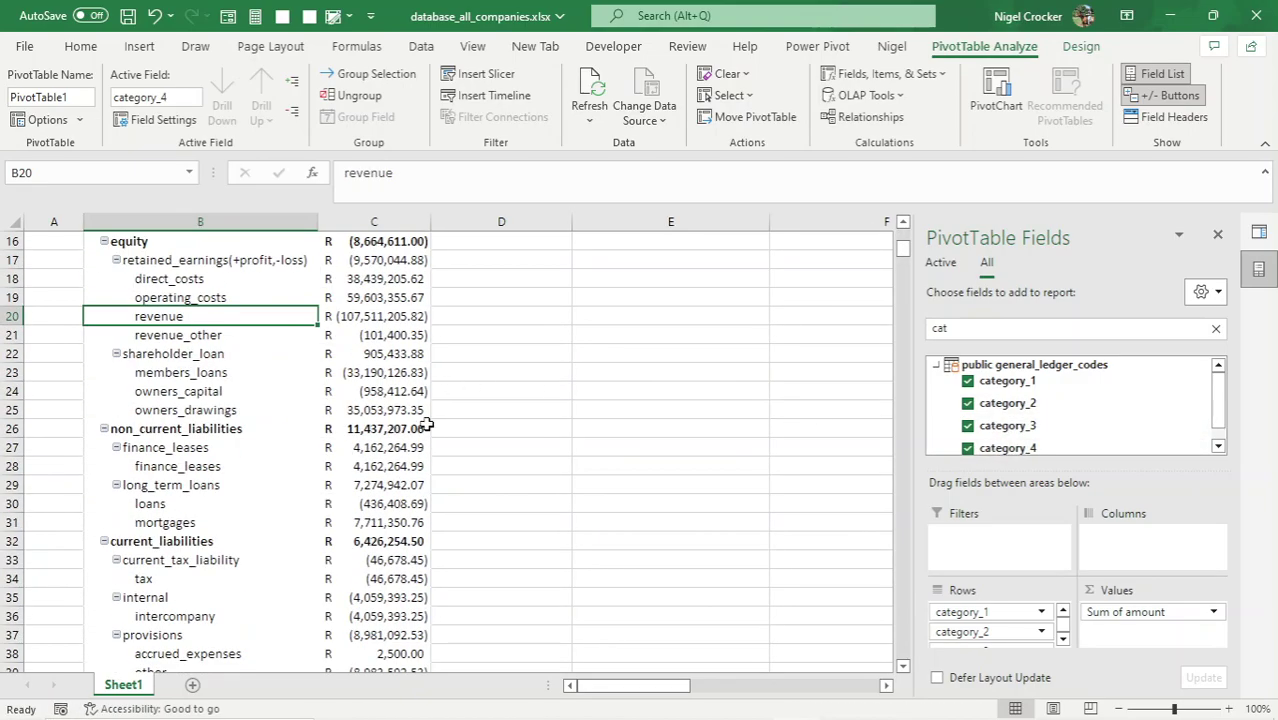
pyautogui.scroll(-1, 1150, 420)
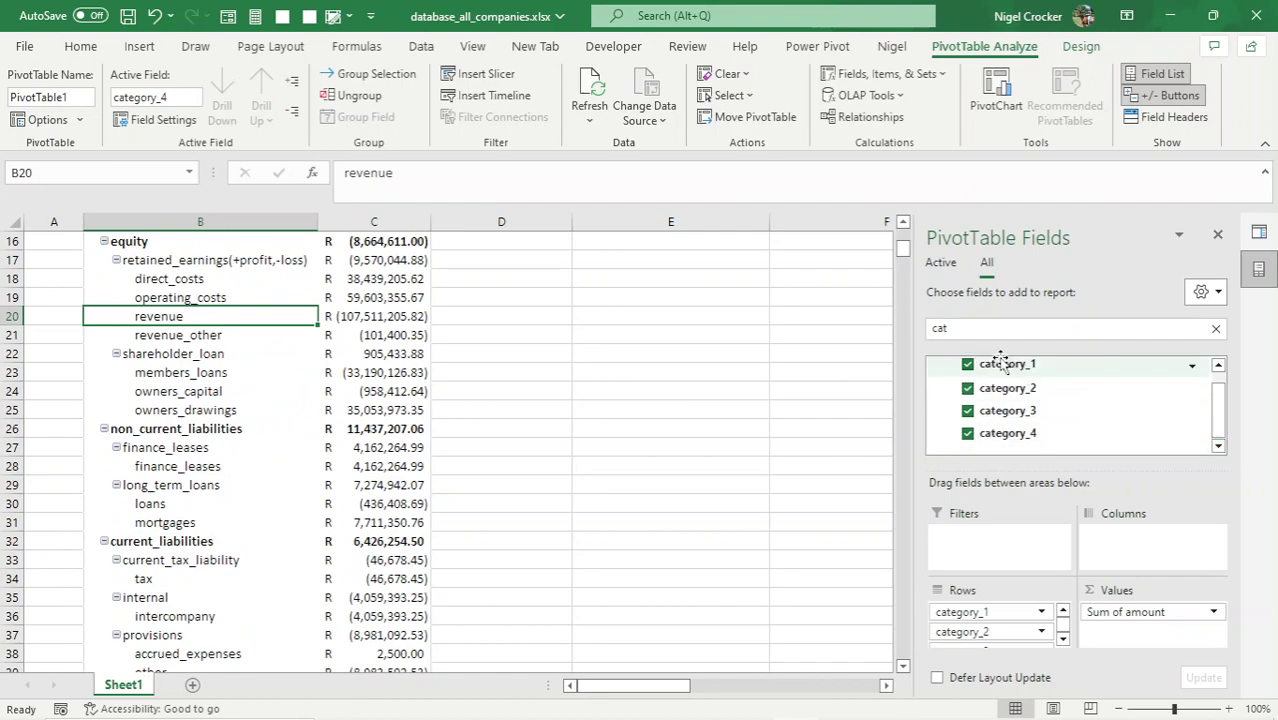
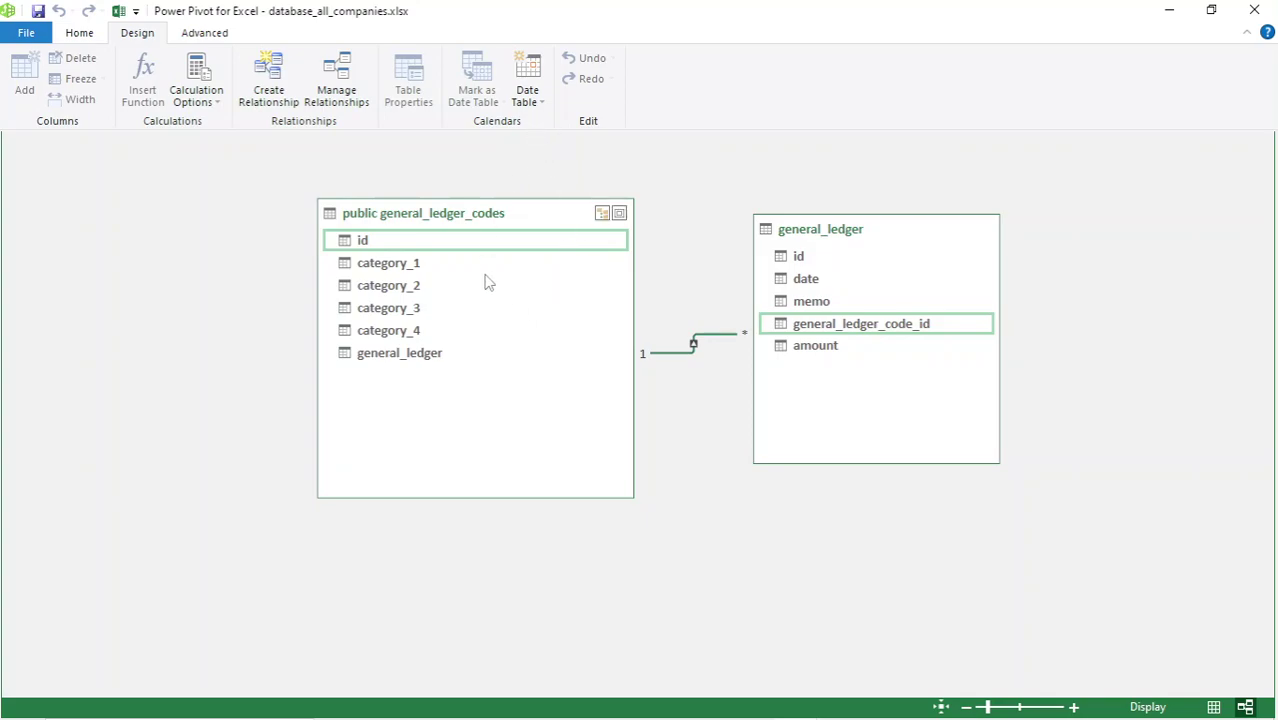
# - Create a new Calendar date table in the Data Model and relate the general_ledger date column to its Date column
pyautogui.click(536, 104)
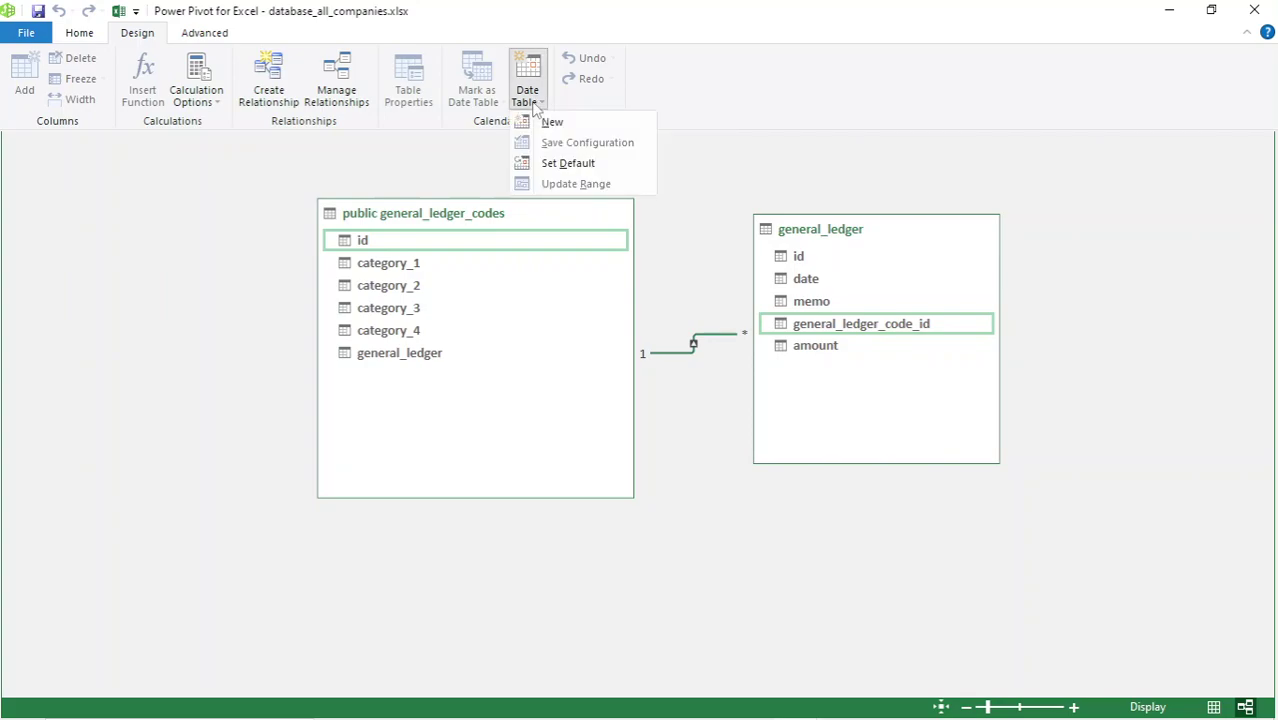
pyautogui.click(550, 122)
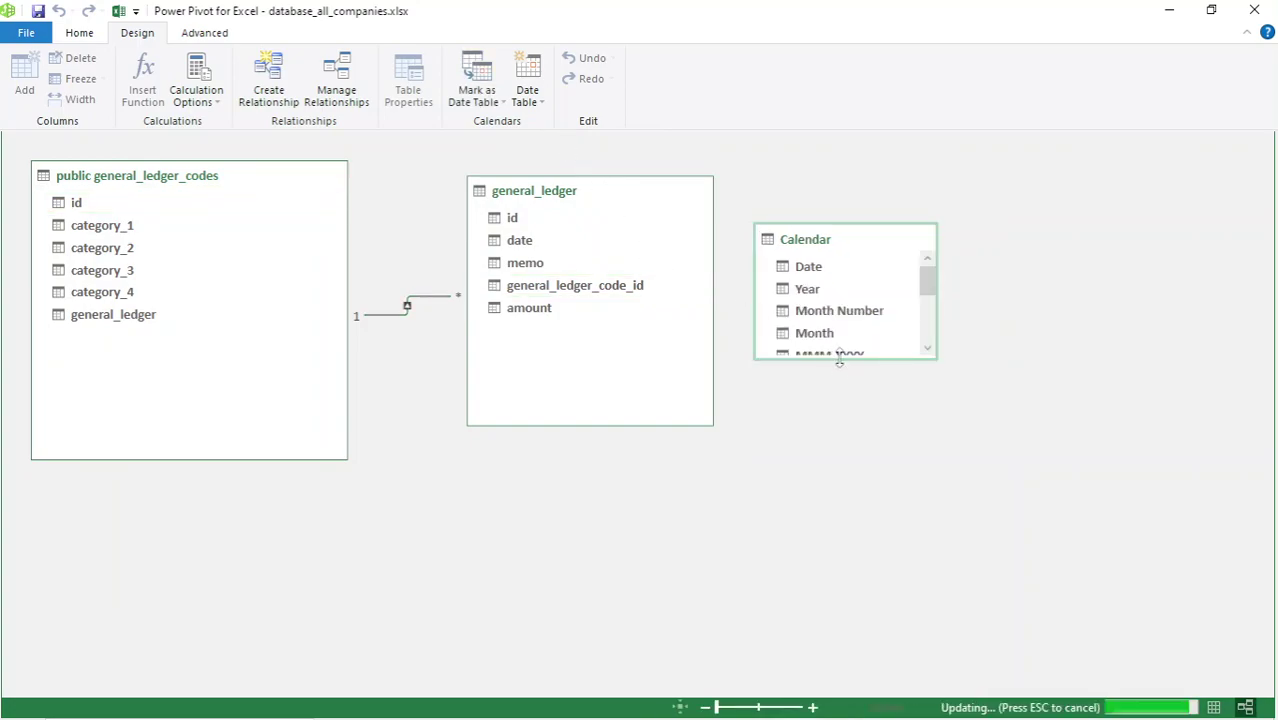
pyautogui.moveTo(839, 362); pyautogui.dragTo(842, 537)
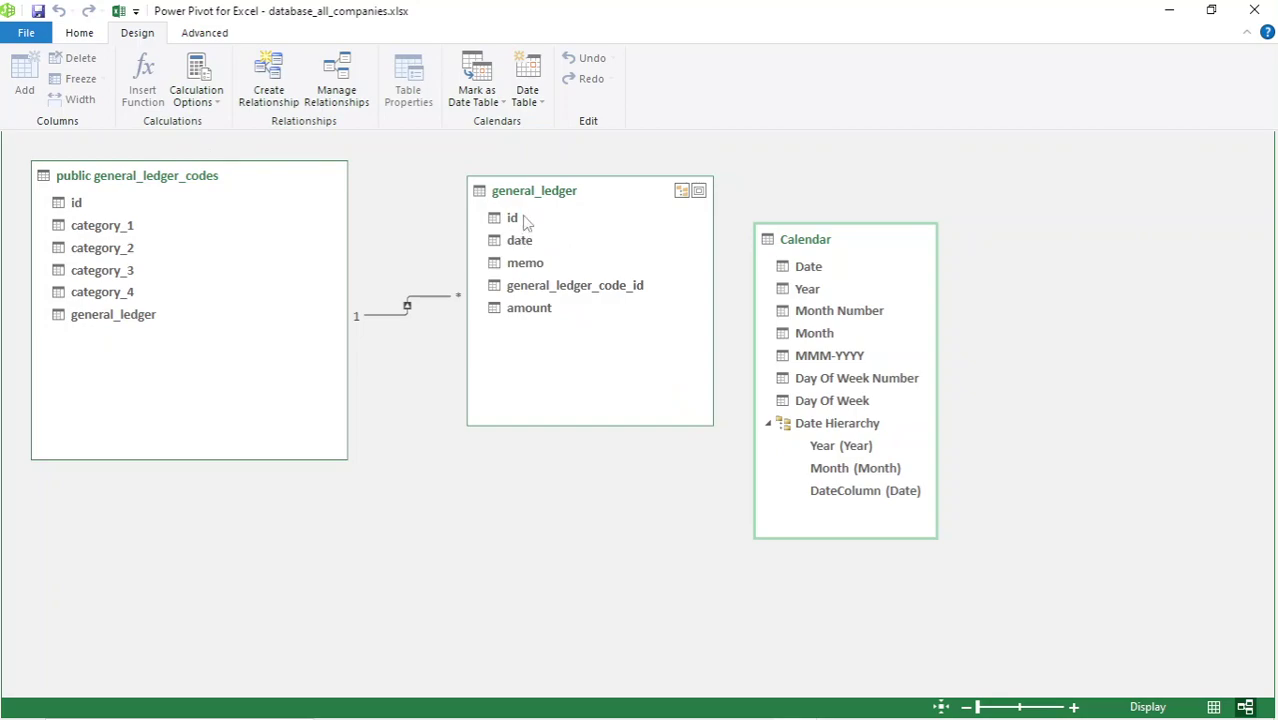
pyautogui.moveTo(530, 247); pyautogui.dragTo(808, 272)
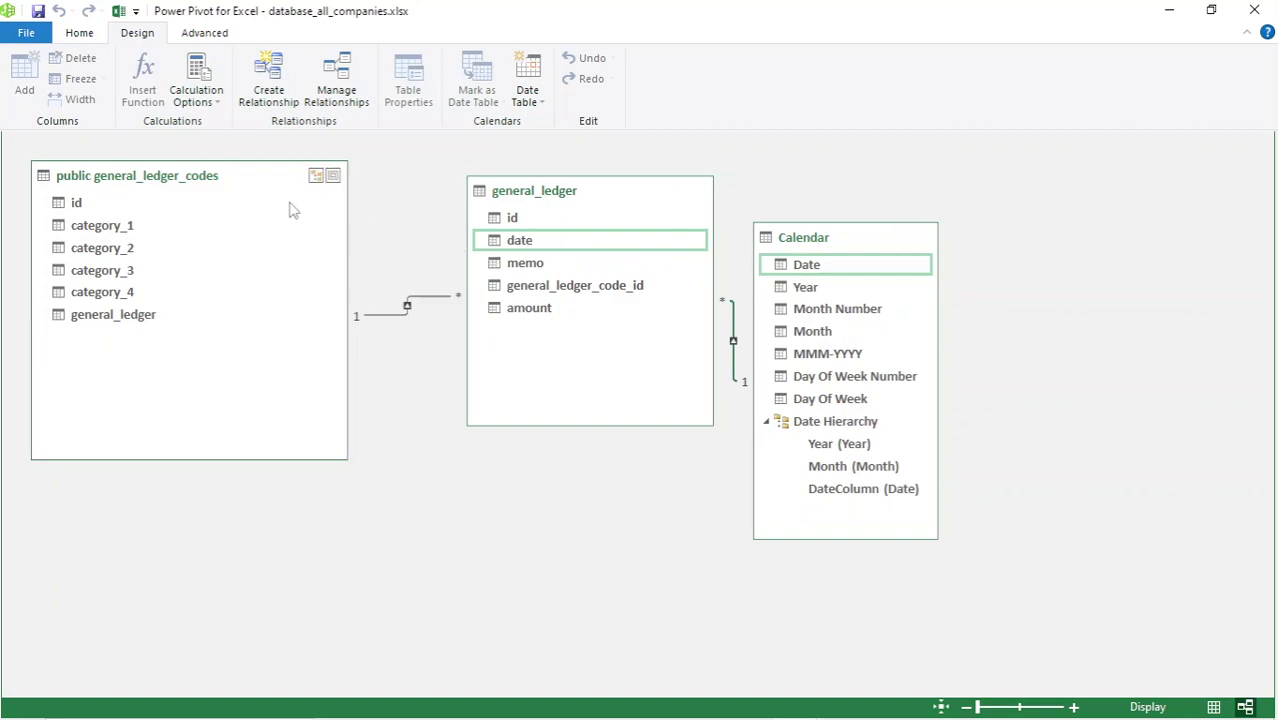
# - Review the data of the general_ledger, public general_ledger_codes and Calendar tables in Data View
pyautogui.click(88, 33)
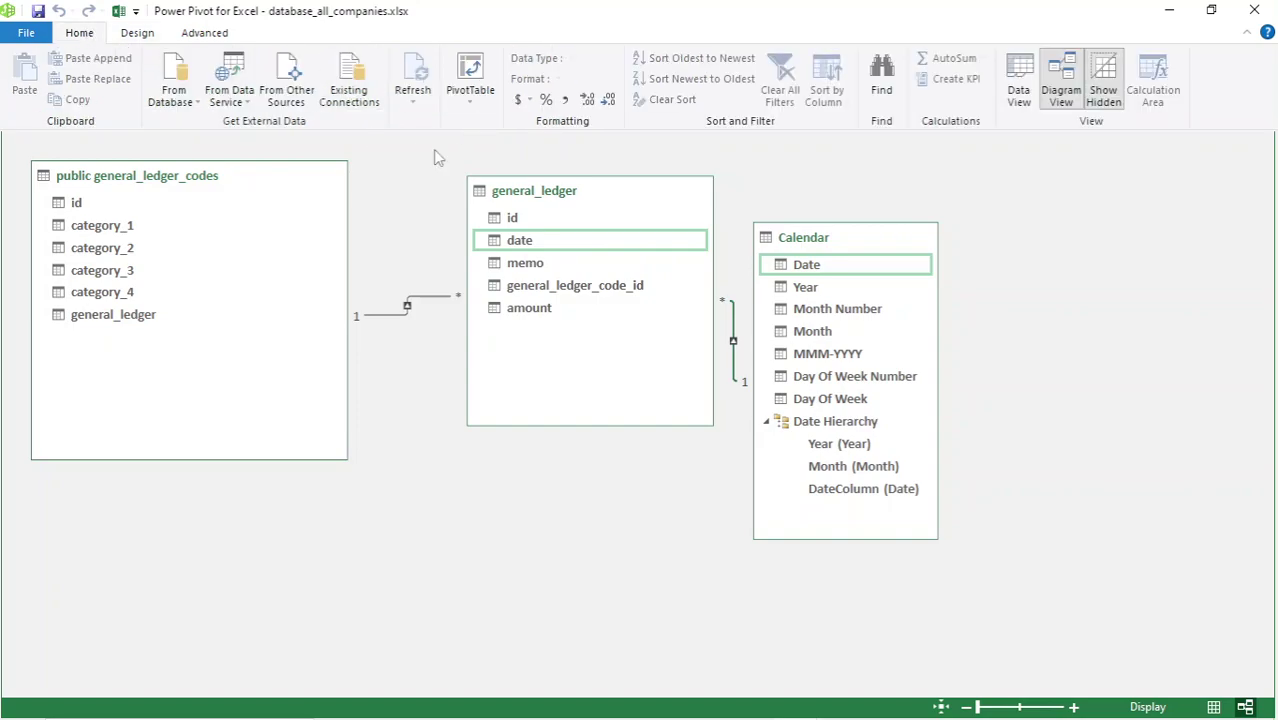
pyautogui.click(1019, 88)
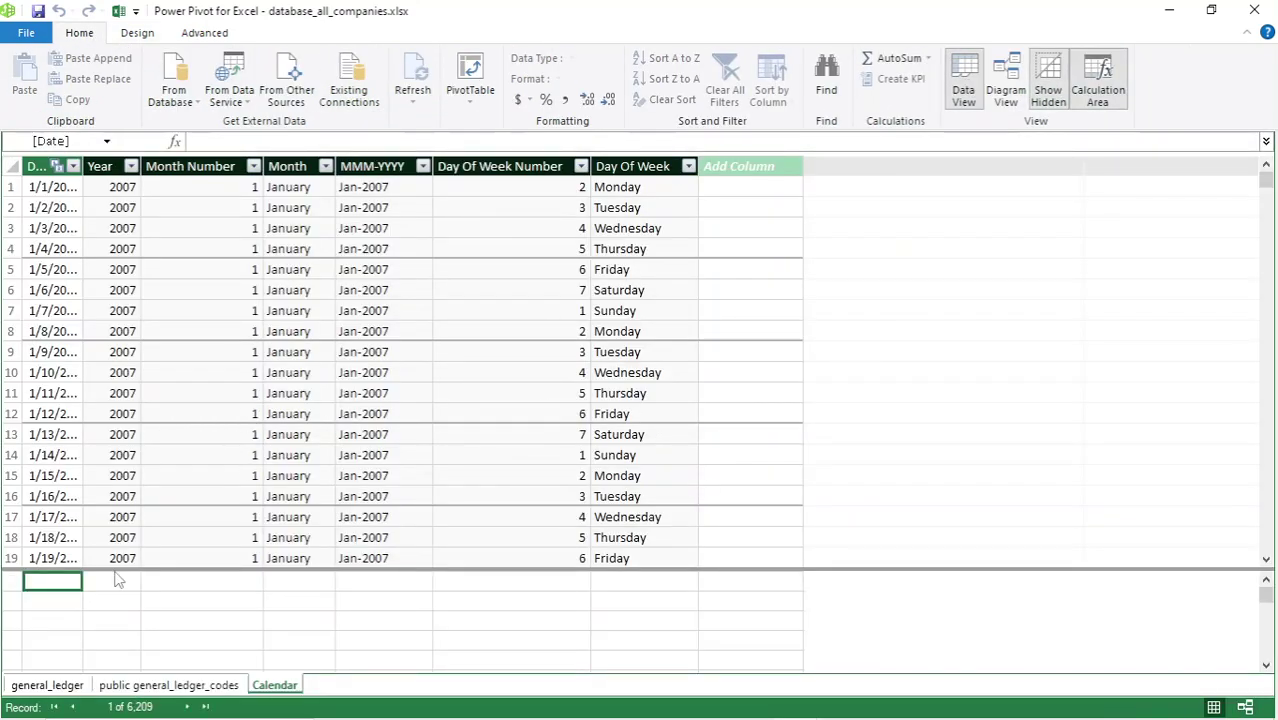
pyautogui.click(47, 685)
pyautogui.click(150, 686)
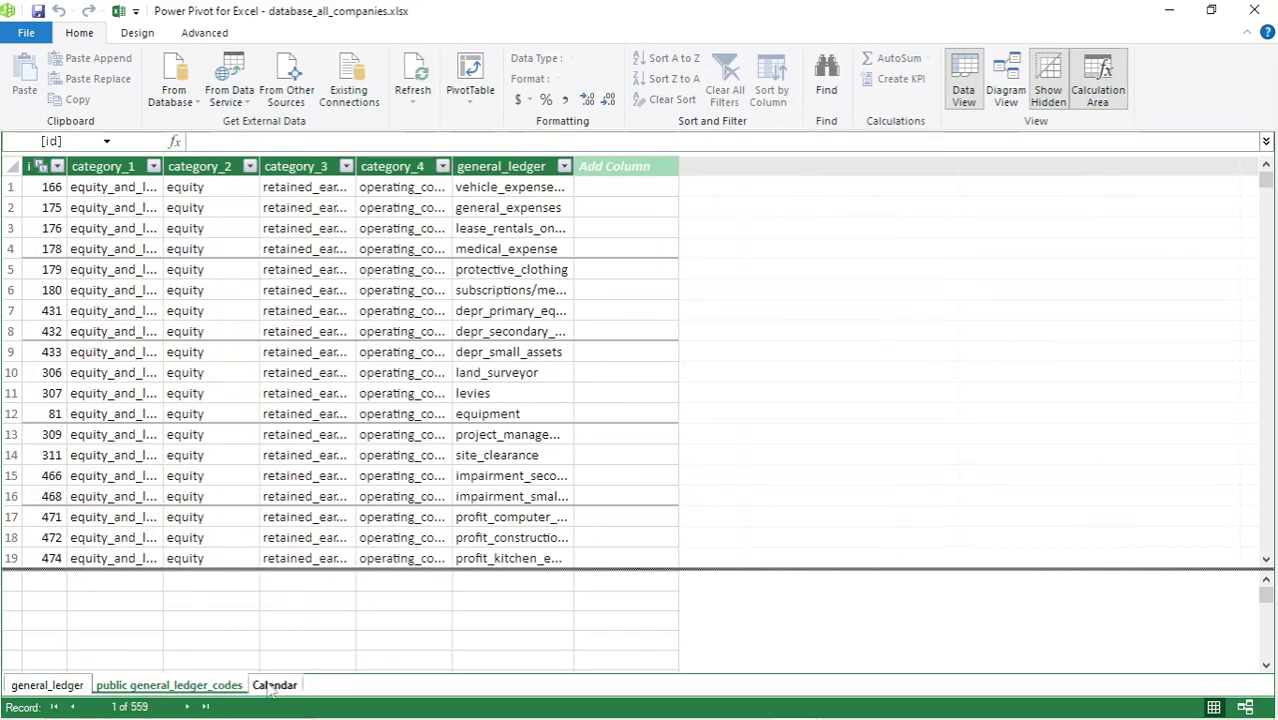
pyautogui.click(274, 686)
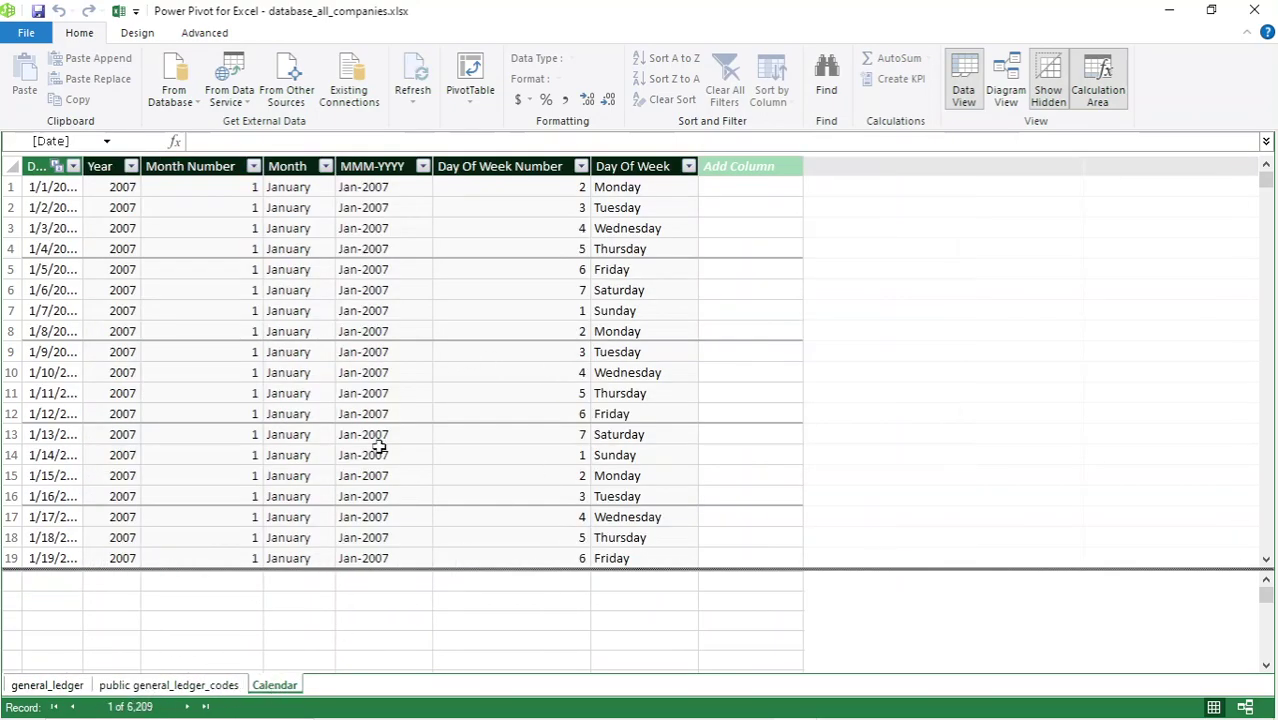
# - Rearrange the relationship diagram, moving public general_ledger_codes closer to general_ledger and Calendar farther away from it
pyautogui.click(1006, 62)
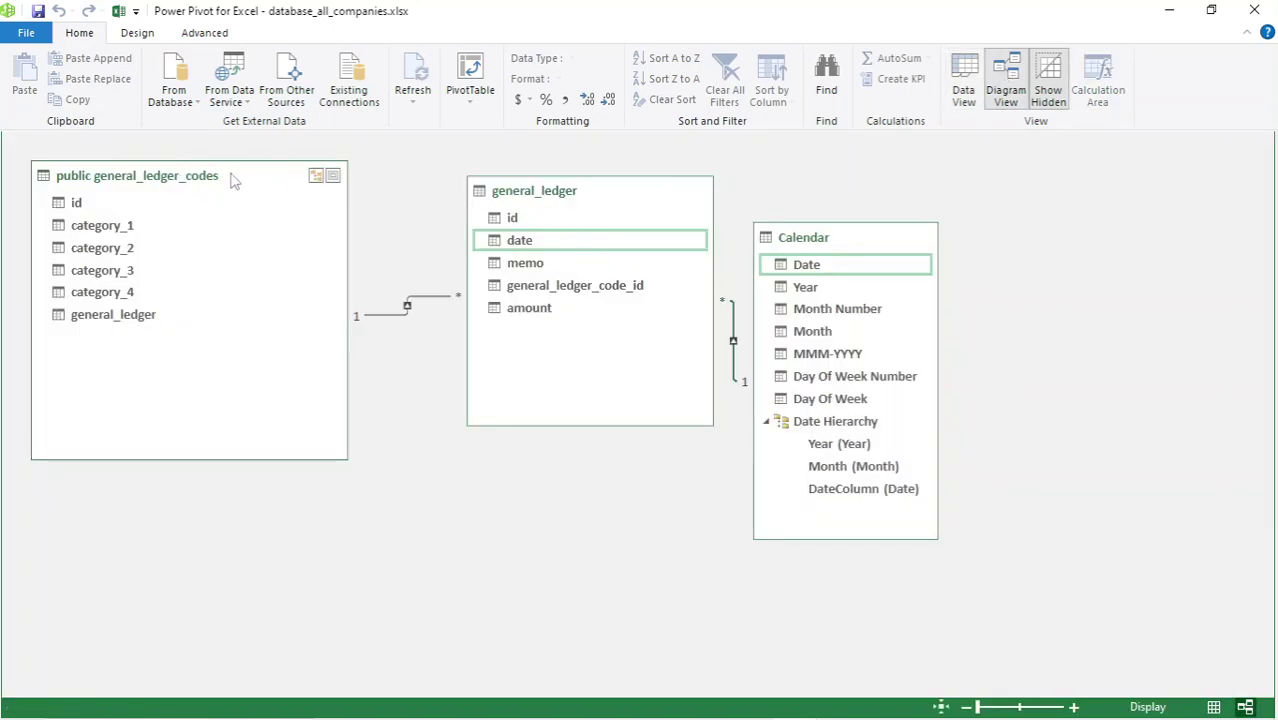
pyautogui.moveTo(233, 178); pyautogui.dragTo(271, 176)
pyautogui.moveTo(863, 238); pyautogui.dragTo(985, 202)
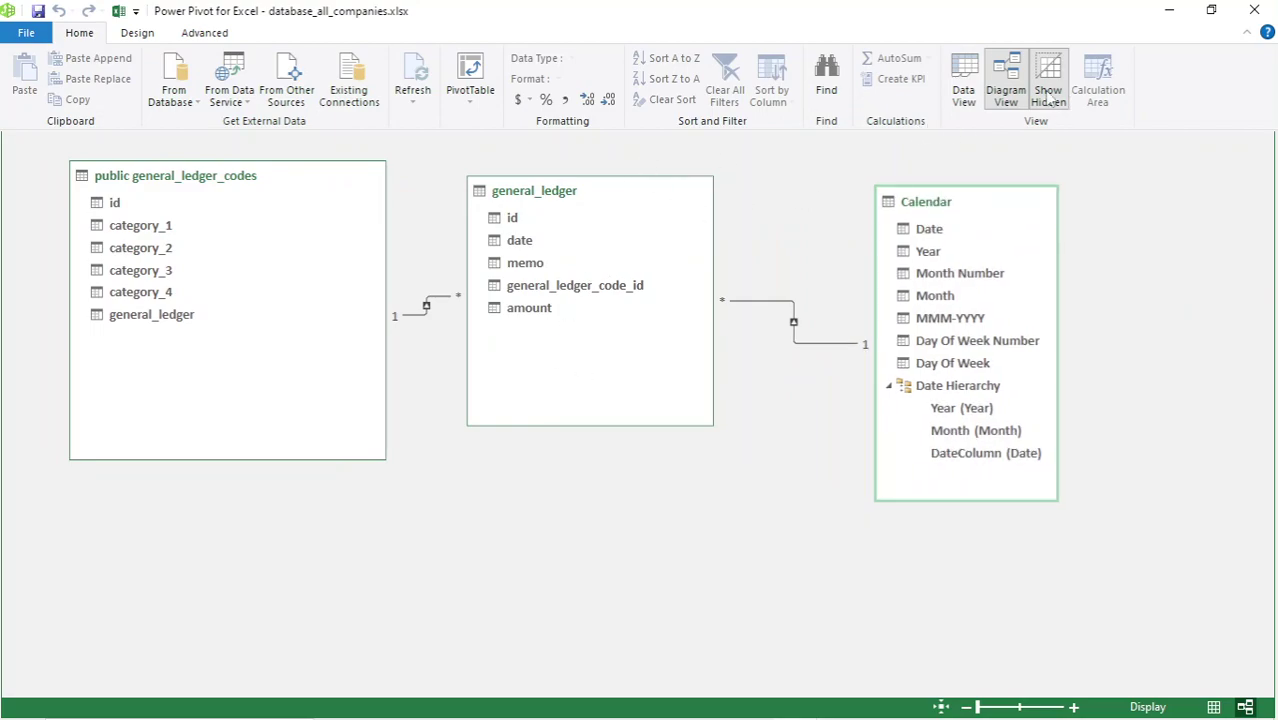
# - Add a calculated column to the Calendar table with the formula =IF('Calendar'[Month Number]<3,'Calendar'[Year],'Calendar'[Year]+1)
pyautogui.click(964, 80)
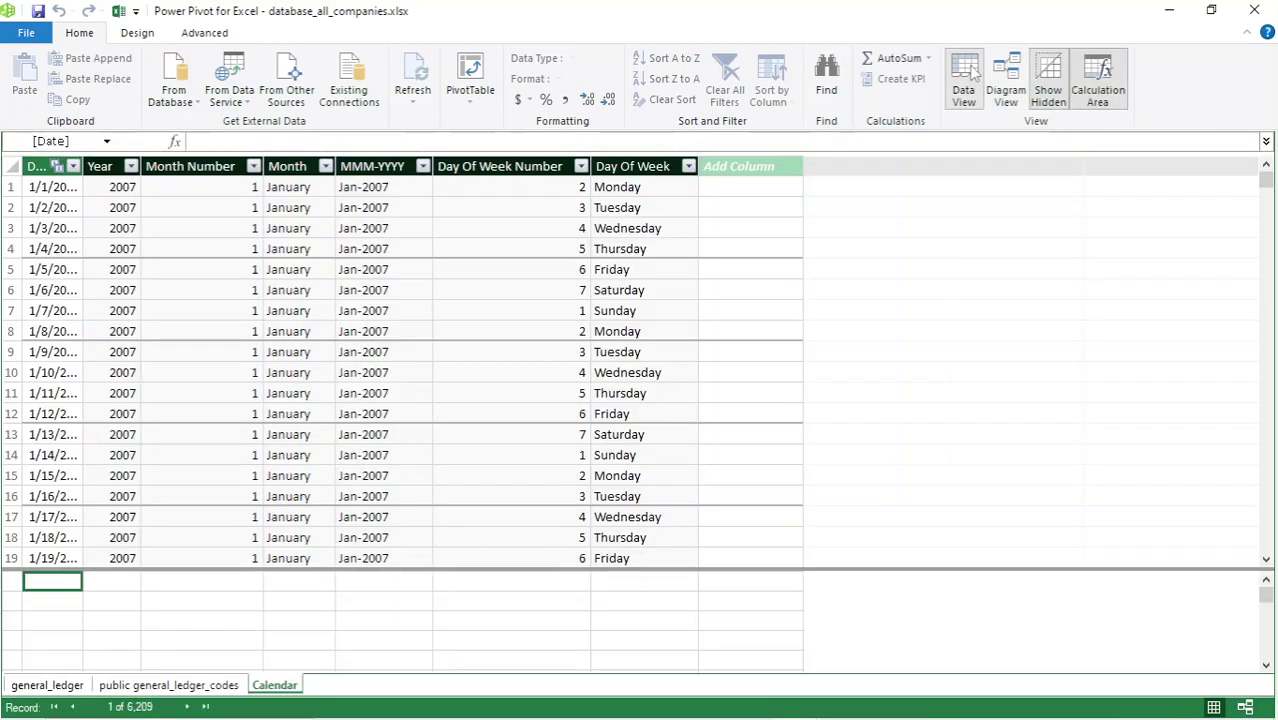
pyautogui.click(729, 188)
pyautogui.click(273, 141)
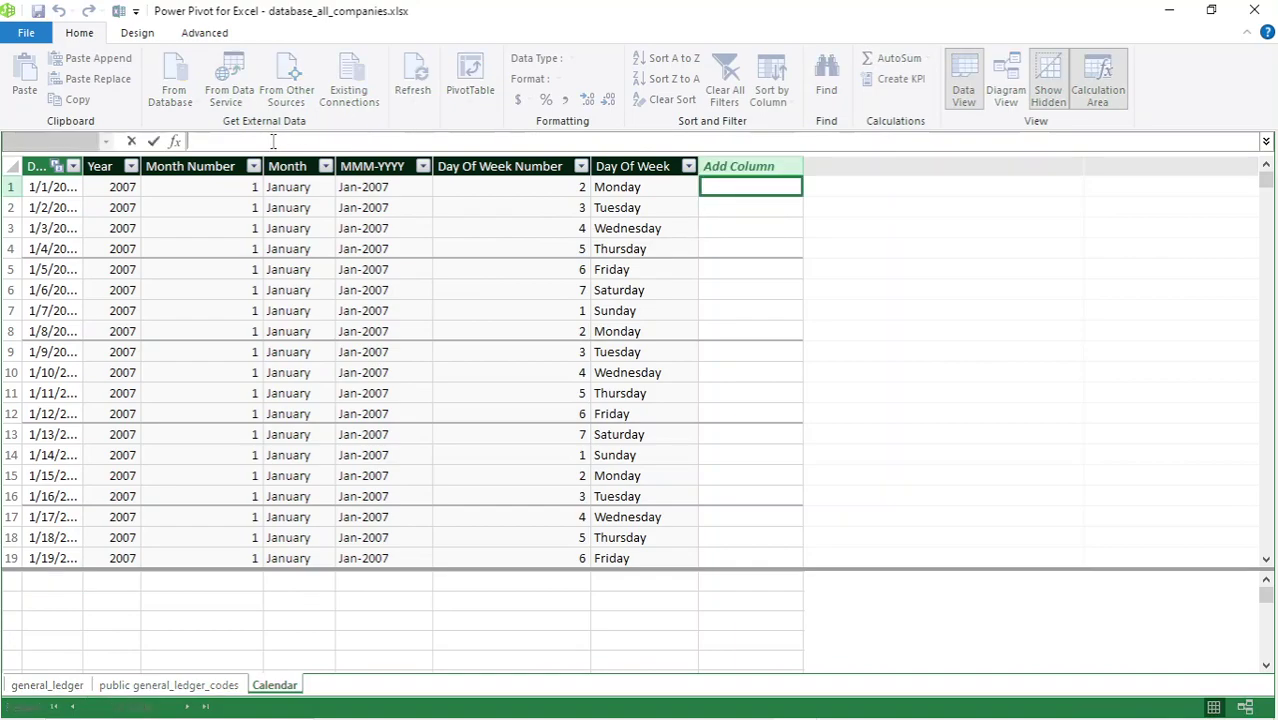
pyautogui.write('=if')
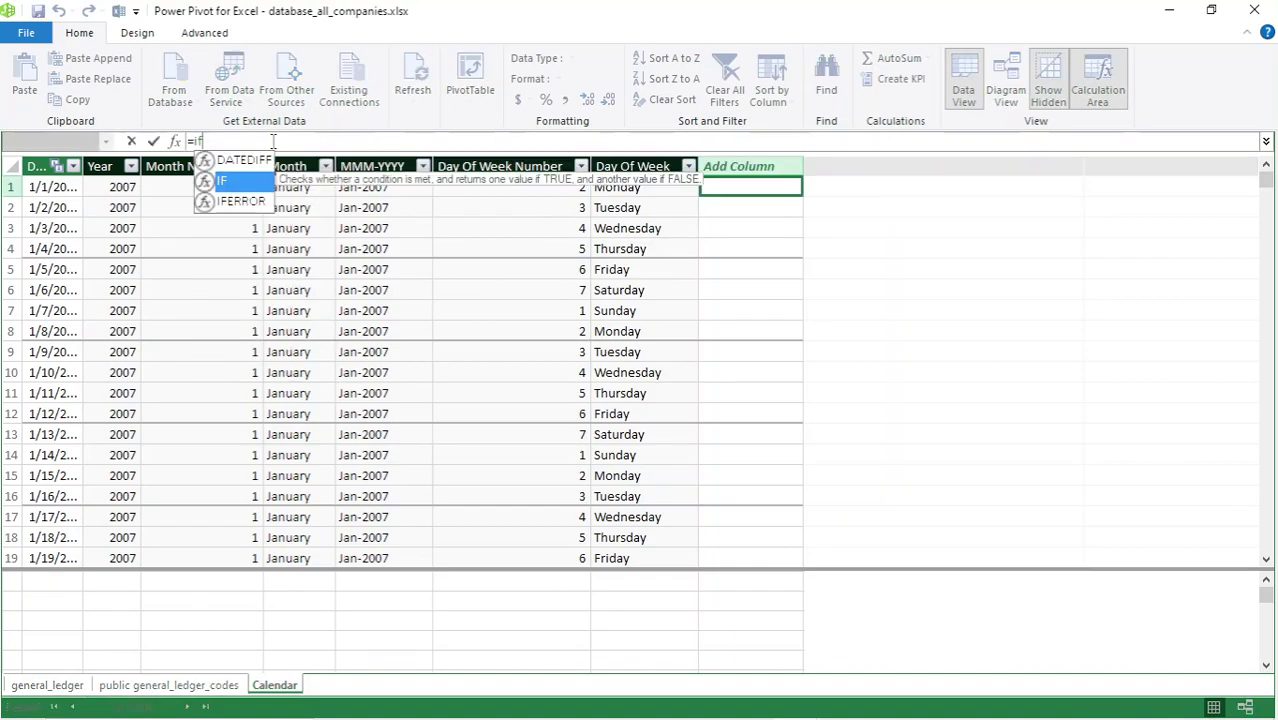
pyautogui.doubleClick(228, 184)
pyautogui.write('cal')
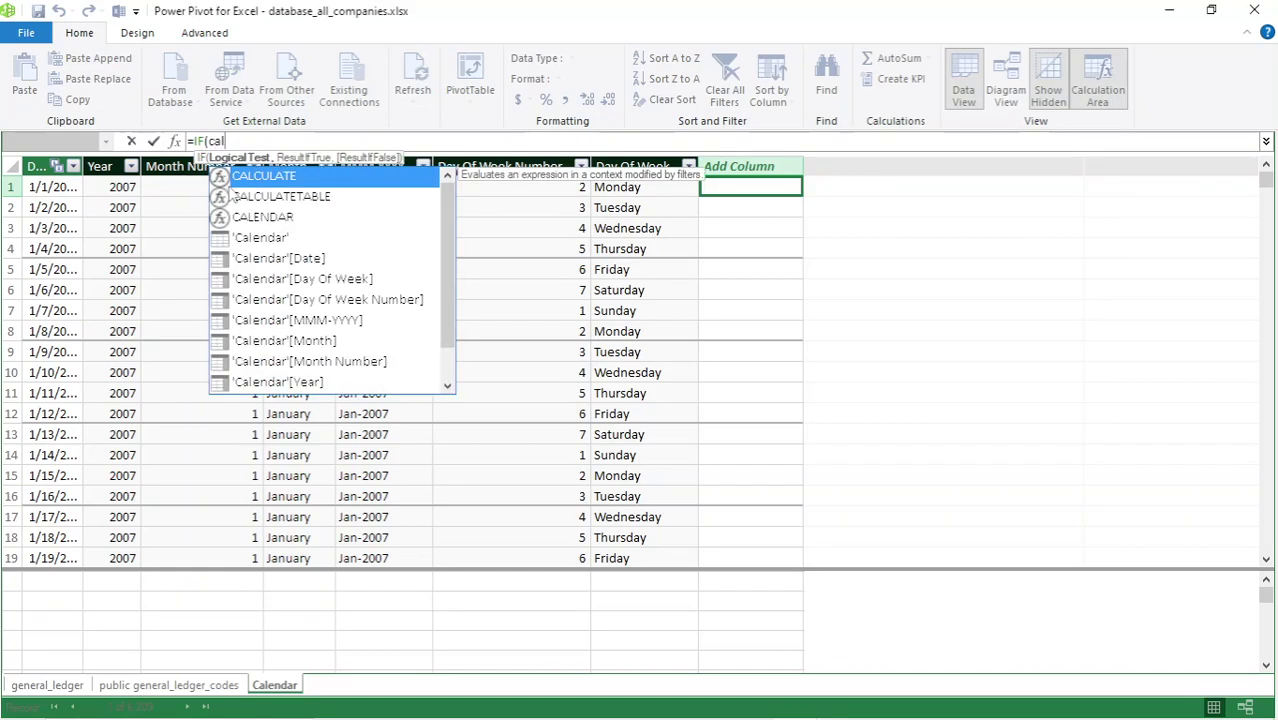
pyautogui.click(316, 365)
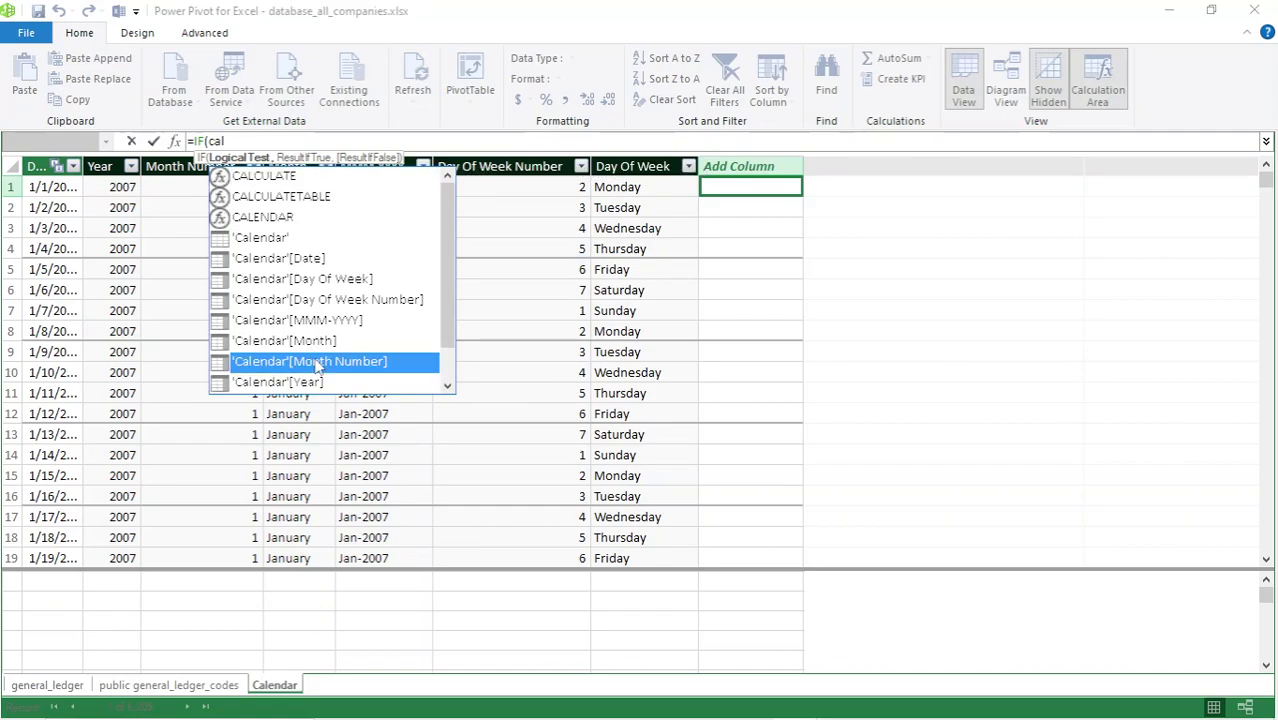
pyautogui.doubleClick(316, 365)
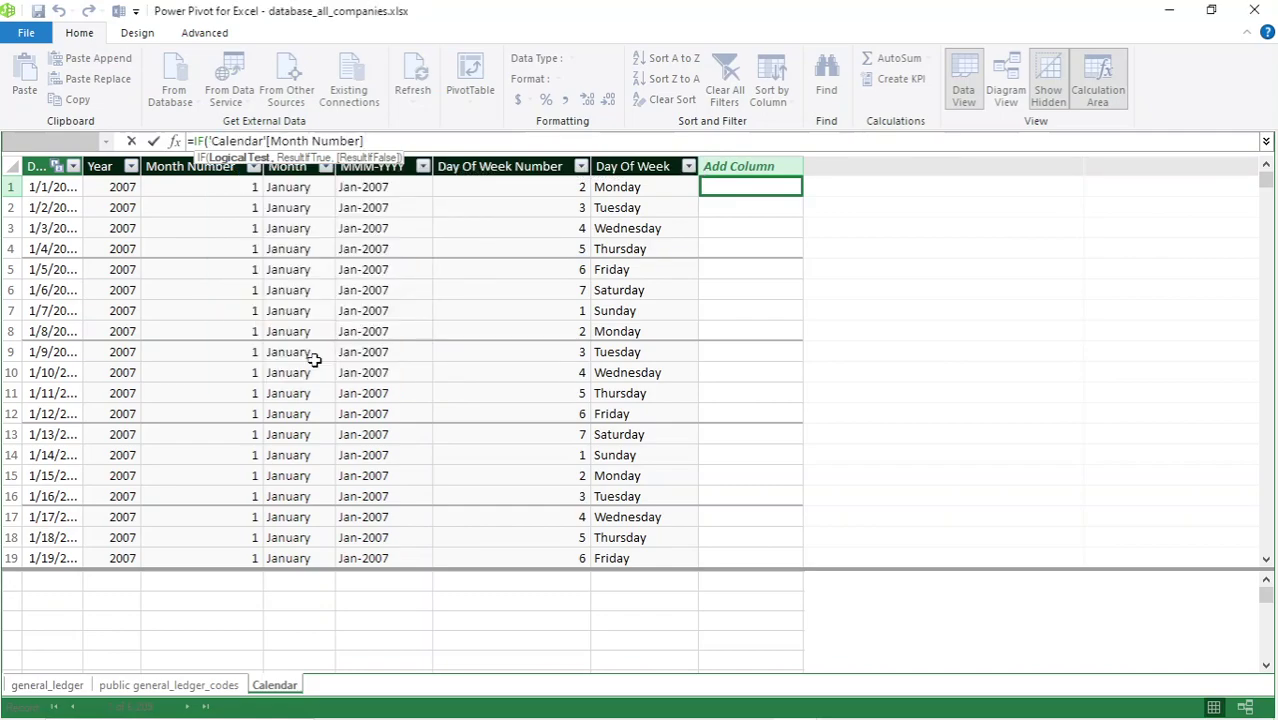
pyautogui.write('<3,cla')
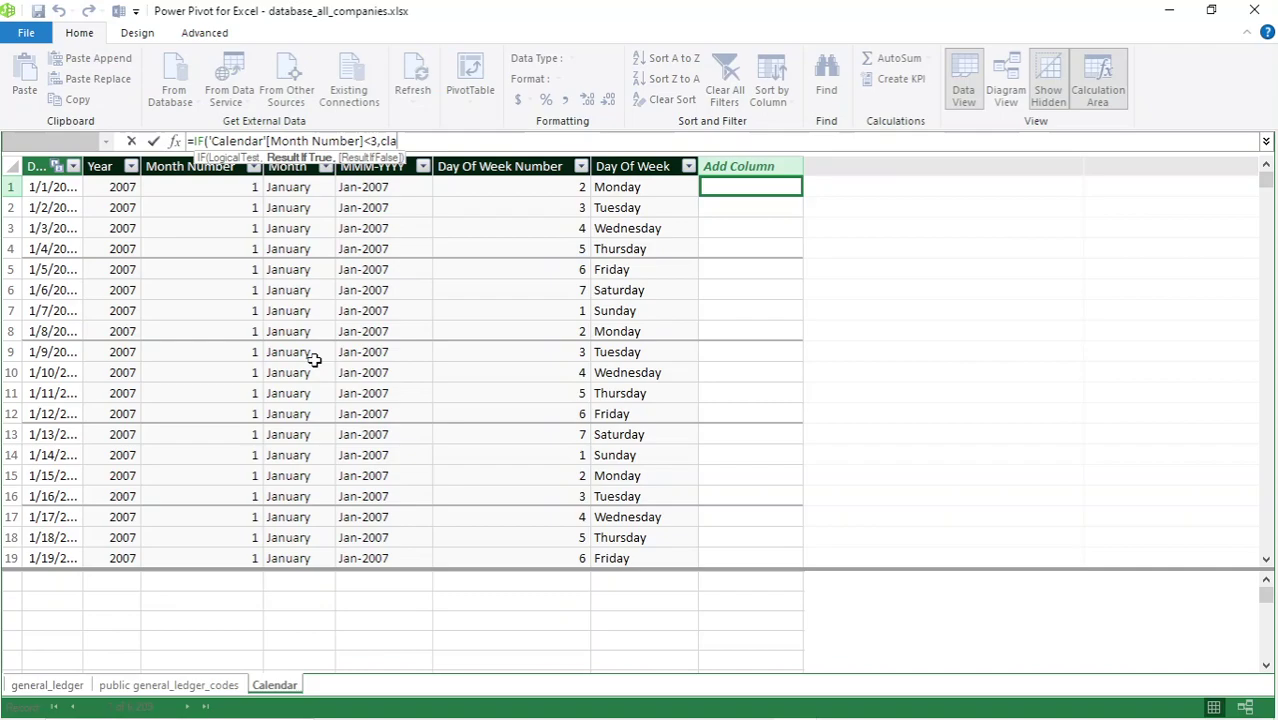
pyautogui.press('BackSpace')
pyautogui.press('BackSpace')
pyautogui.write('al')
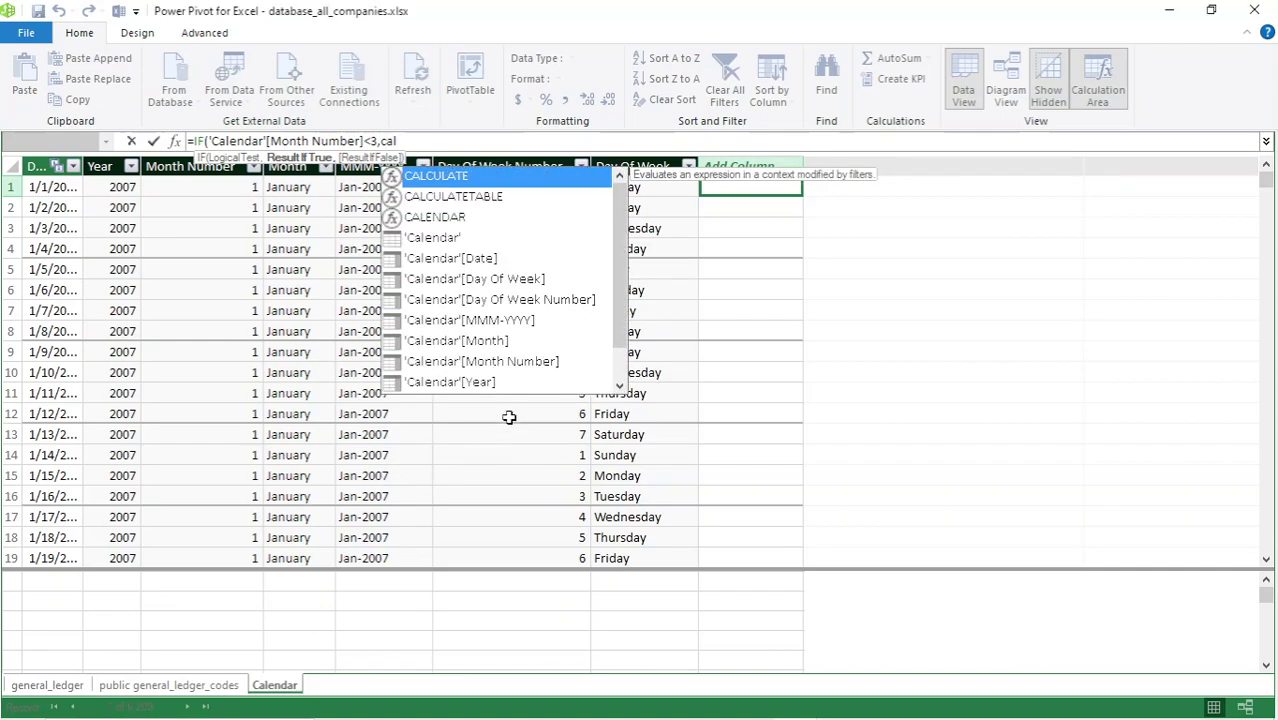
pyautogui.write('en')
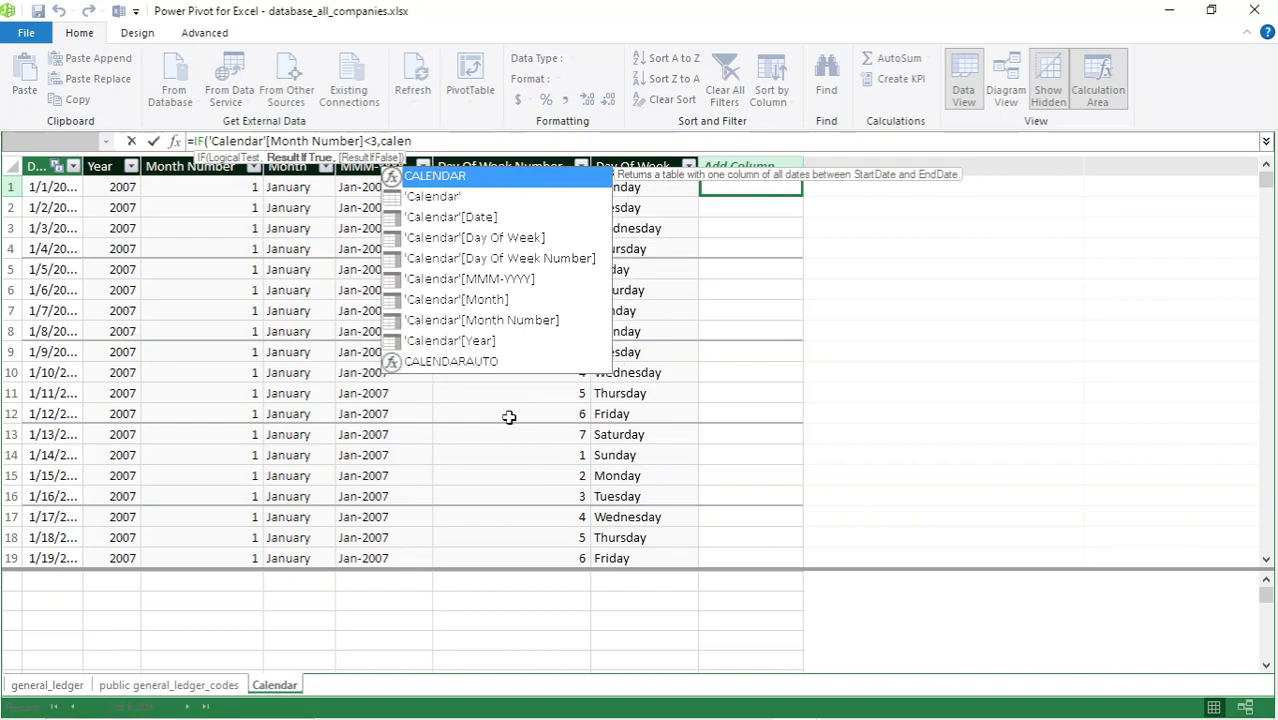
pyautogui.doubleClick(465, 340)
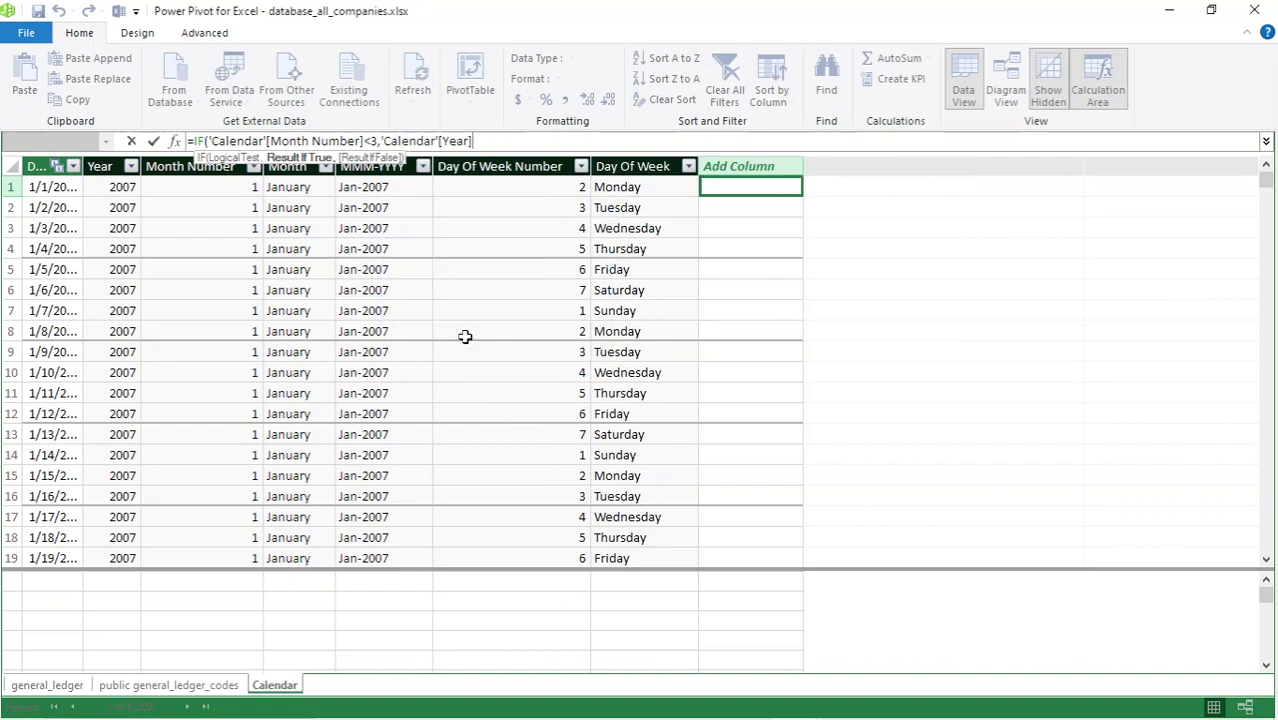
pyautogui.write(',calen')
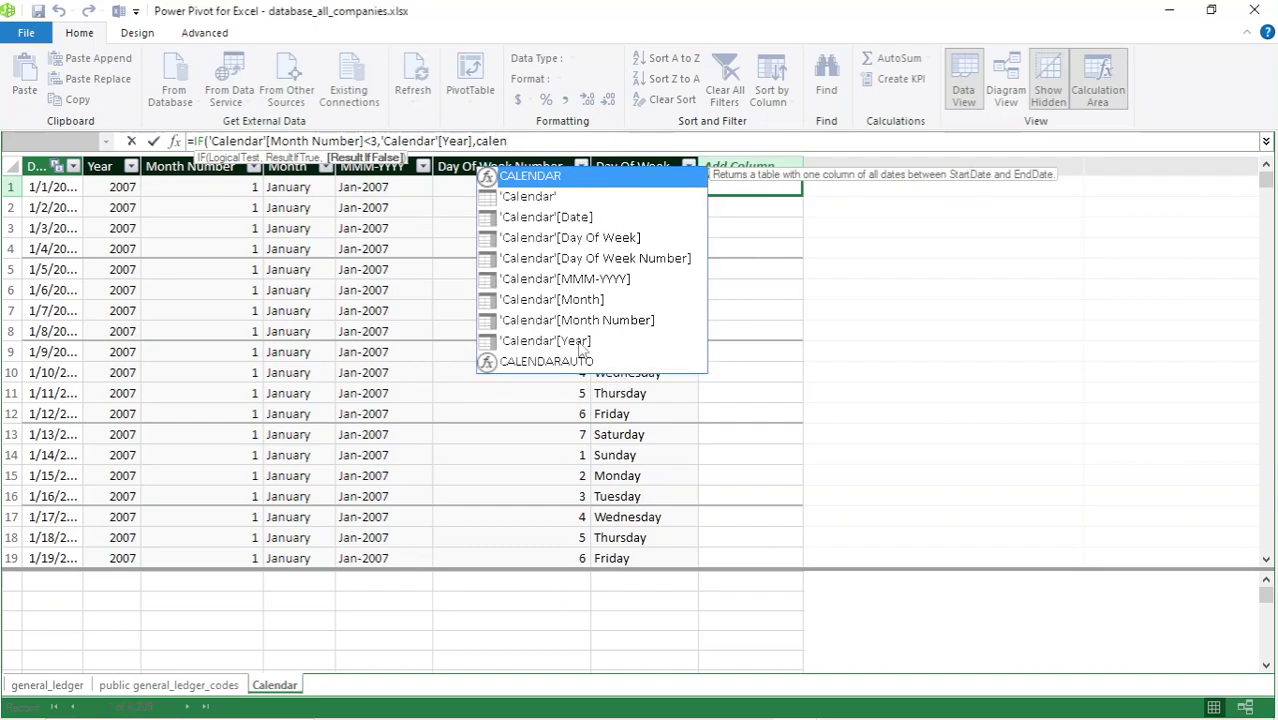
pyautogui.doubleClick(545, 341)
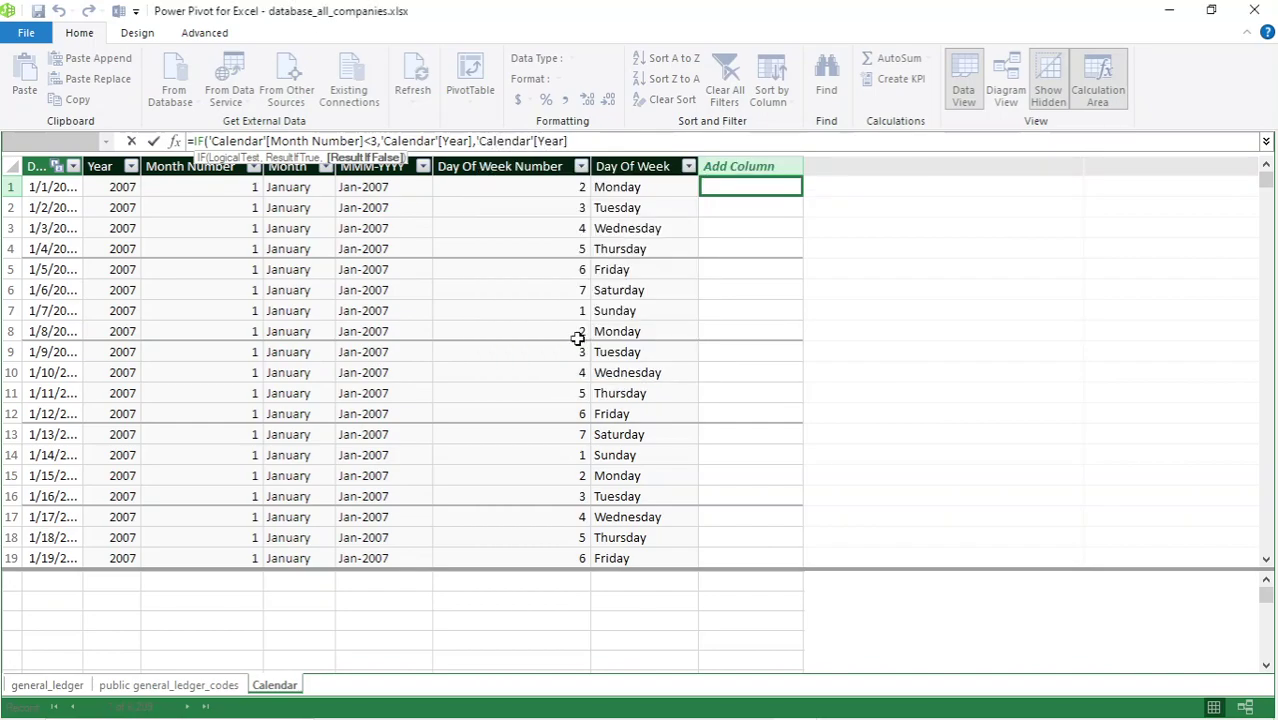
pyautogui.write('+1)')
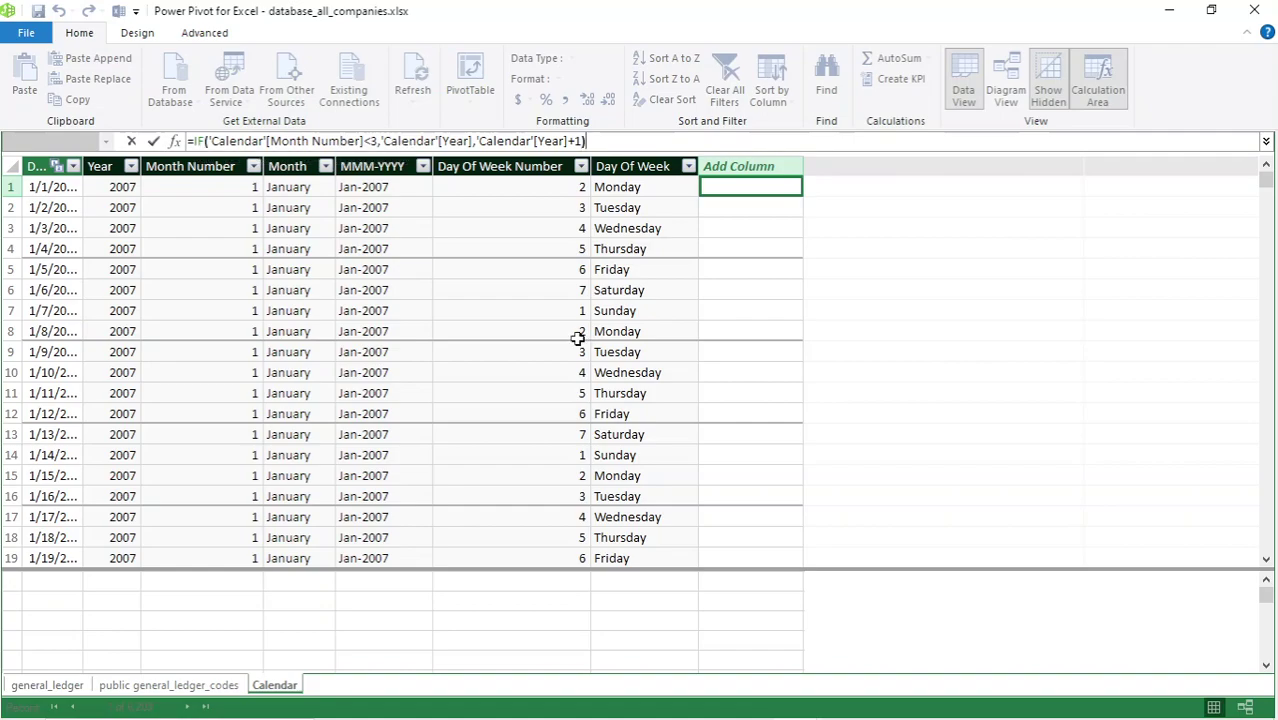
pyautogui.press('Return')
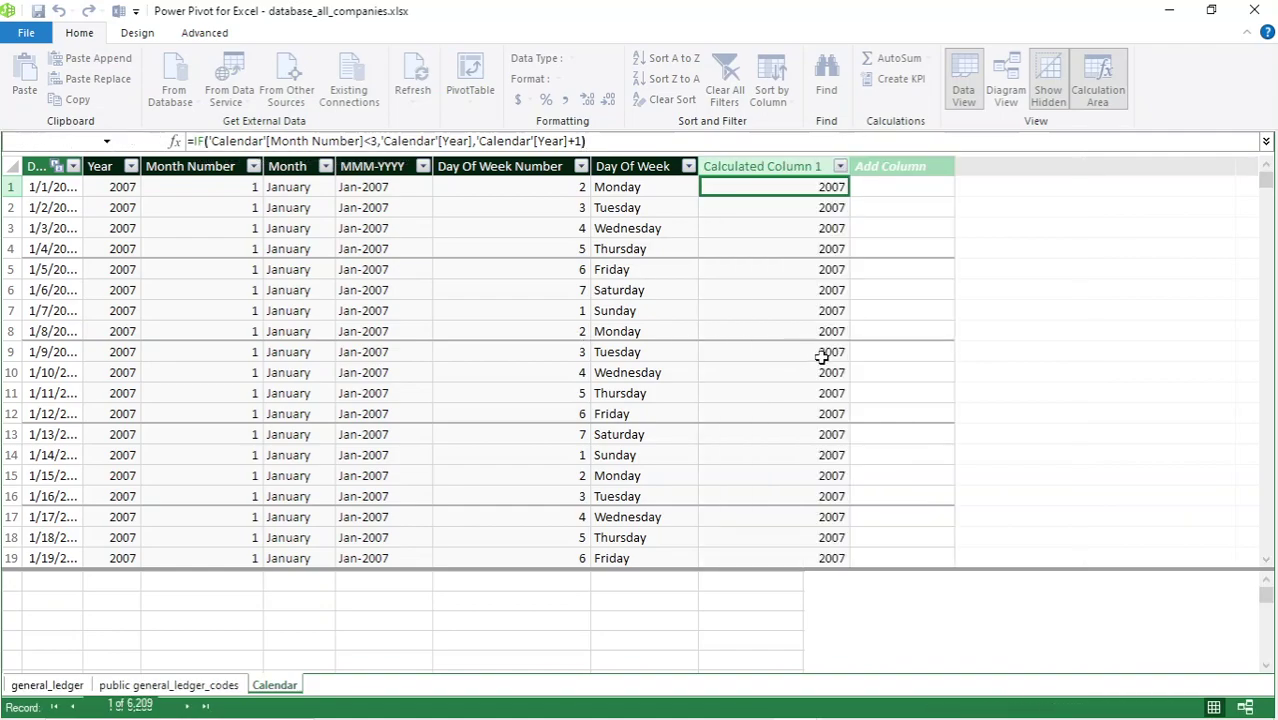
# - Check the new calculated column's year values against the month numbers across the January, February and March rows
pyautogui.scroll(-3, 310, 434)
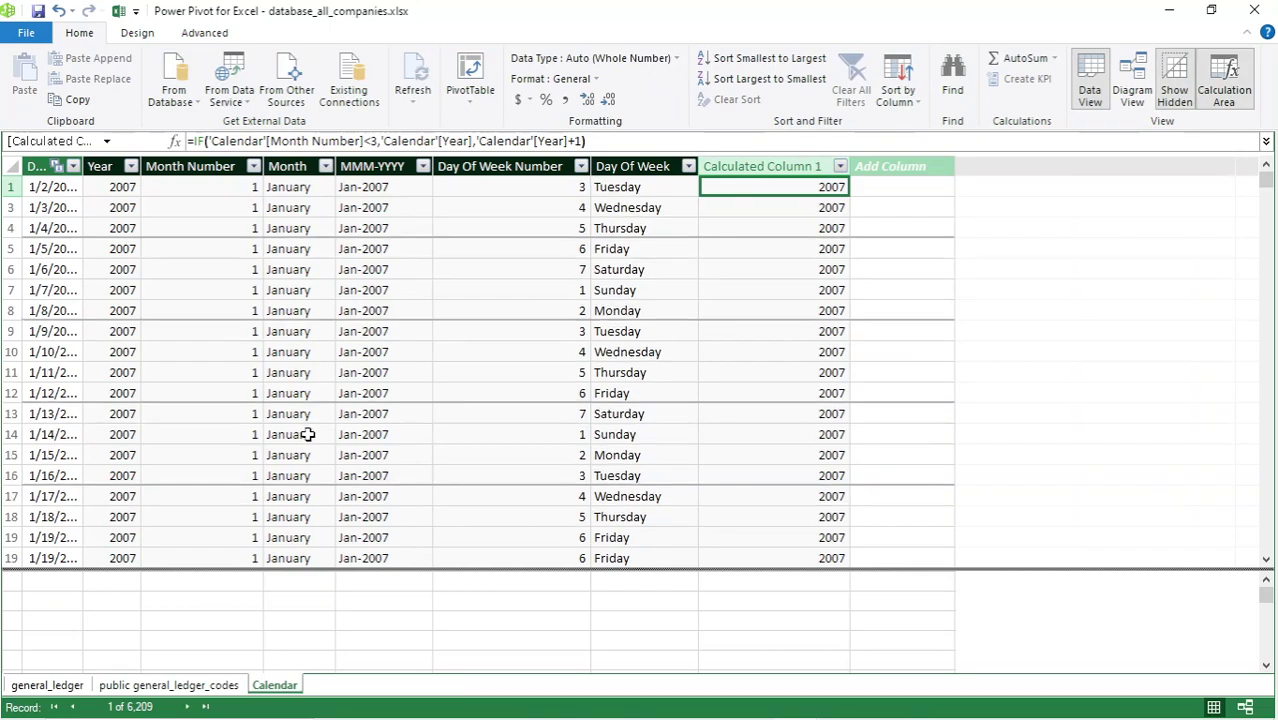
pyautogui.scroll(-5, 310, 434)
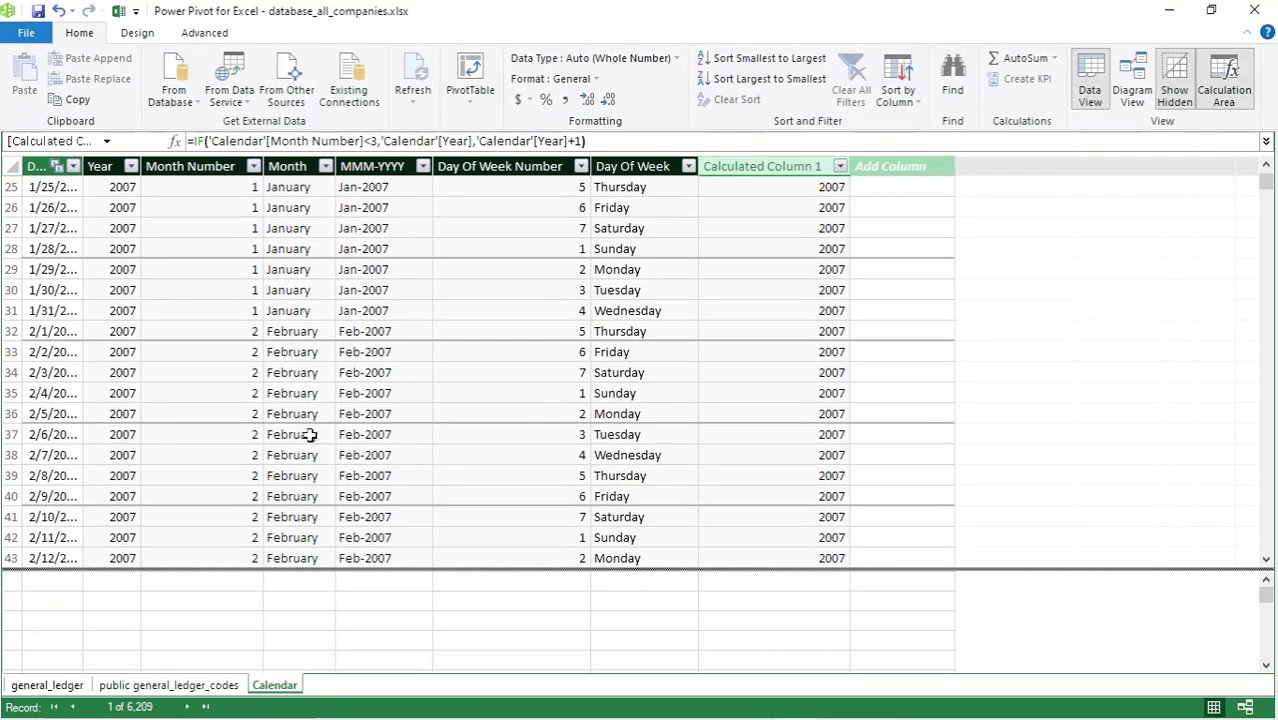
pyautogui.scroll(-4, 314, 437)
pyautogui.scroll(-5, 316, 437)
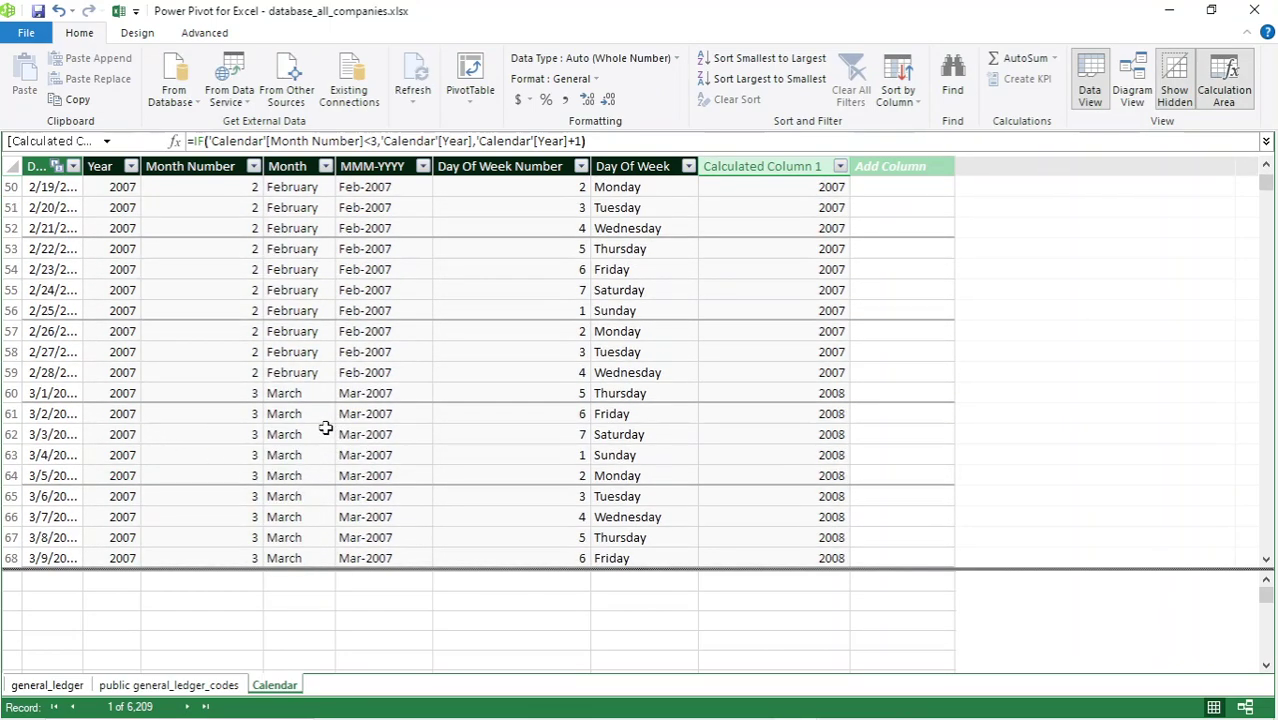
pyautogui.scroll(9, 765, 418)
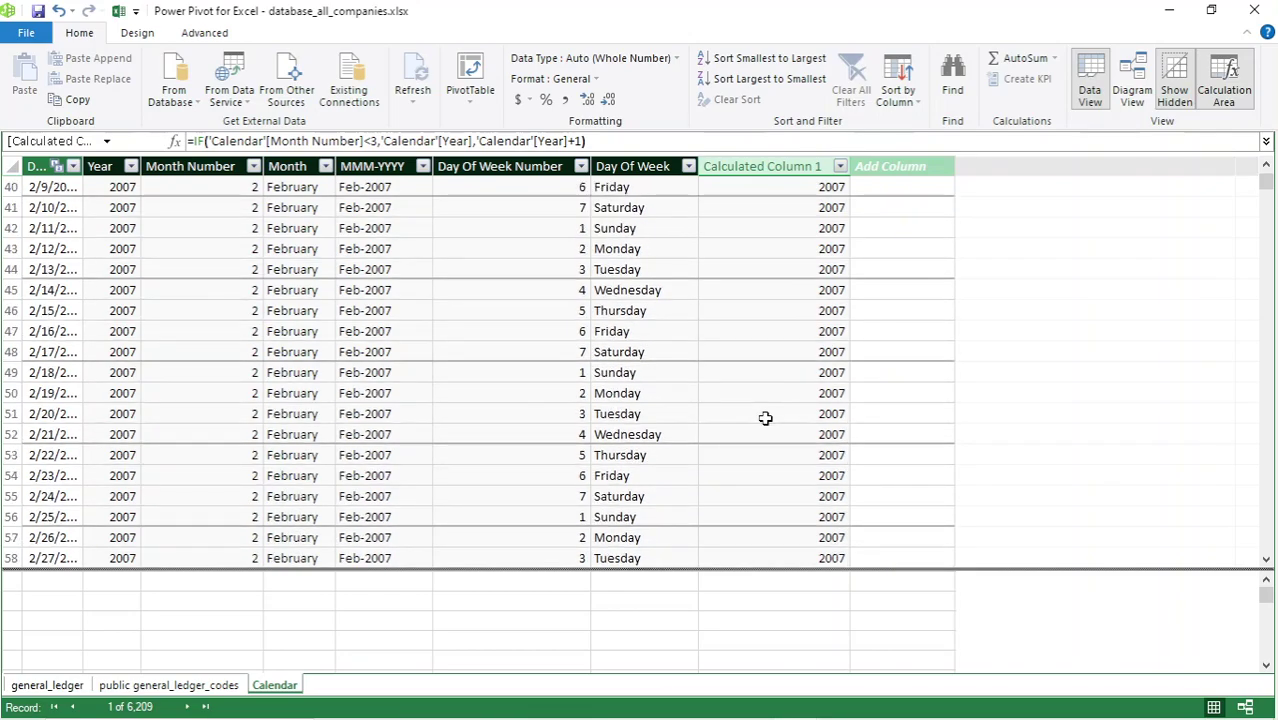
pyautogui.scroll(2, 765, 418)
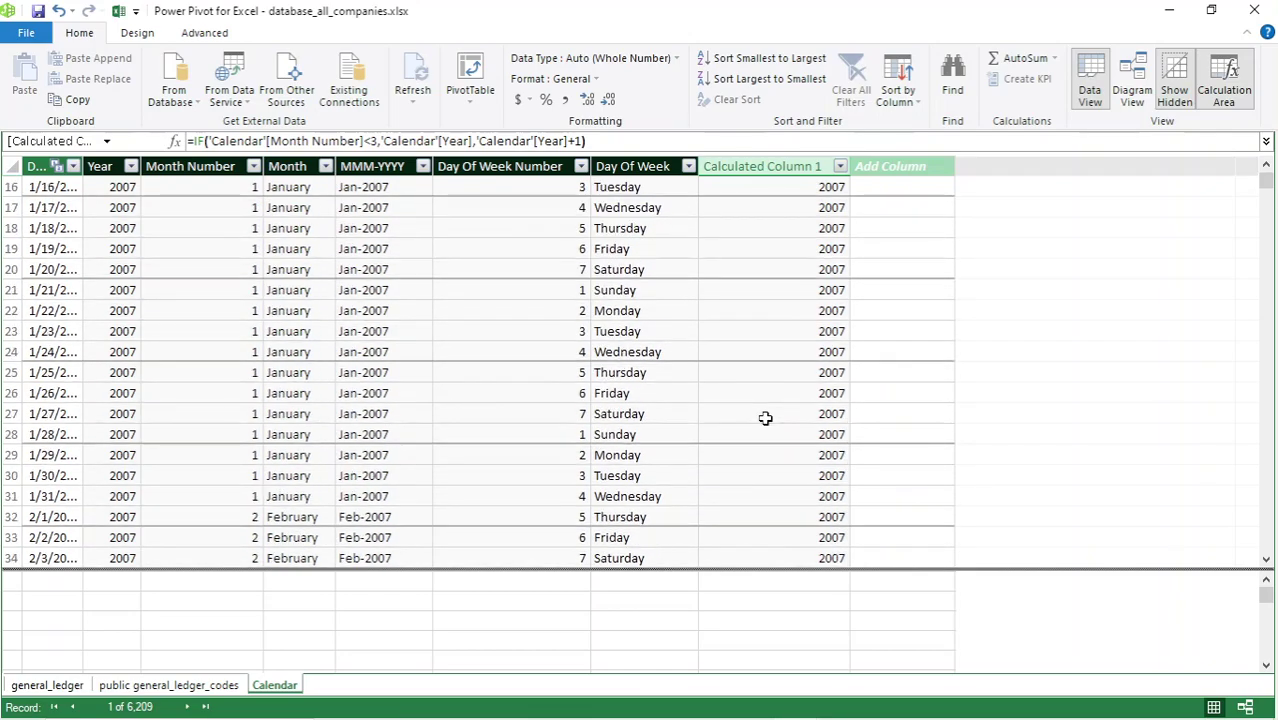
pyautogui.scroll(3, 765, 418)
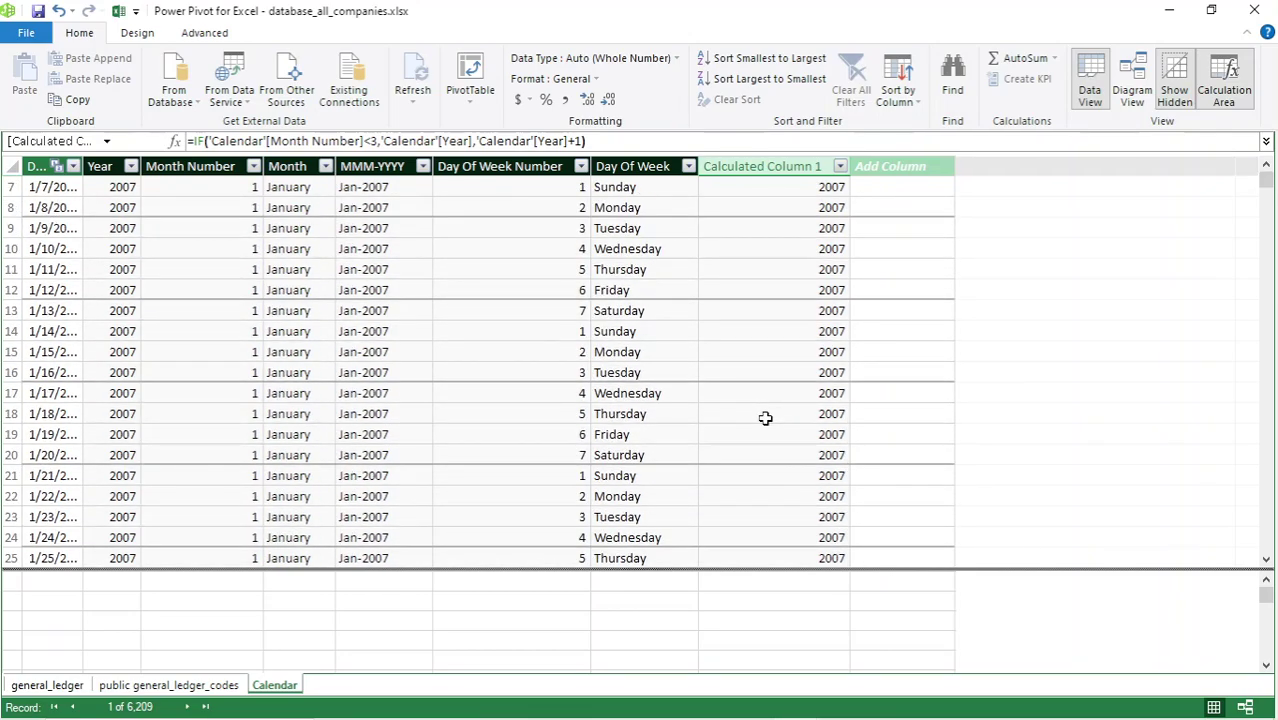
# - Rename the calculated column financial_year and show the Calendar table in the relationship diagram
pyautogui.rightClick(777, 165)
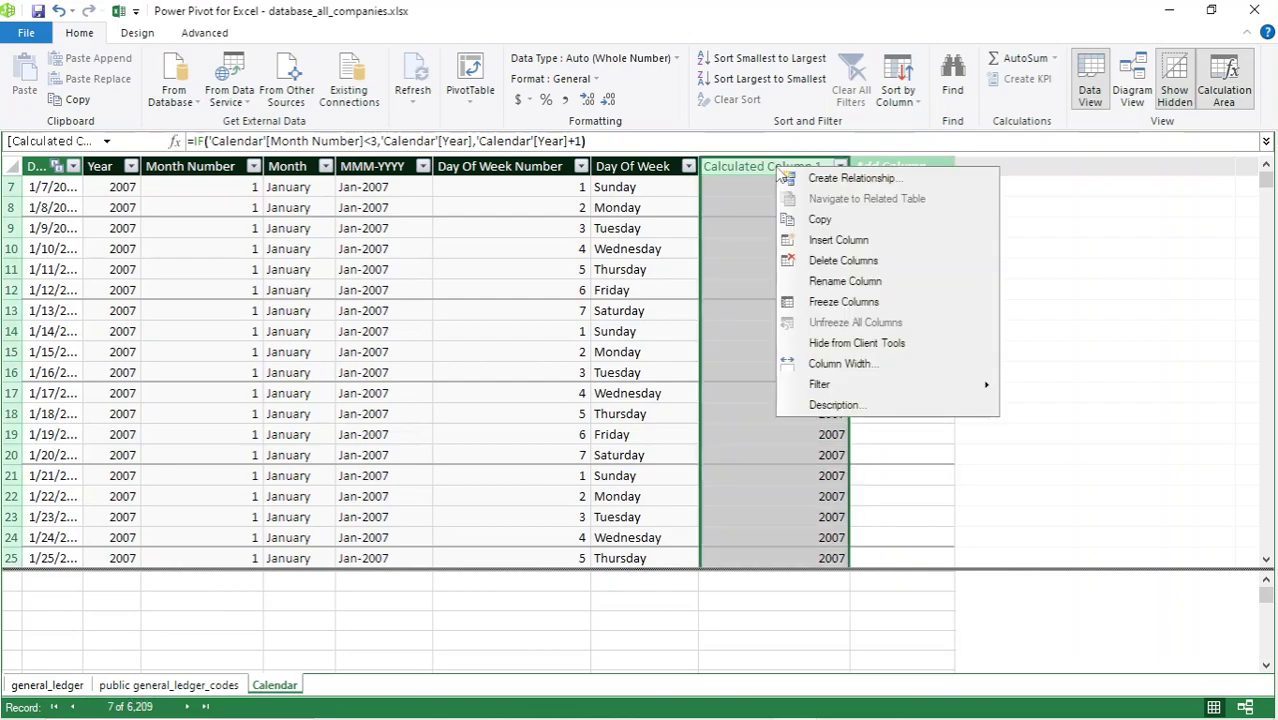
pyautogui.click(842, 284)
pyautogui.write('F')
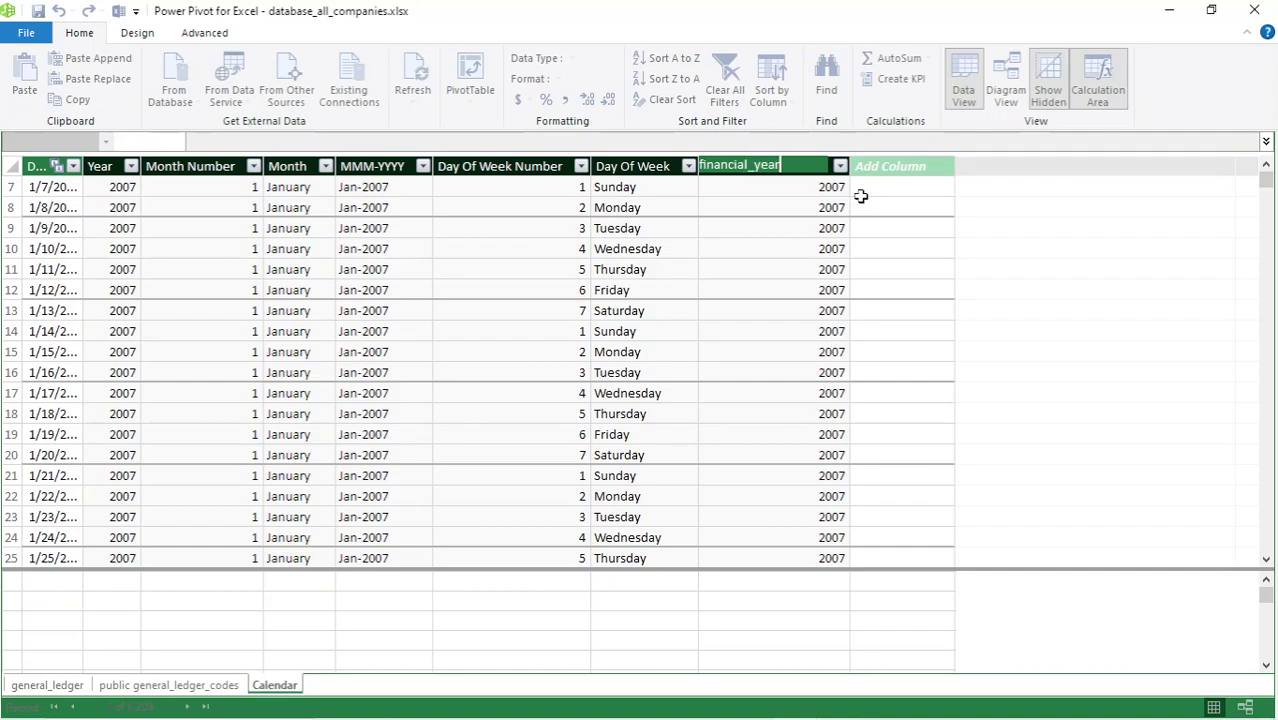
pyautogui.write('inancial_year')
pyautogui.press('Return')
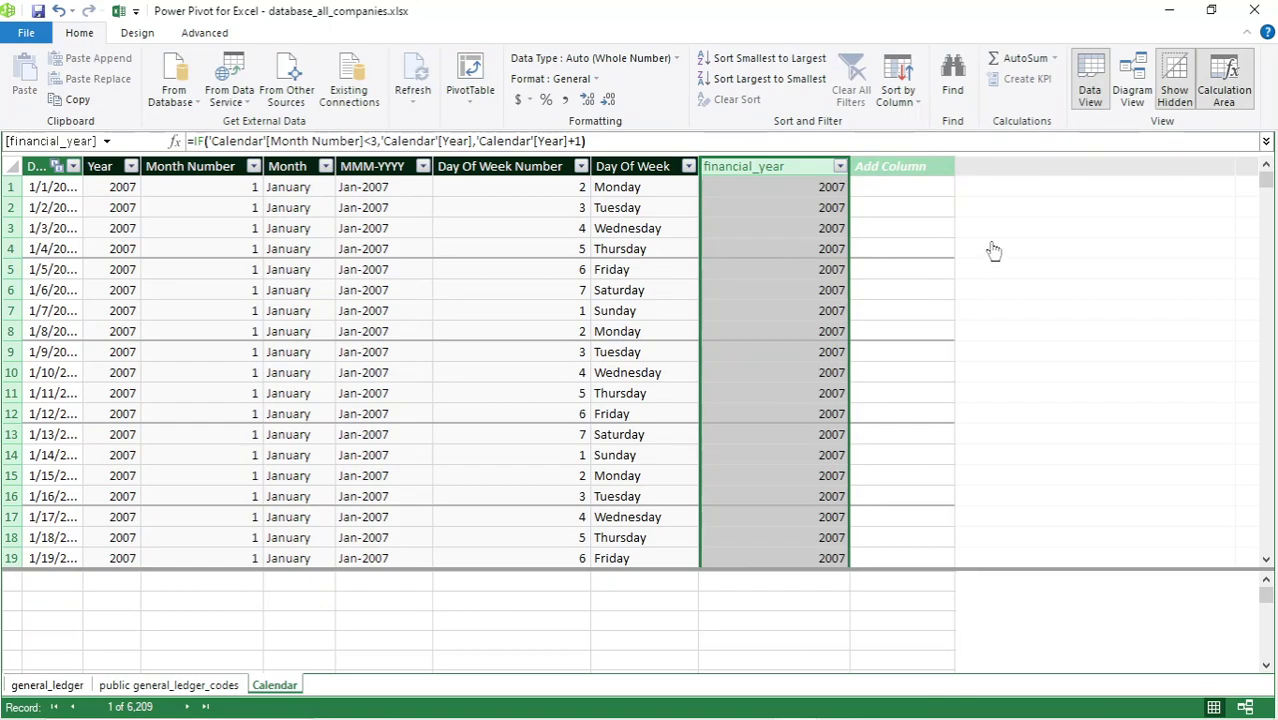
pyautogui.click(1134, 96)
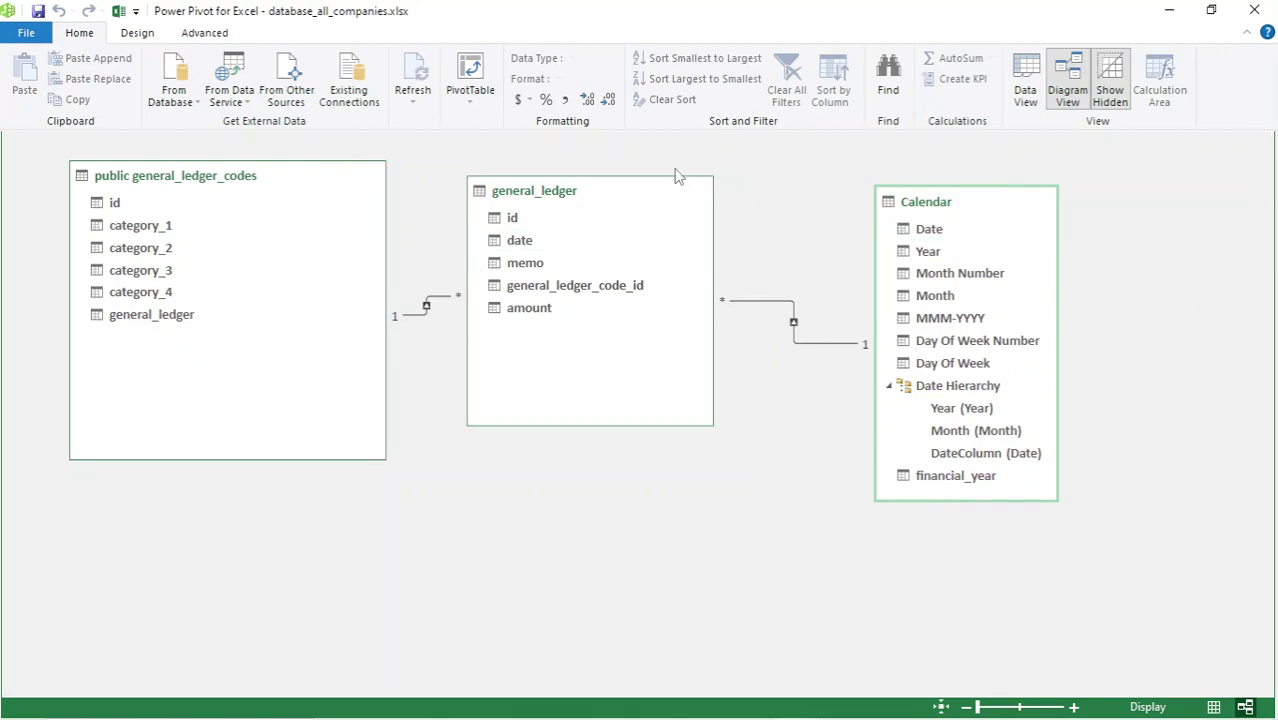
# - Return to the Excel workbook and add the Calendar table's financial_year as the PivotTable's column field, searching the fields for "fin"
pyautogui.click(1266, 14)
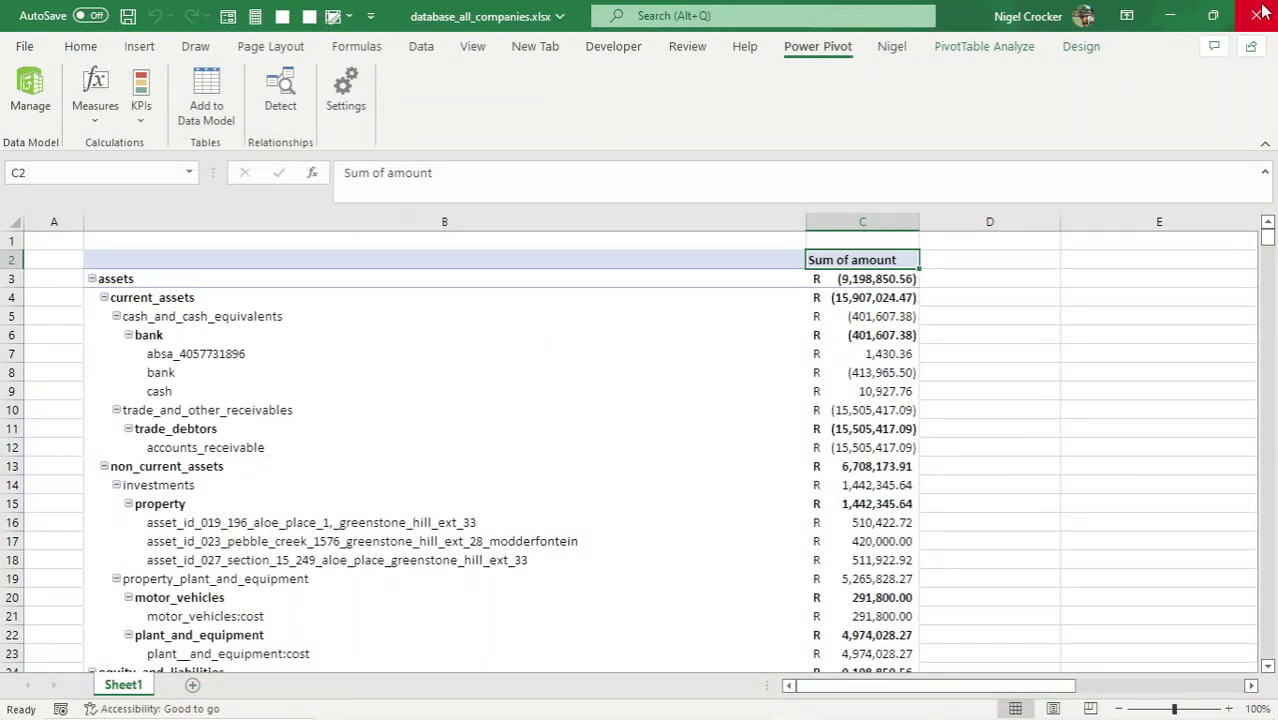
pyautogui.click(863, 336)
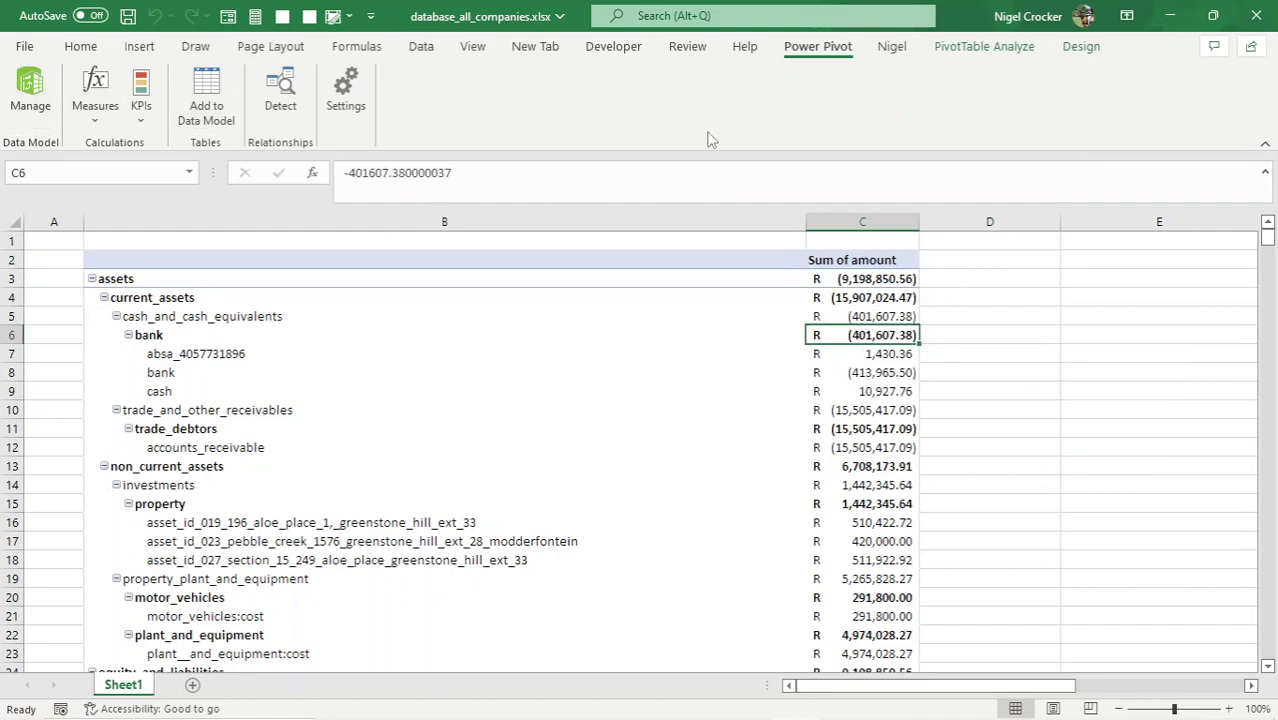
pyautogui.click(966, 50)
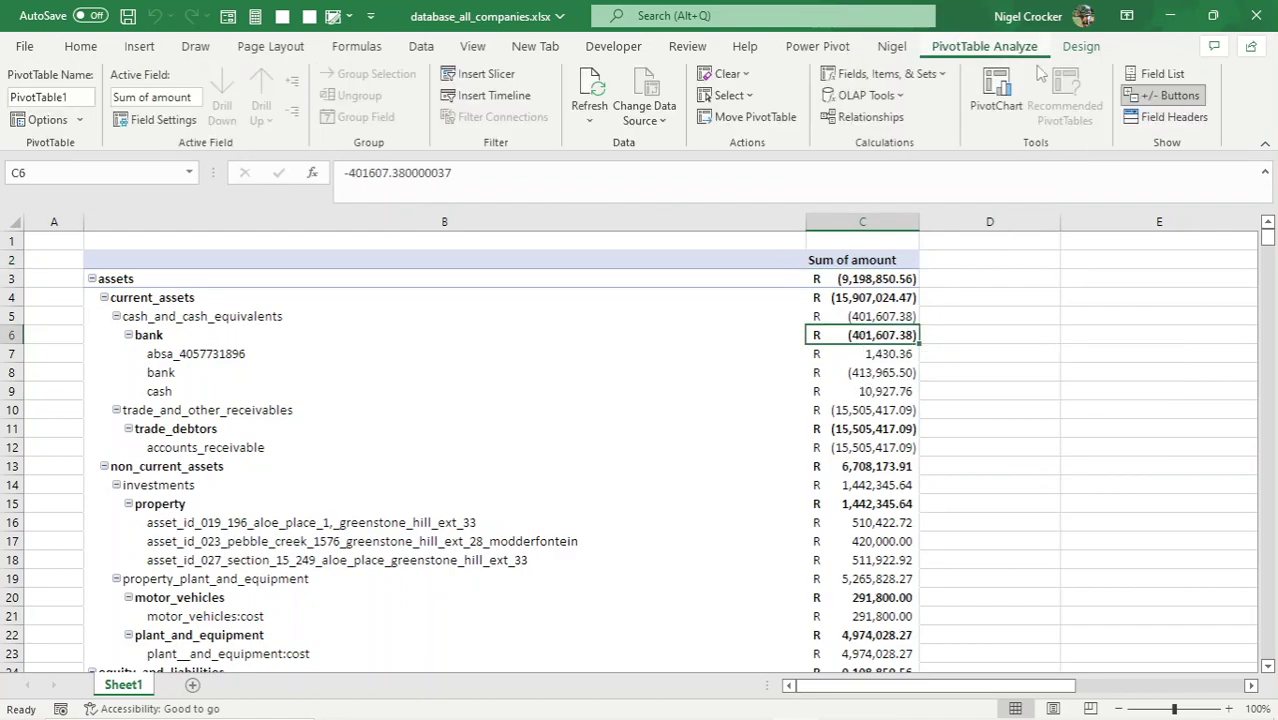
pyautogui.click(1160, 74)
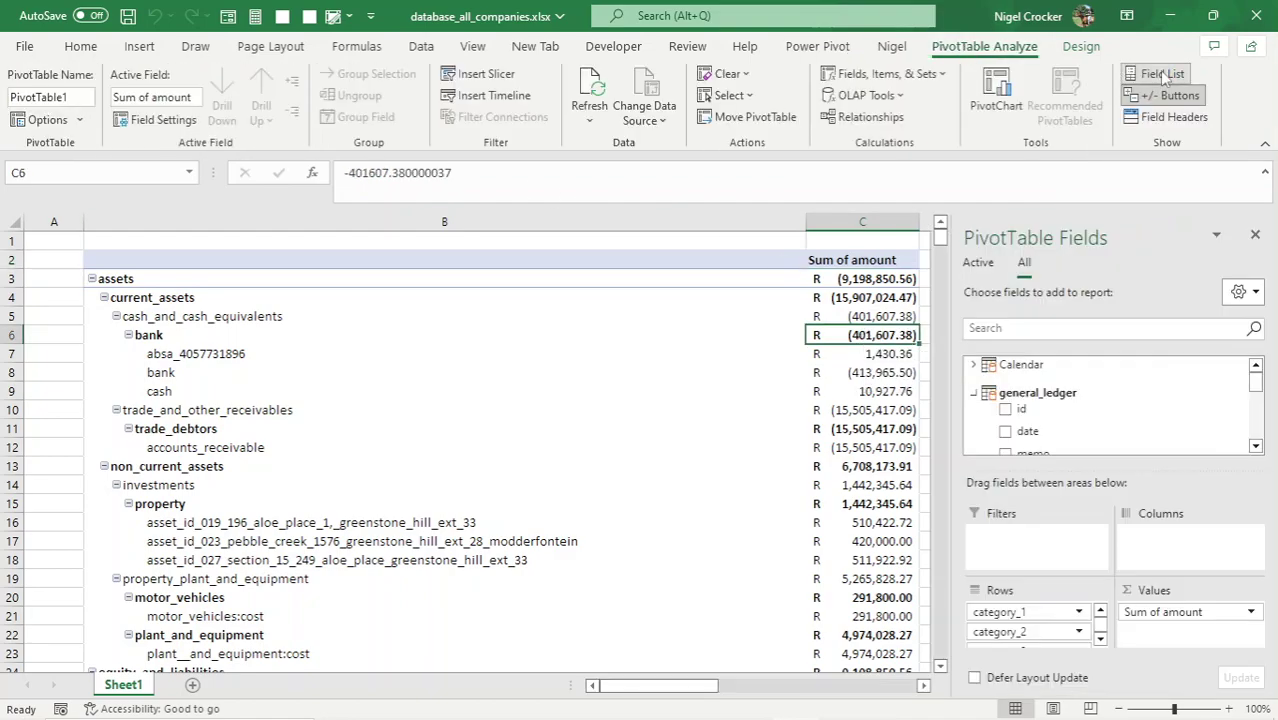
pyautogui.click(1012, 332)
pyautogui.write('fin')
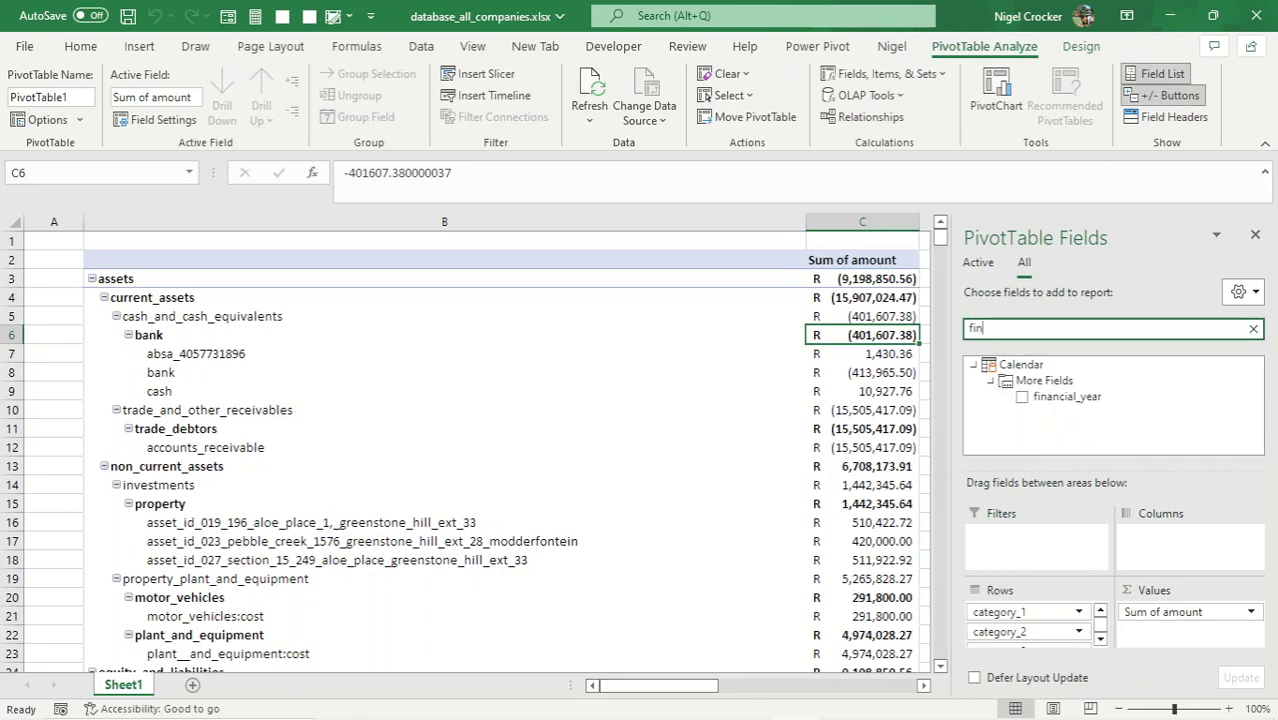
pyautogui.moveTo(1066, 397); pyautogui.dragTo(1195, 563)
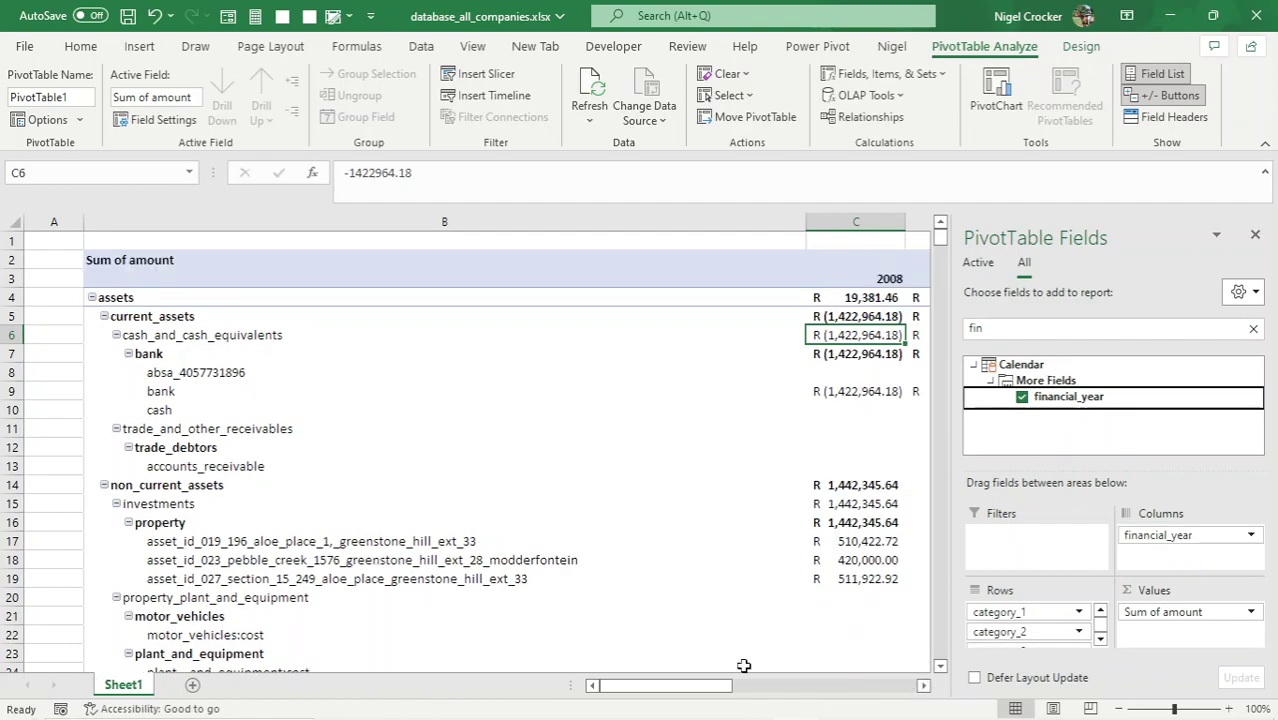
pyautogui.moveTo(724, 697); pyautogui.dragTo(699, 686)
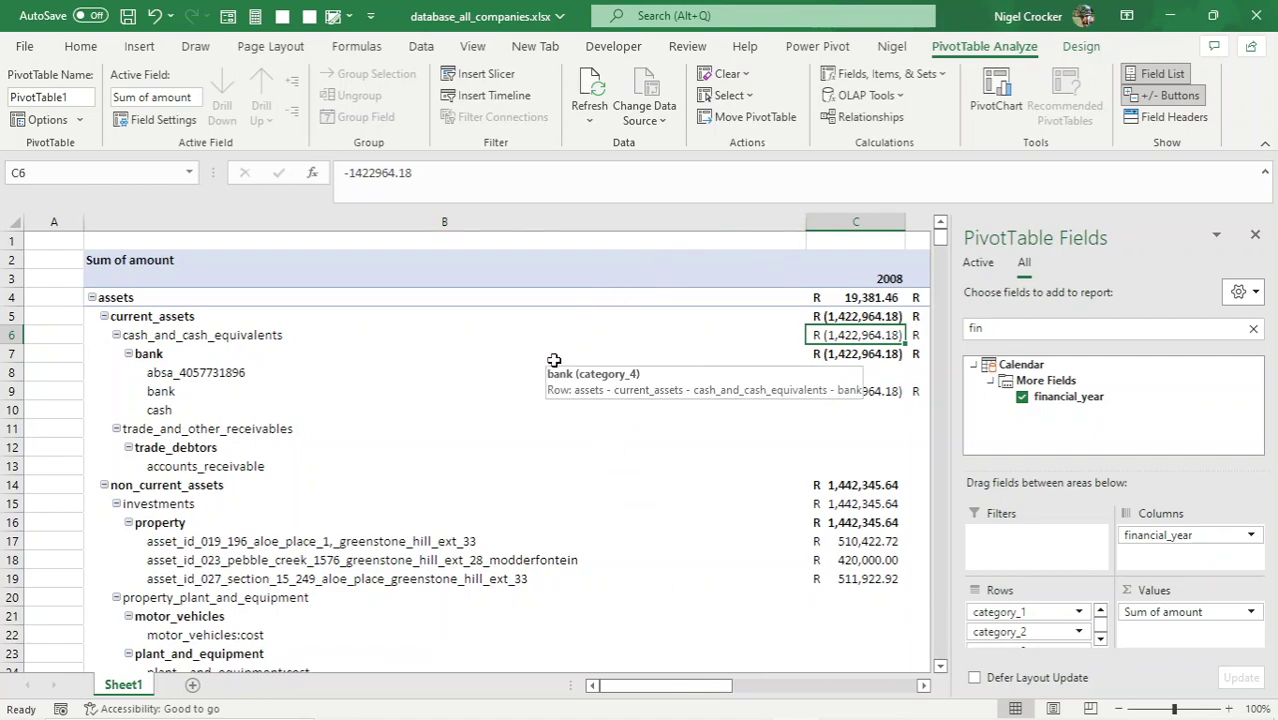
# - Turn off autofitting column widths on update in the PivotTable's options
pyautogui.click(524, 412)
pyautogui.rightClick(525, 414)
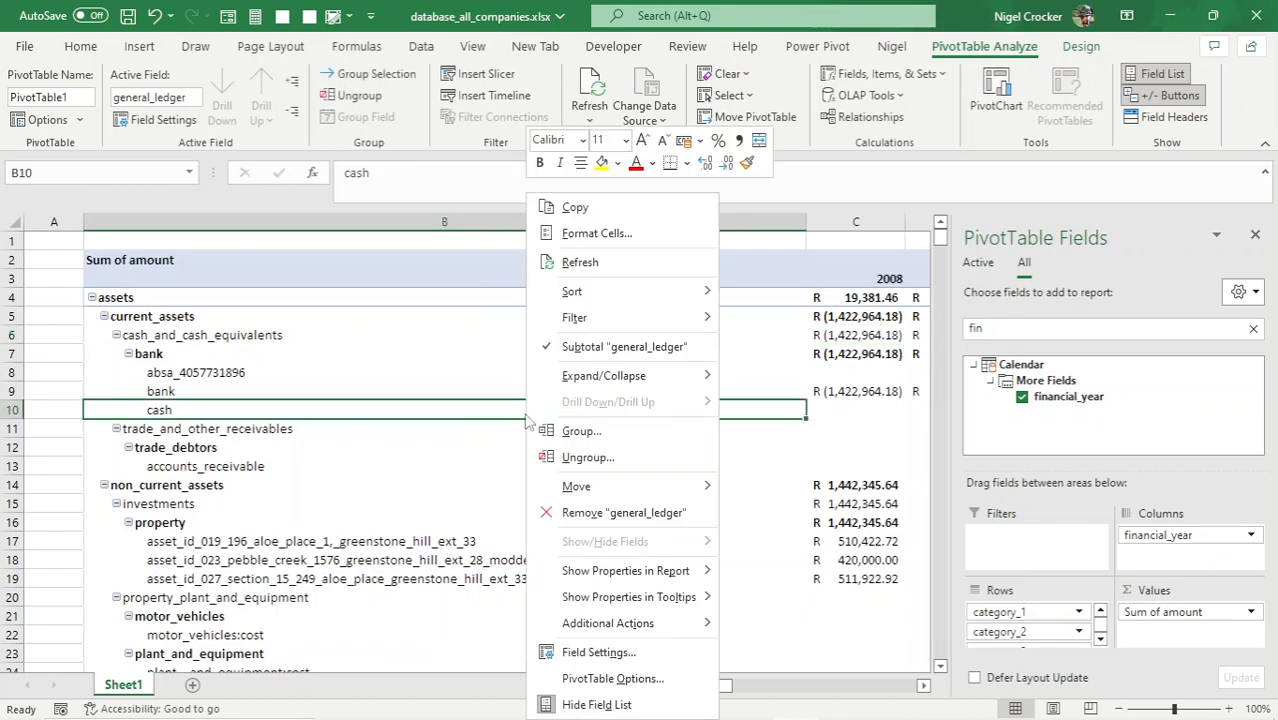
pyautogui.click(600, 679)
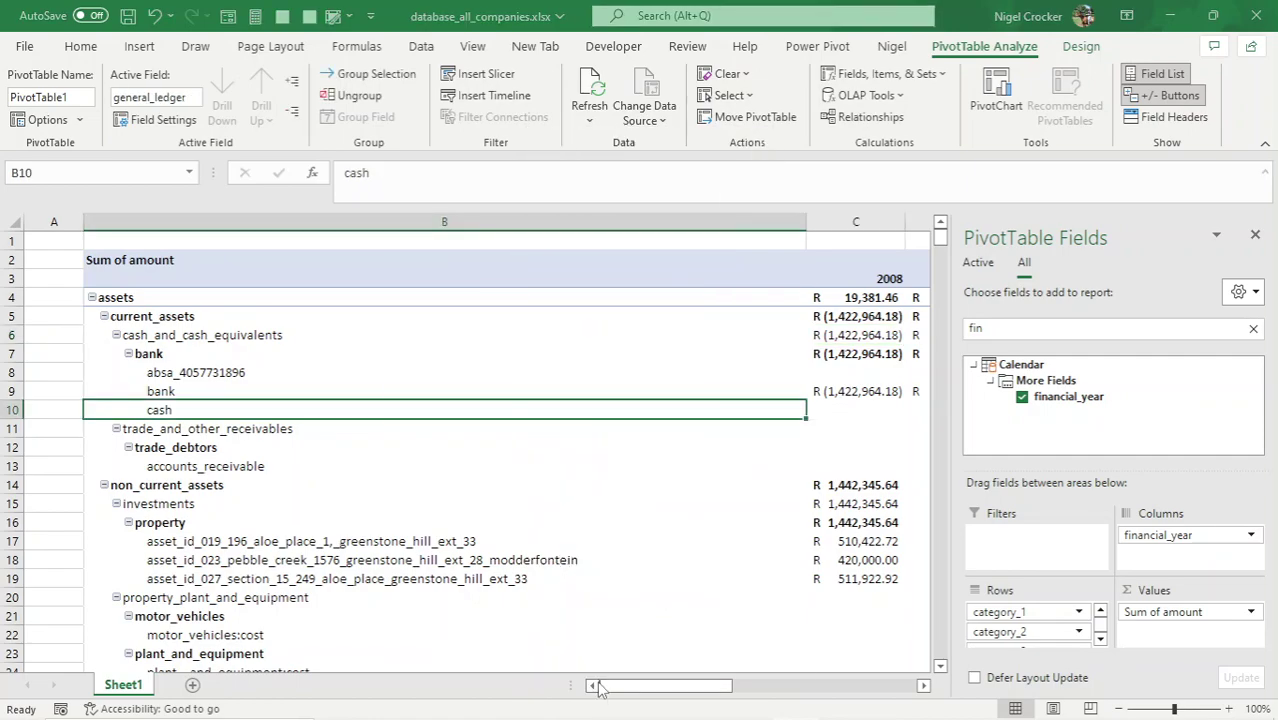
pyautogui.click(415, 558)
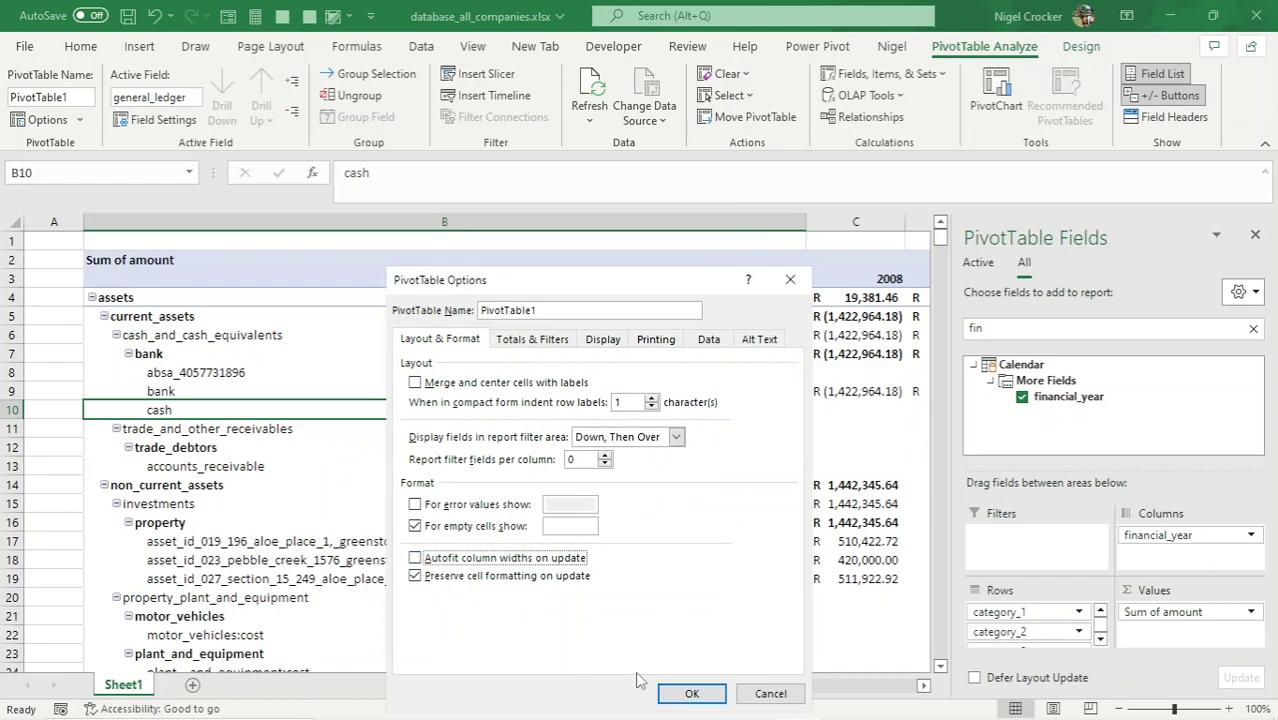
pyautogui.click(690, 694)
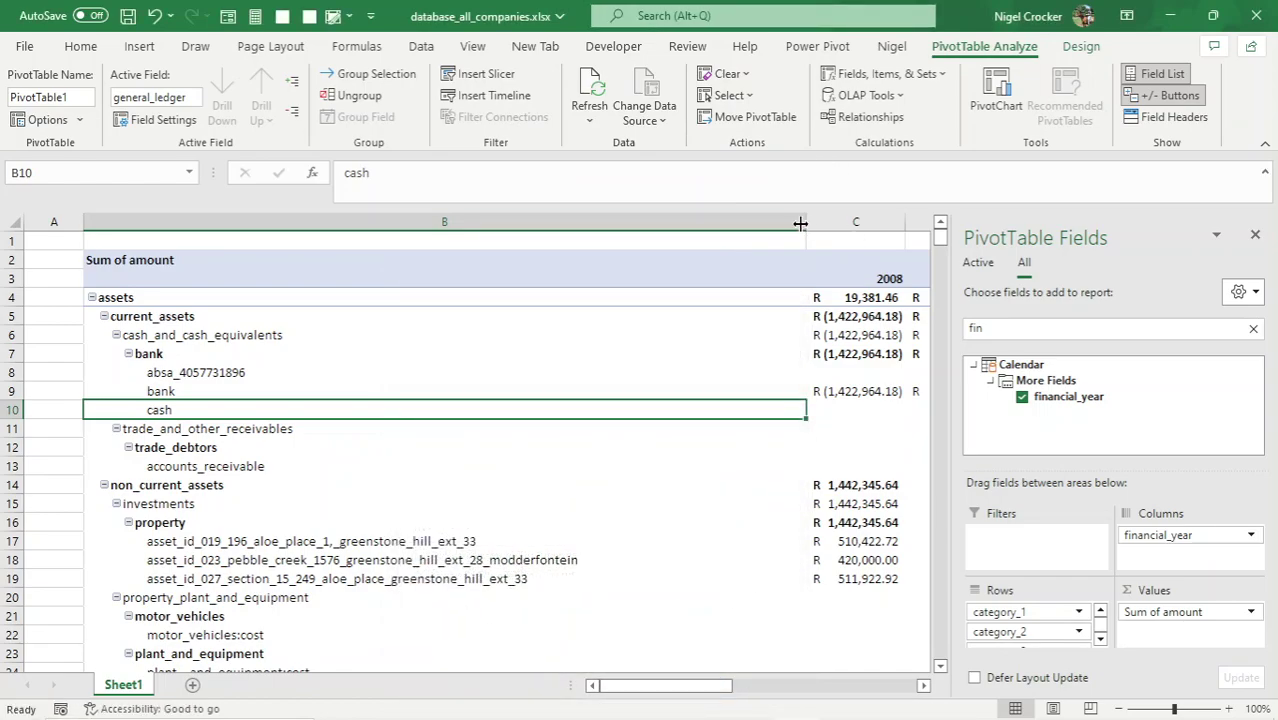
# - Narrow the row-label column B and set the PivotTable's empty cells to show 0
pyautogui.moveTo(800, 223); pyautogui.dragTo(497, 230)
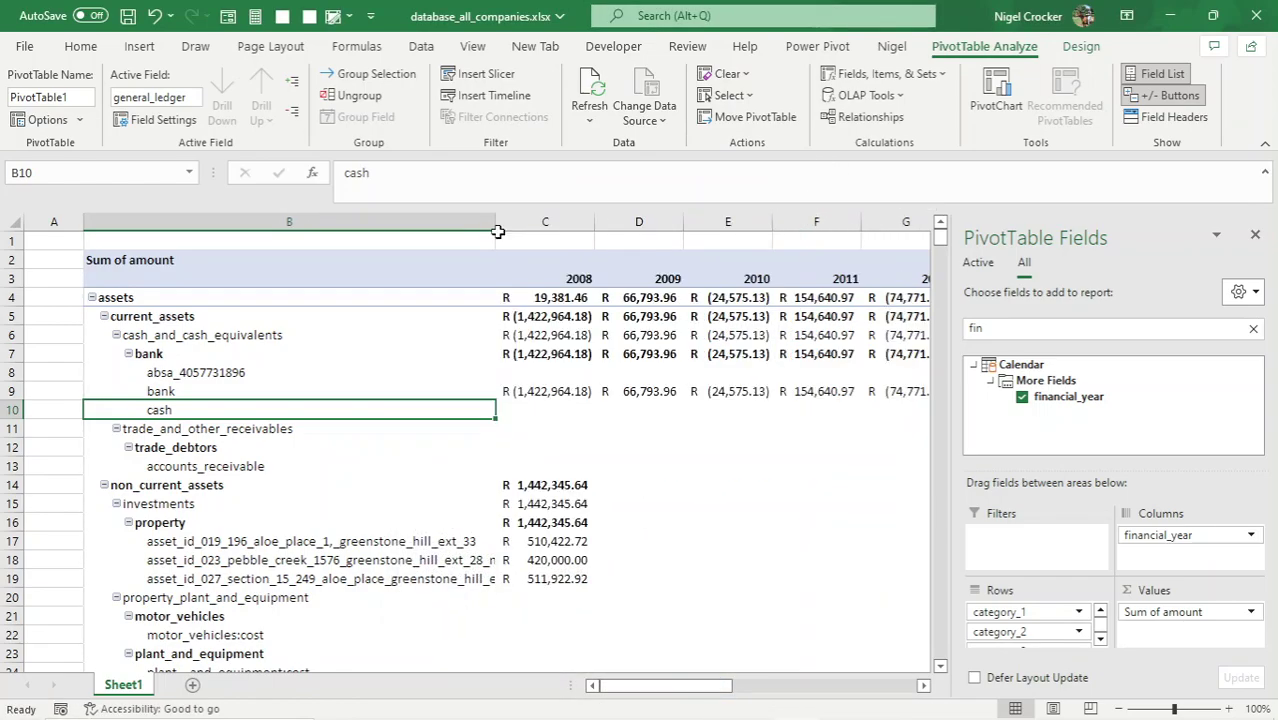
pyautogui.click(570, 426)
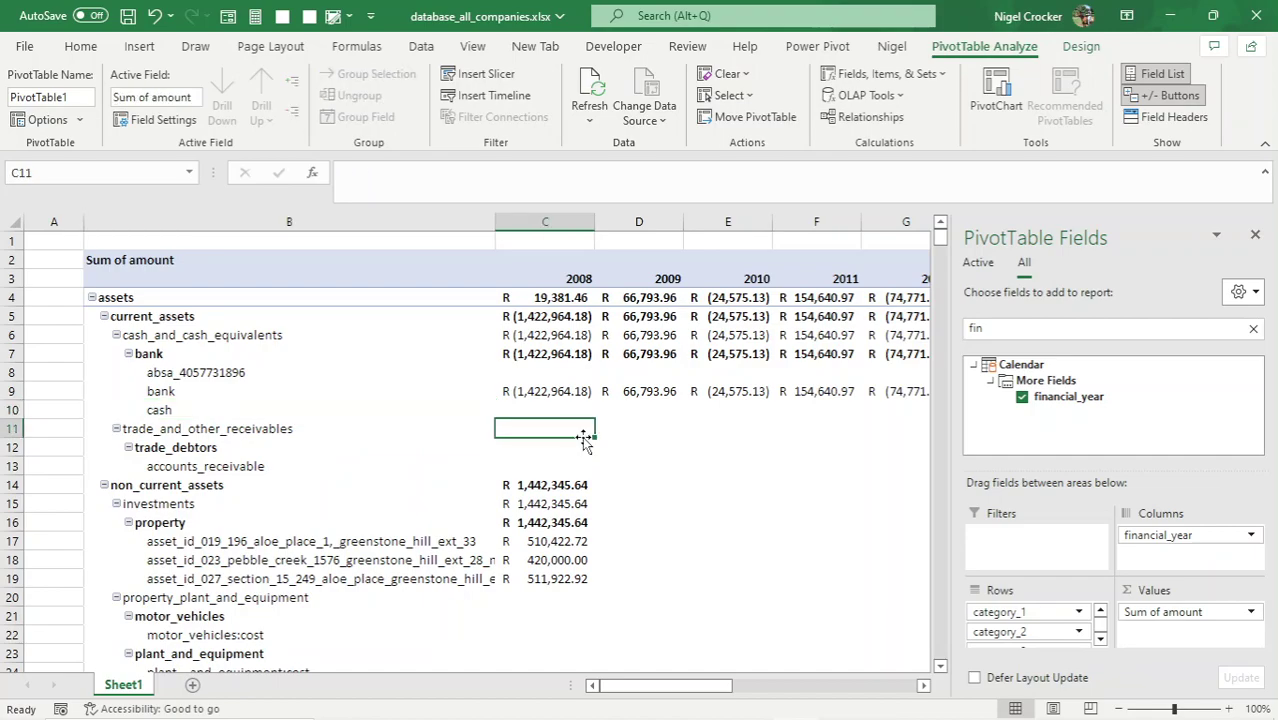
pyautogui.moveTo(559, 427)
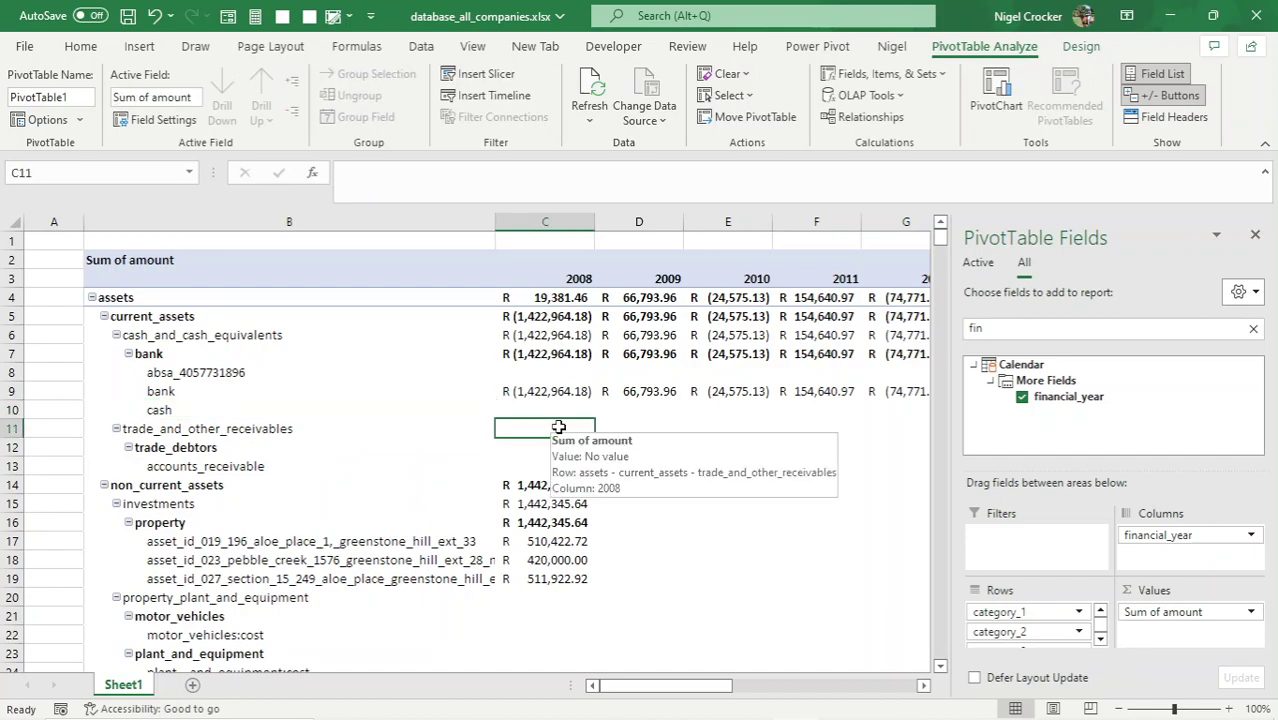
pyautogui.rightClick(559, 427)
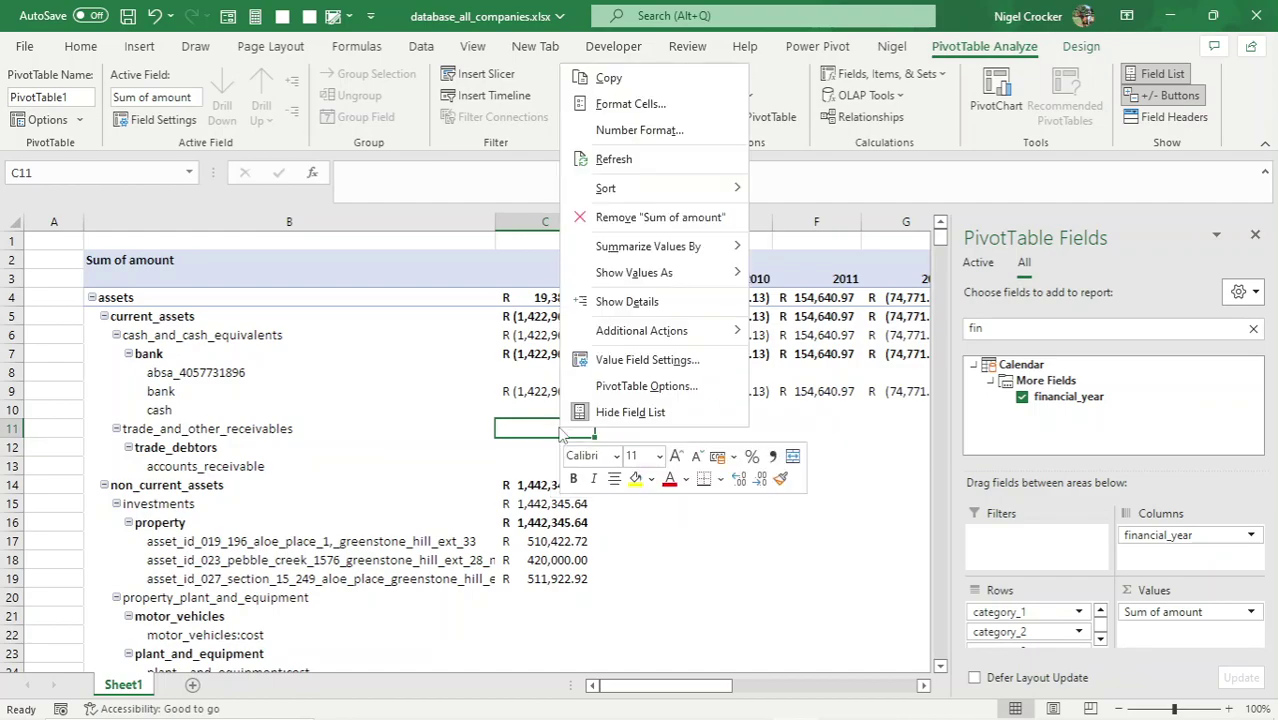
pyautogui.click(640, 386)
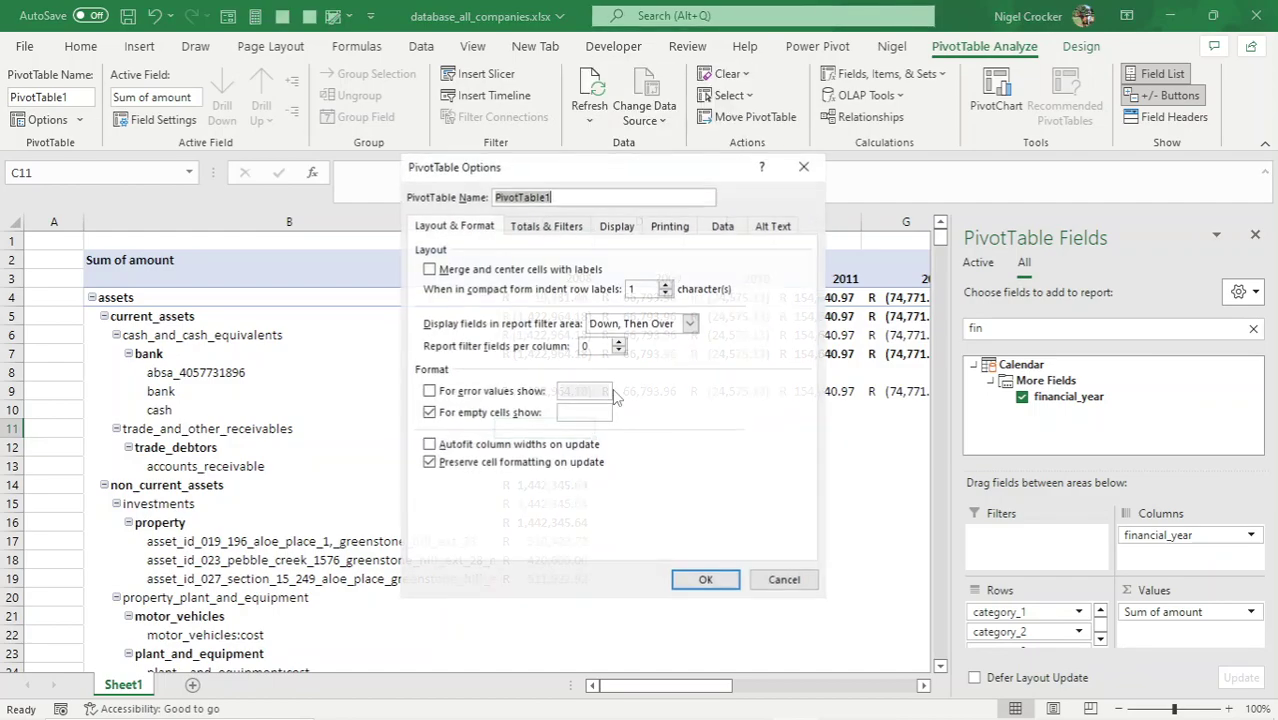
pyautogui.click(577, 414)
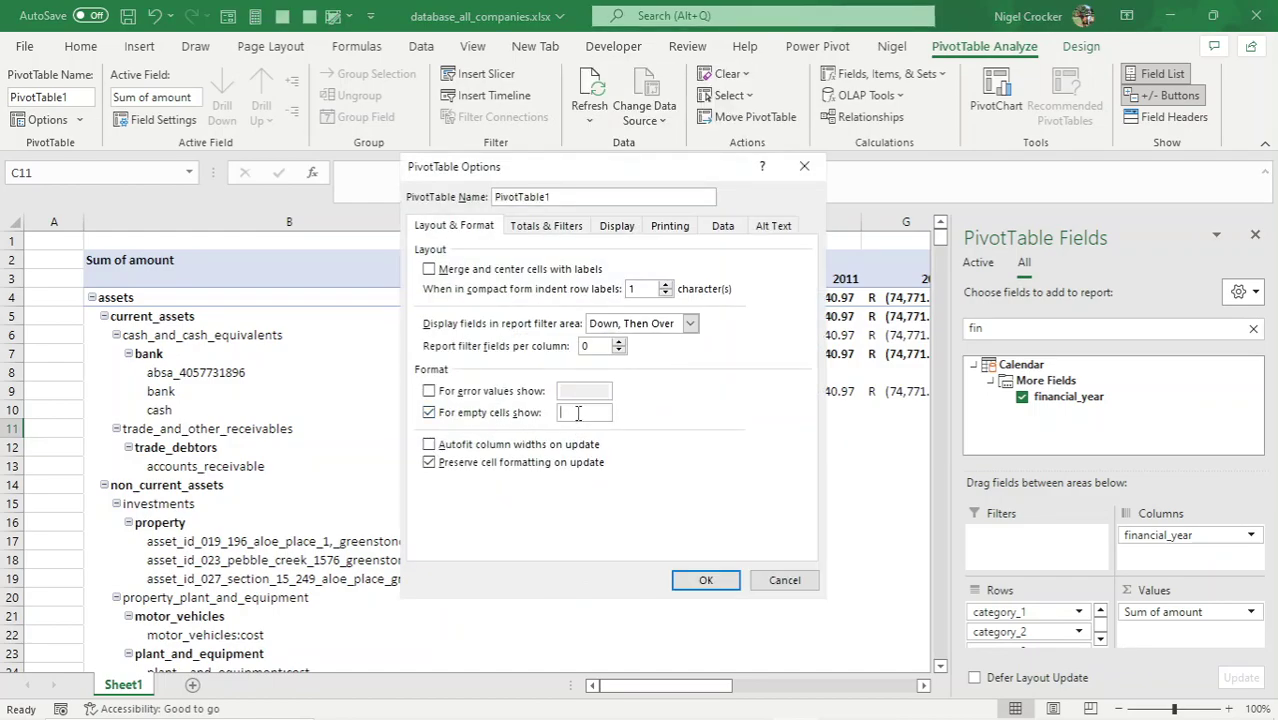
pyautogui.click(705, 580)
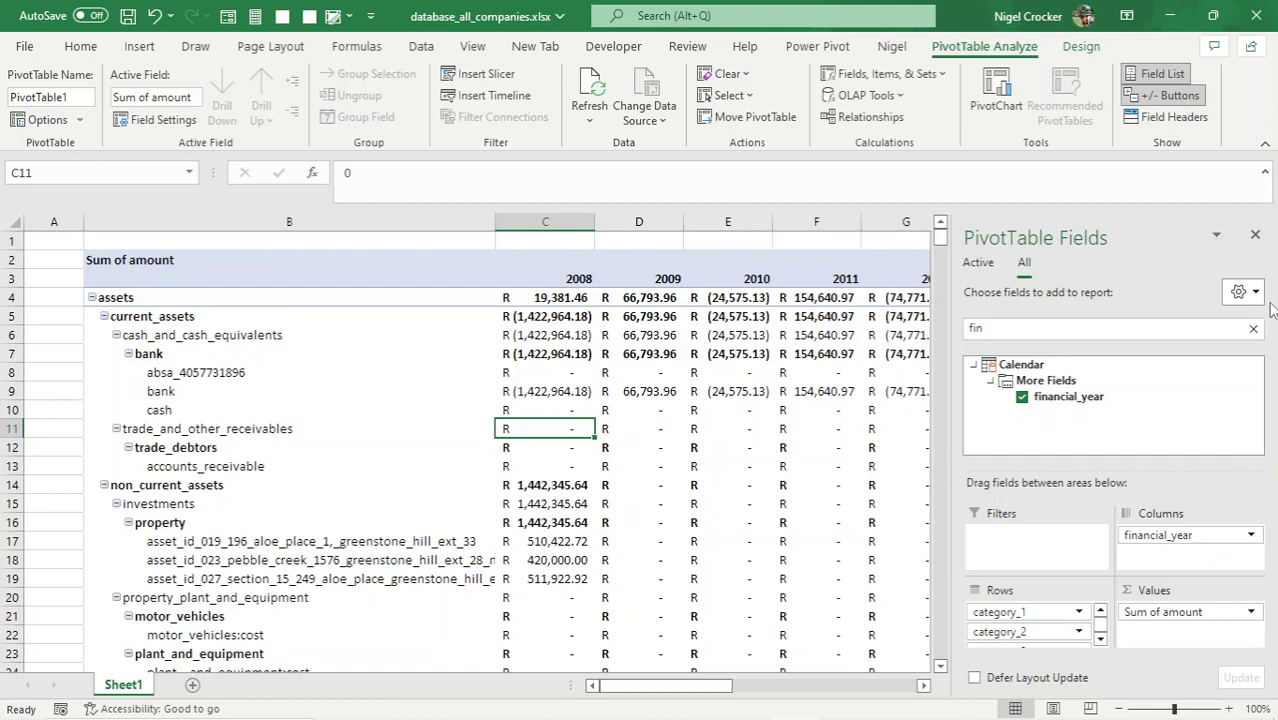
# - Hide the PivotTable field list and show Sum of amount as a running total in financial_year
pyautogui.click(1257, 235)
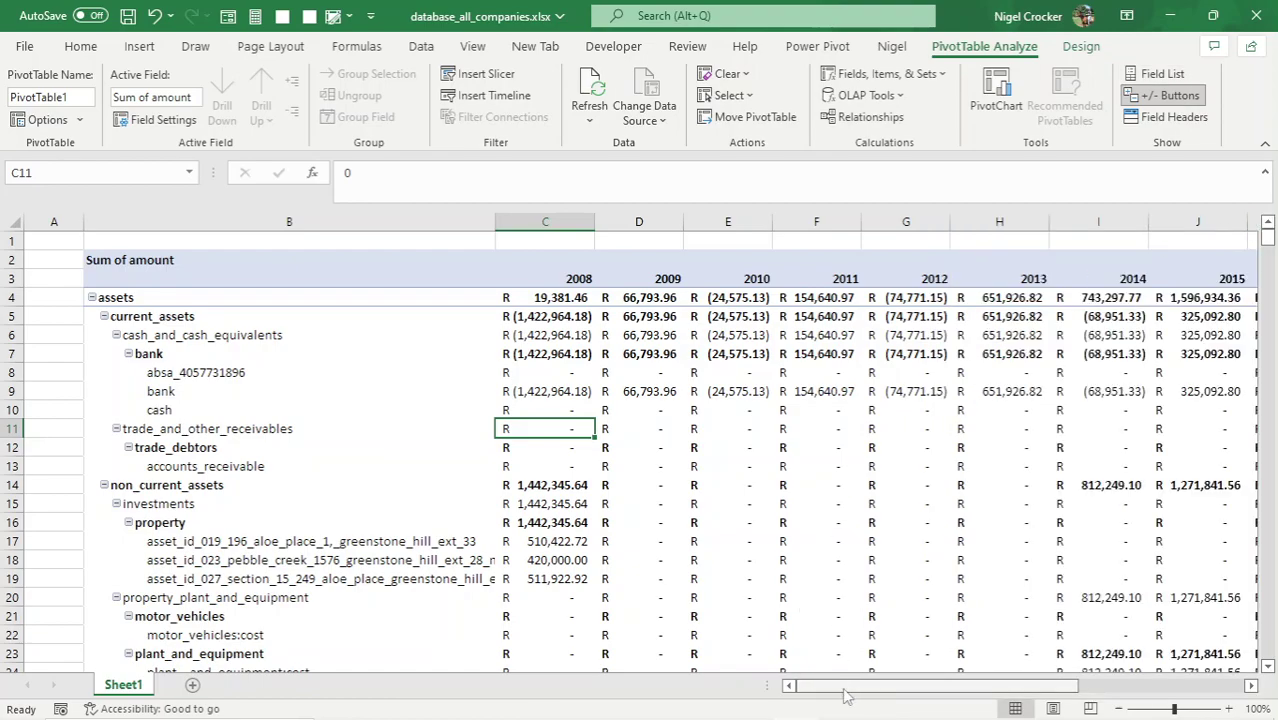
pyautogui.moveTo(855, 688); pyautogui.dragTo(845, 688)
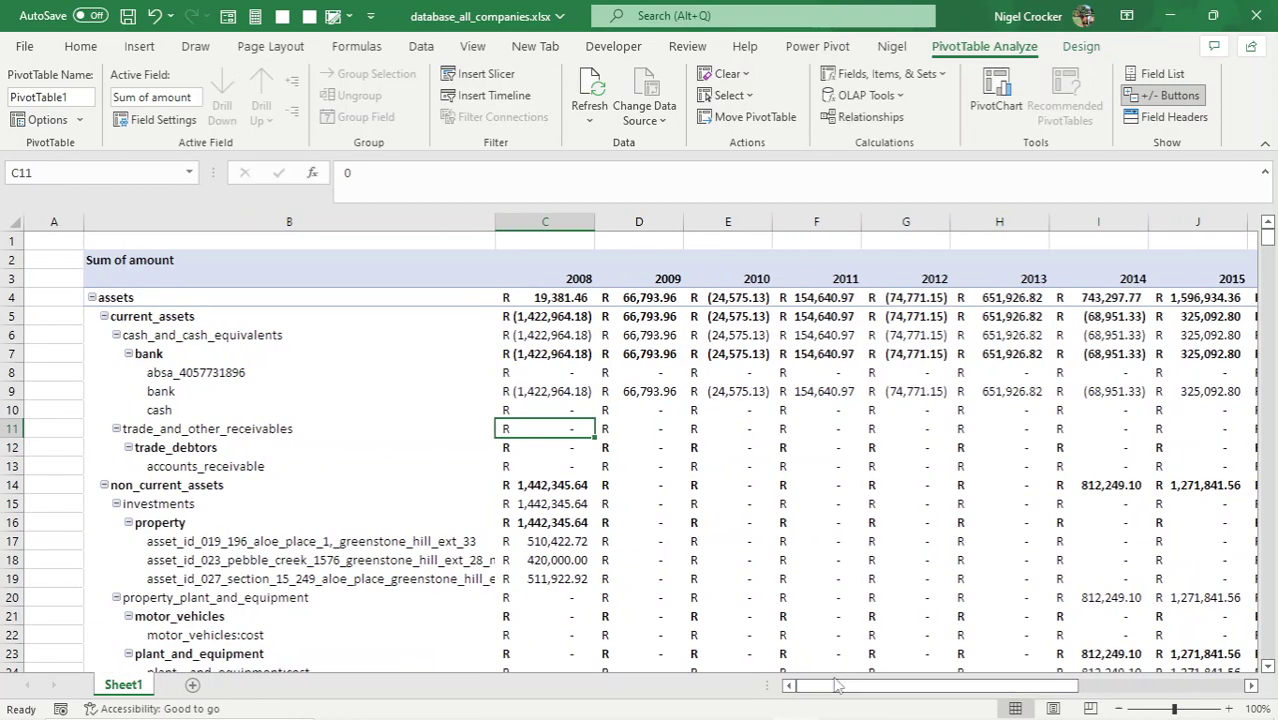
pyautogui.click(555, 297)
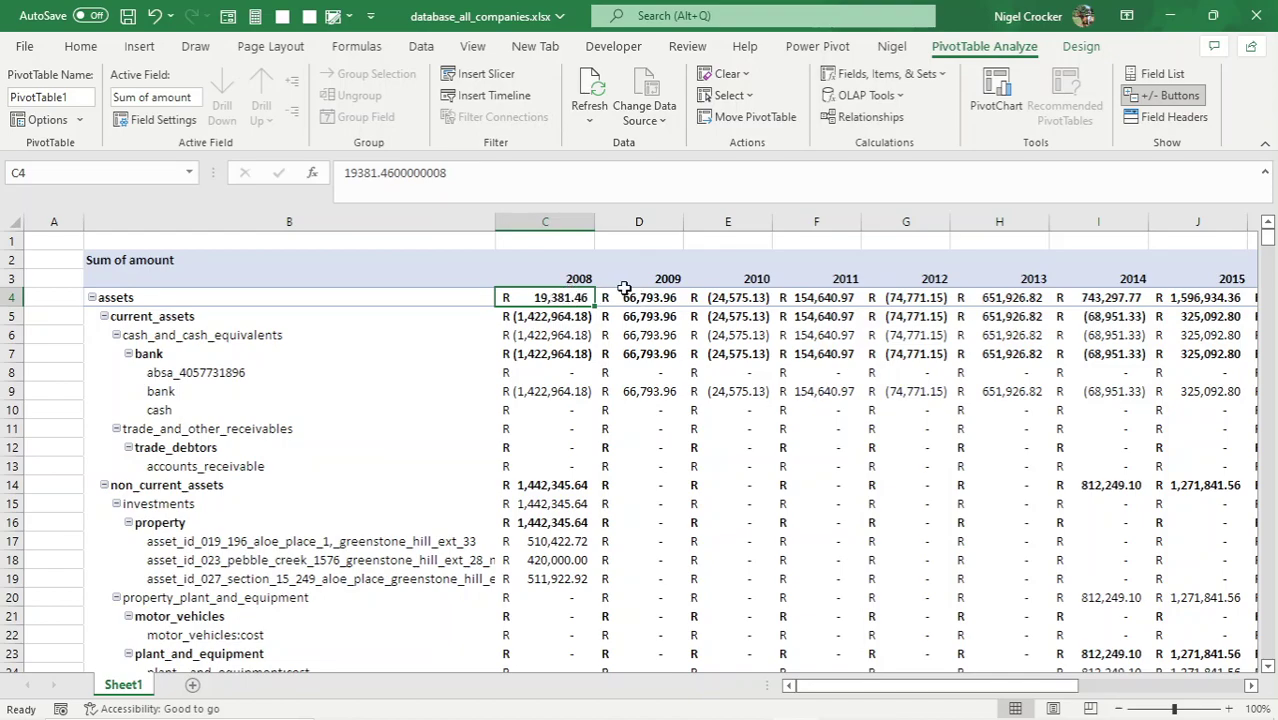
pyautogui.click(632, 299)
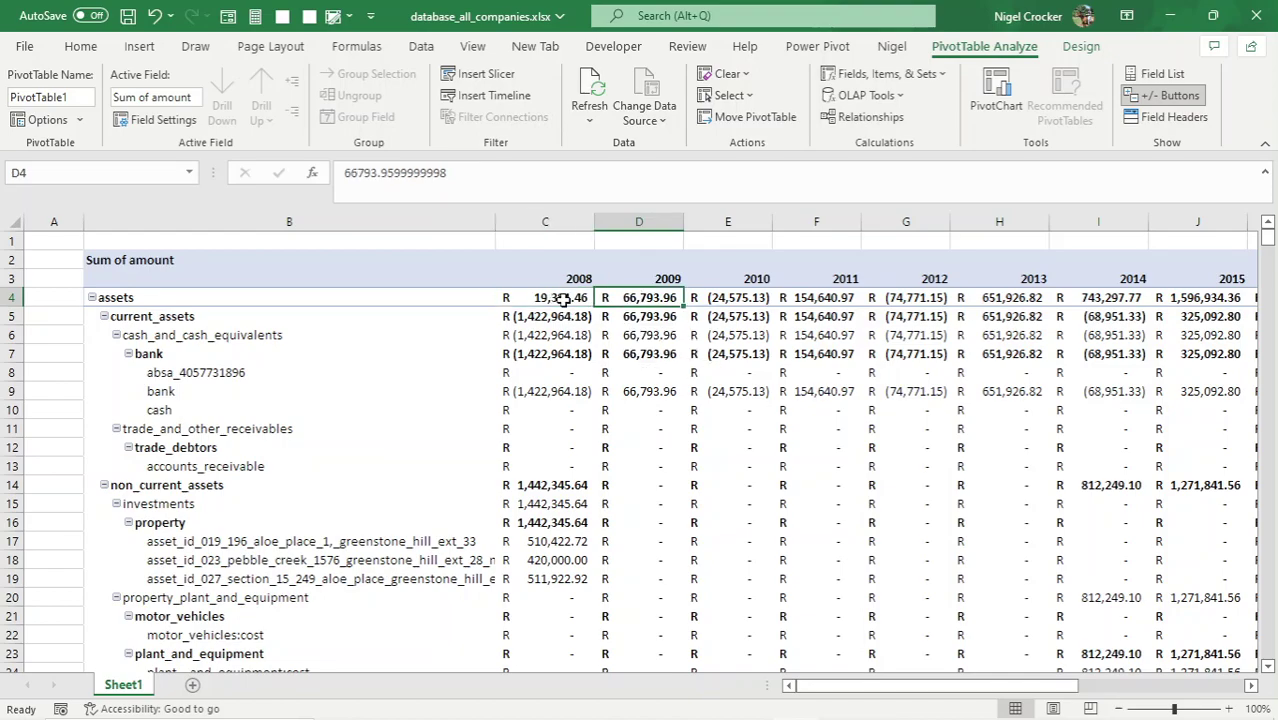
pyautogui.rightClick(624, 299)
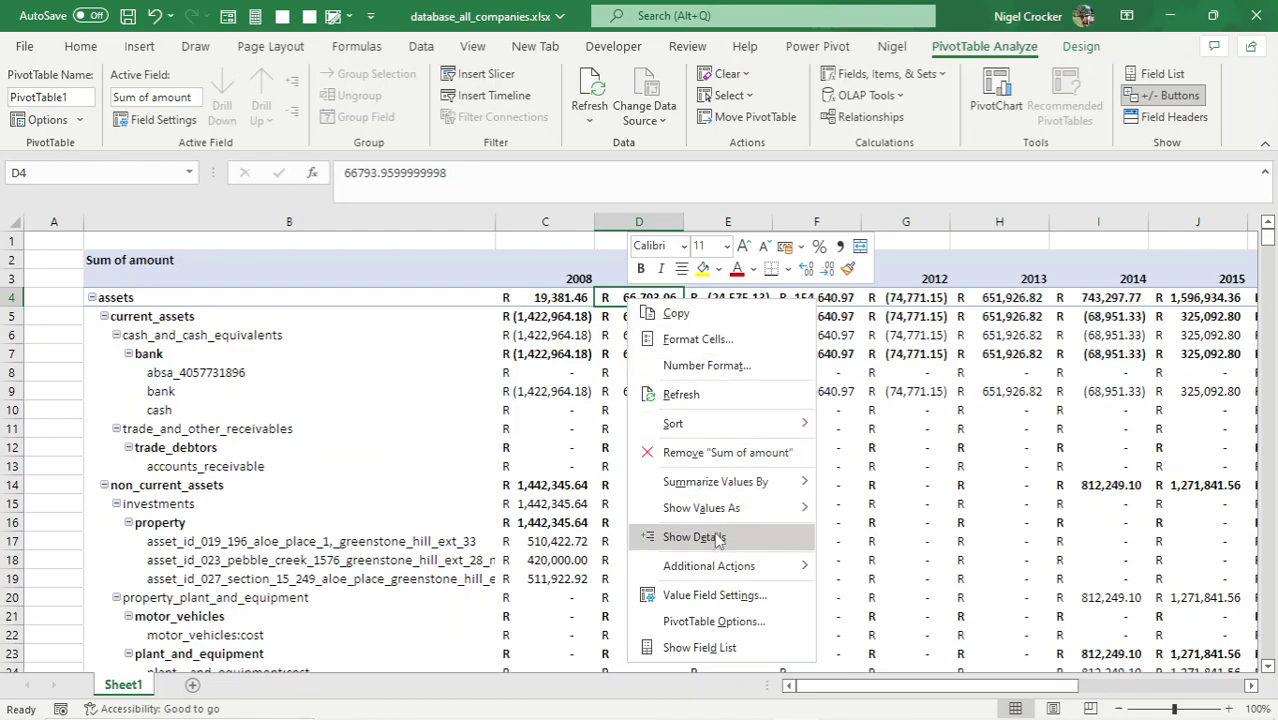
pyautogui.moveTo(734, 510)
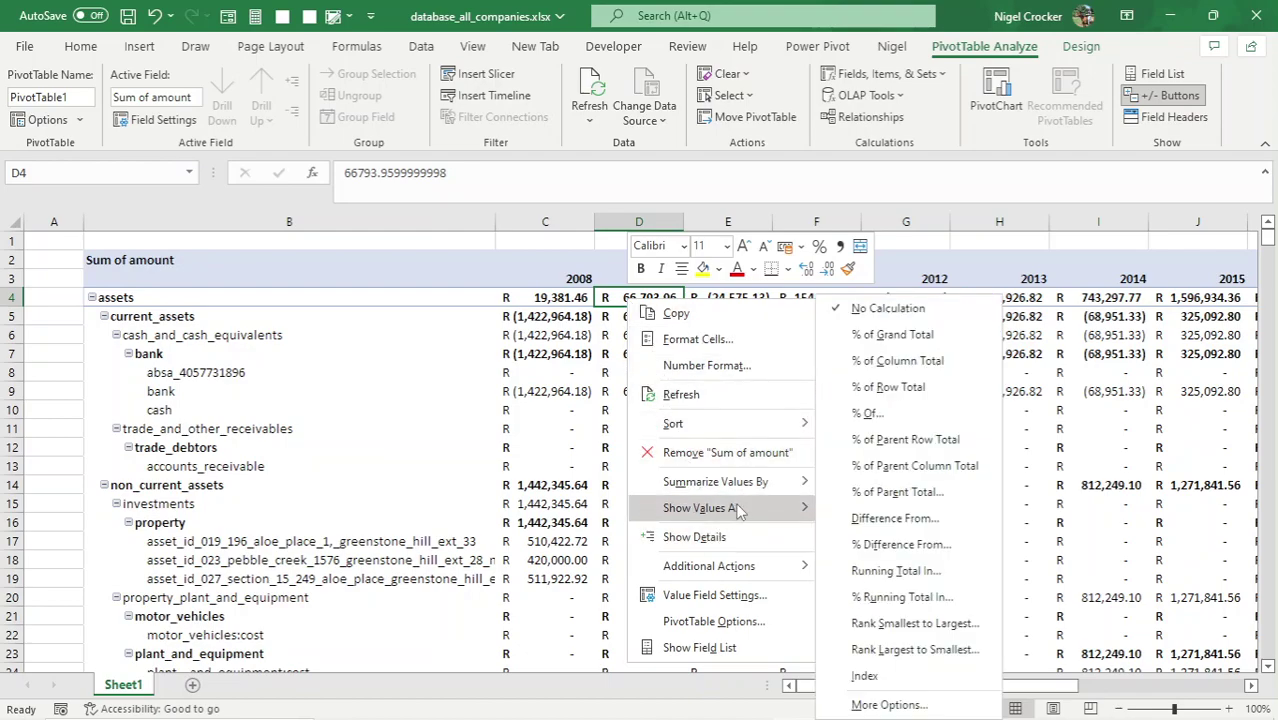
pyautogui.click(895, 570)
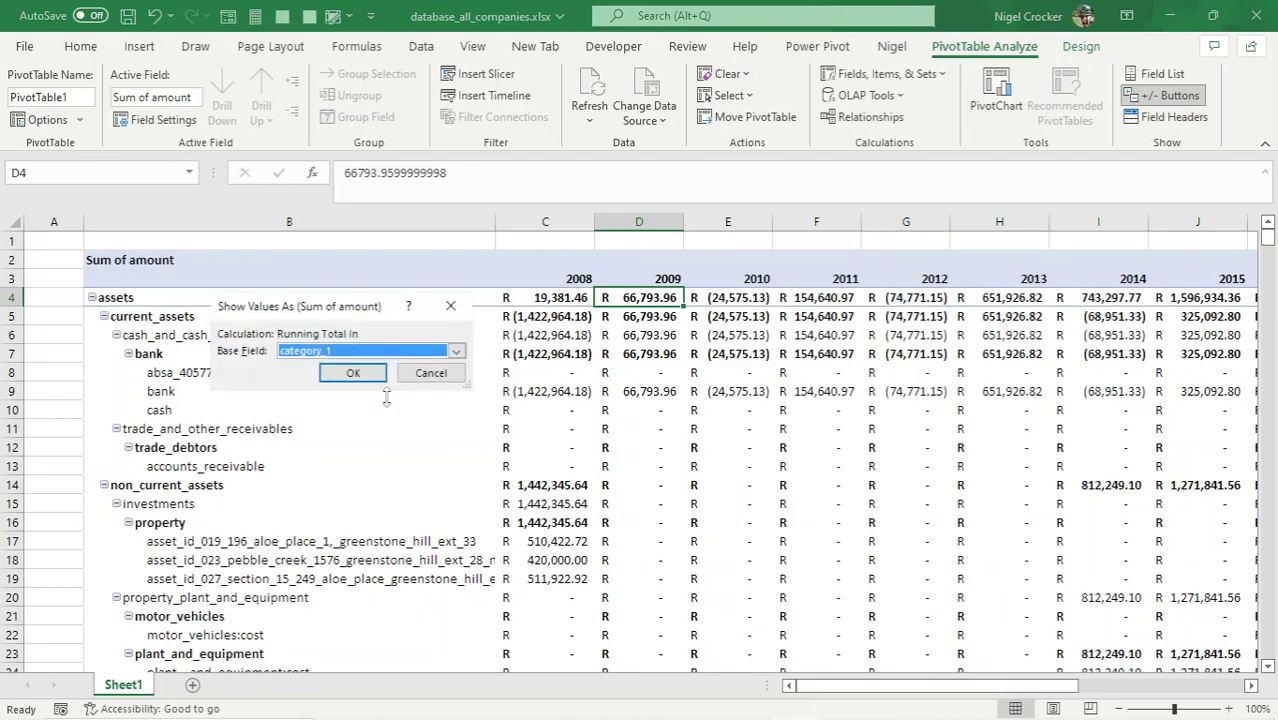
pyautogui.click(455, 351)
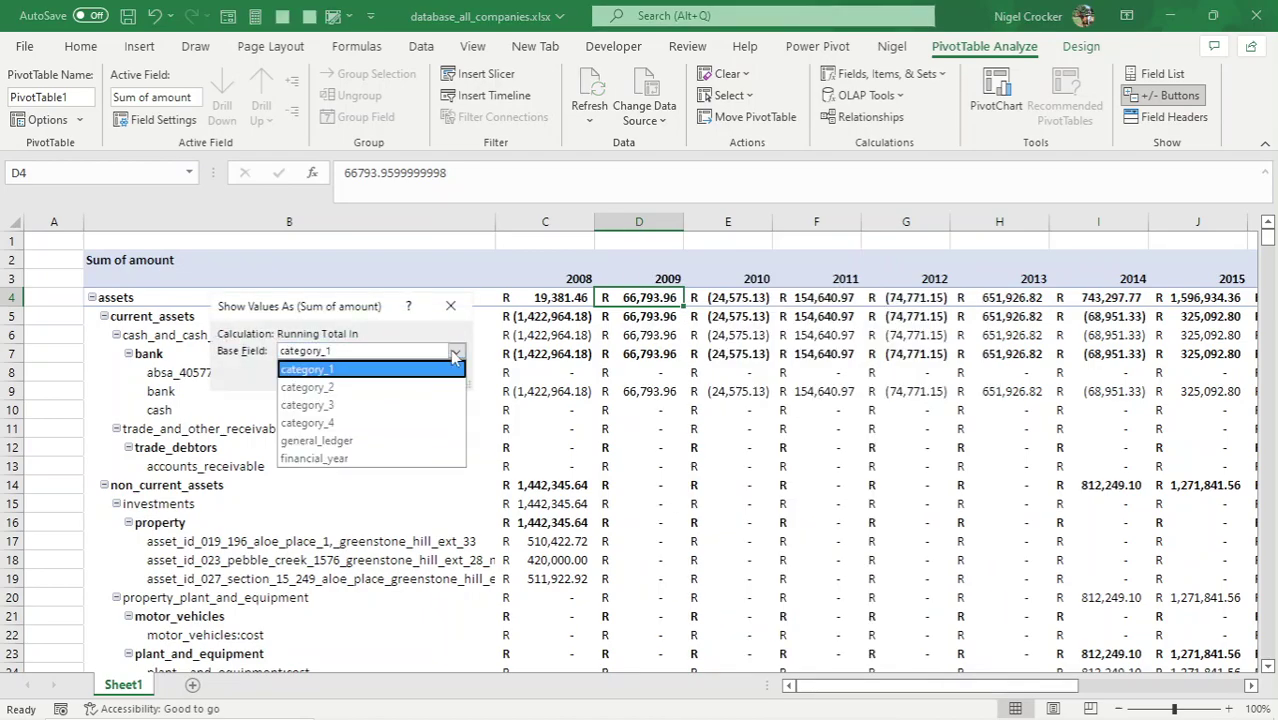
pyautogui.click(340, 460)
pyautogui.click(368, 374)
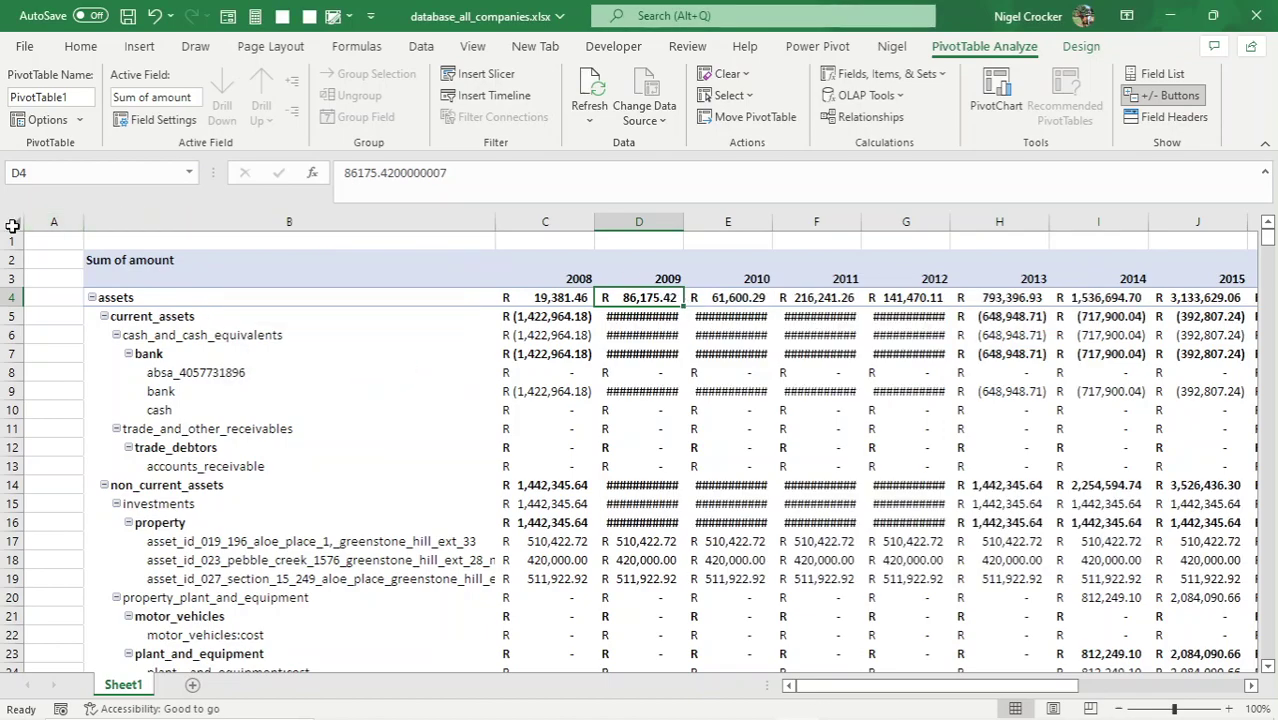
# - Fit the widths of the PivotTable's year columns to their running-total amounts and return to column A
pyautogui.moveTo(544, 221); pyautogui.dragTo(1133, 218)
pyautogui.click(1027, 376)
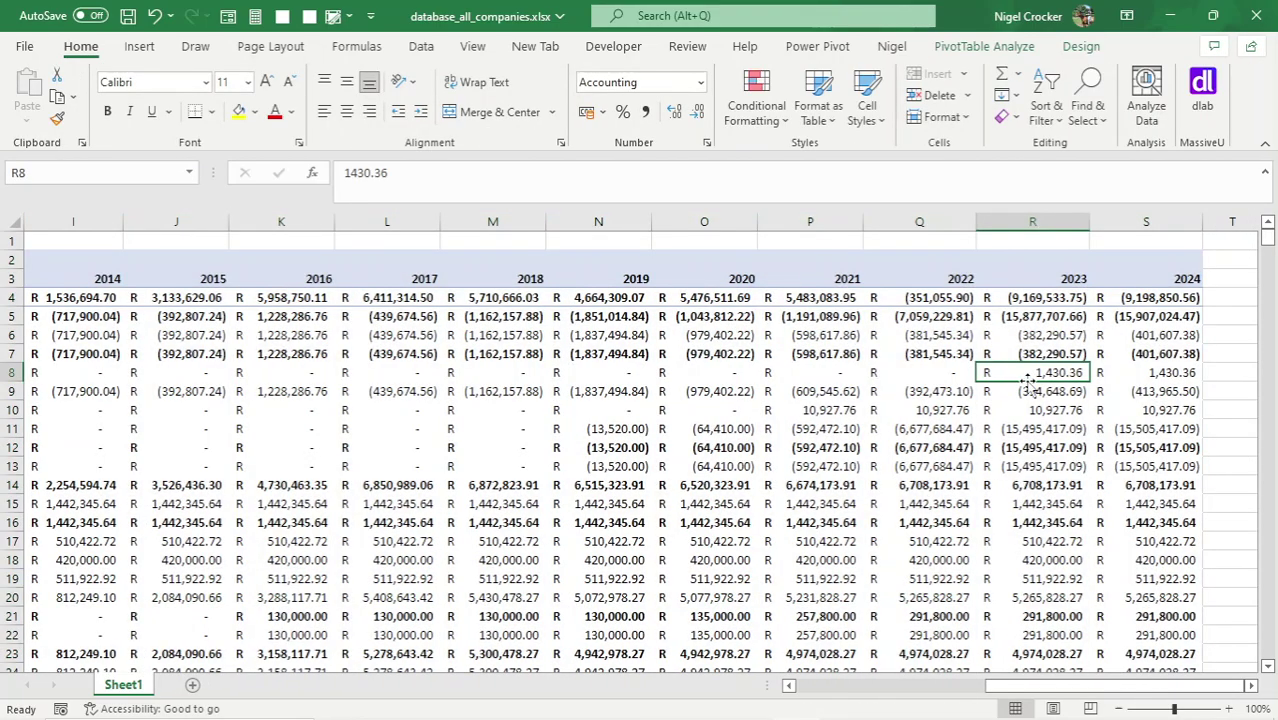
pyautogui.press('Left')
pyautogui.press('Left')
pyautogui.press('Left')
pyautogui.press('Left')
pyautogui.press('Left')
pyautogui.press('Left')
pyautogui.press('Left')
pyautogui.press('Left')
pyautogui.press('Left')
pyautogui.press('Left')
pyautogui.press('Left')
pyautogui.press('Left')
pyautogui.press('Left')
pyautogui.press('Left')
pyautogui.press('Left')
pyautogui.press('Left')
pyautogui.press('Left')
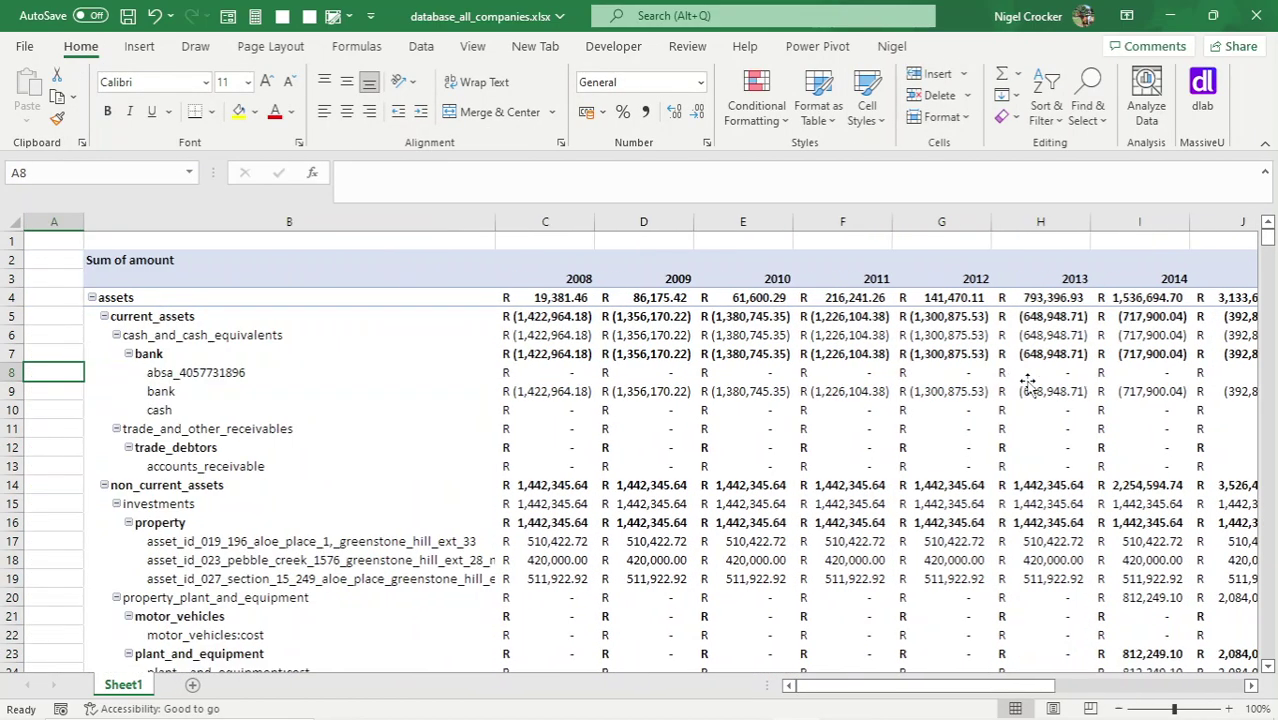
# - Examine the running totals down the category rows and compare the 2008 bank and non_current_assets balances
pyautogui.scroll(-4, 884, 400)
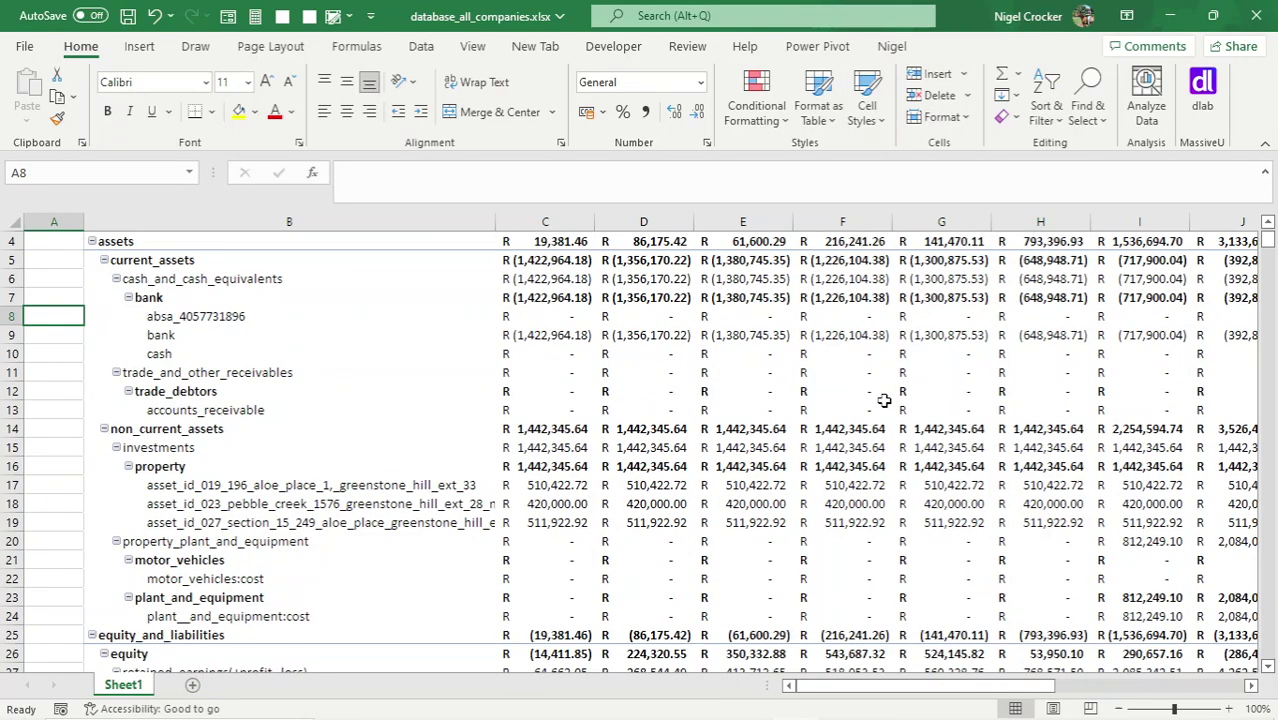
pyautogui.scroll(-20, 884, 400)
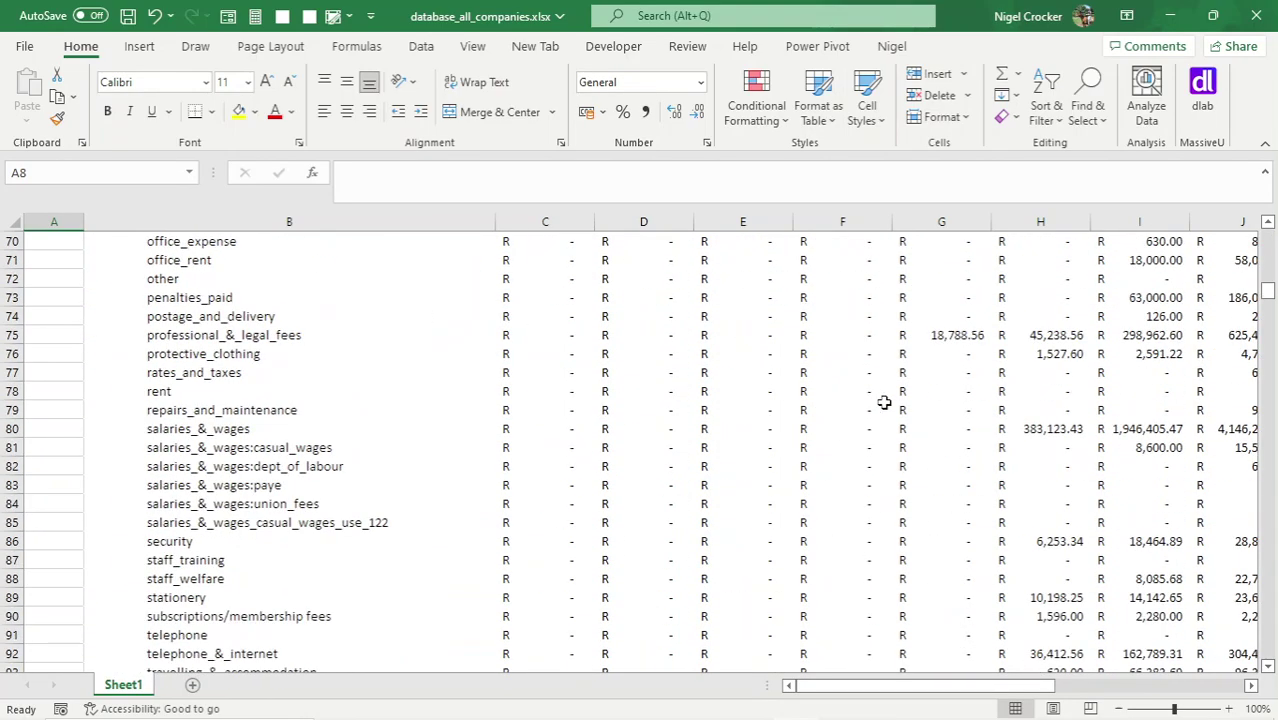
pyautogui.scroll(-20, 888, 407)
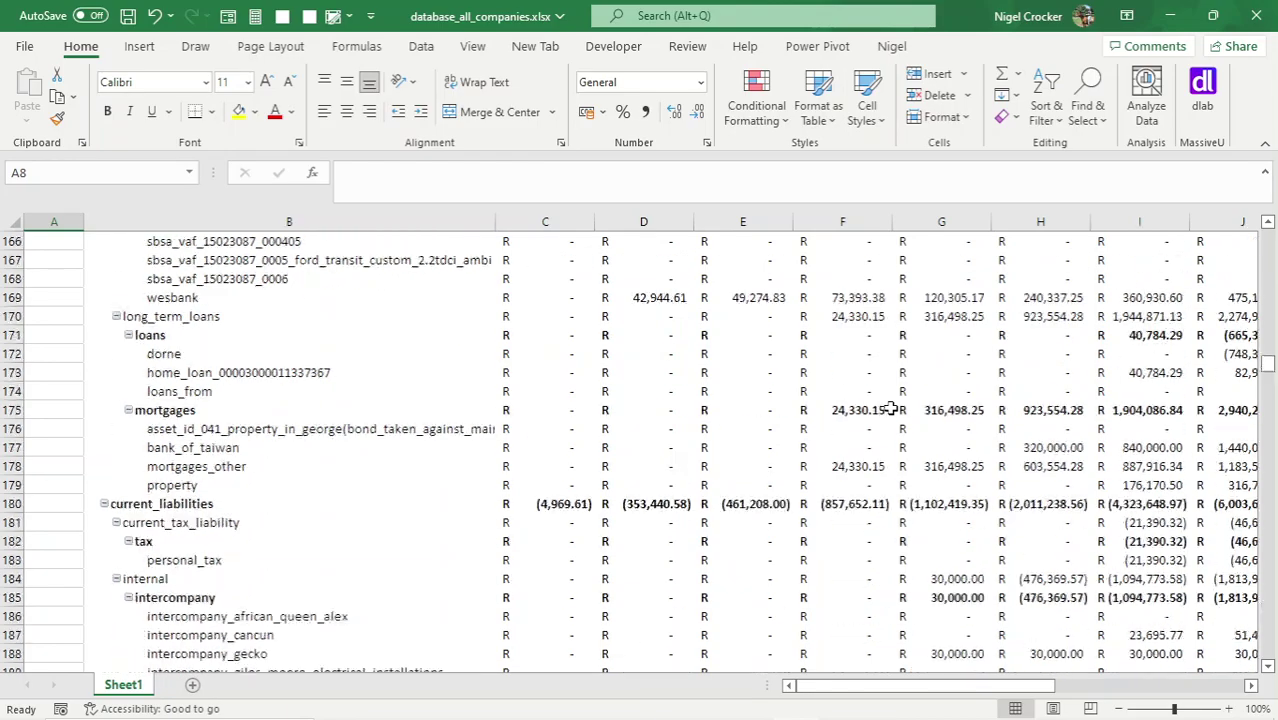
pyautogui.scroll(20, 890, 408)
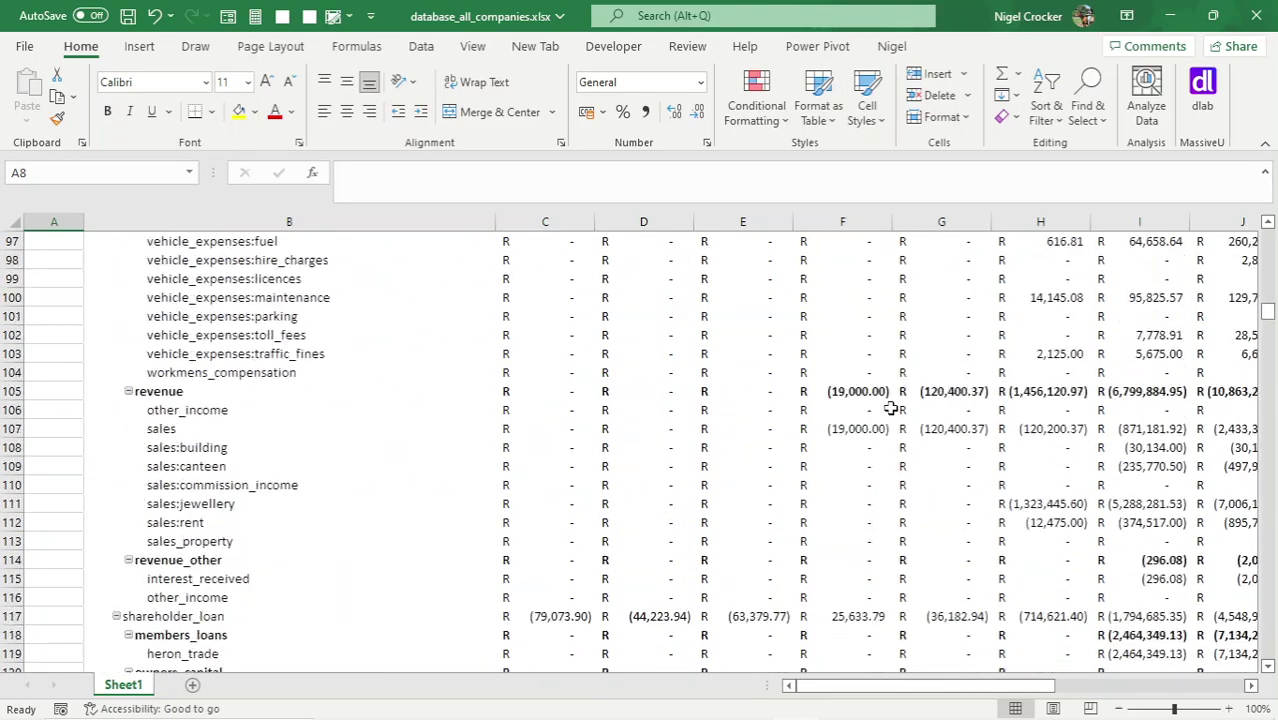
pyautogui.scroll(19, 890, 408)
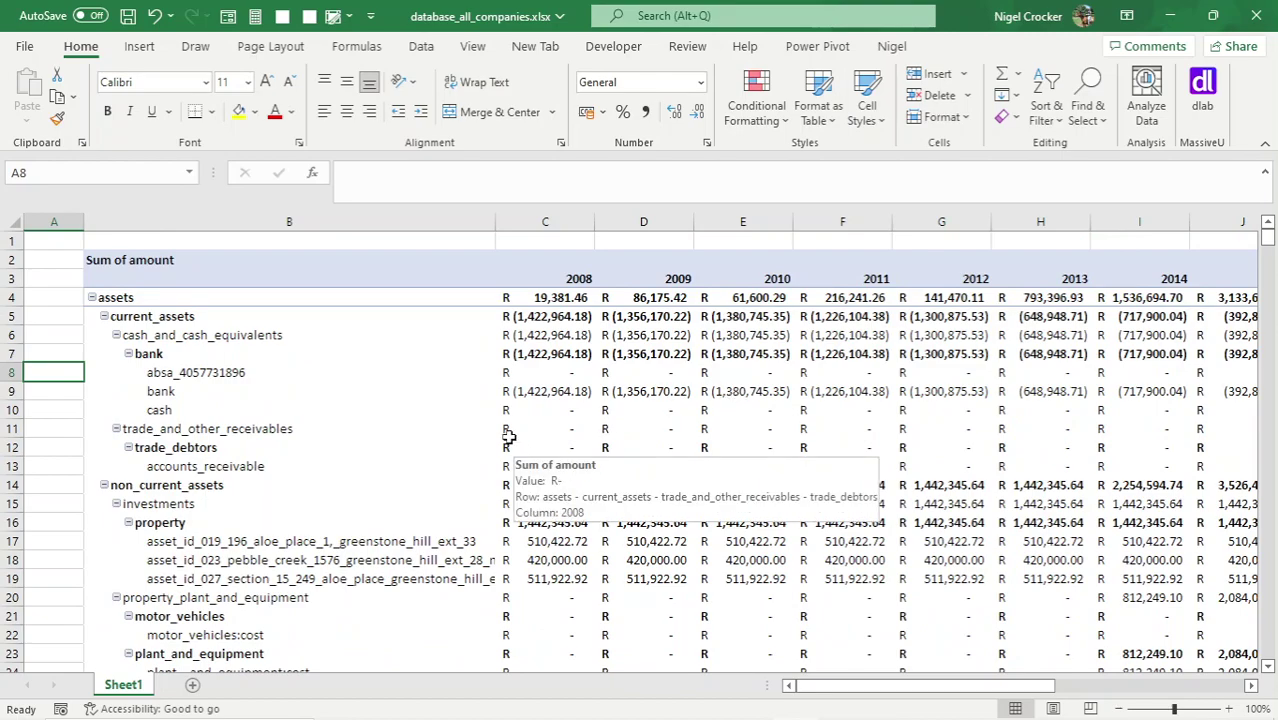
pyautogui.click(527, 393)
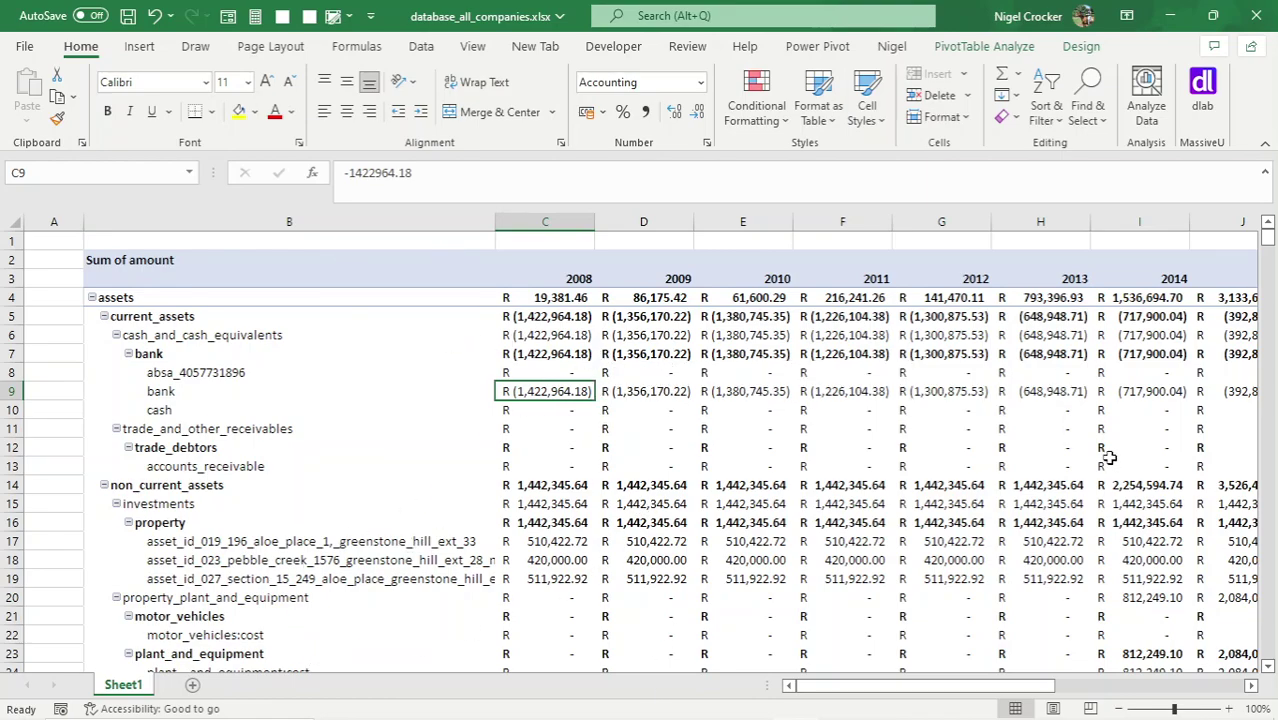
pyautogui.click(569, 351)
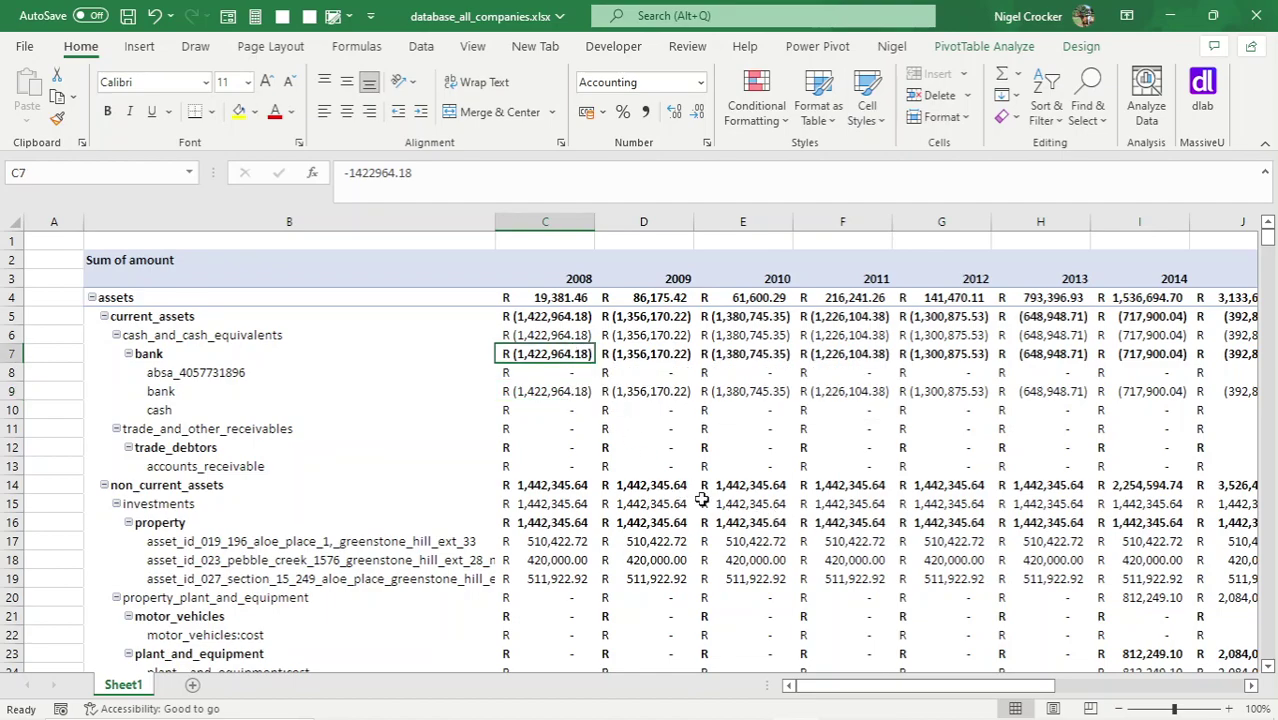
pyautogui.moveTo(704, 499)
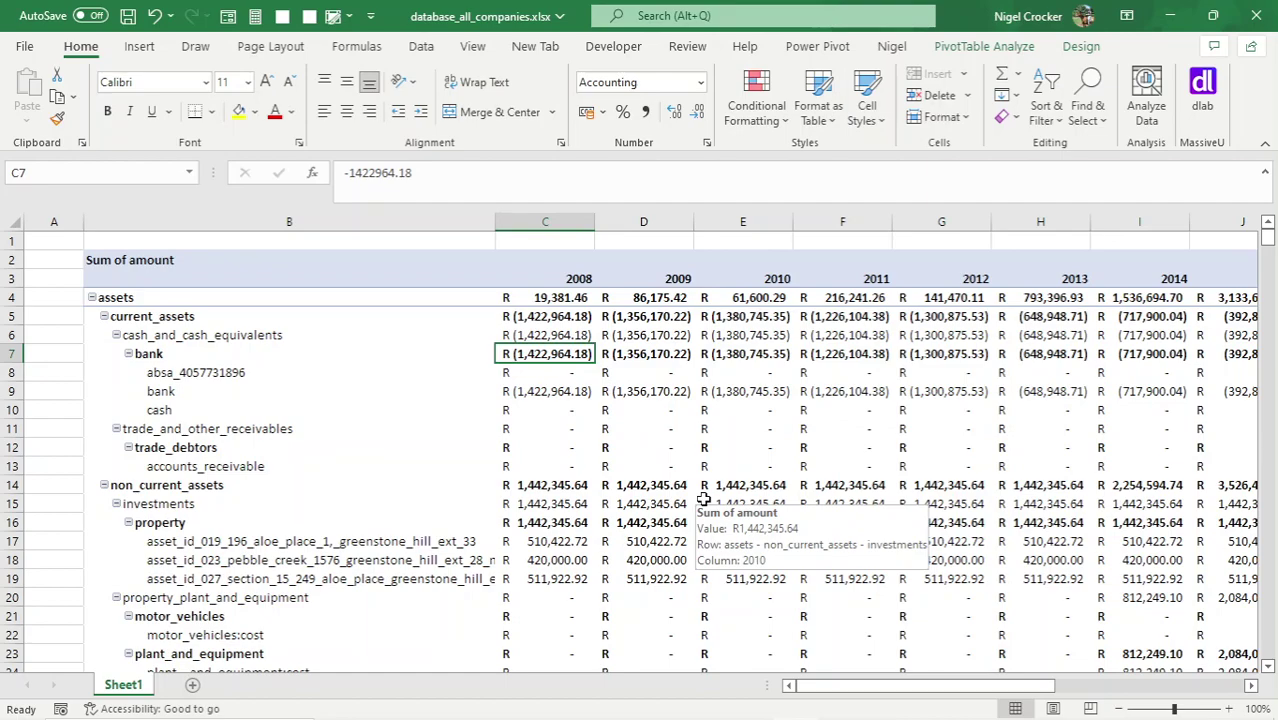
pyautogui.moveTo(597, 449)
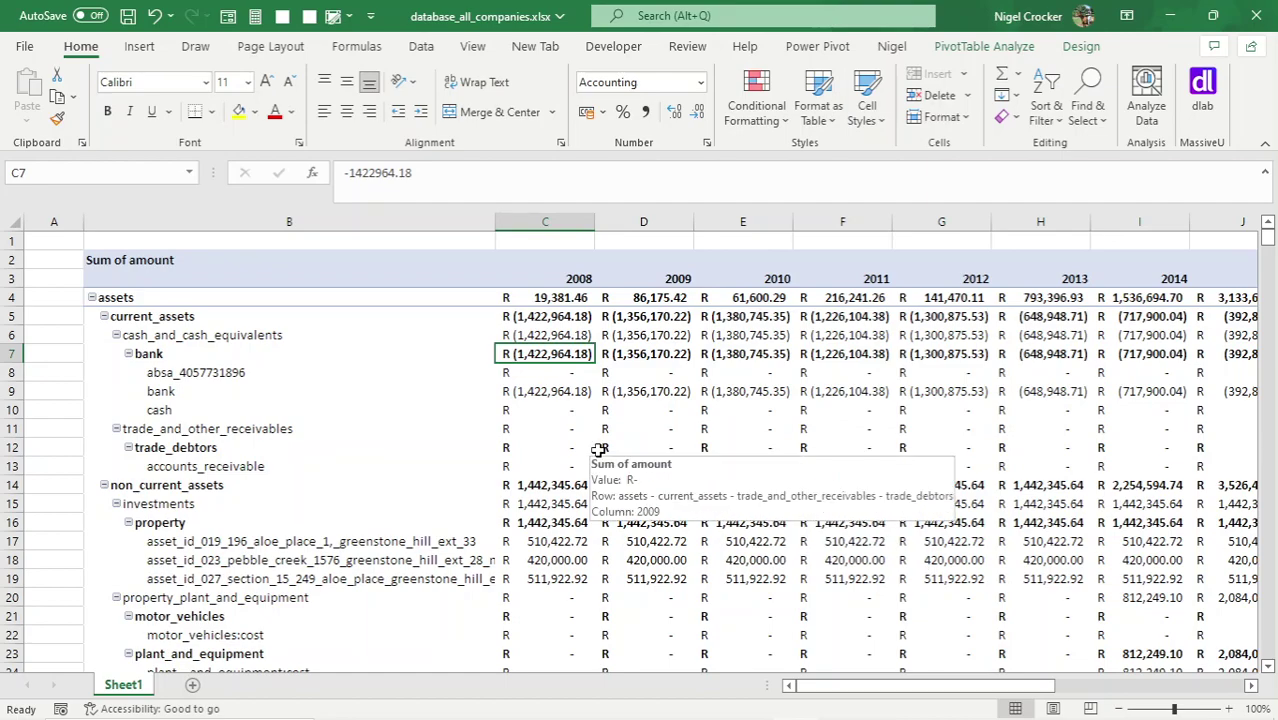
pyautogui.moveTo(521, 432)
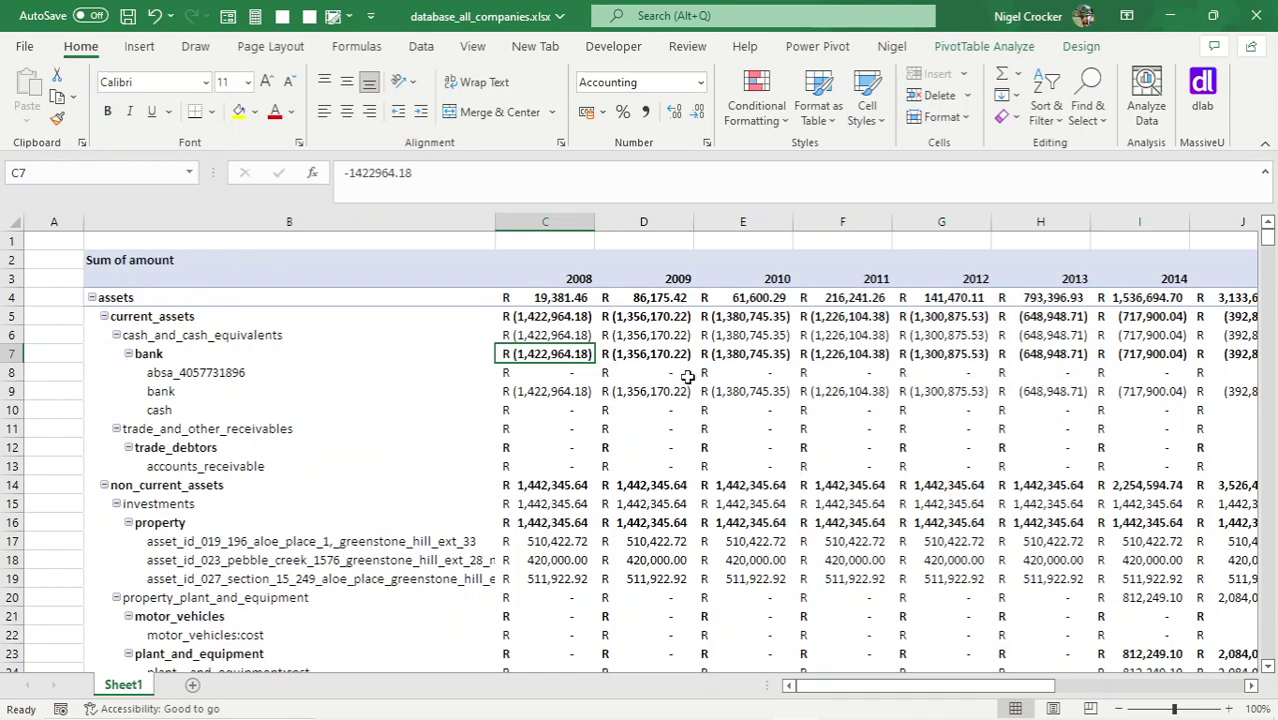
pyautogui.moveTo(557, 340)
pyautogui.moveTo(883, 485)
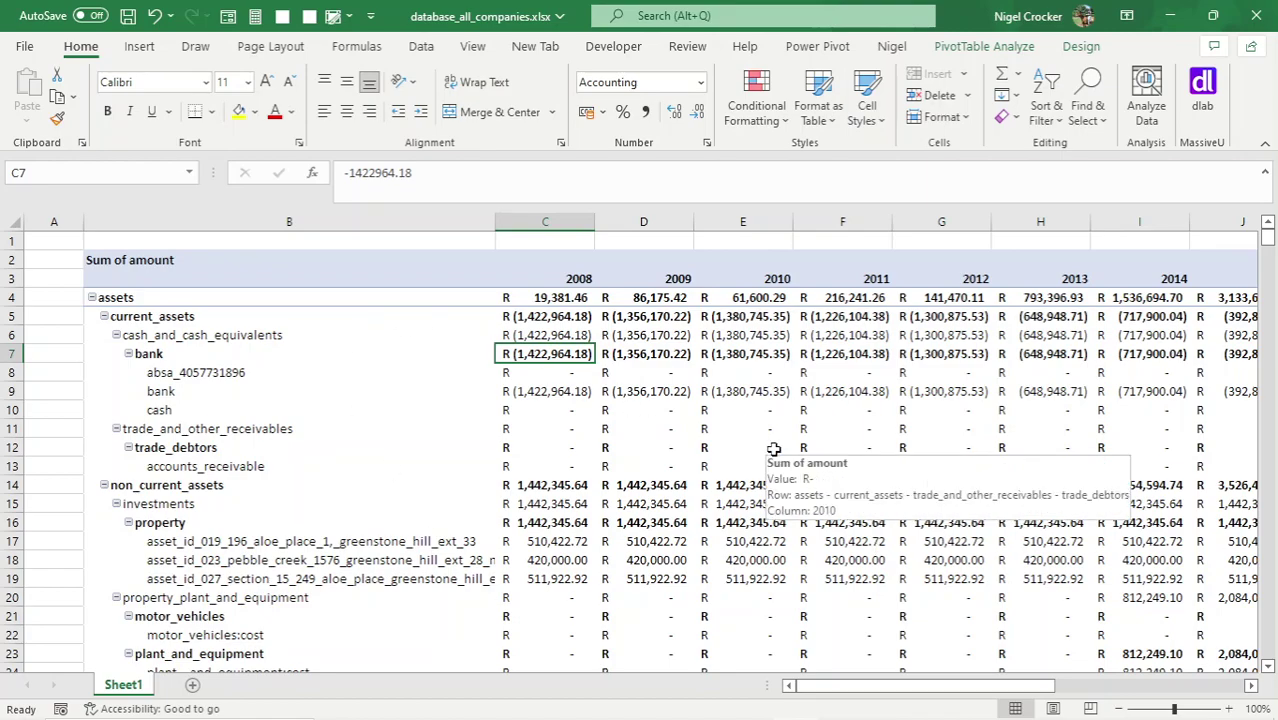
pyautogui.scroll(-2, 760, 449)
pyautogui.scroll(2, 716, 448)
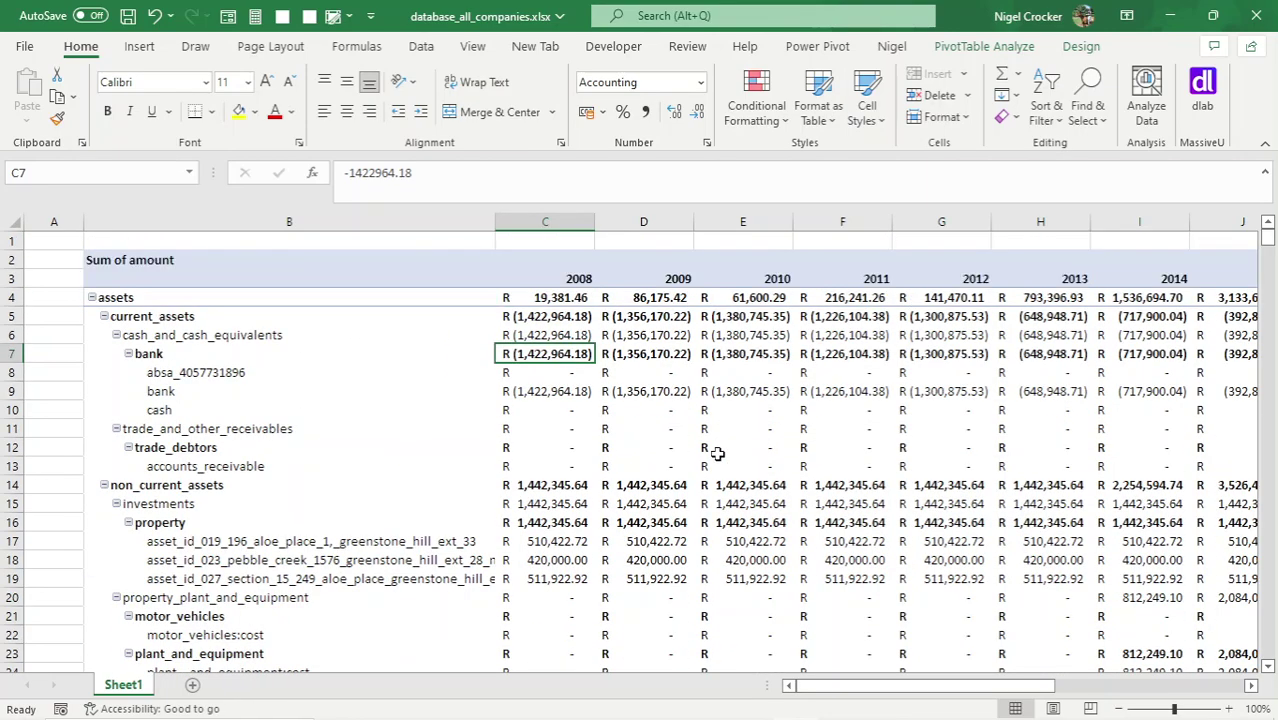
pyautogui.click(562, 486)
pyautogui.moveTo(583, 392)
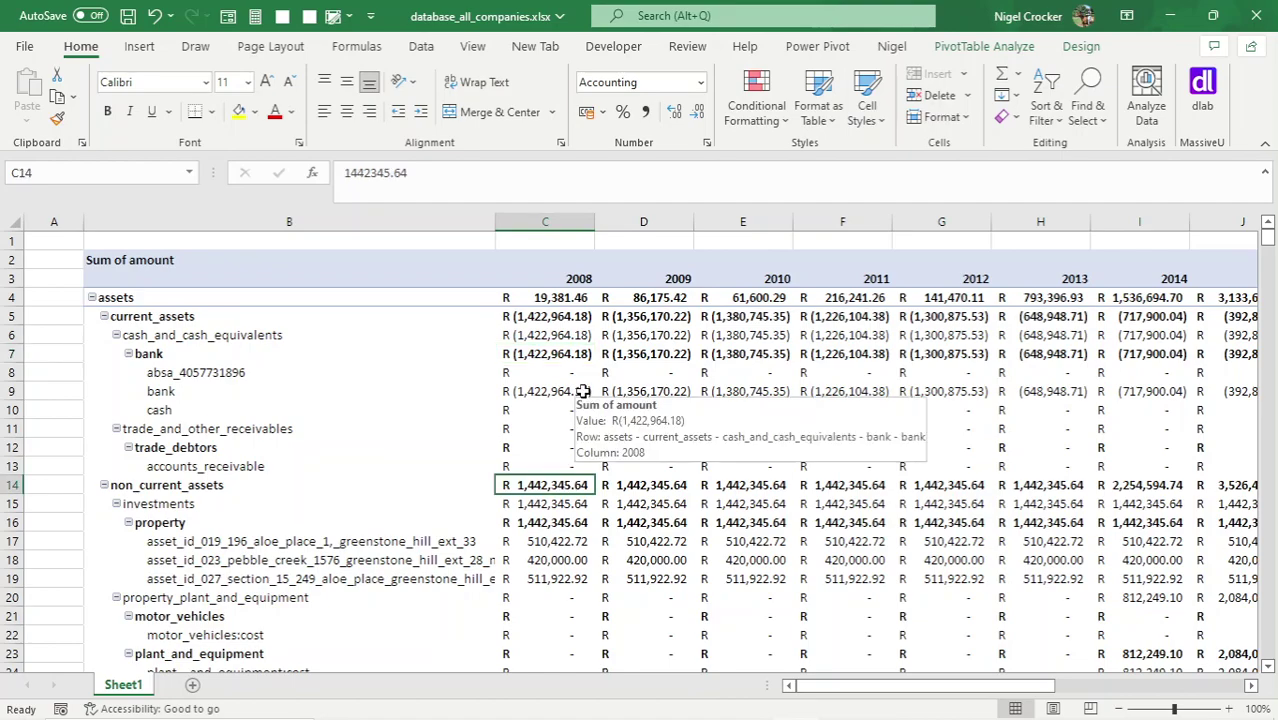